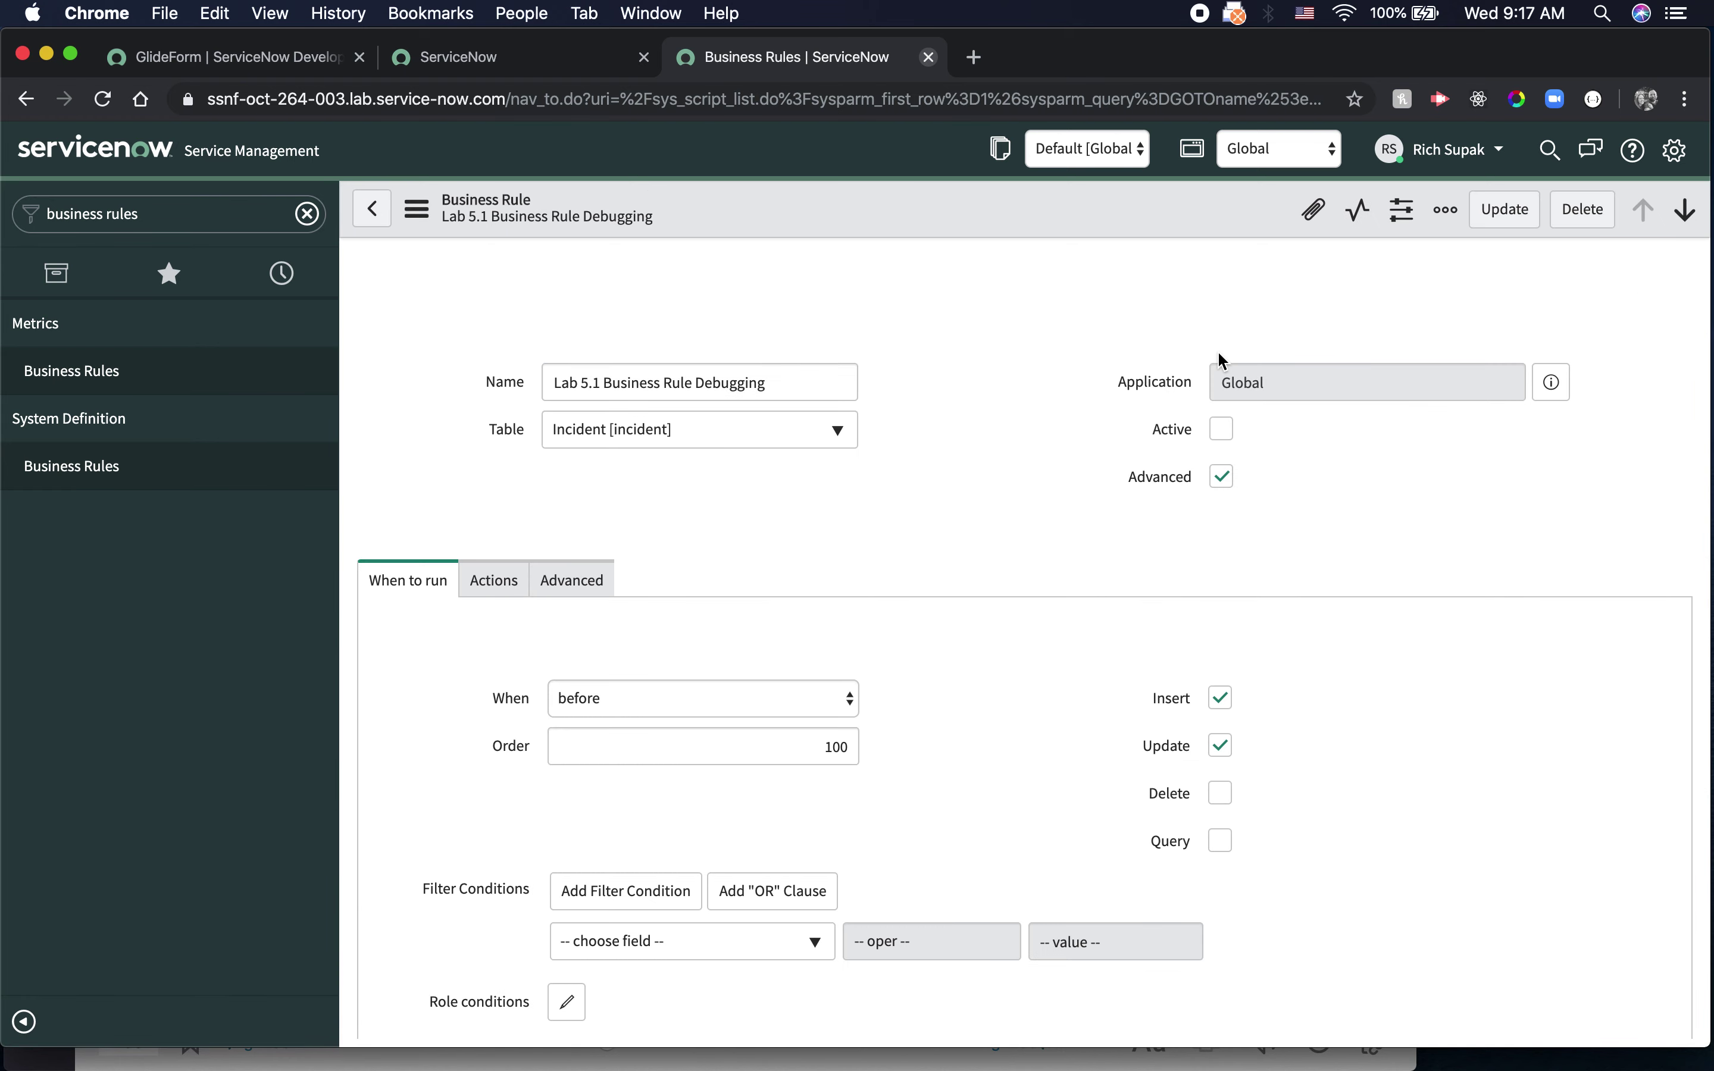
- Activate the Lab 5.1 Business Rule Debugging rule and save it with <your_initials> replaced by RWS in the catch block's log message
left_click(1221, 428)
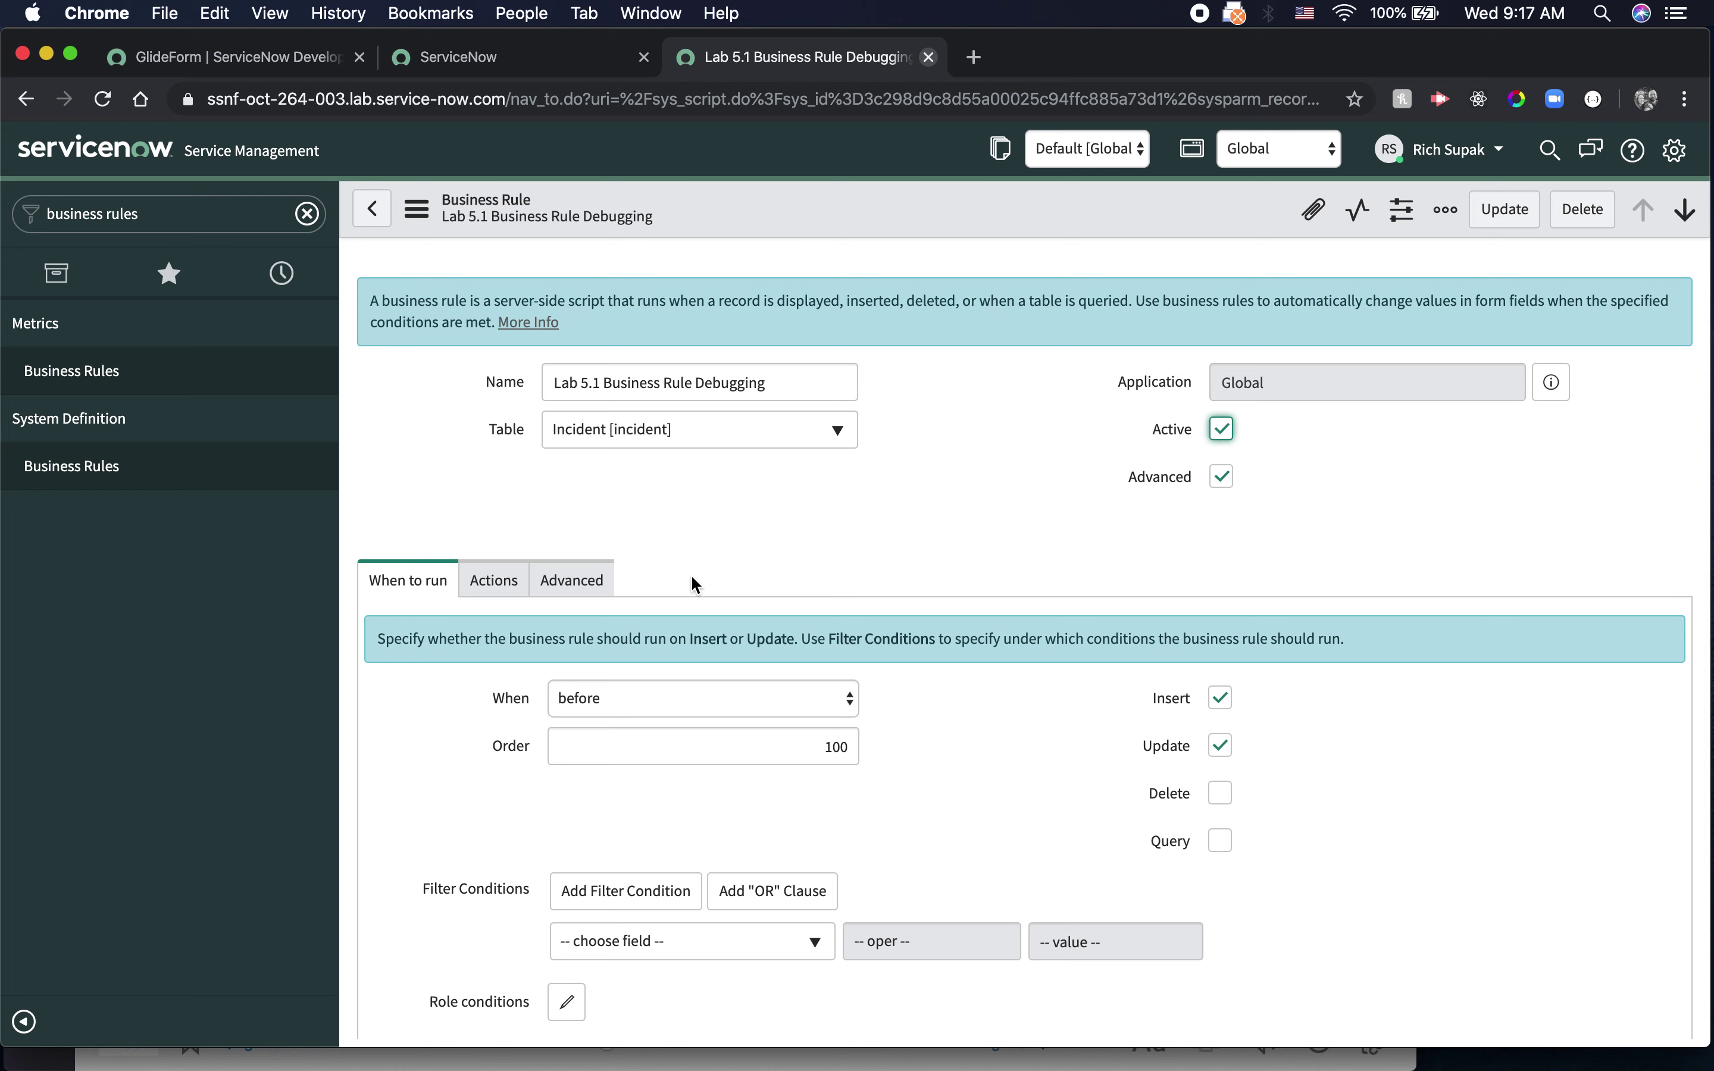
left_click(573, 583)
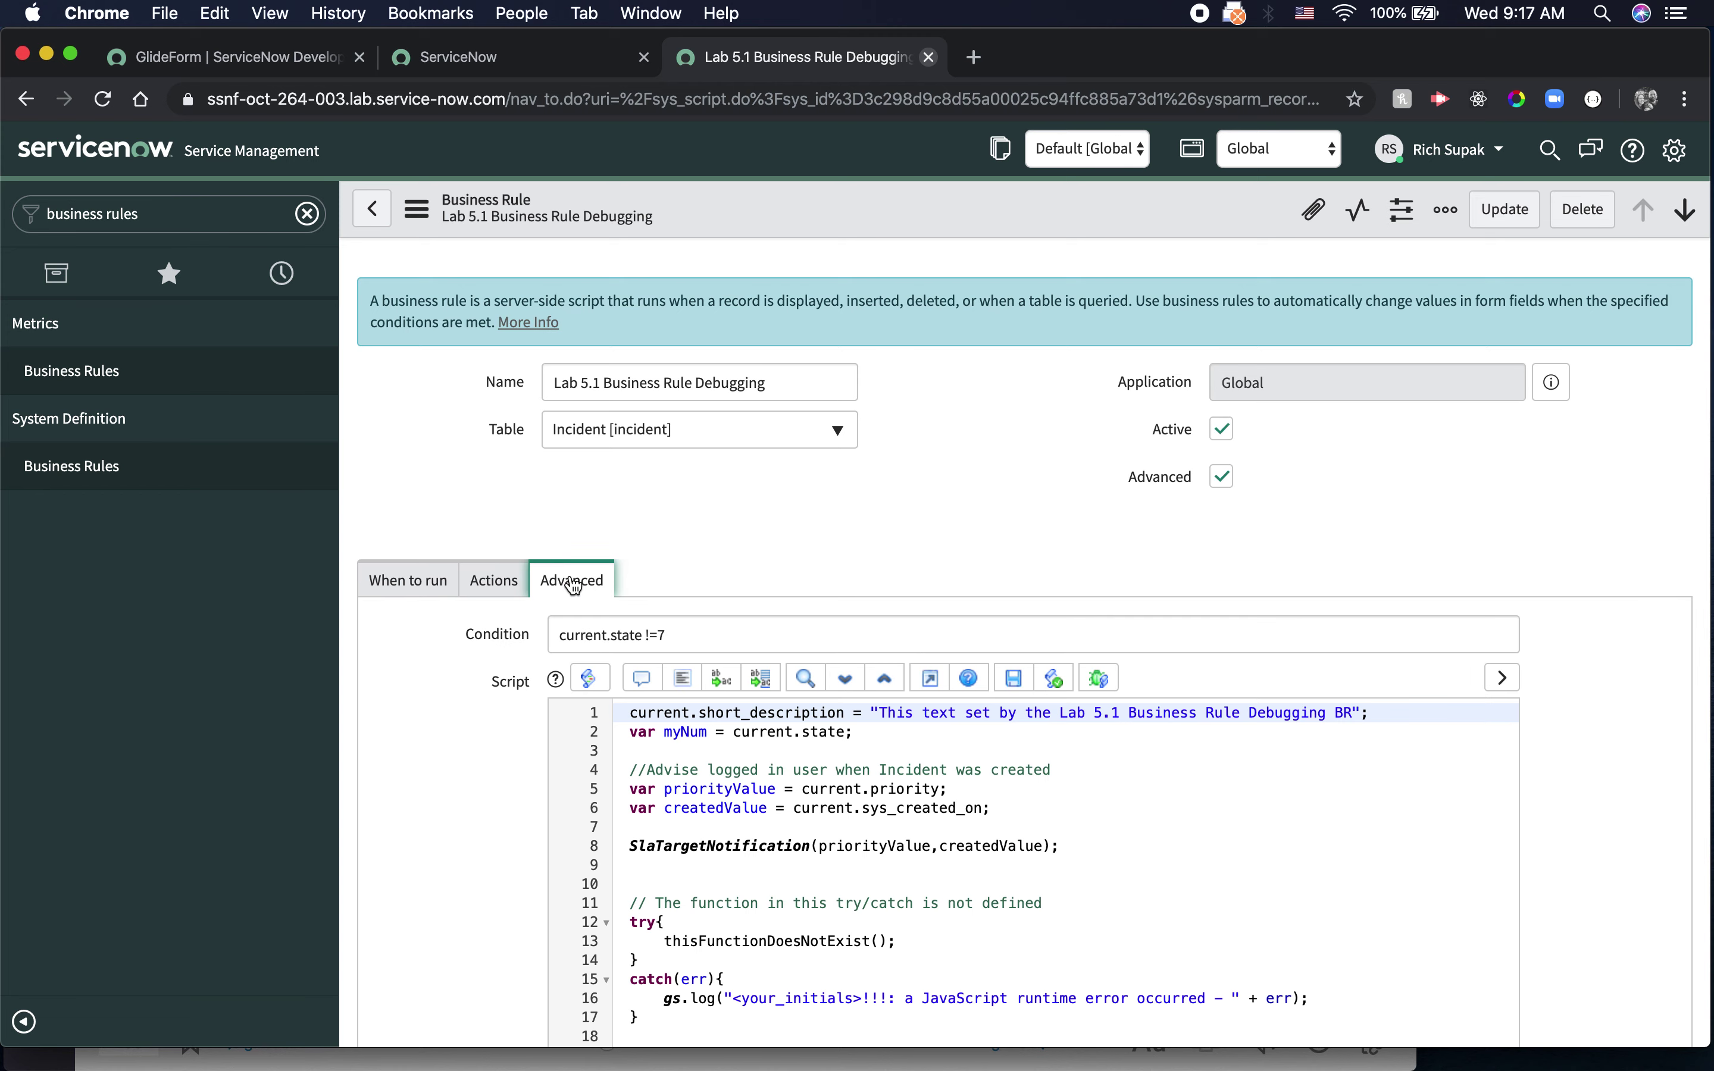
scroll(645, 662, "down", 3)
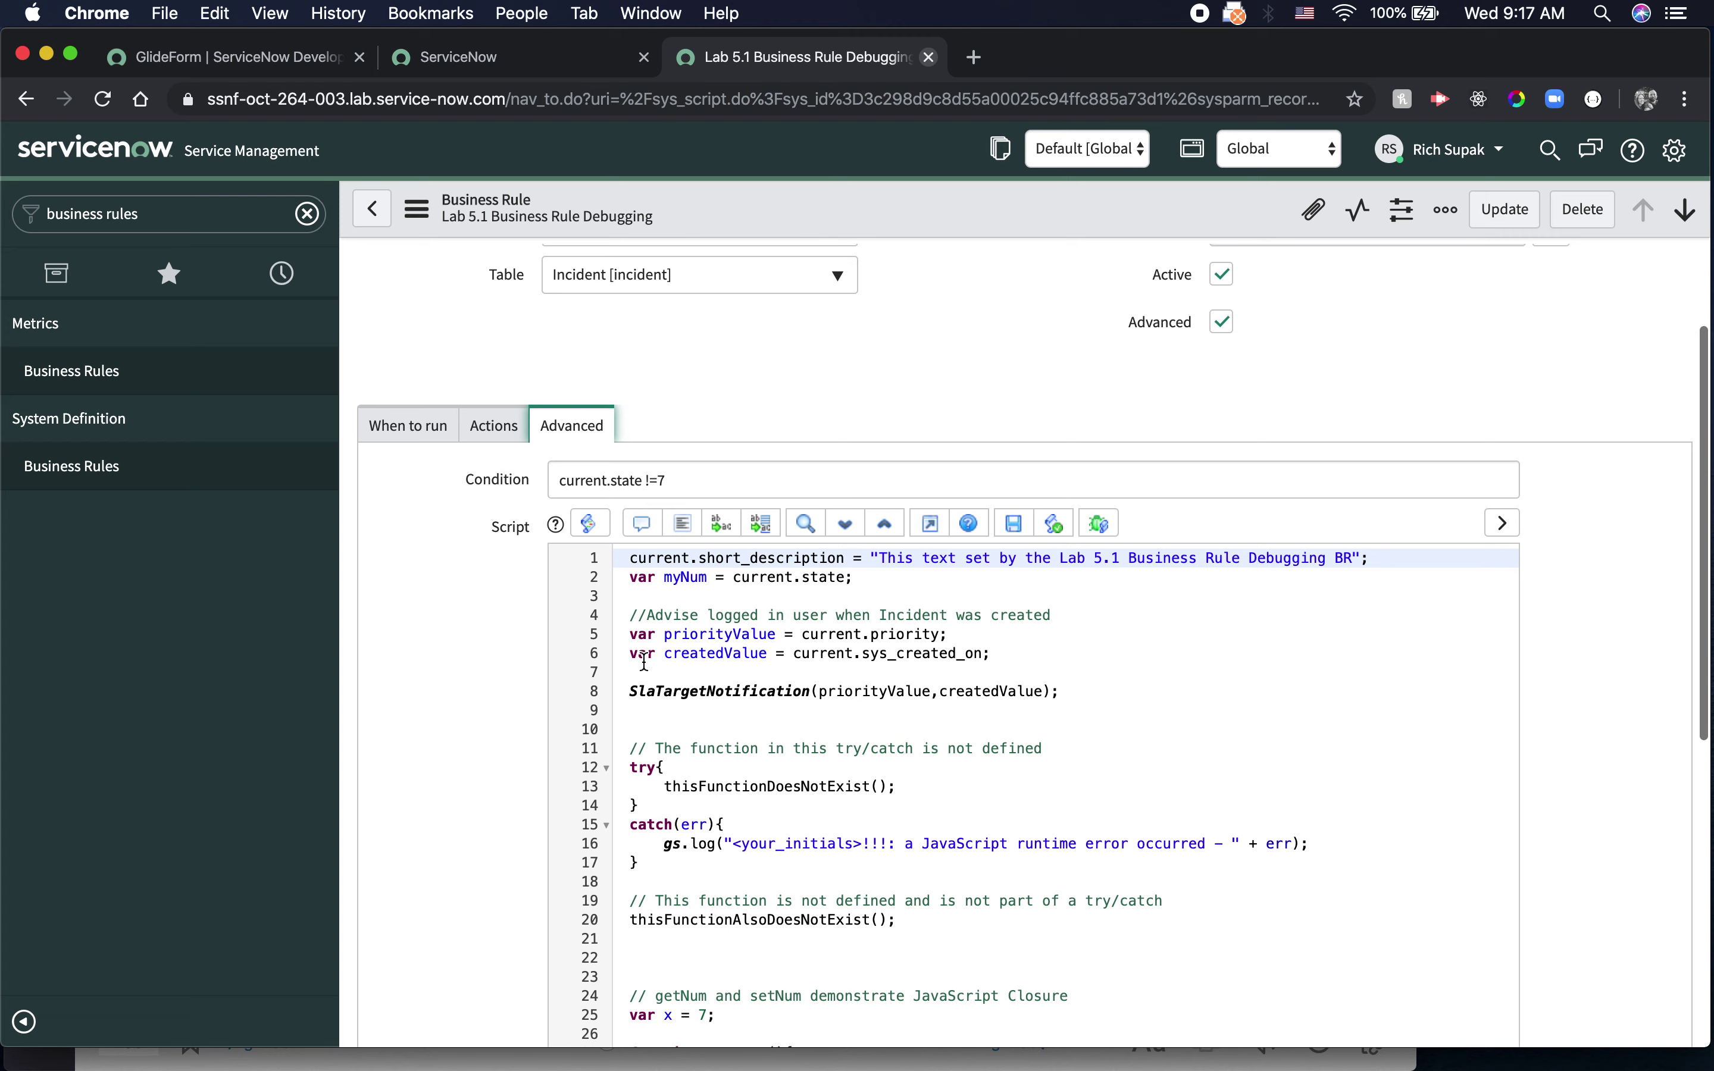
left_click_drag(733, 810, 868, 818)
type("RWS")
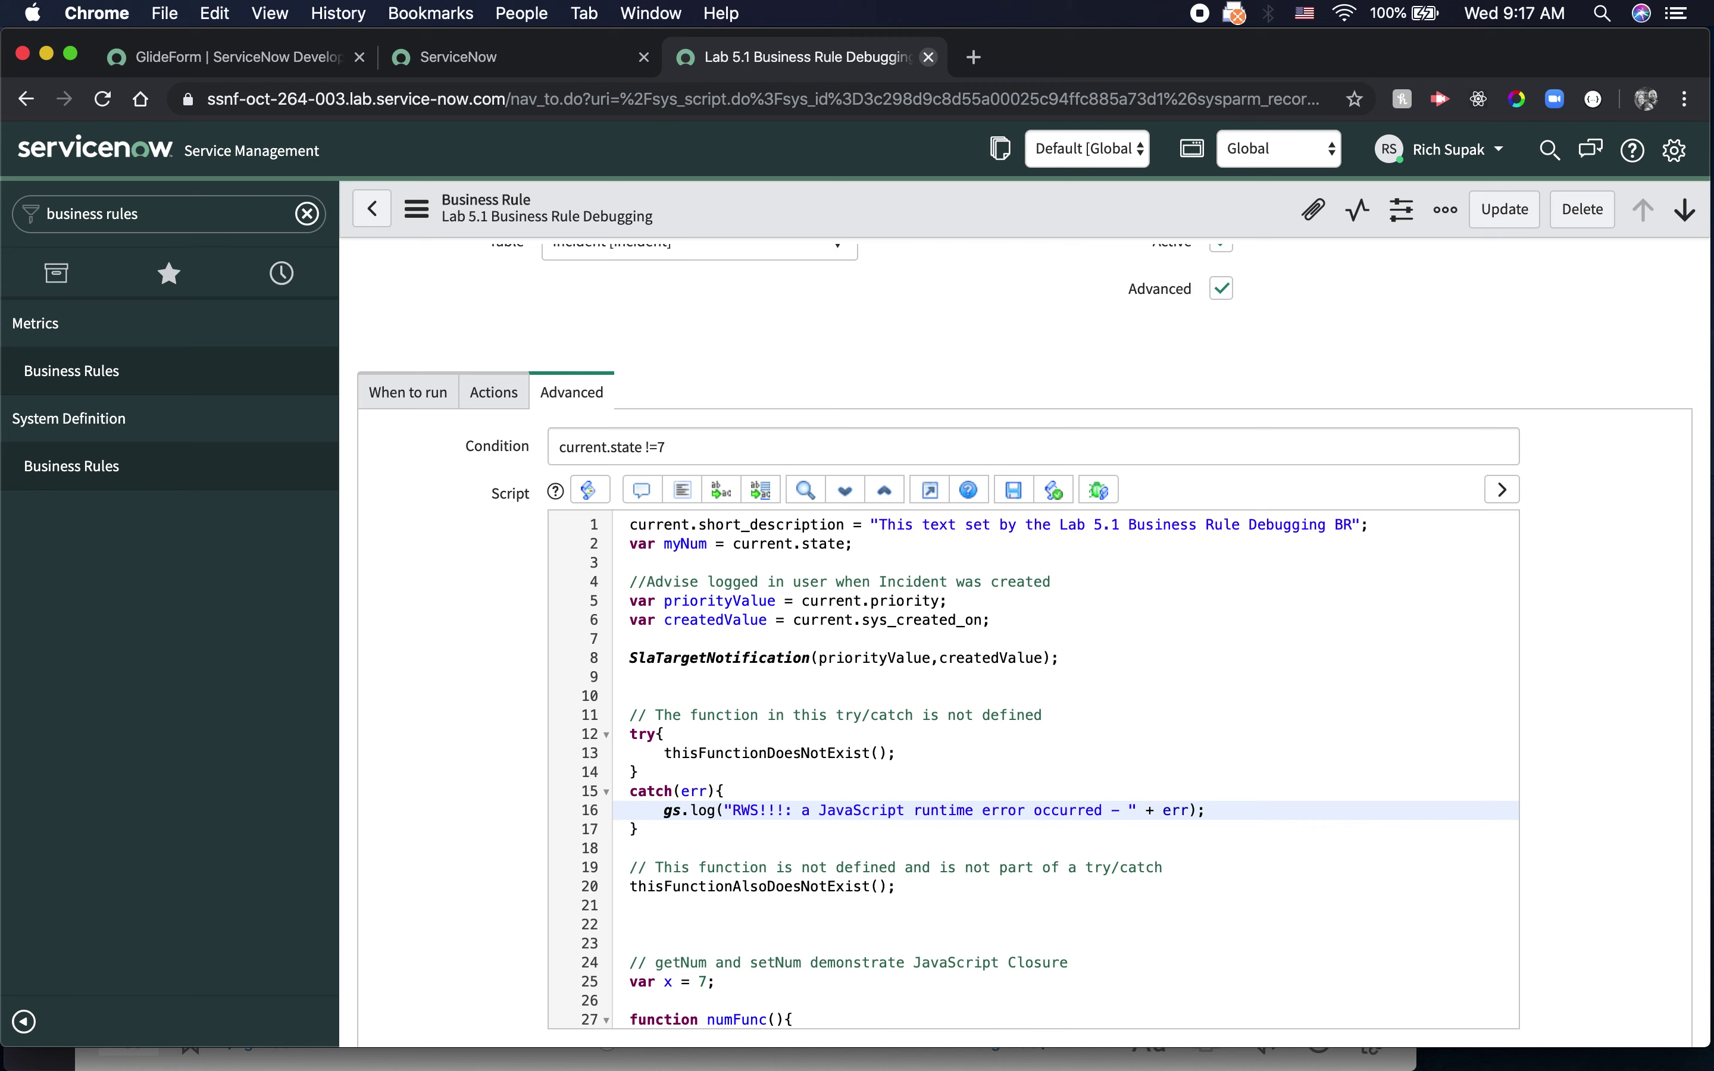
right_click(996, 194)
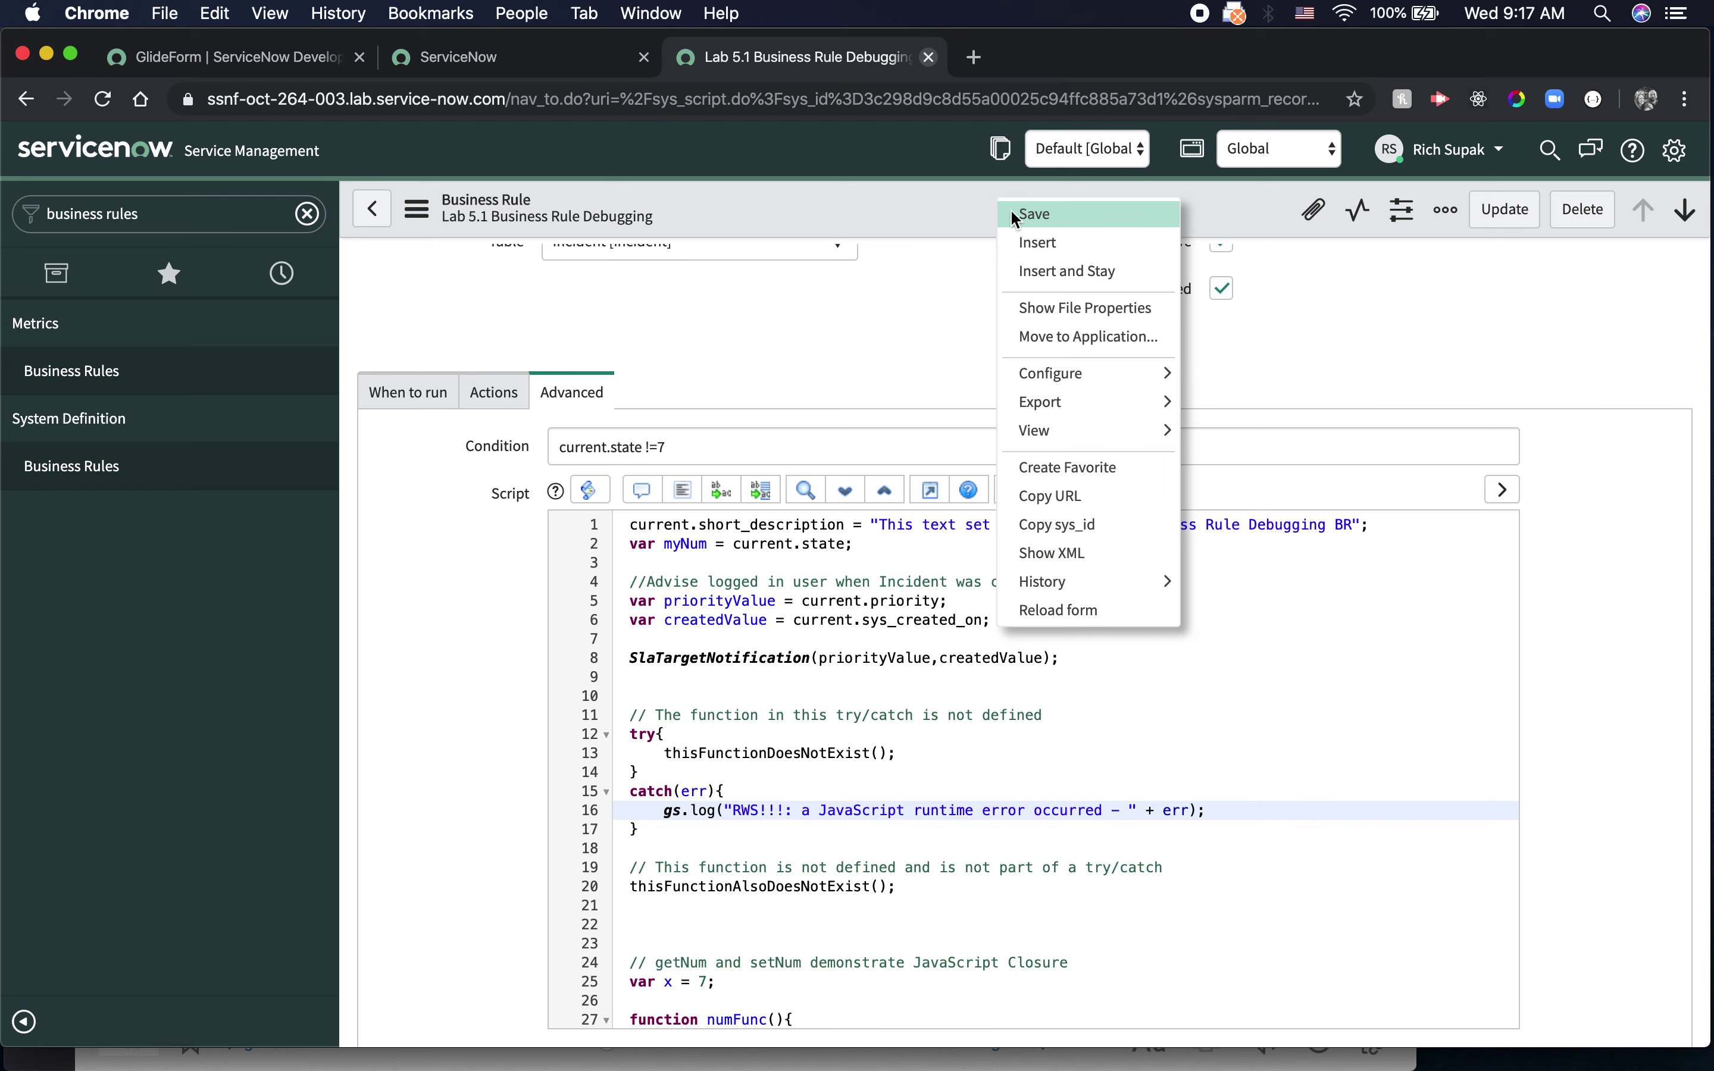
left_click(1035, 214)
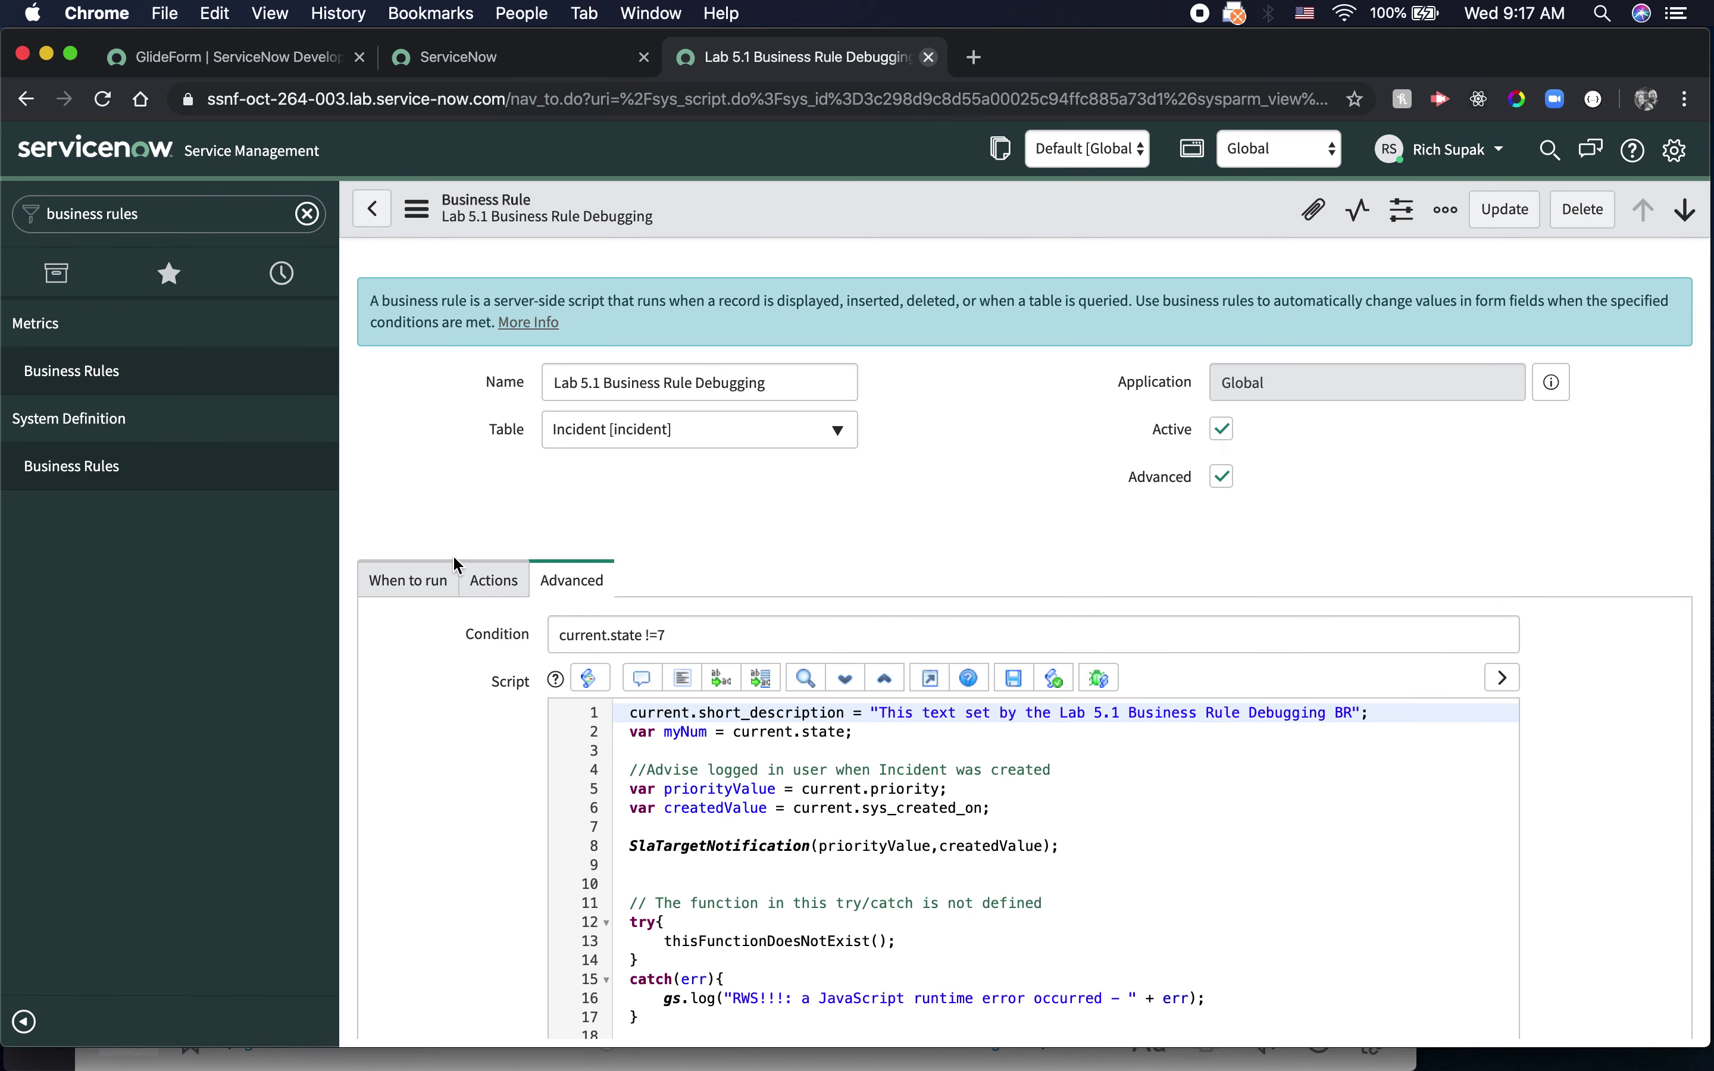
- Review the rule's run timing and filter conditions, its field actions, and its condition and complete script
left_click(397, 583)
scroll(745, 647, "down", 3)
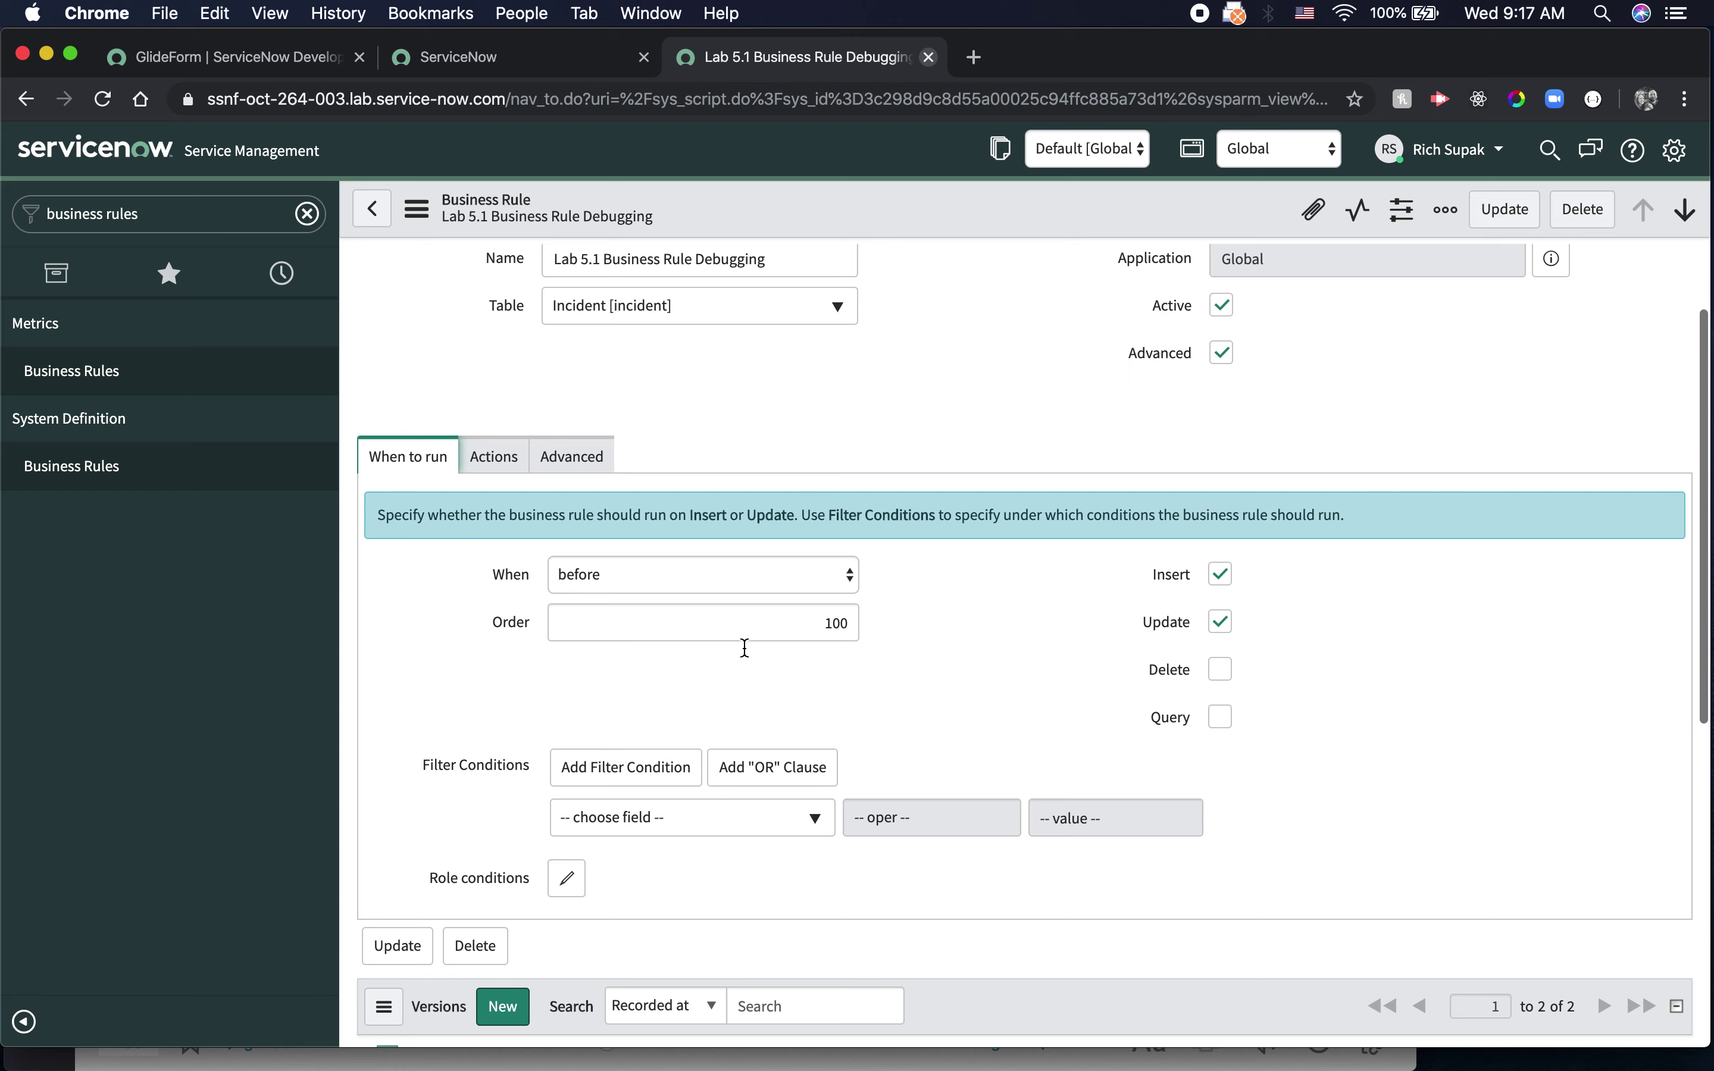
scroll(744, 647, "down", 4)
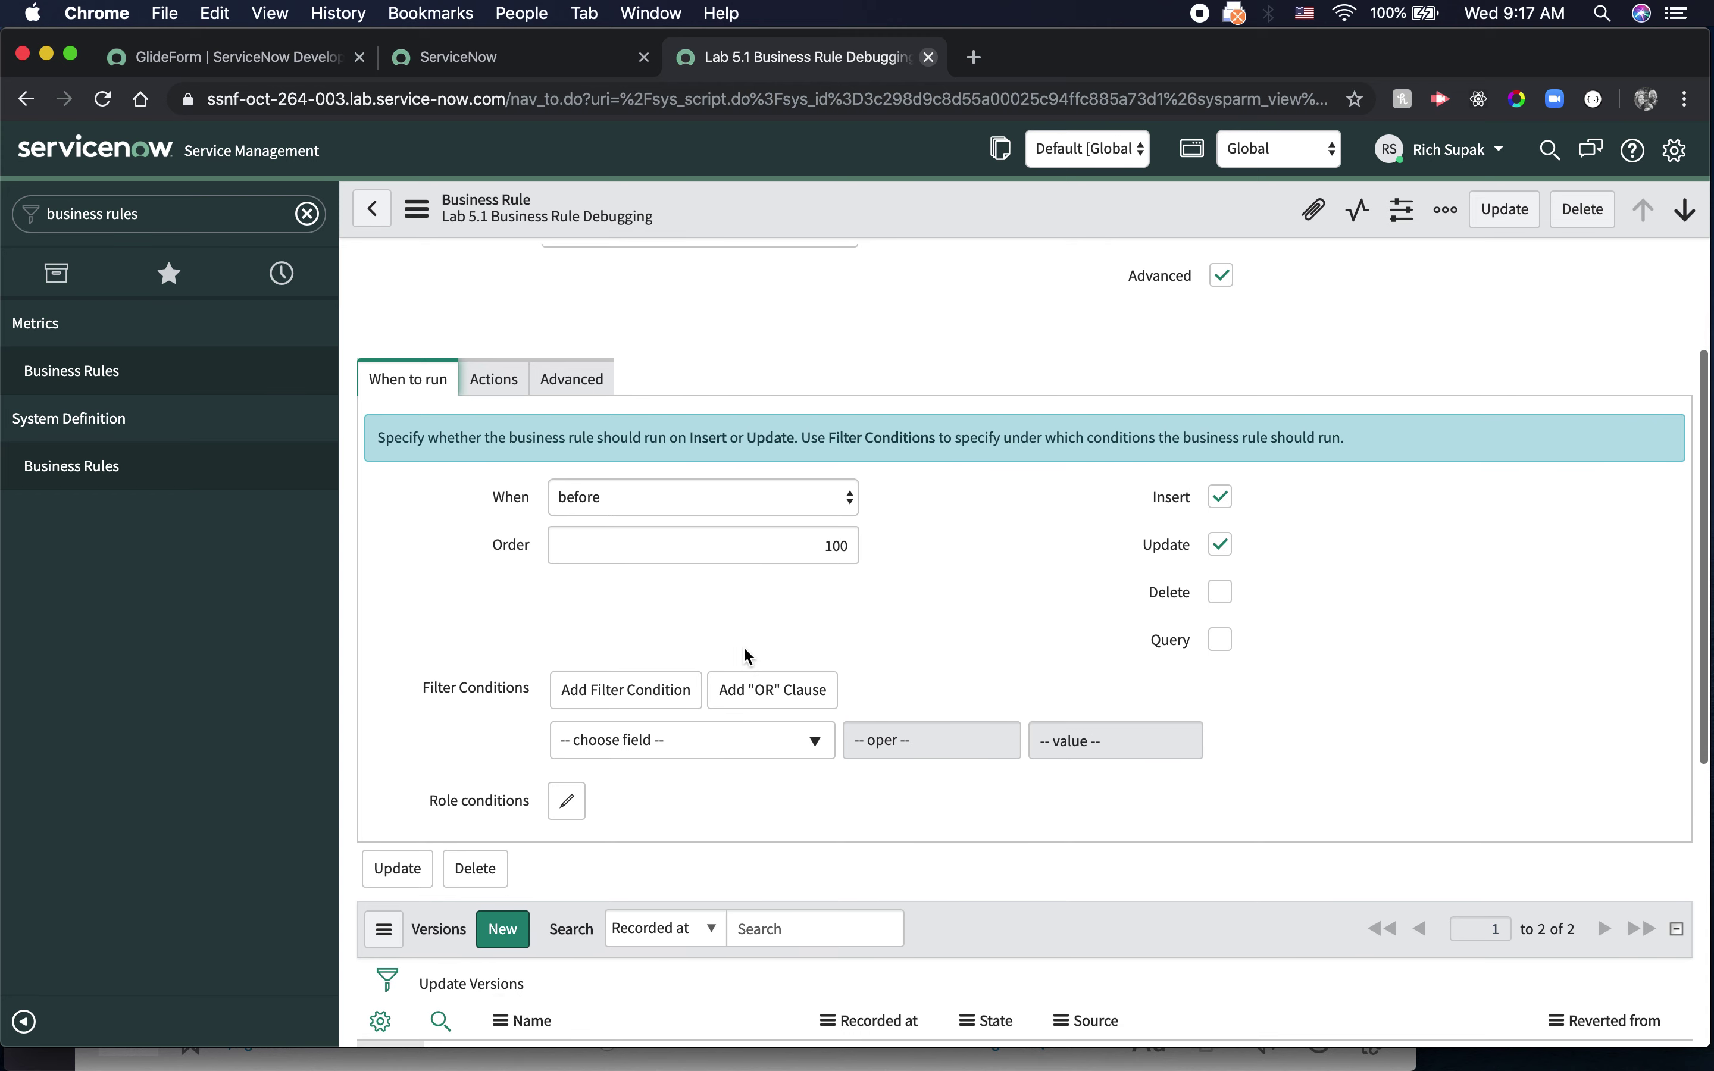
scroll(746, 657, "up", 3)
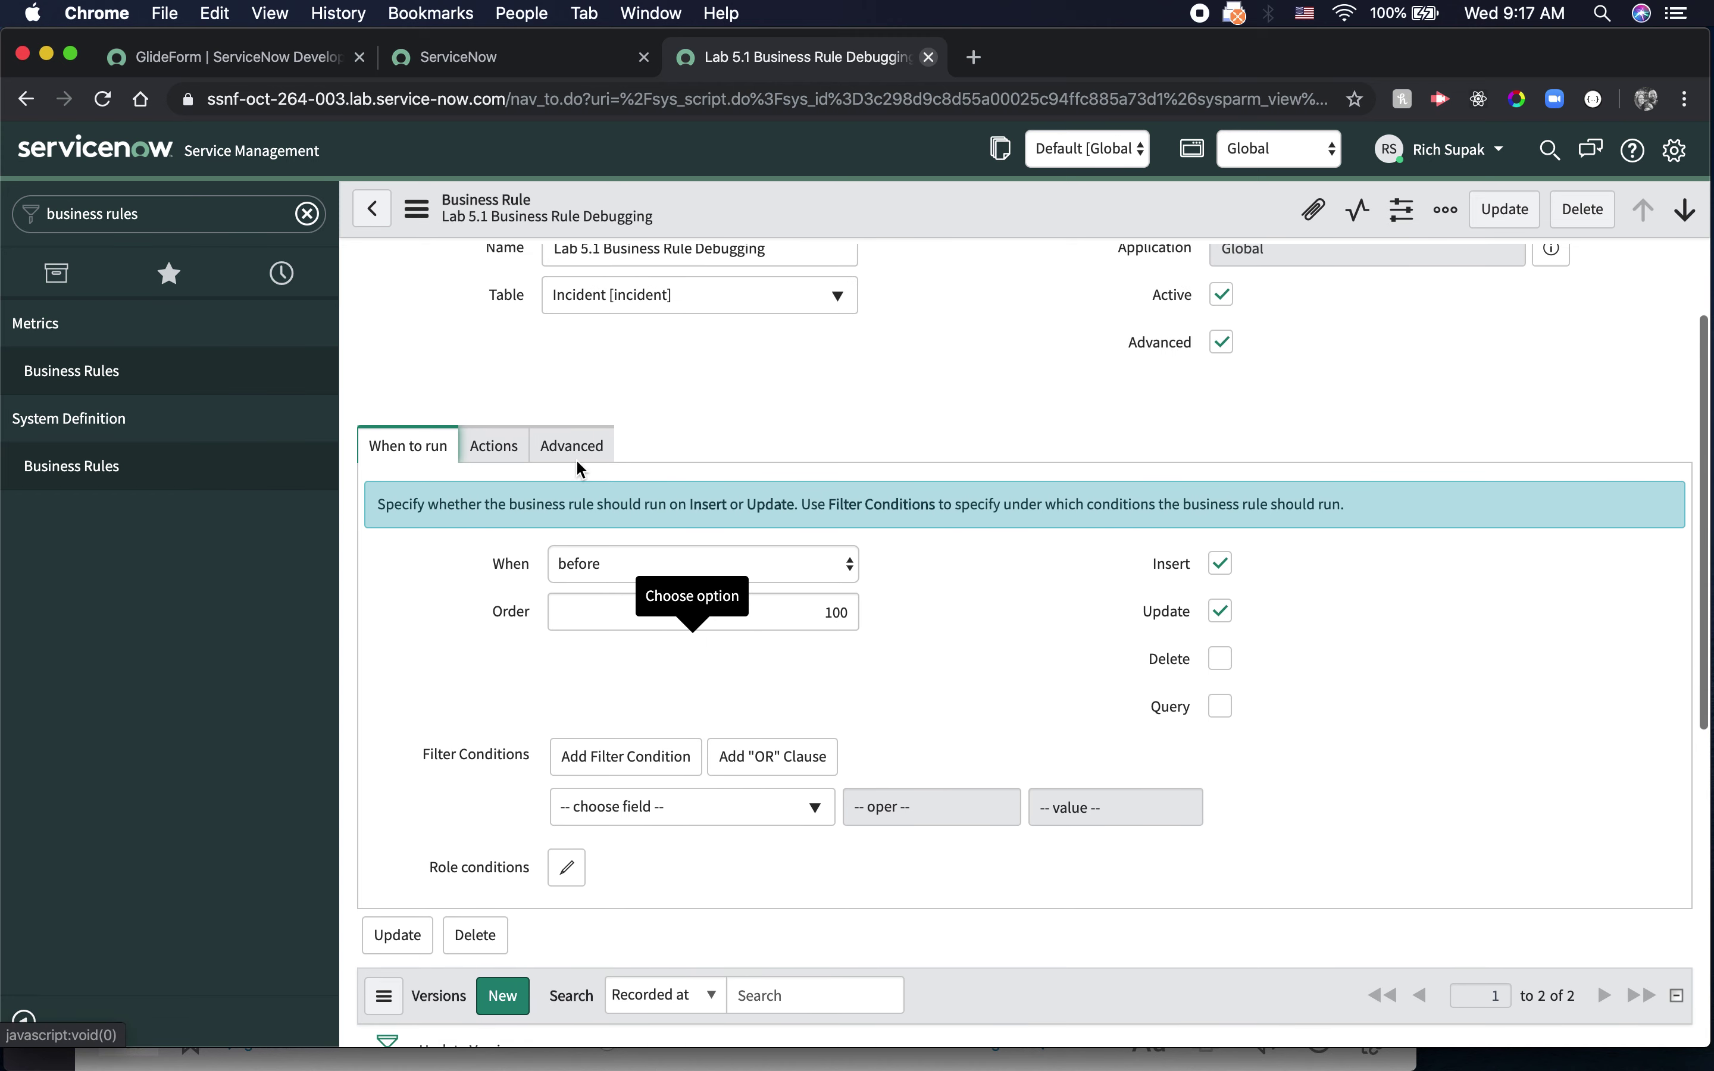
left_click(493, 445)
scroll(779, 659, "down", 2)
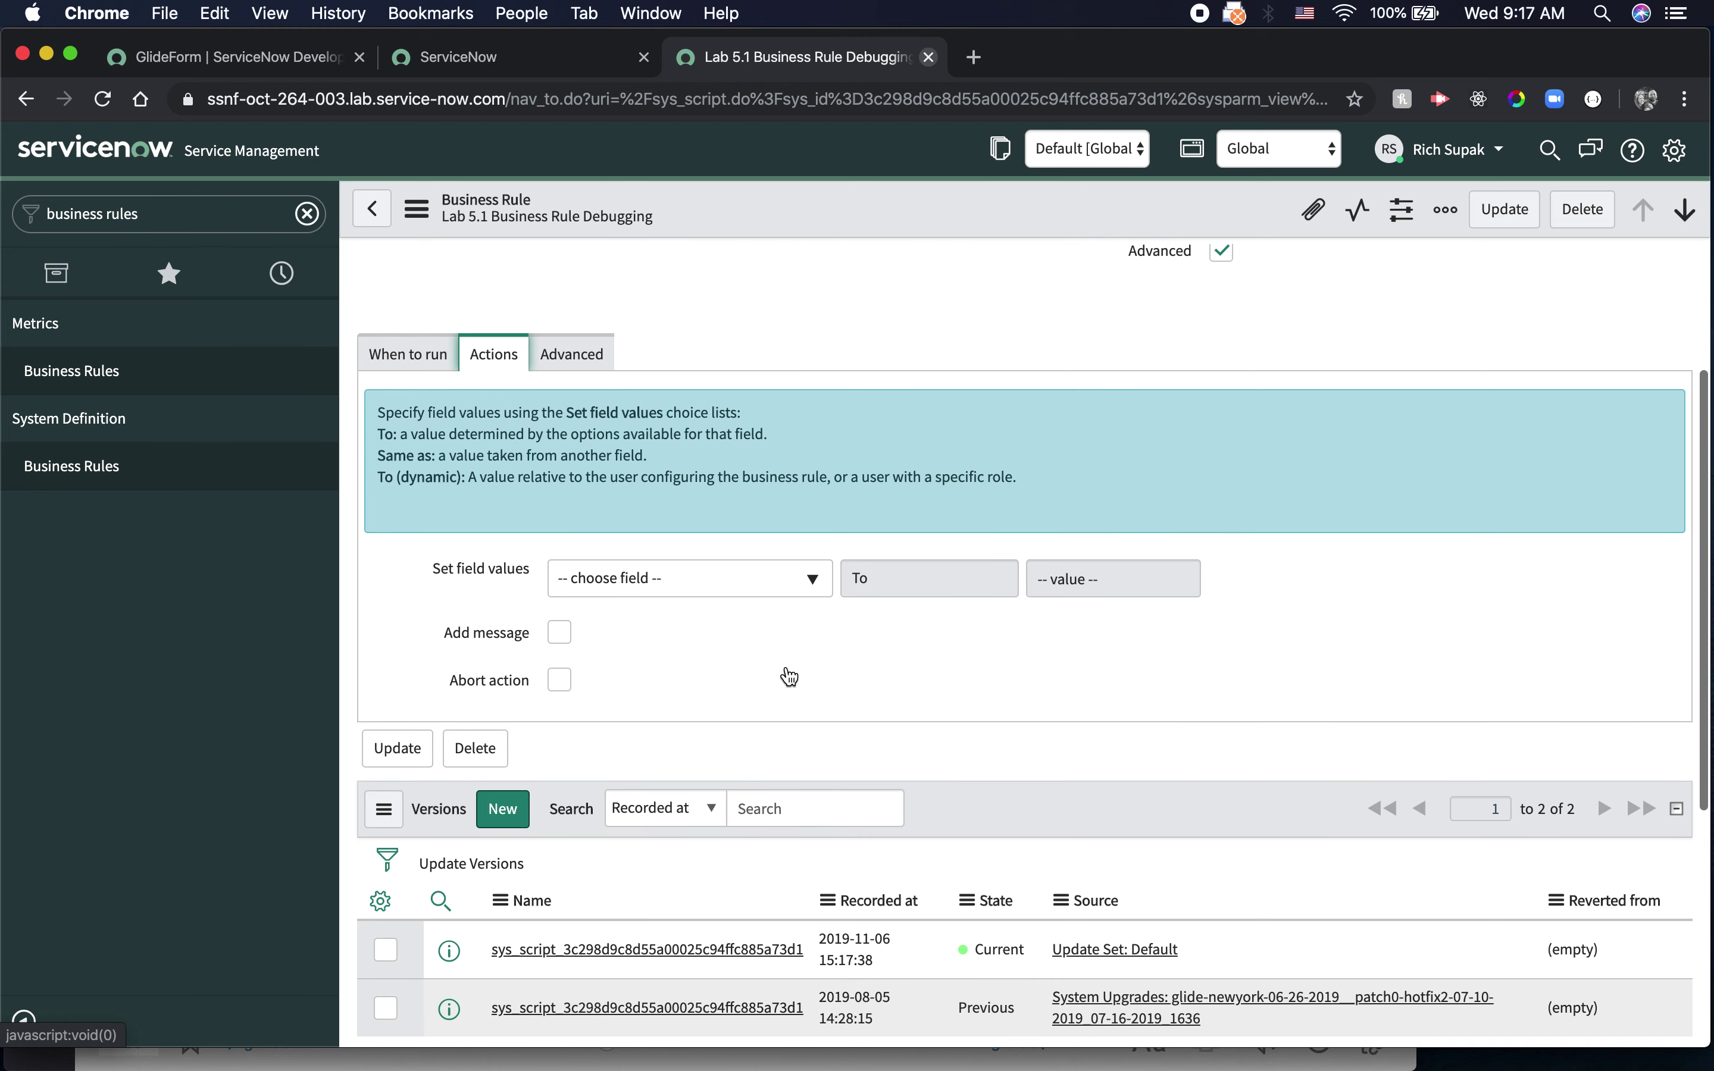
scroll(786, 670, "up", 2)
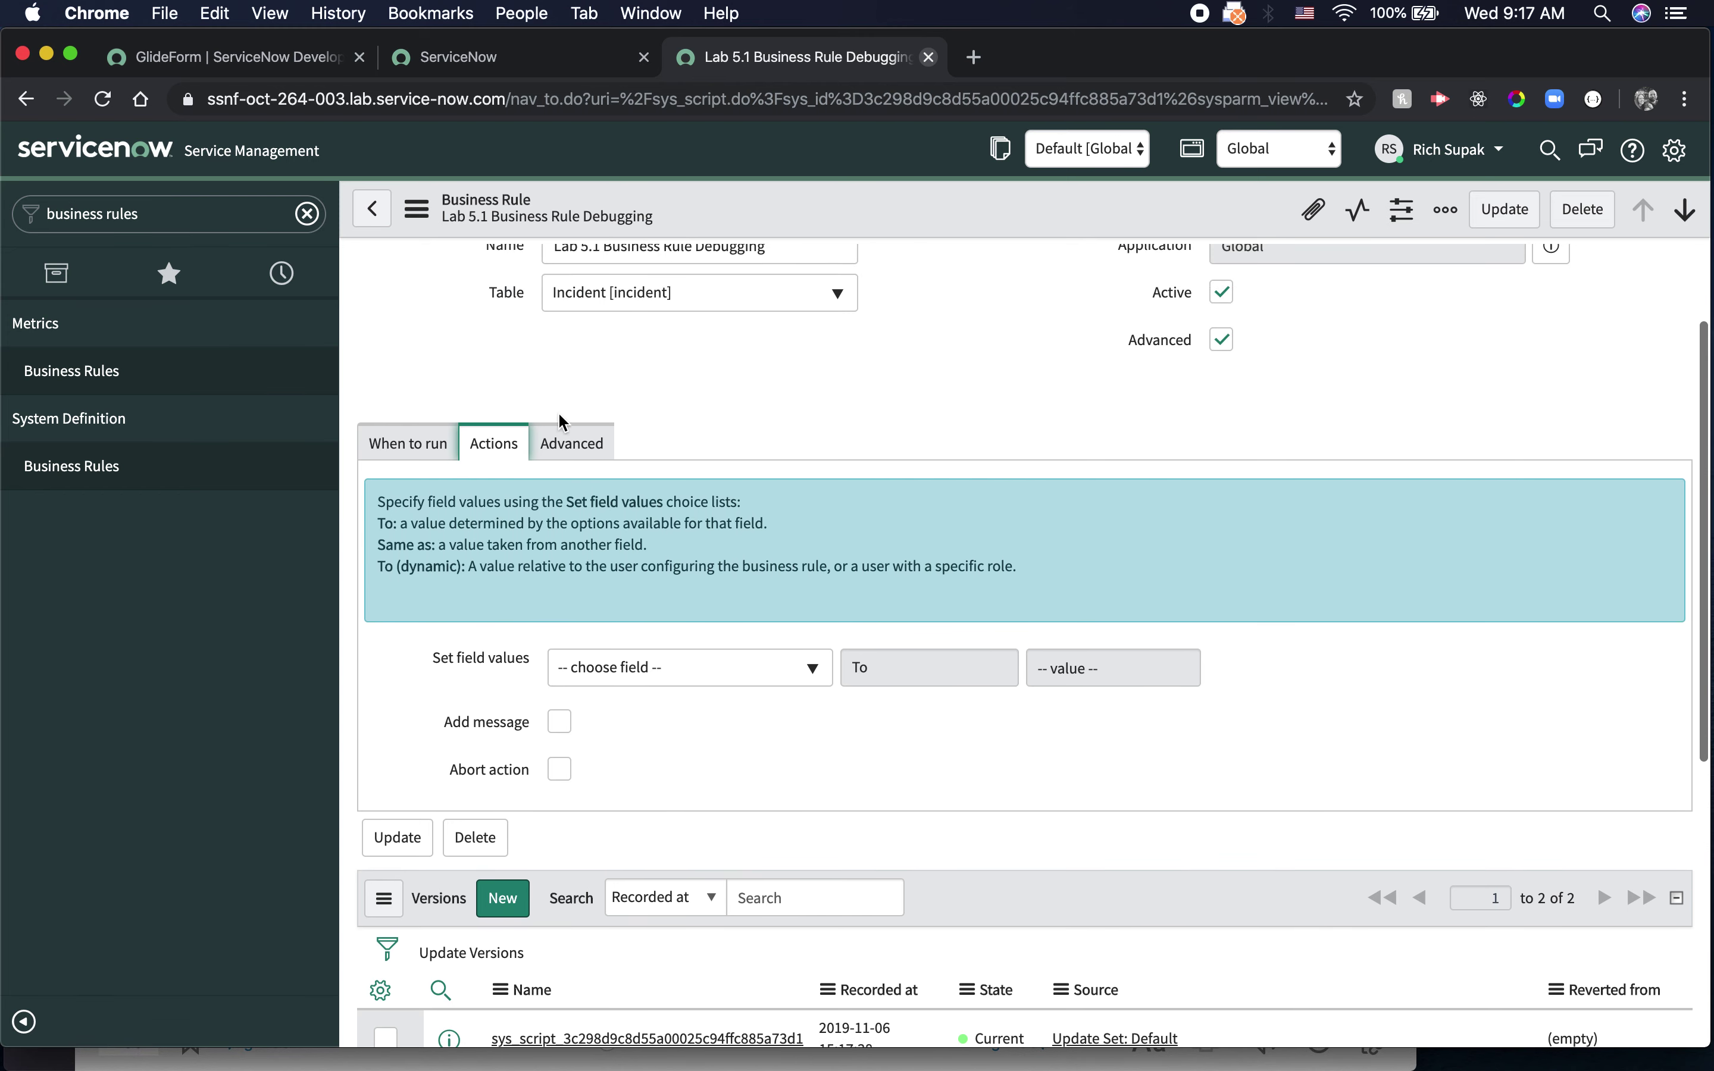
left_click(571, 442)
scroll(683, 762, "down", 5)
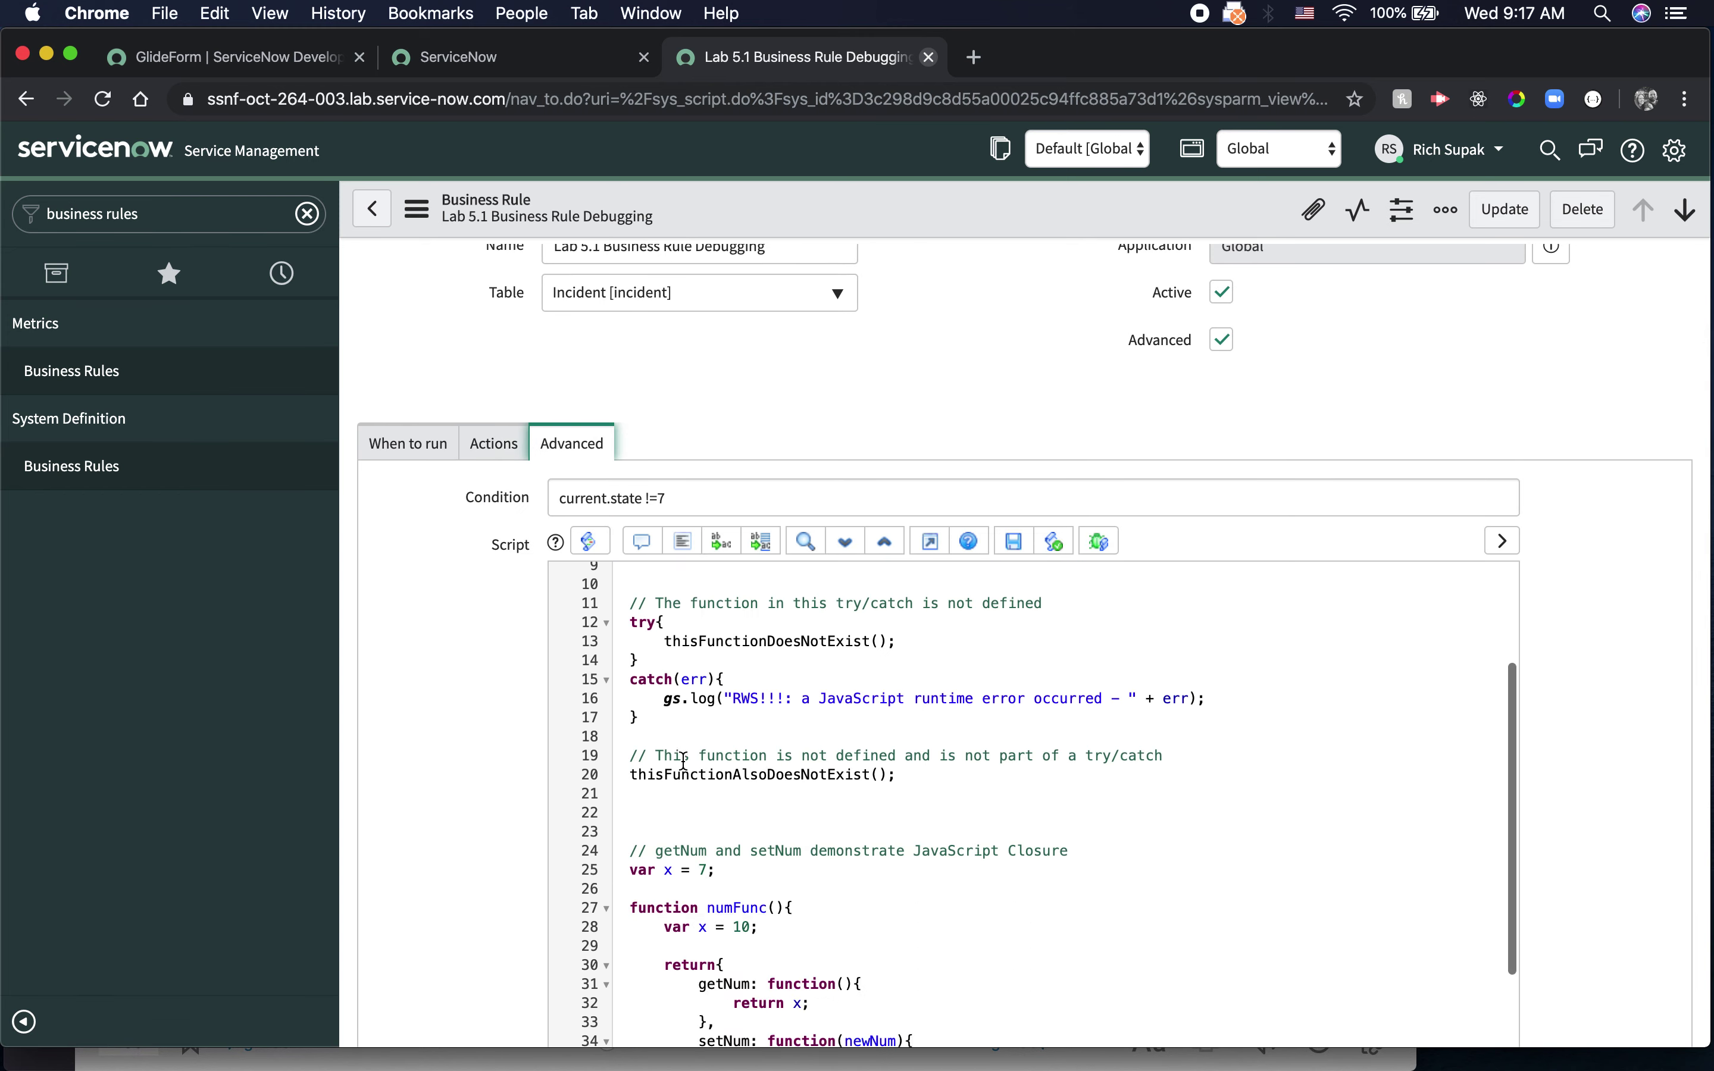
scroll(682, 761, "down", 2)
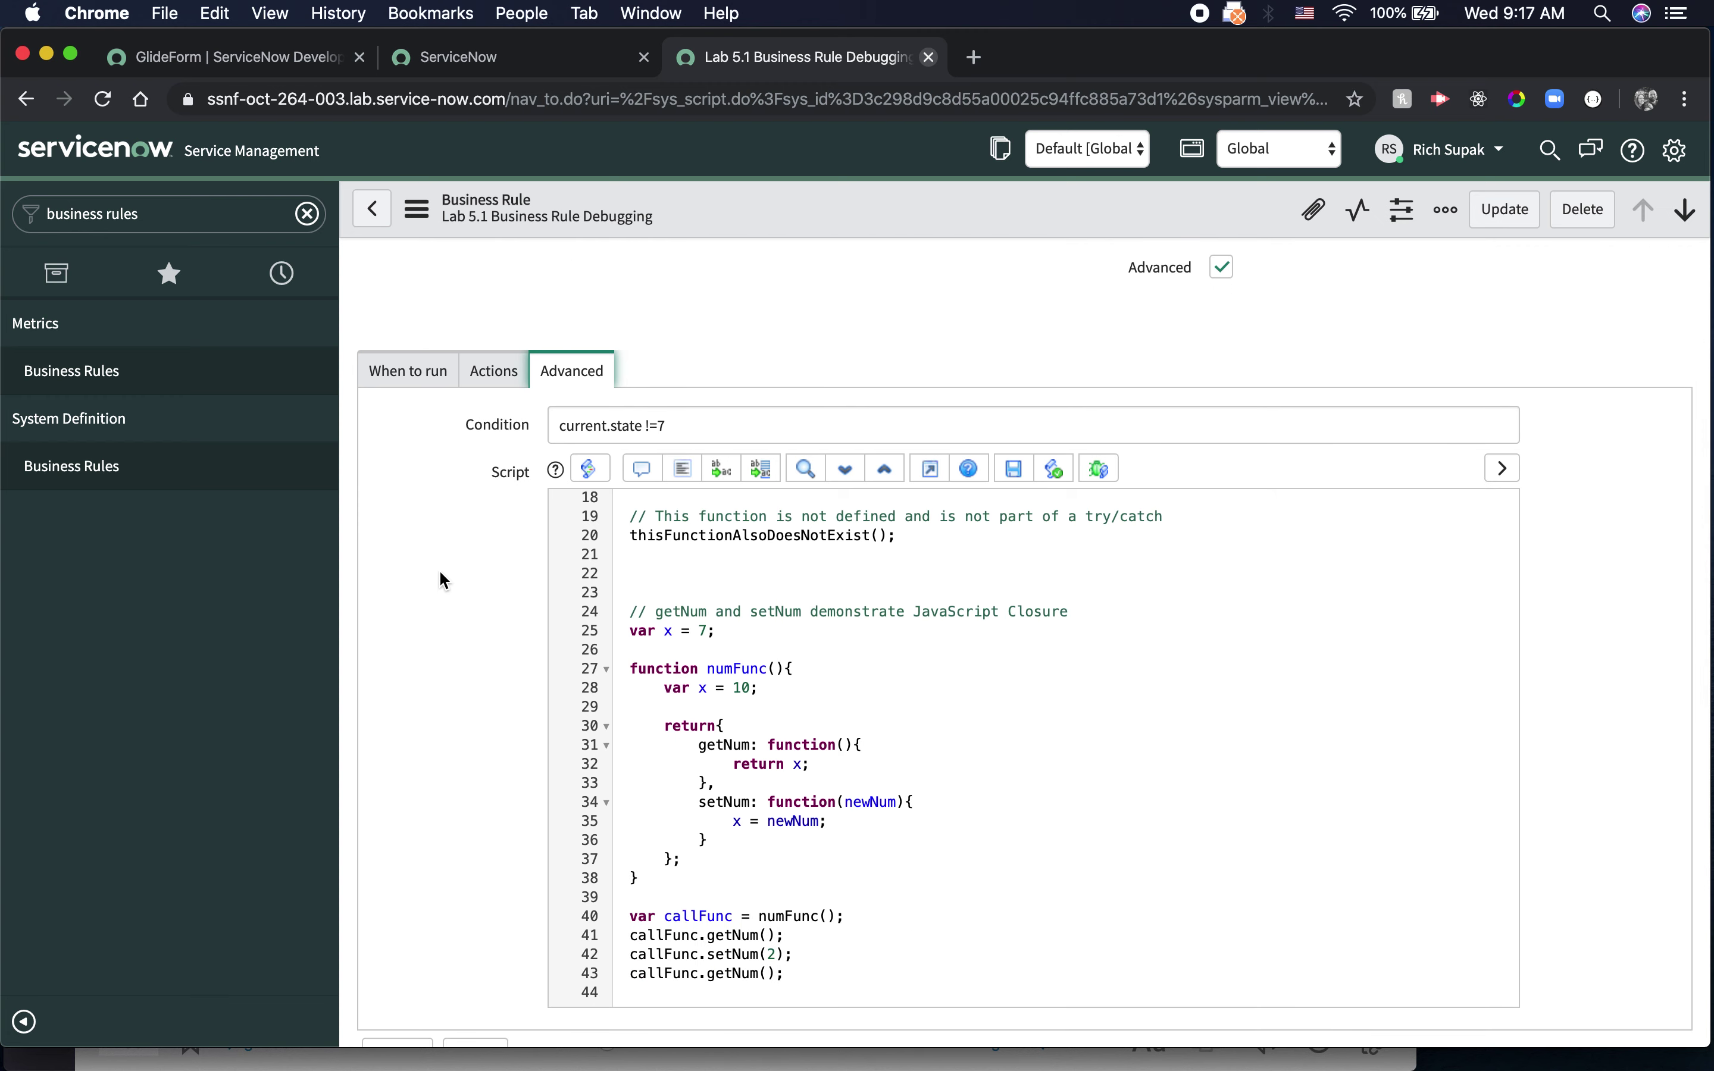
- Add the Lab 5.1 Business Rule Debugging record to the favorites and remove the Lab 2.4 Reference Objects favorite
left_click(179, 272)
left_click_drag(513, 210, 123, 490)
left_click(316, 371)
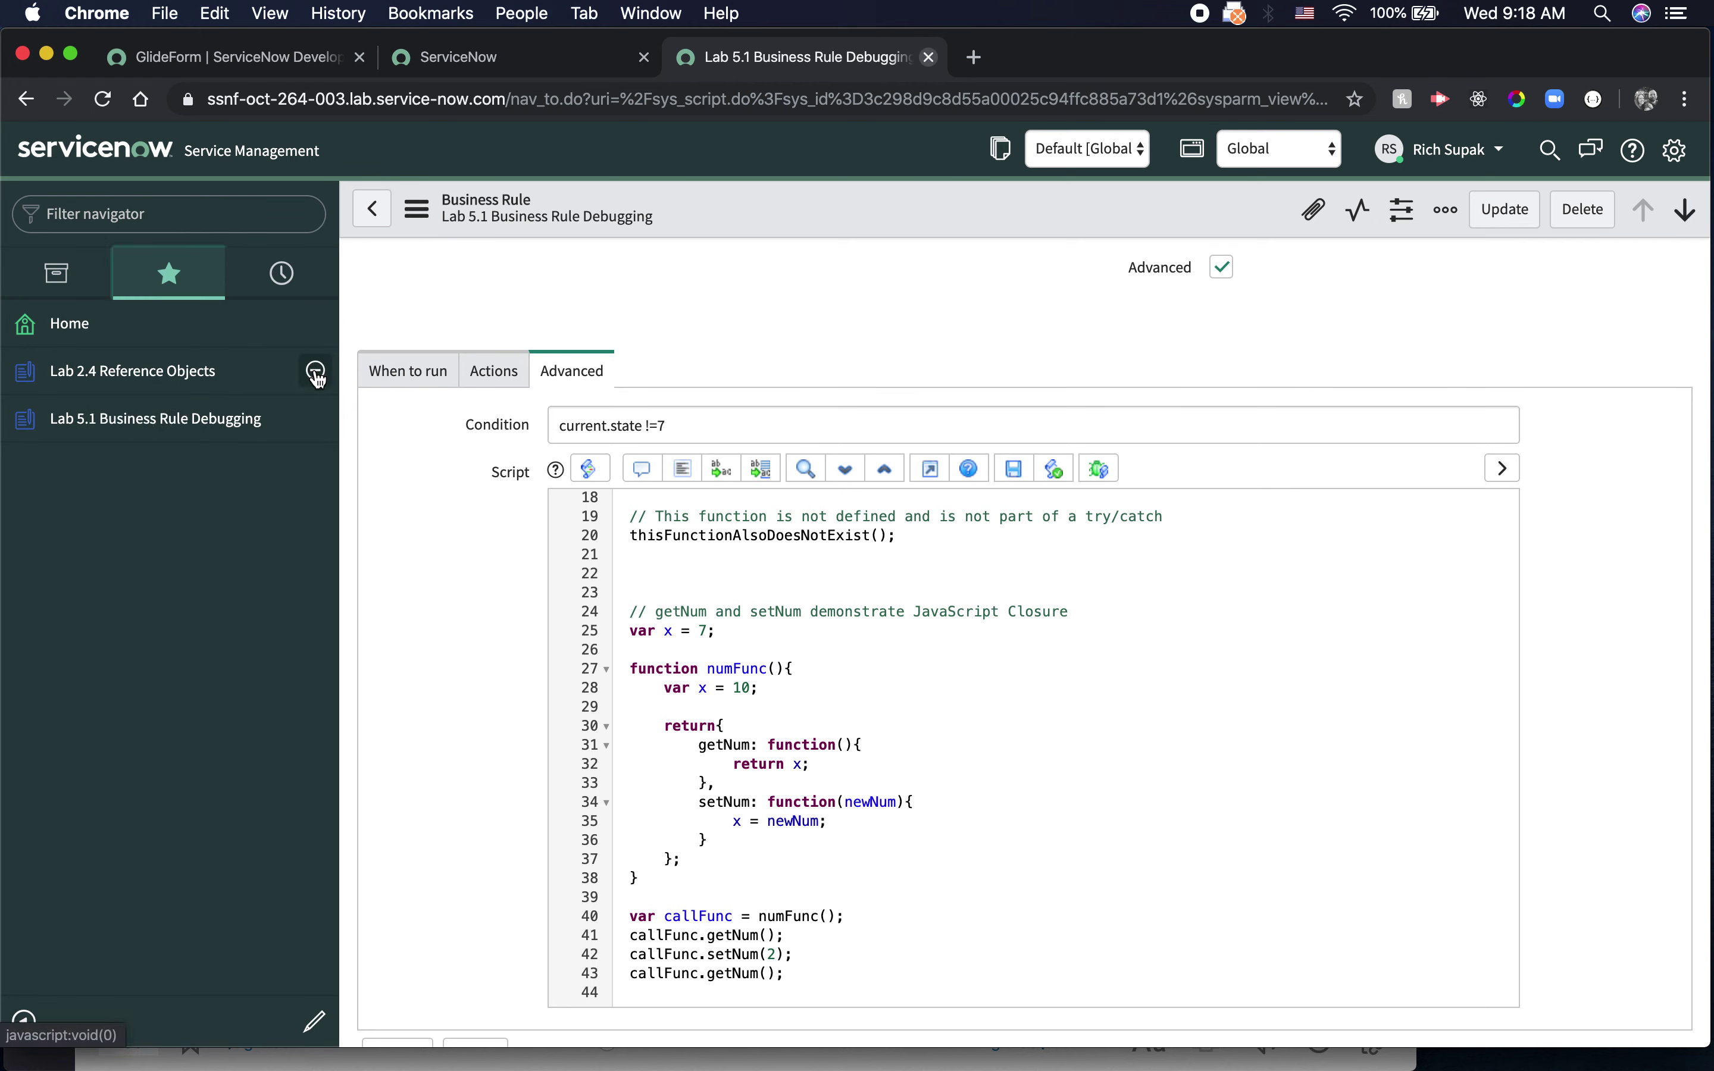
left_click(316, 371)
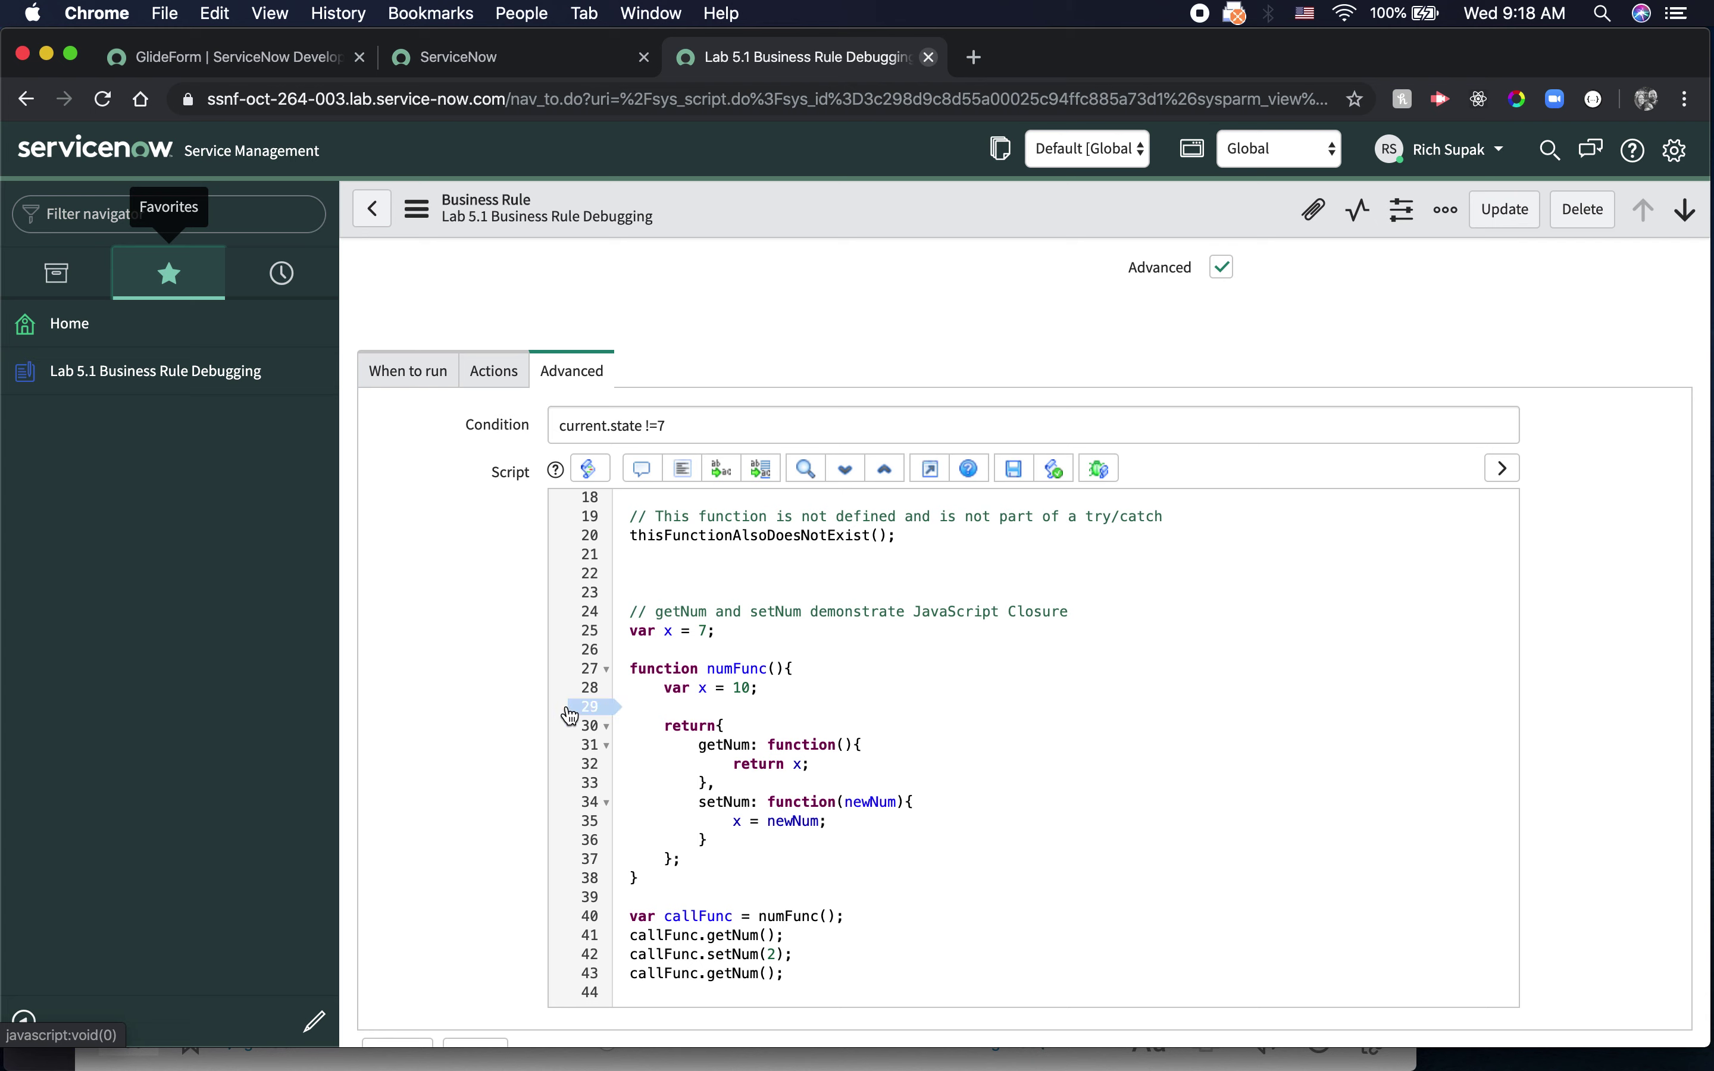
- Set breakpoints on script lines 2, 5 and 6, at the myNum, priorityValue and createdValue assignments
scroll(573, 730, "up", 5)
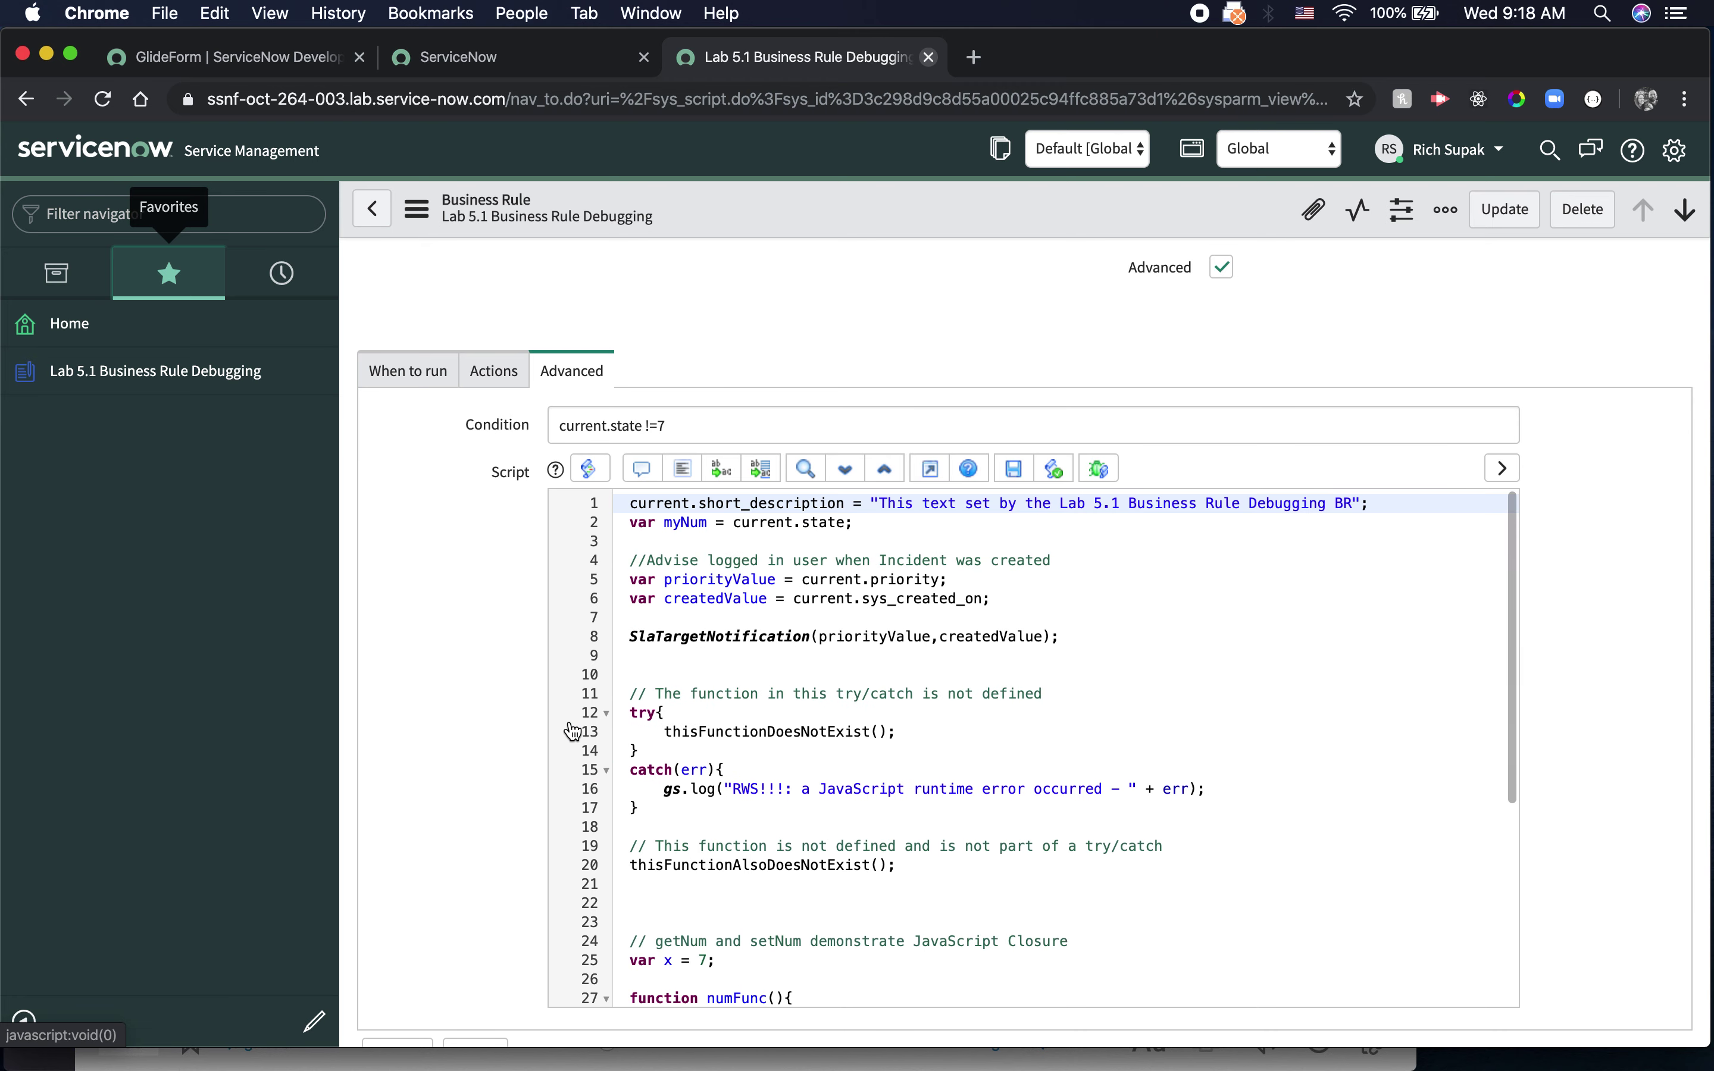
left_click(592, 530)
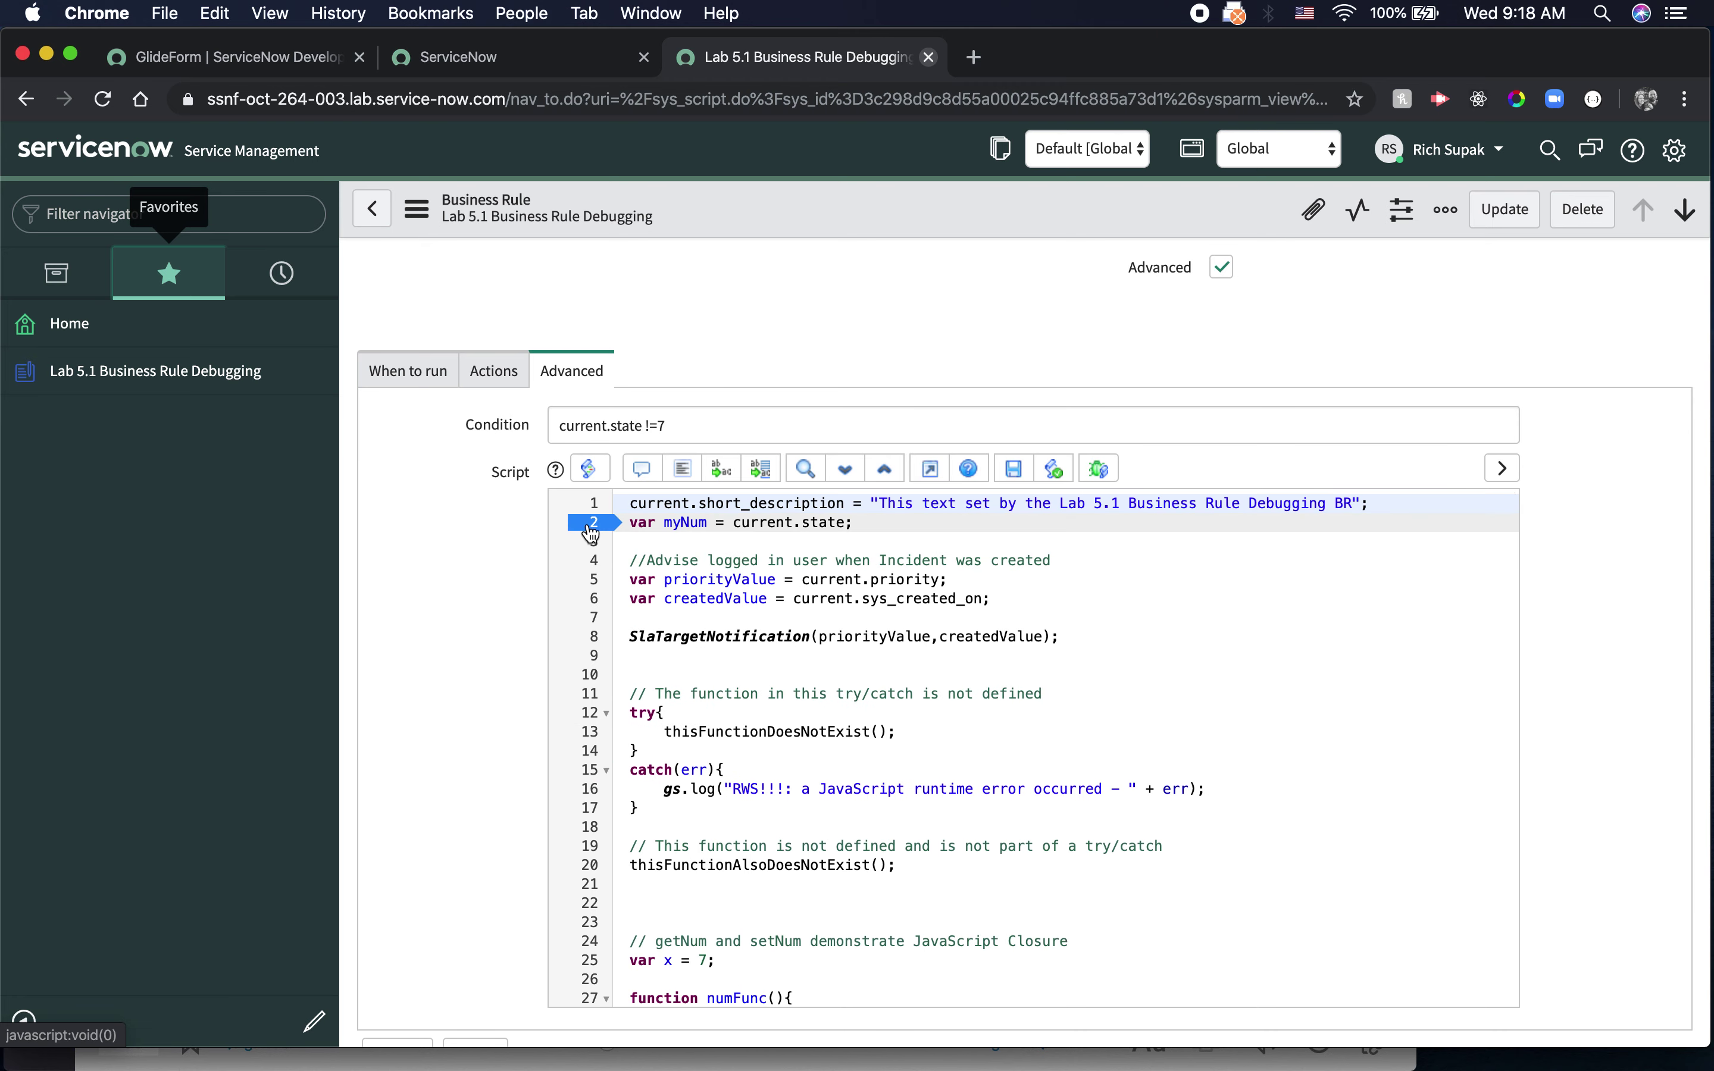
left_click(593, 580)
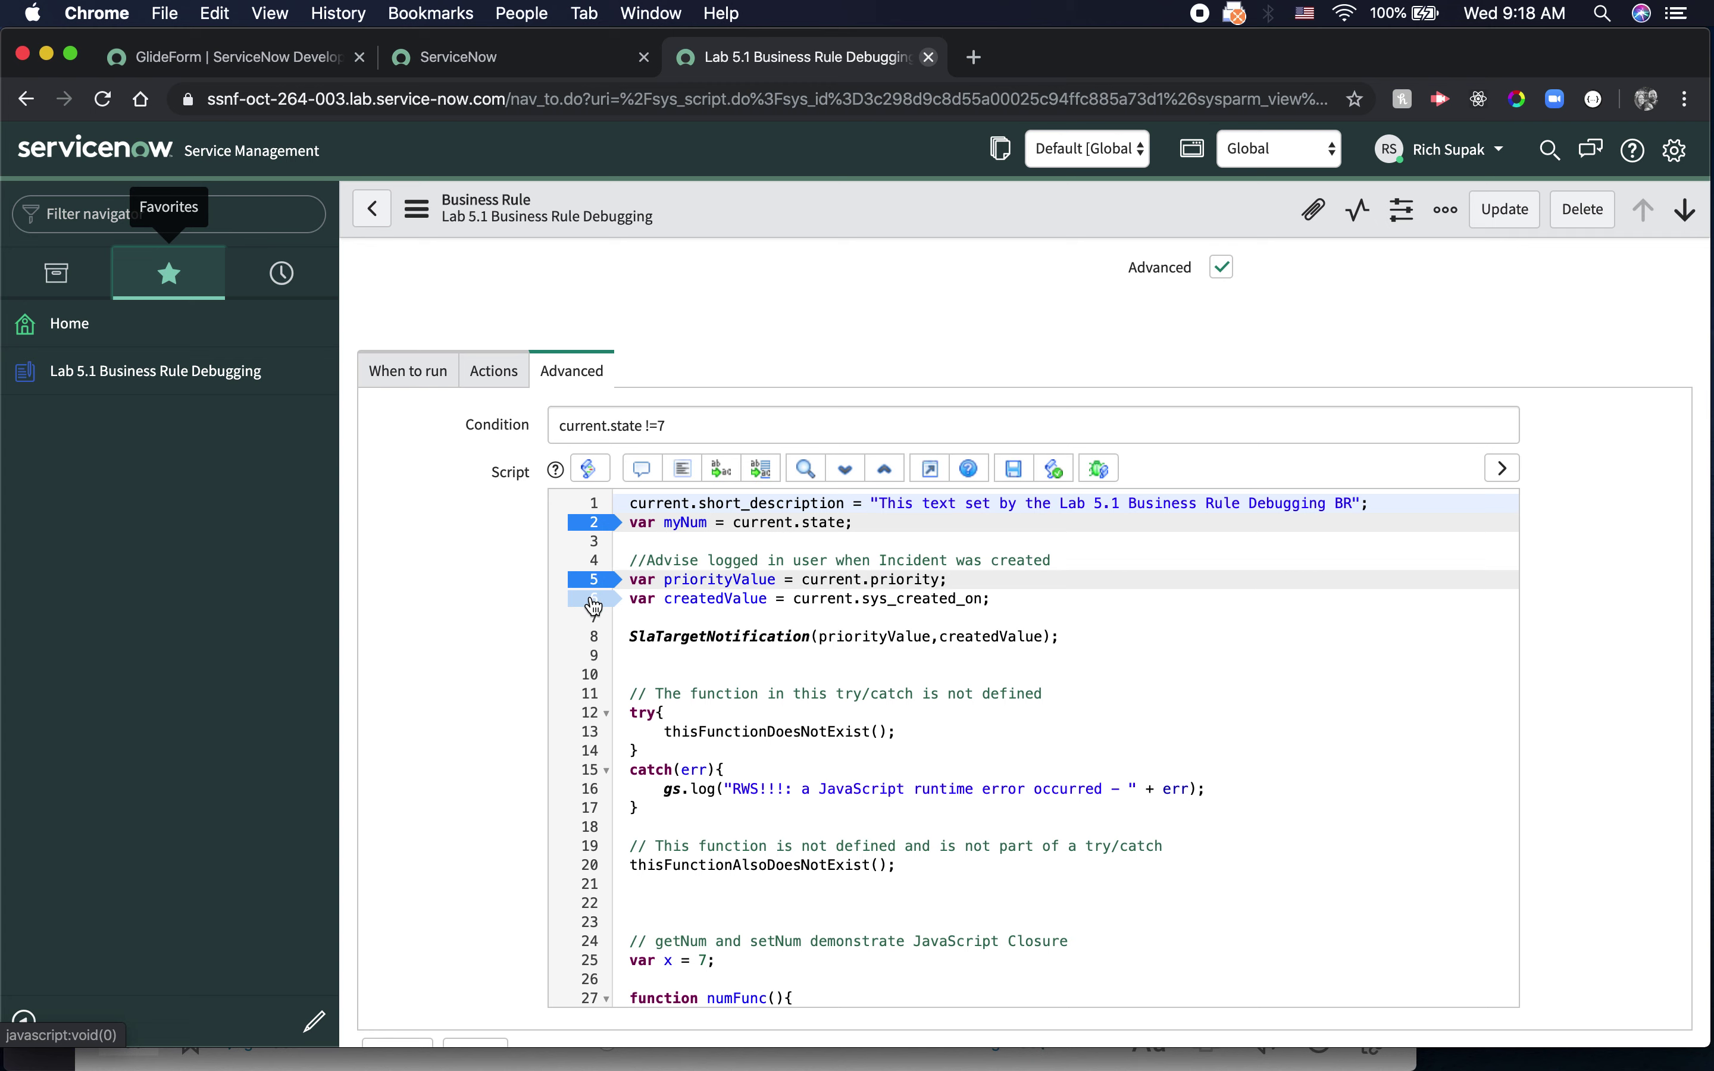
left_click(594, 601)
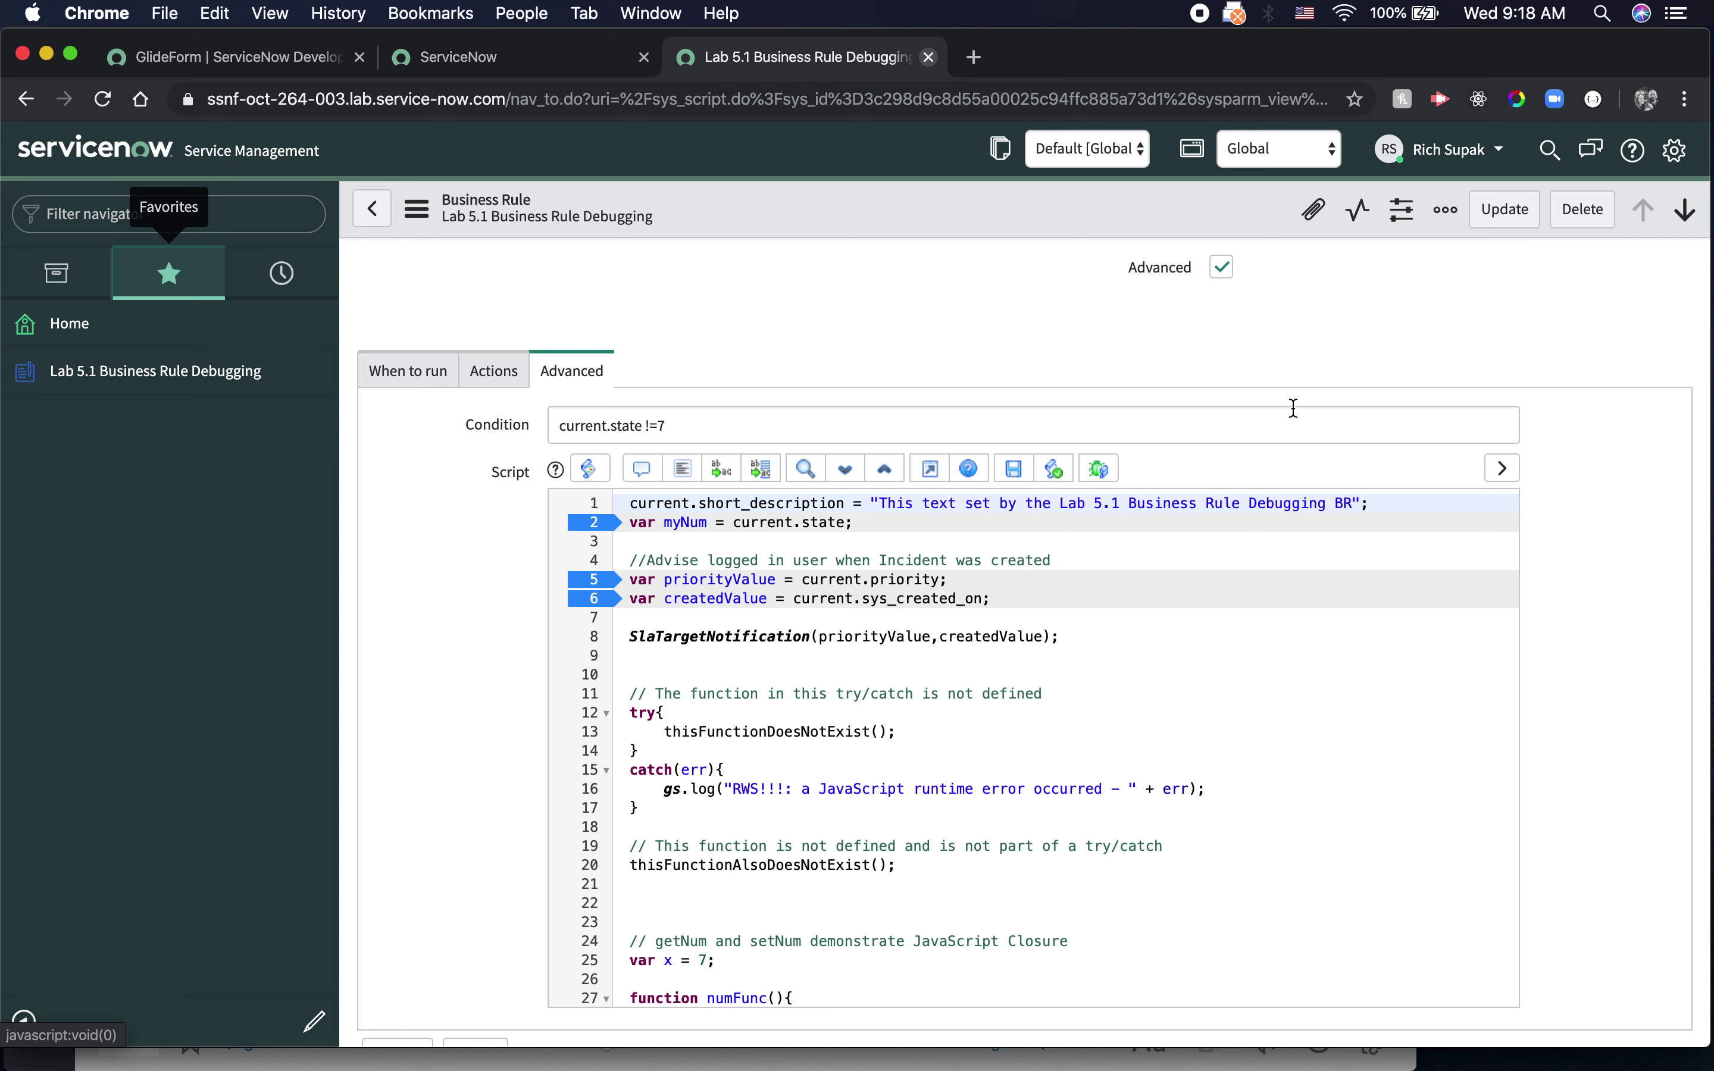
- Open the rule's script in the Script Debugger and add a breakpoint on line 8 at the SlaTargetNotification call
left_click(1099, 468)
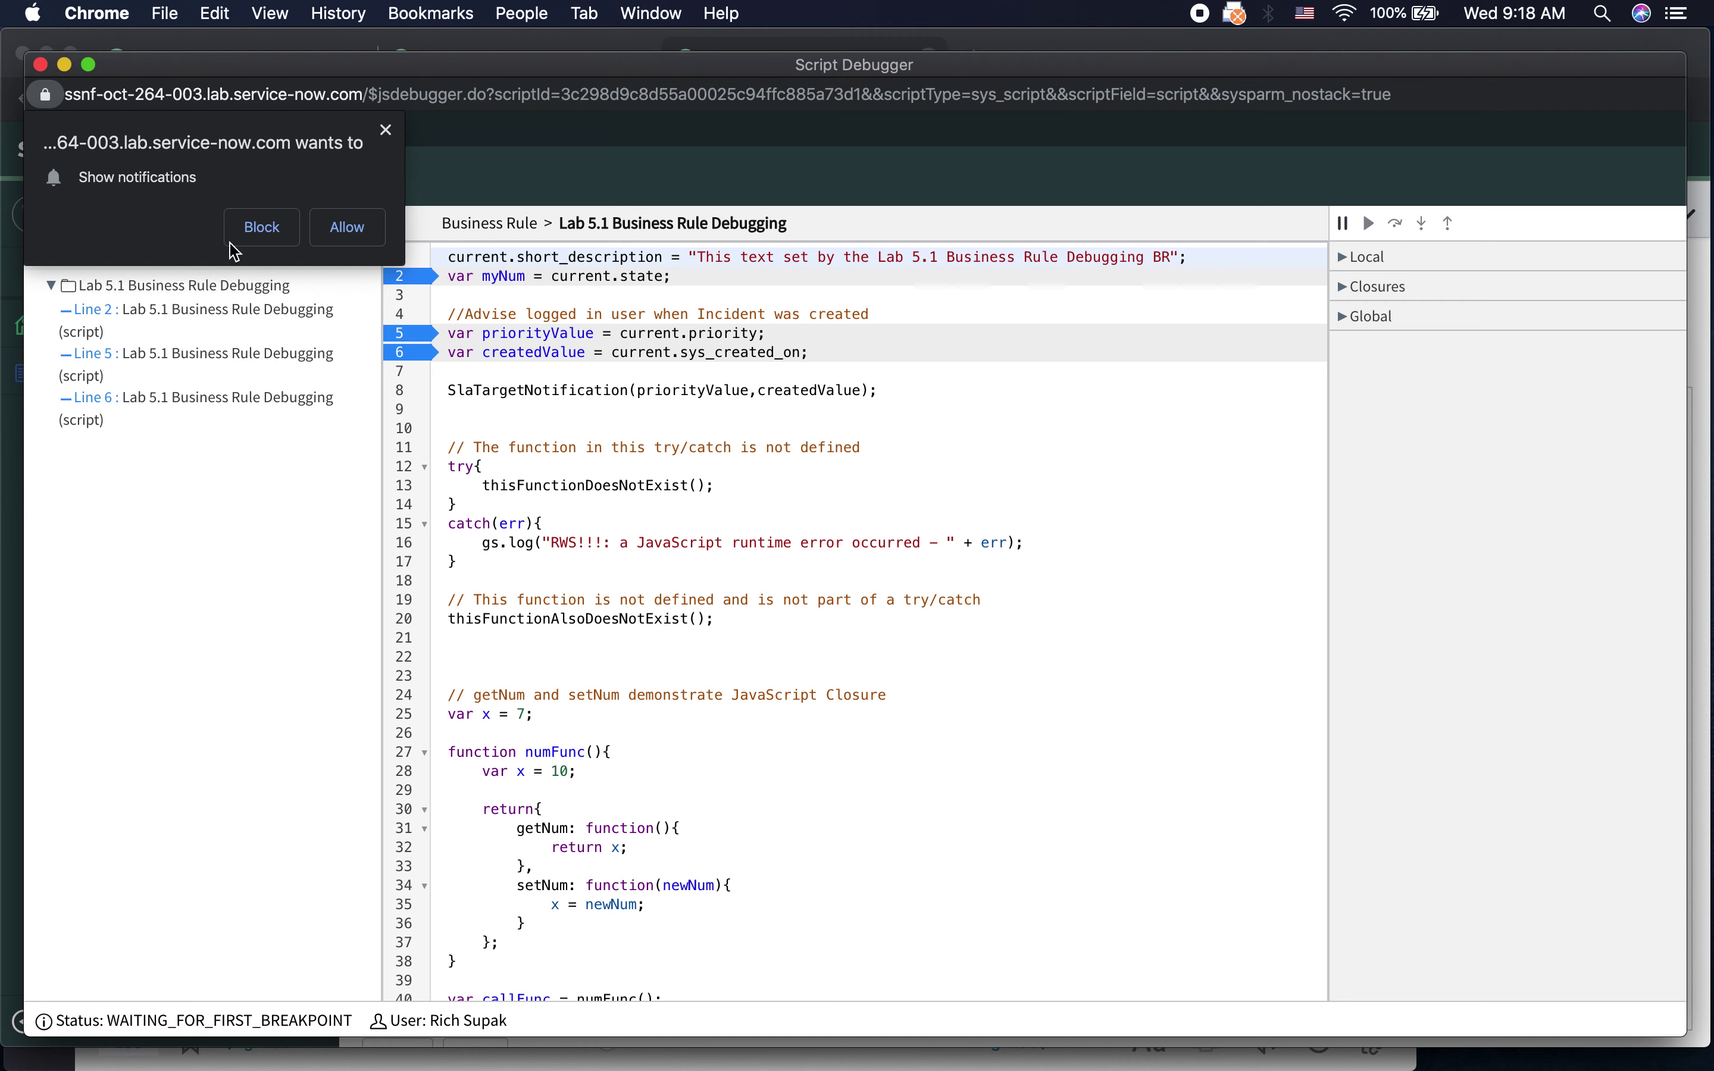
left_click(385, 131)
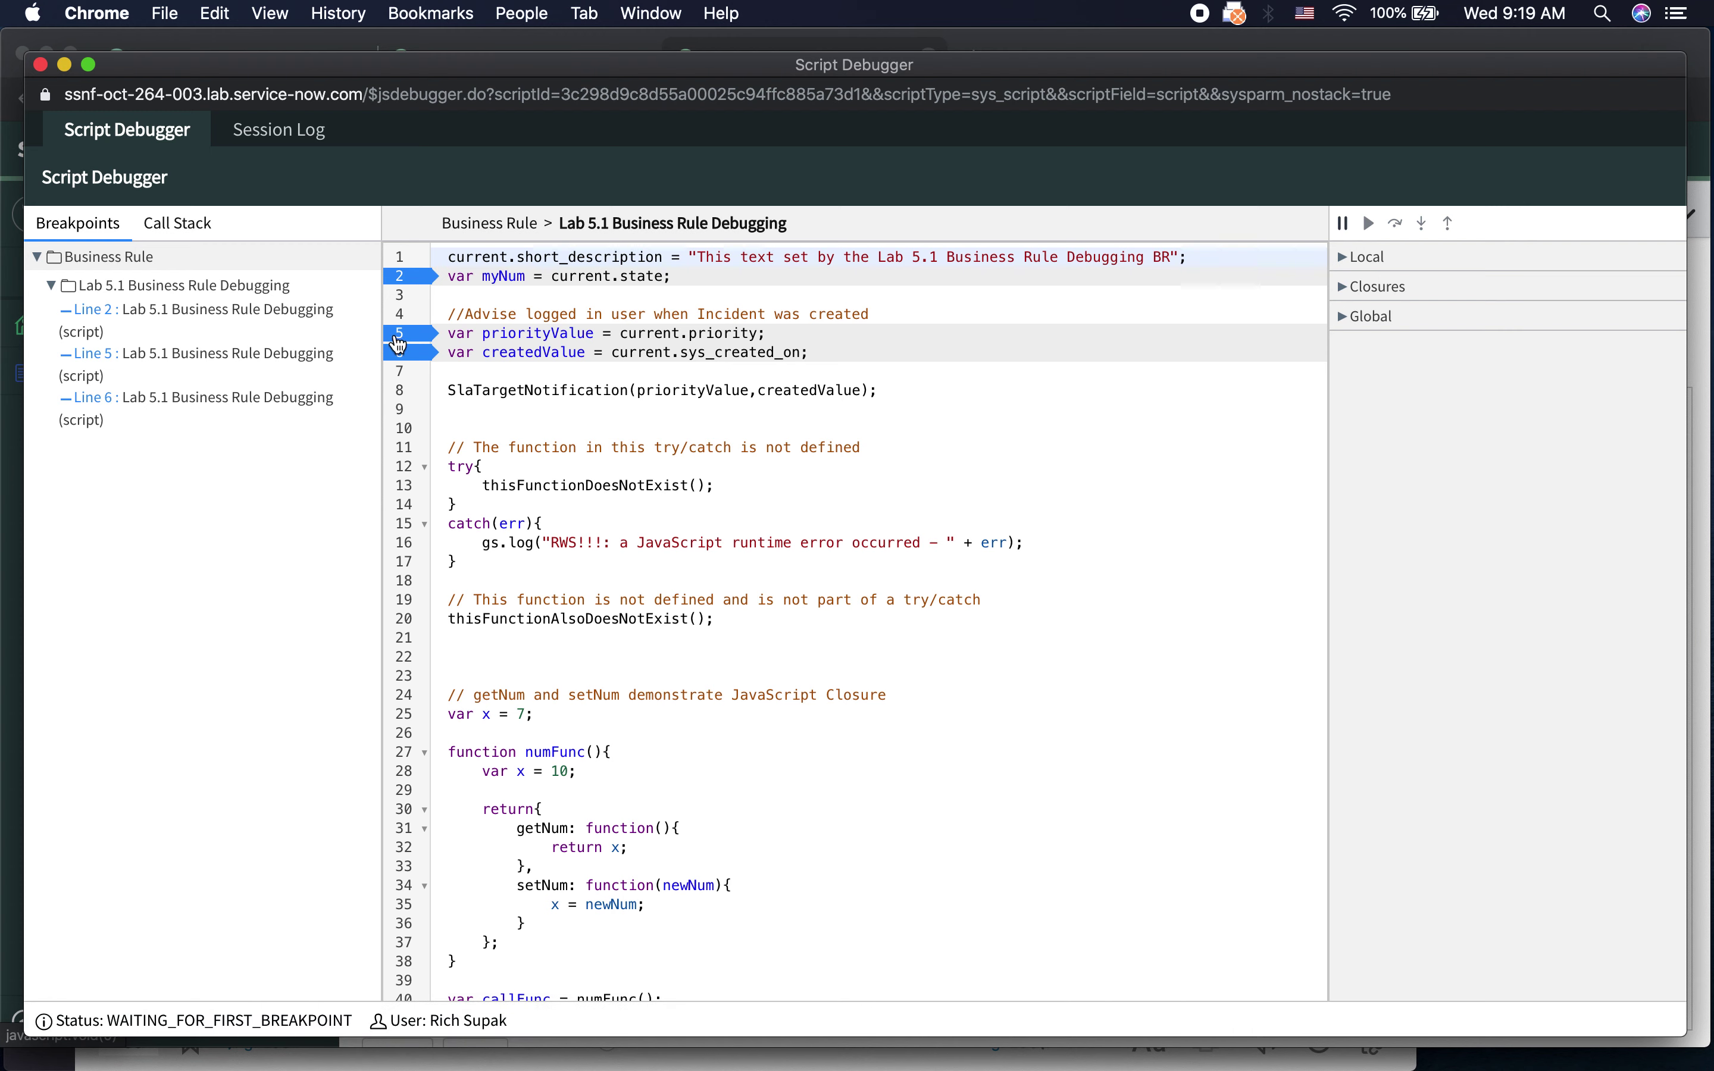
left_click(401, 394)
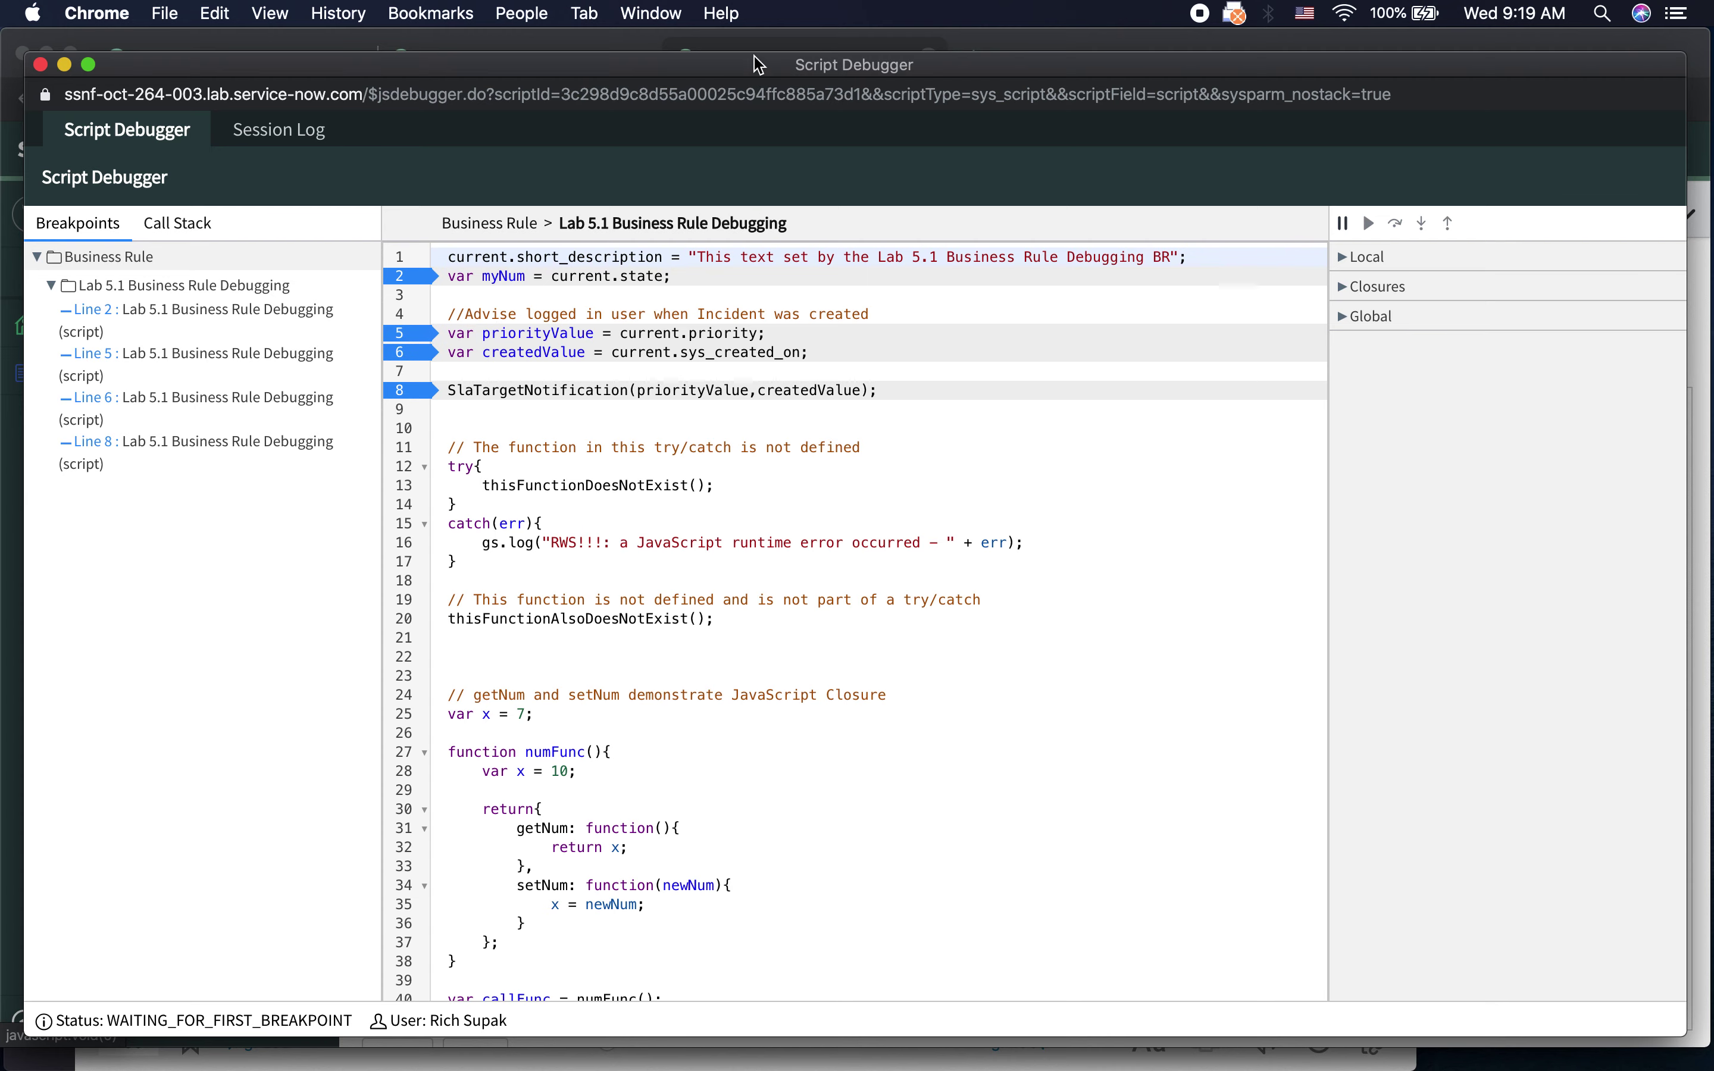
left_click_drag(756, 63, 760, 322)
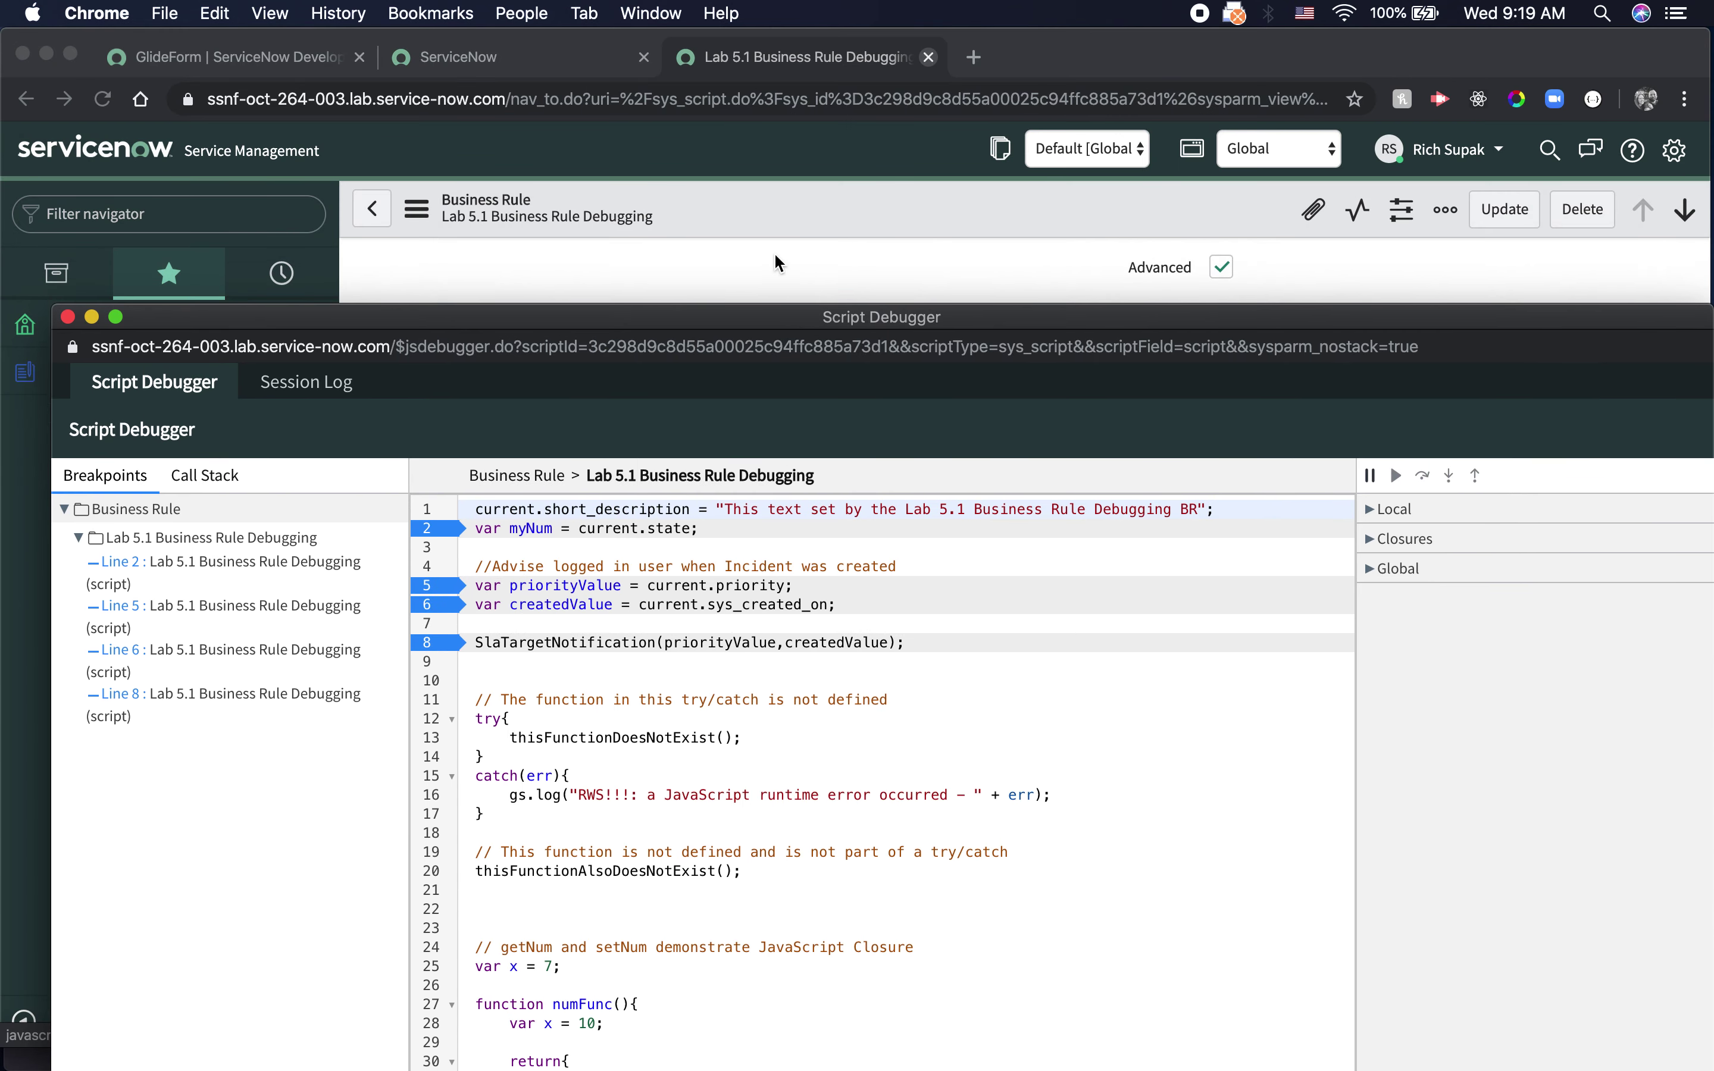
left_click(774, 253)
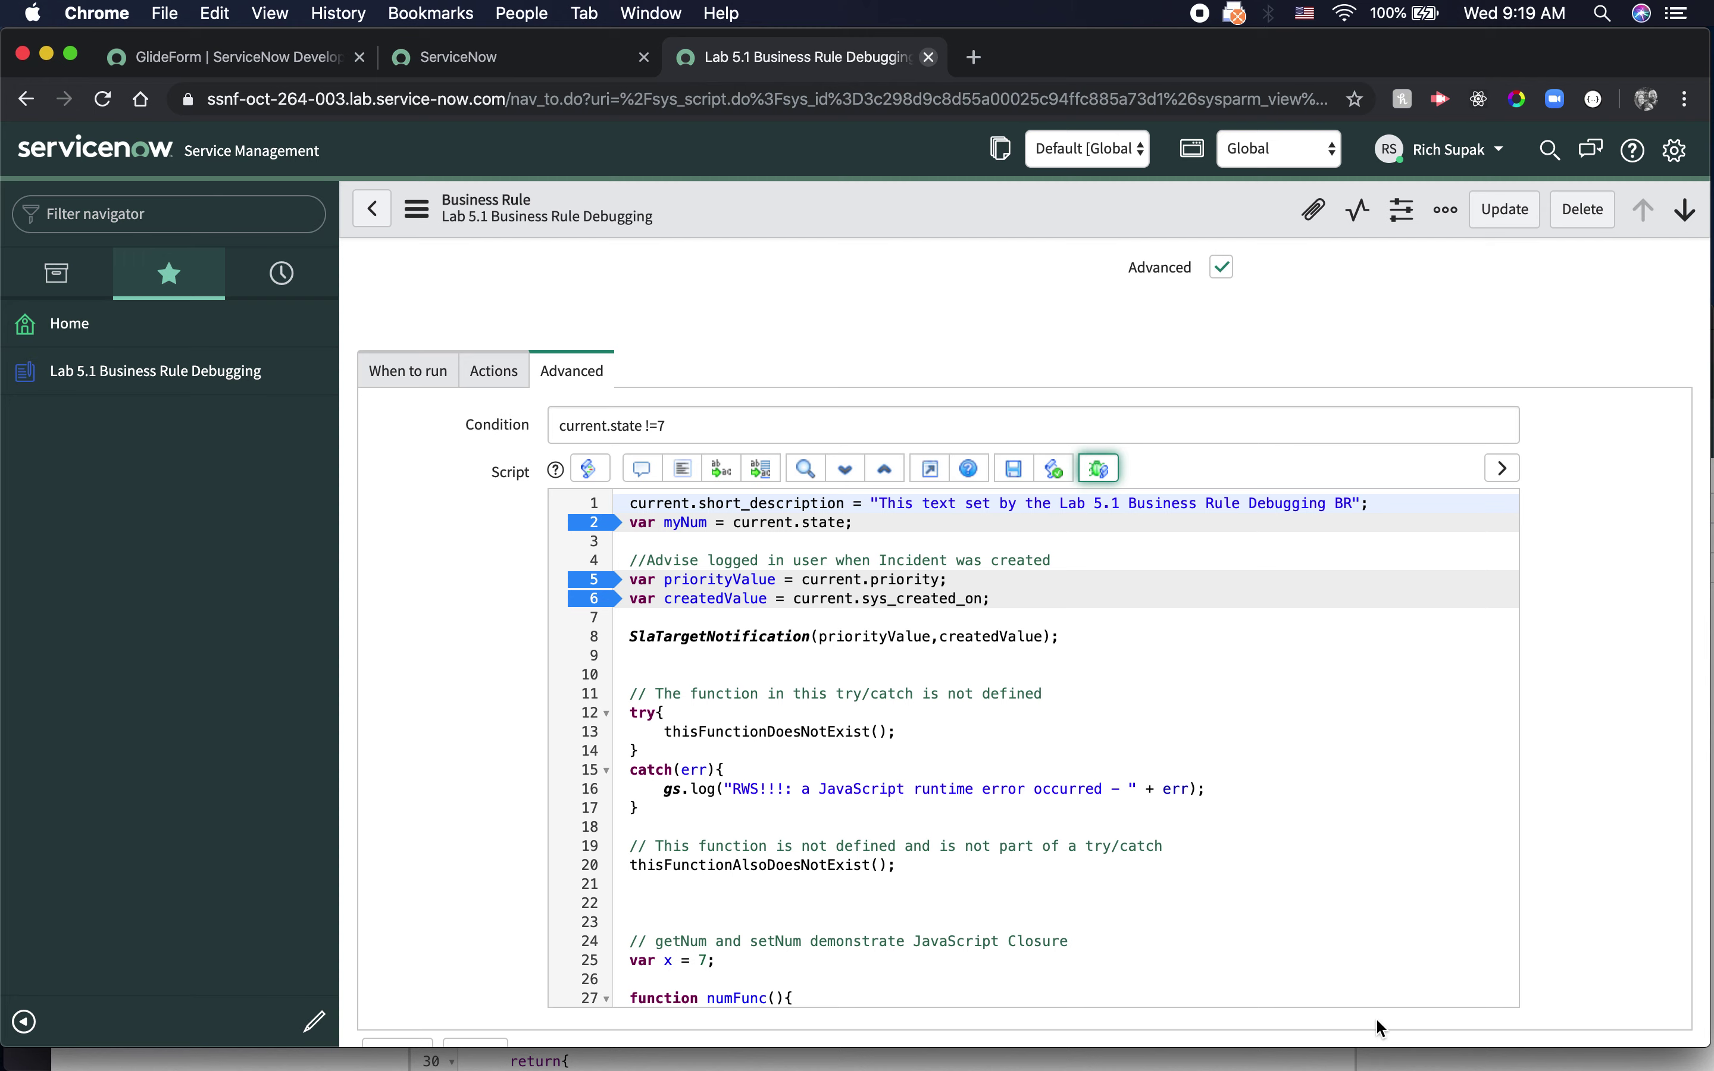
key("Return")
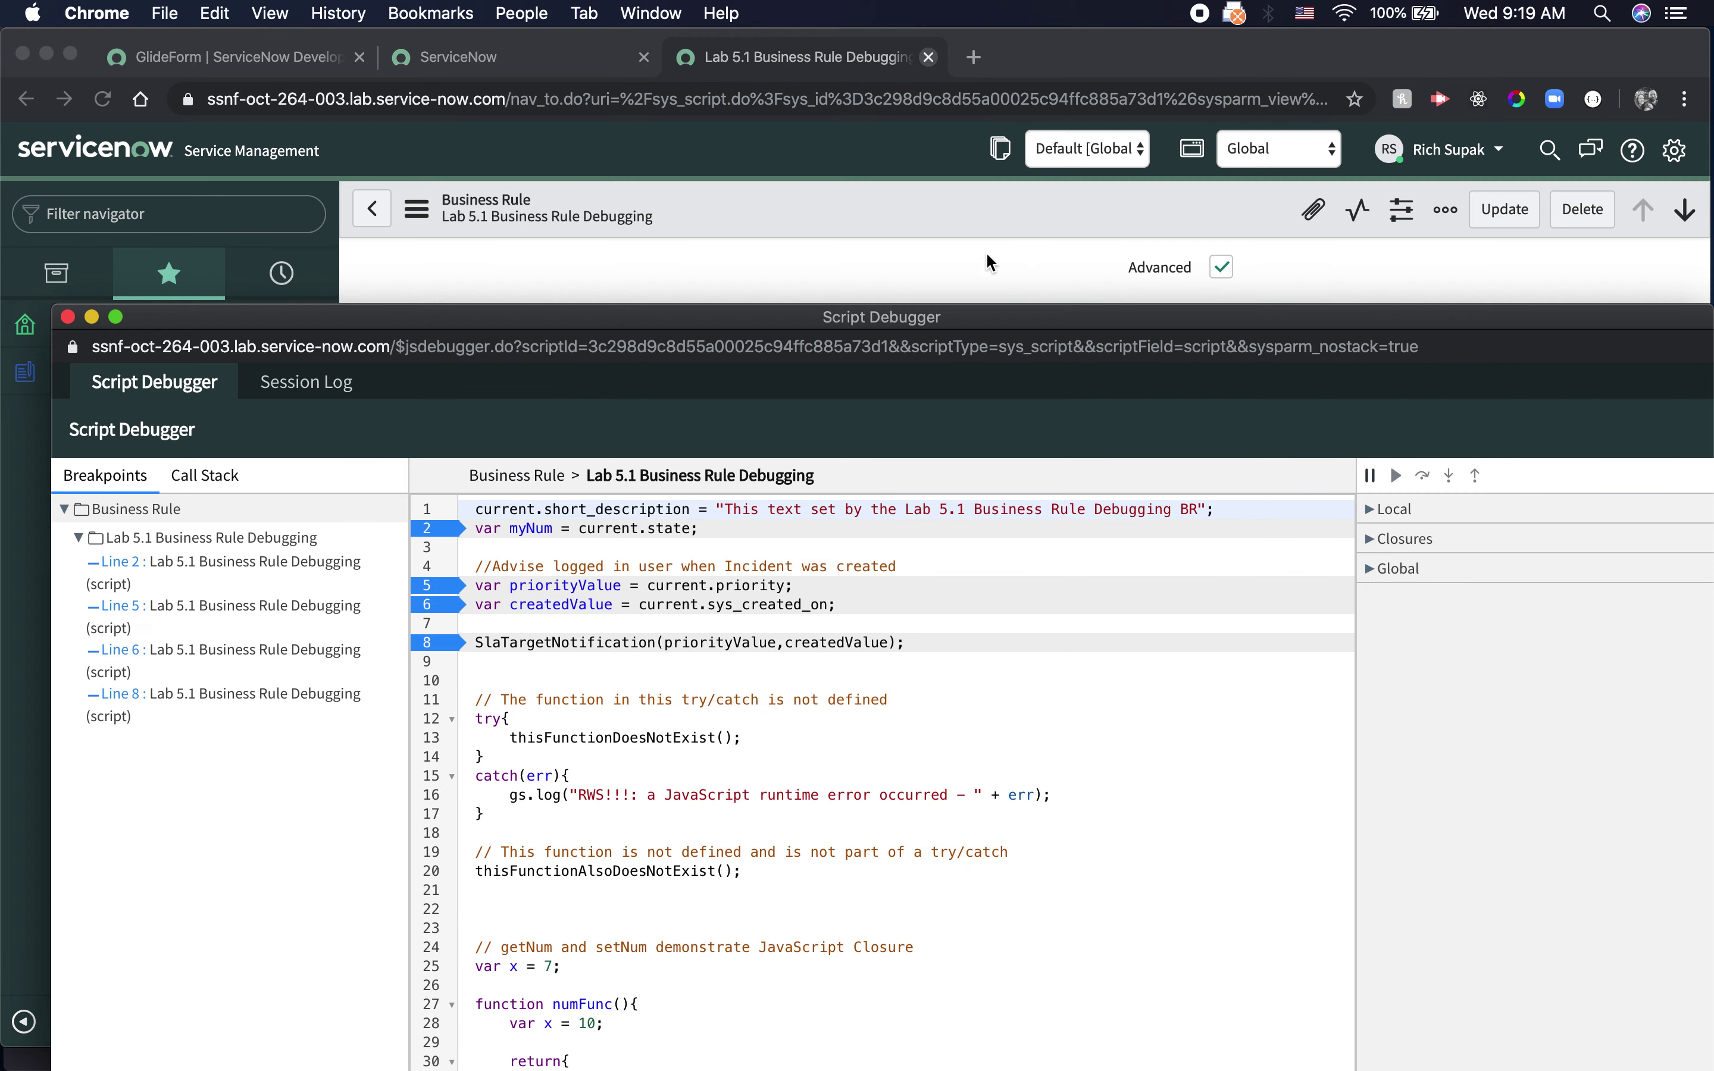
left_click_drag(978, 317, 927, 32)
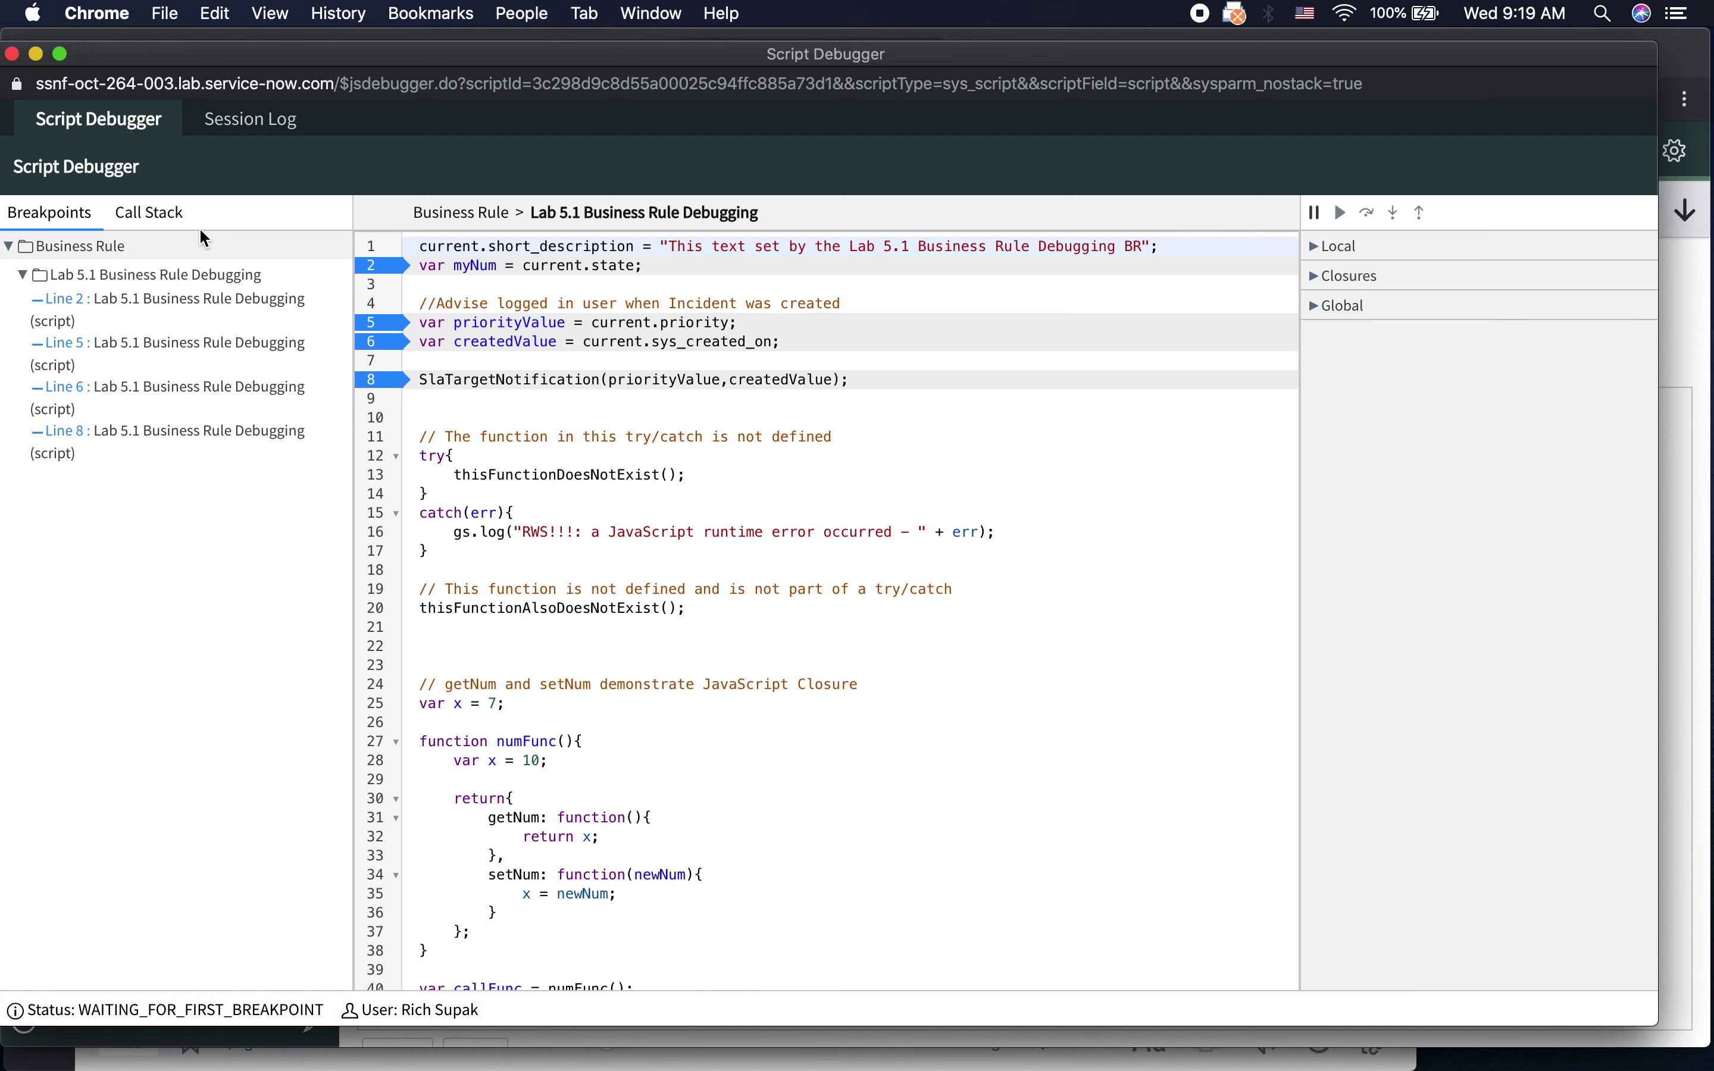
- Return to the business rule form behind the Script Debugger window, save the rule, and check the breakpoints in its script
left_click_drag(558, 63, 611, 412)
left_click(738, 226)
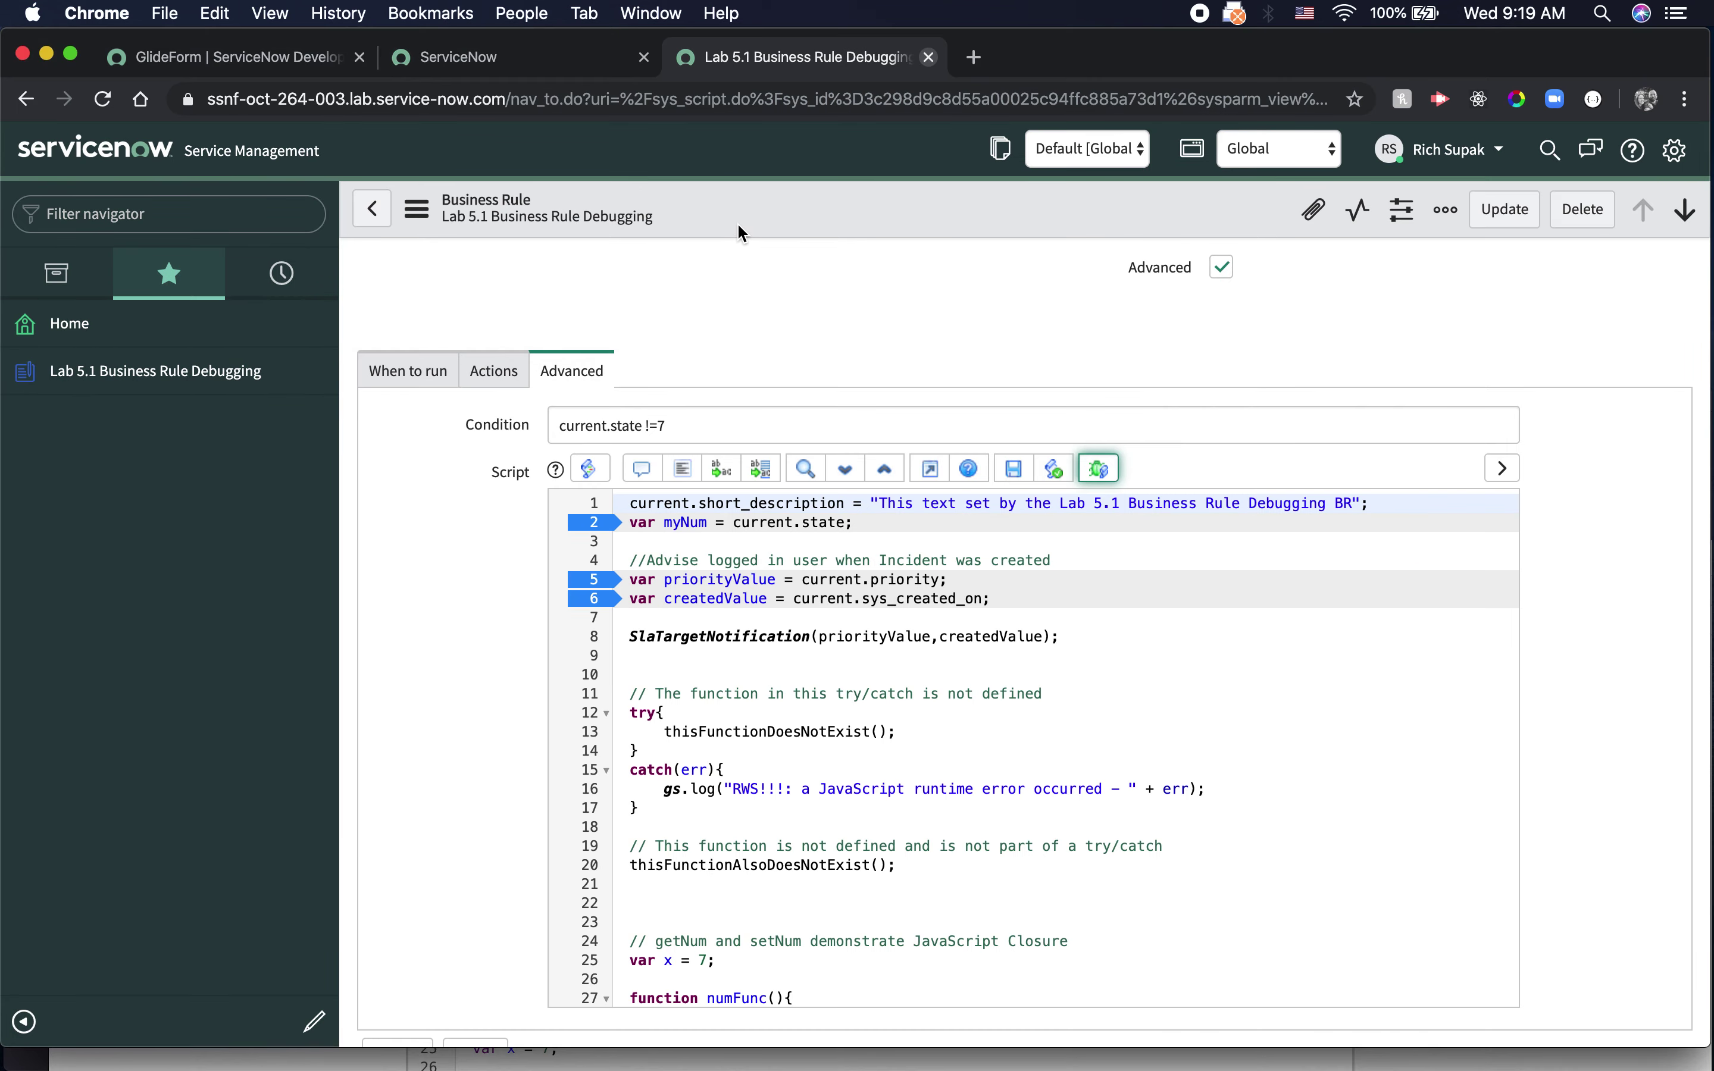
right_click(747, 216)
left_click(780, 229)
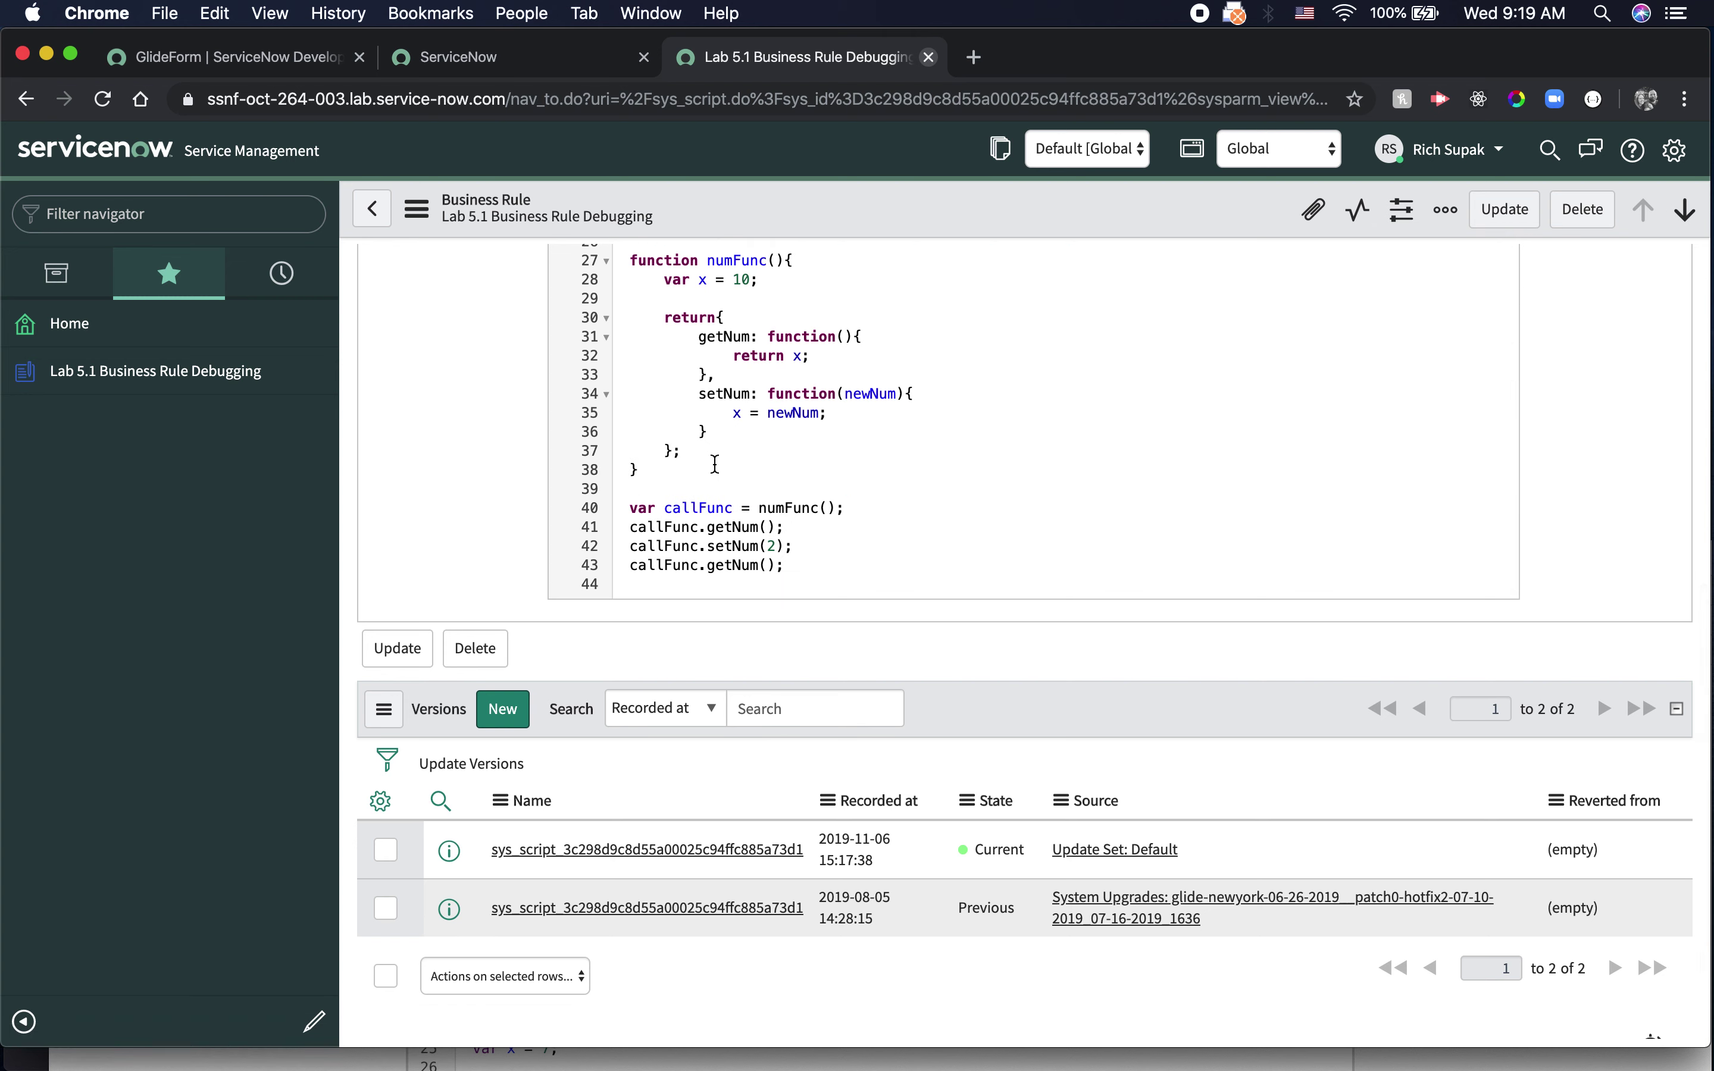
scroll(710, 500, "up", 5)
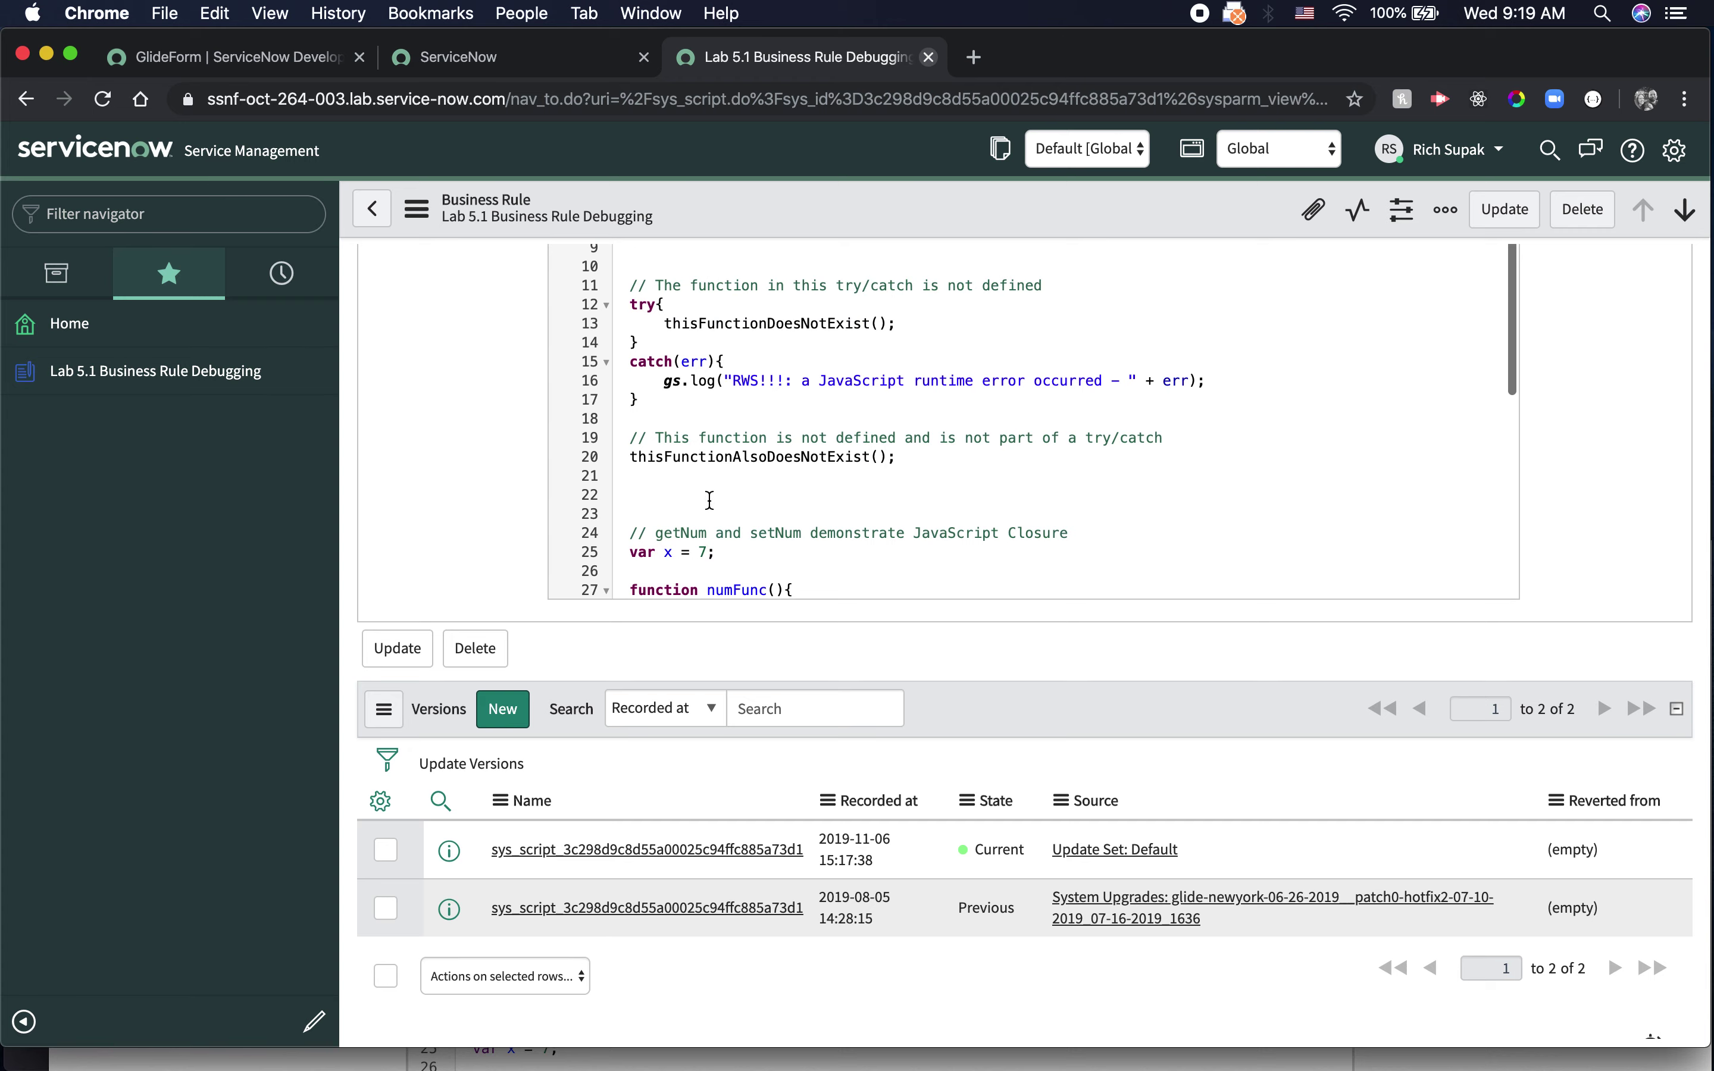
scroll(709, 500, "up", 10)
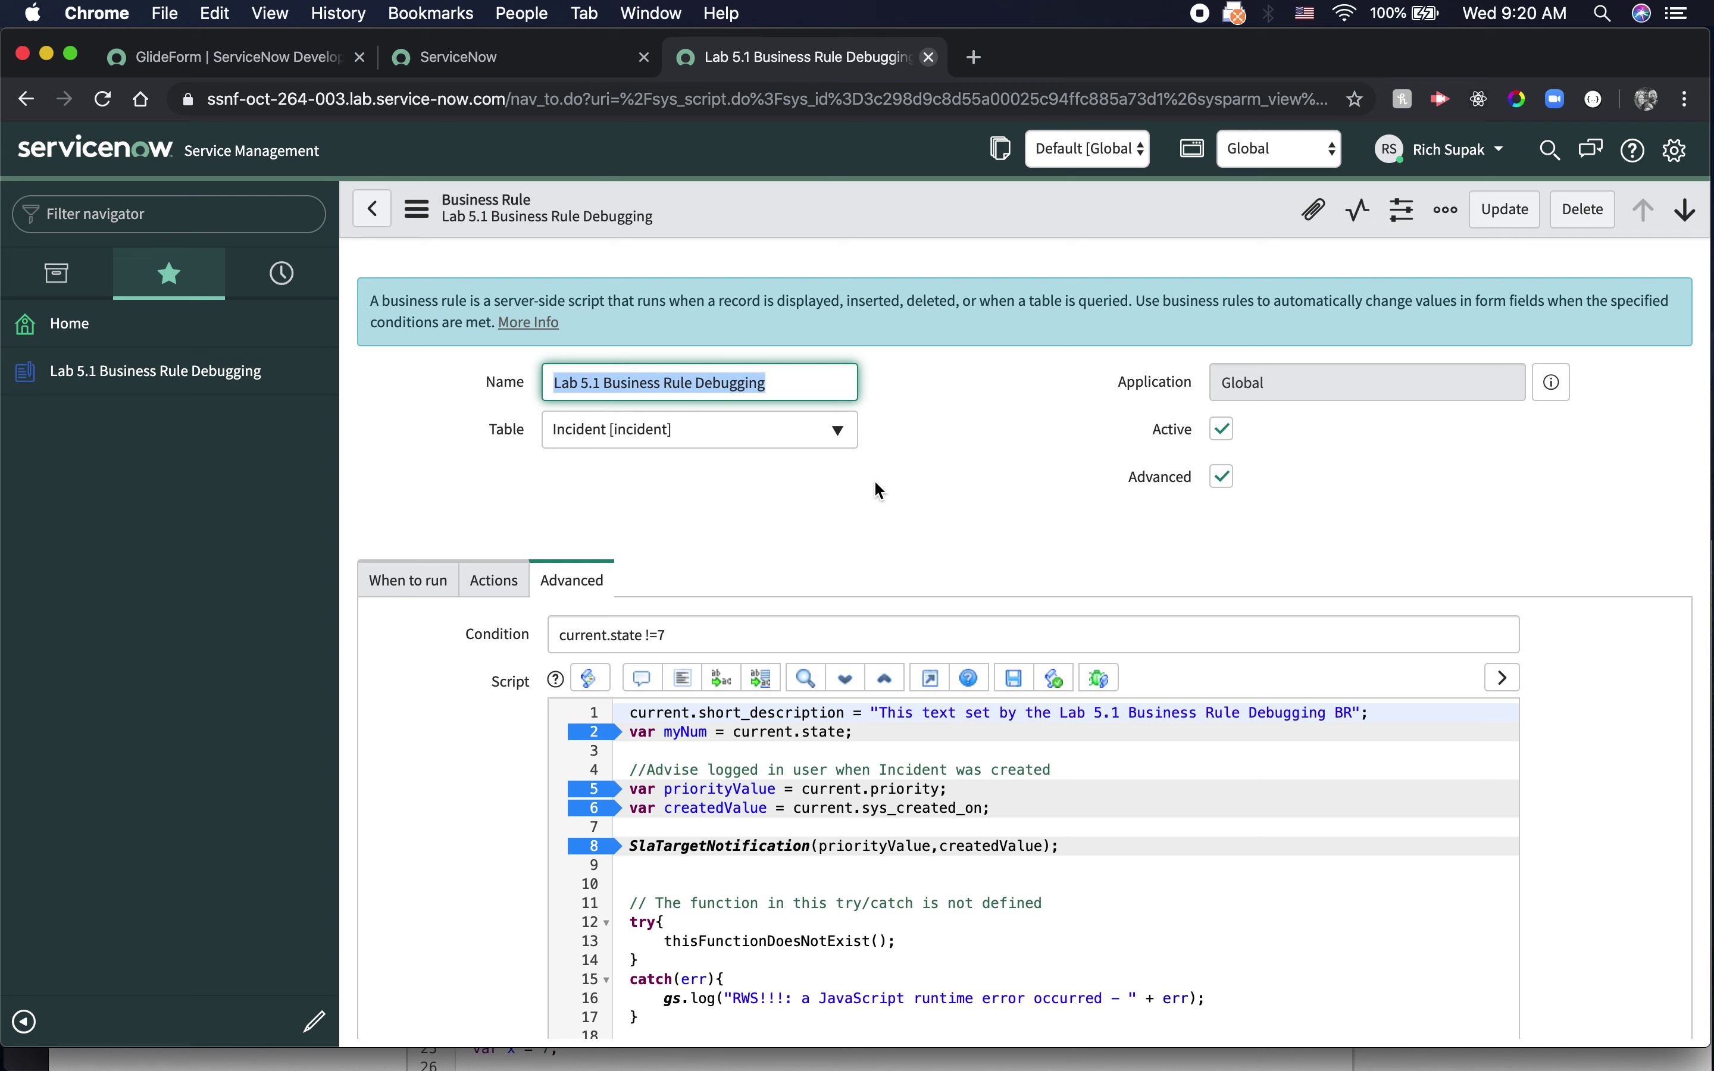
- Filter the navigator by "incide" and show the list of open incidents
left_click(153, 213)
type("inc")
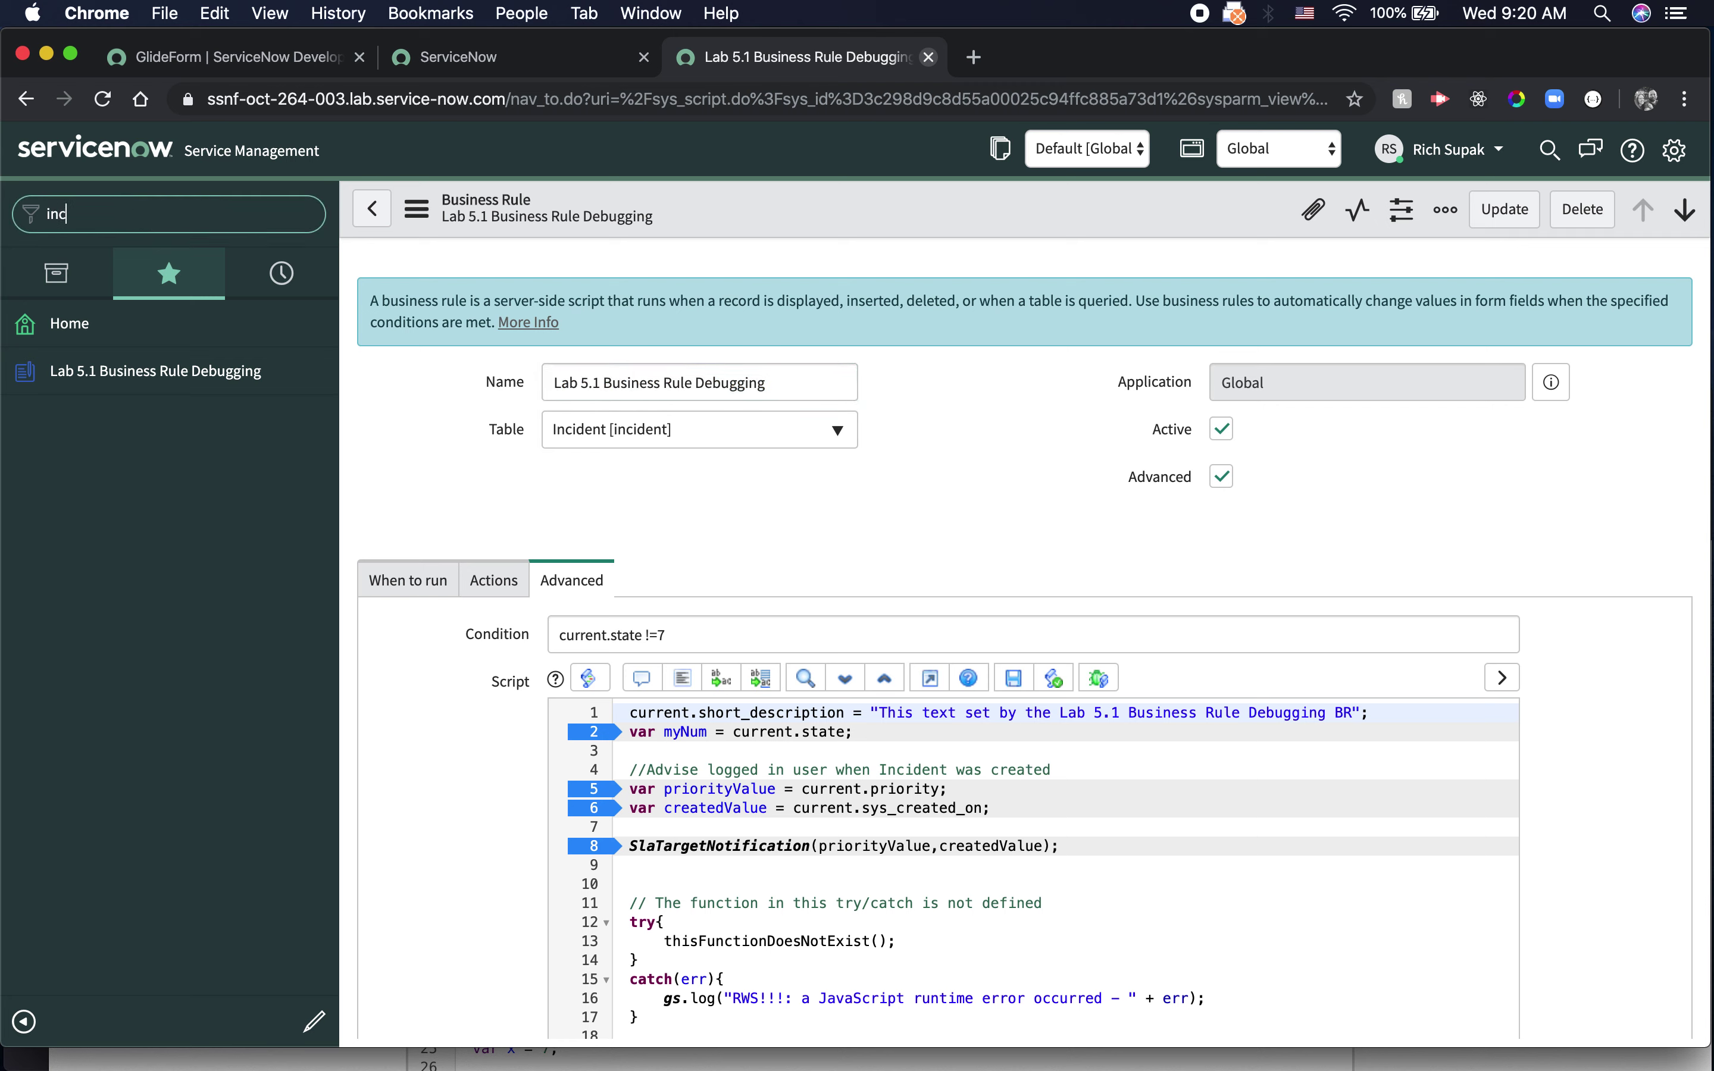
type("ide")
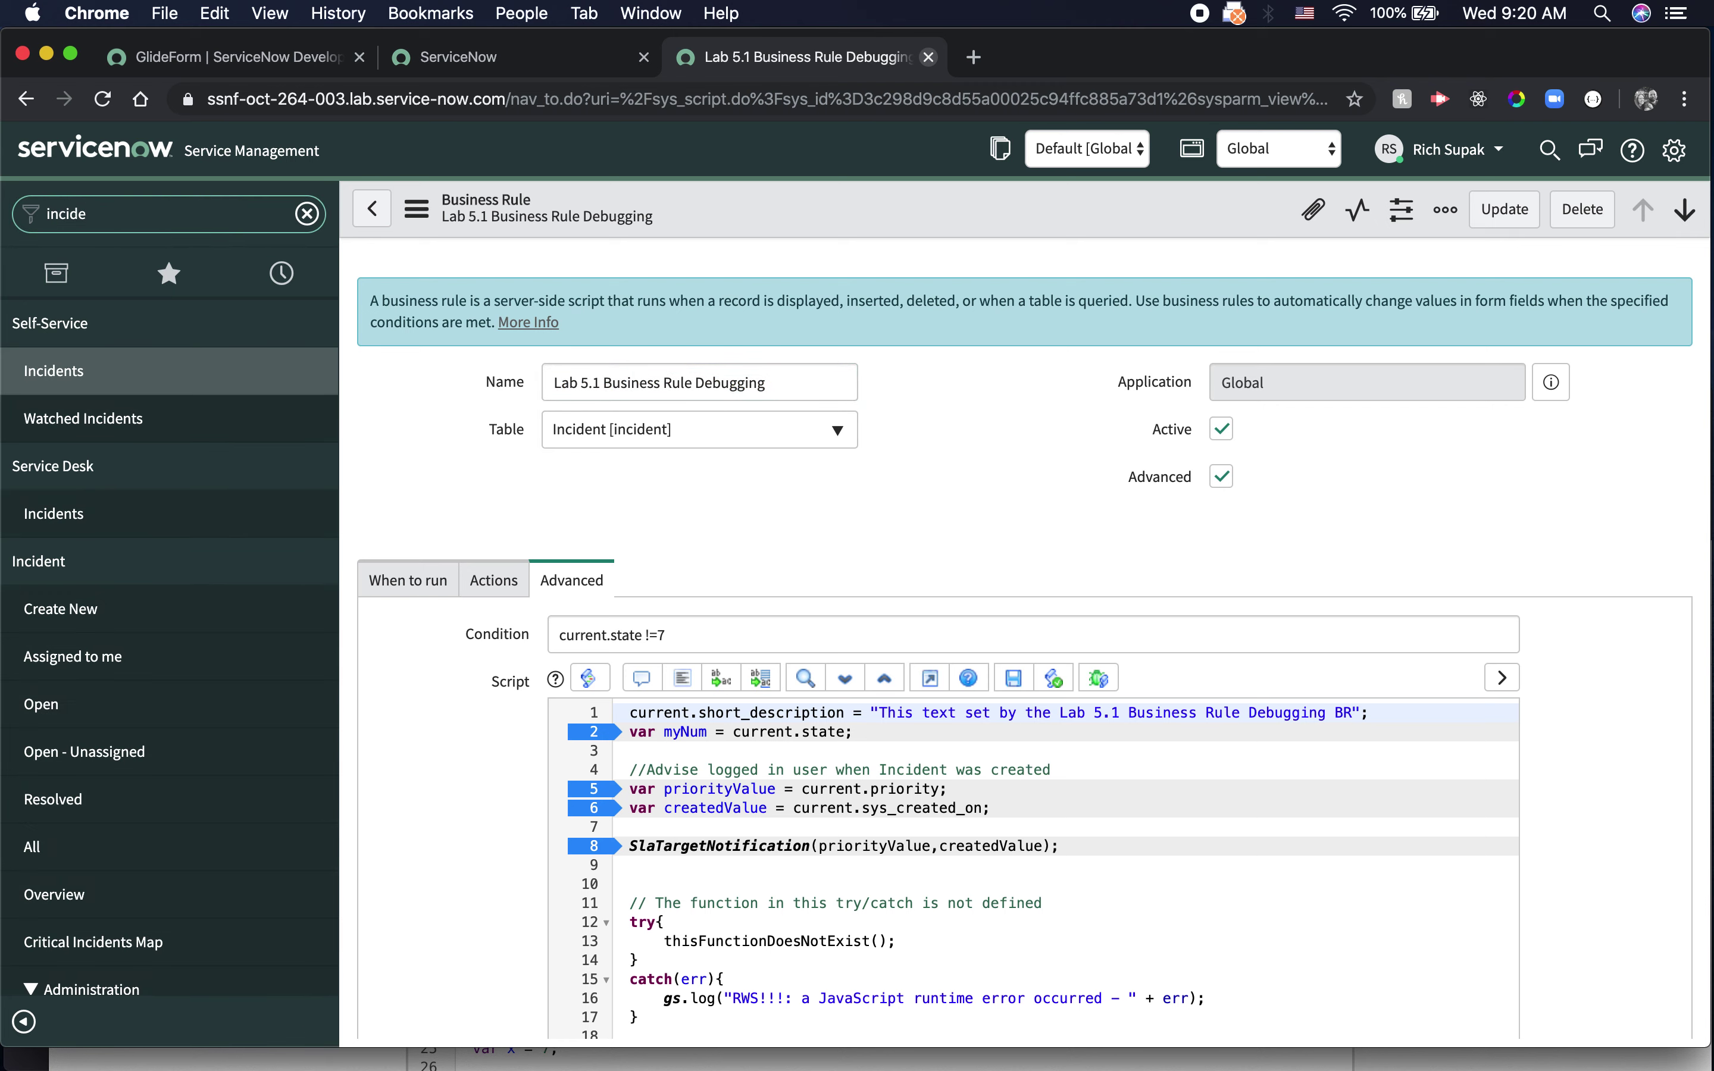
left_click(74, 707)
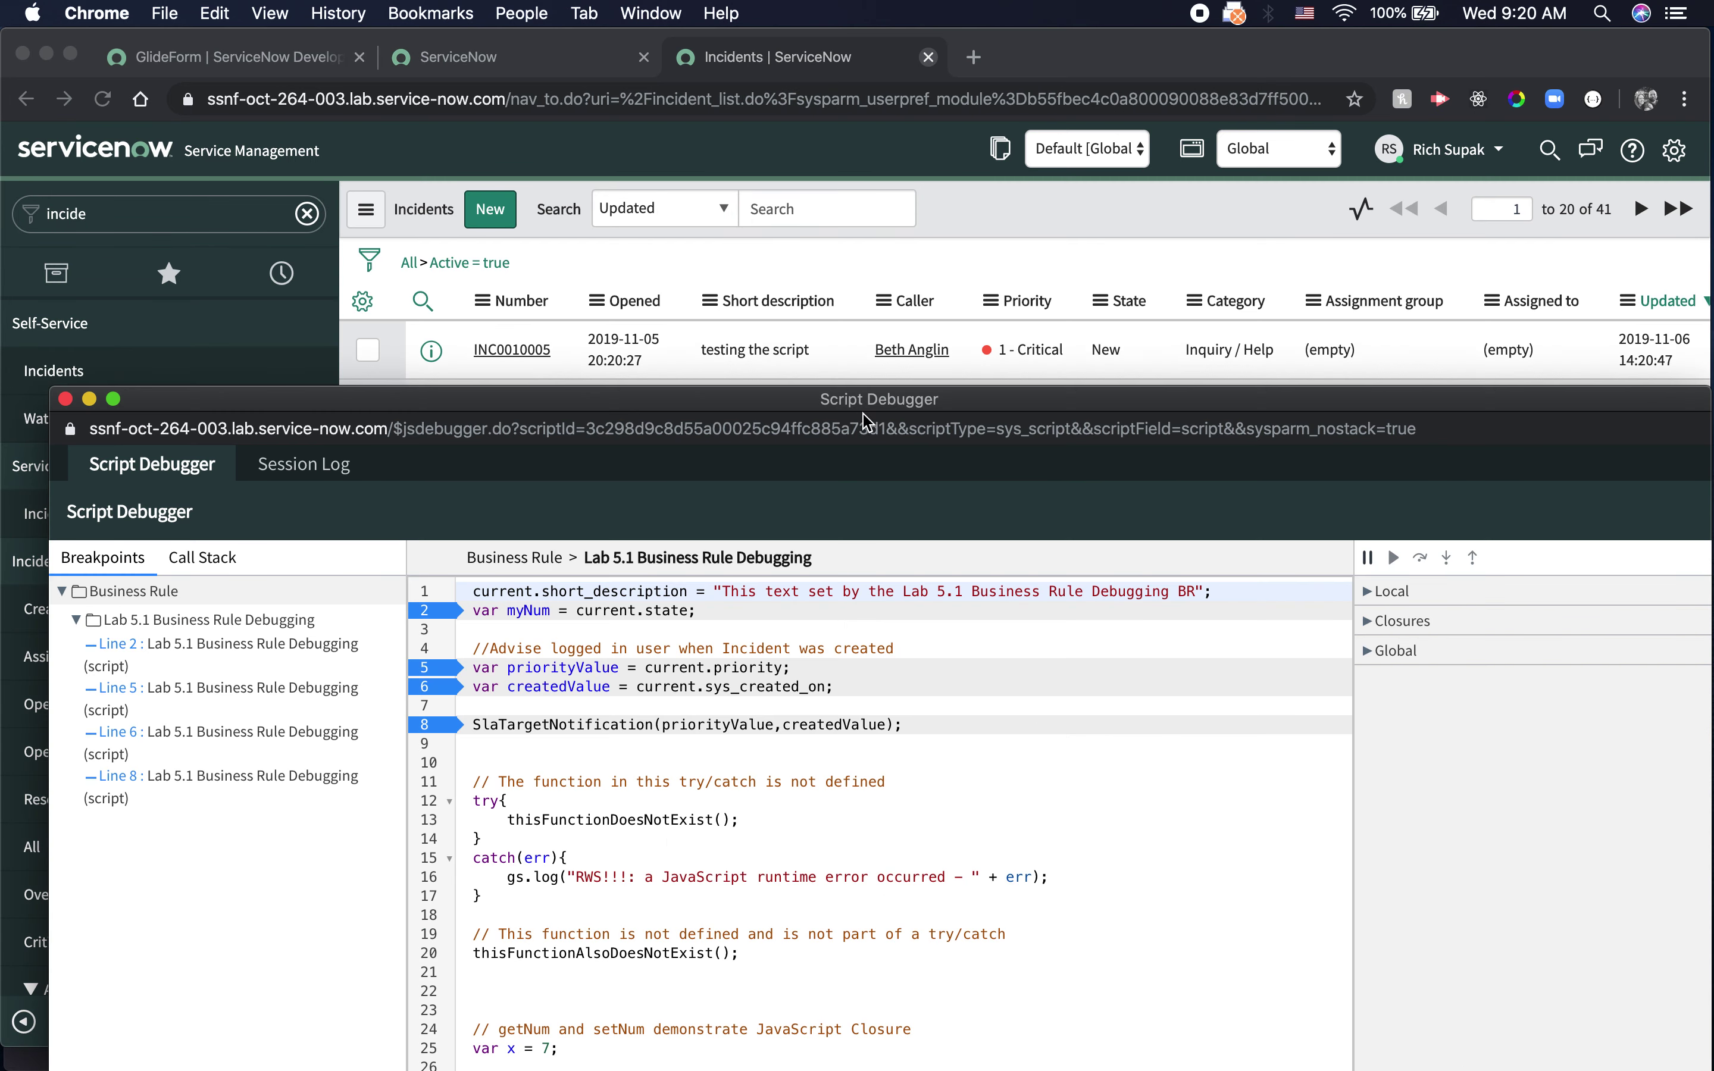
- Bring the incident list in front of the Script Debugger window and open incident INC0010005
left_click_drag(864, 418, 841, 354)
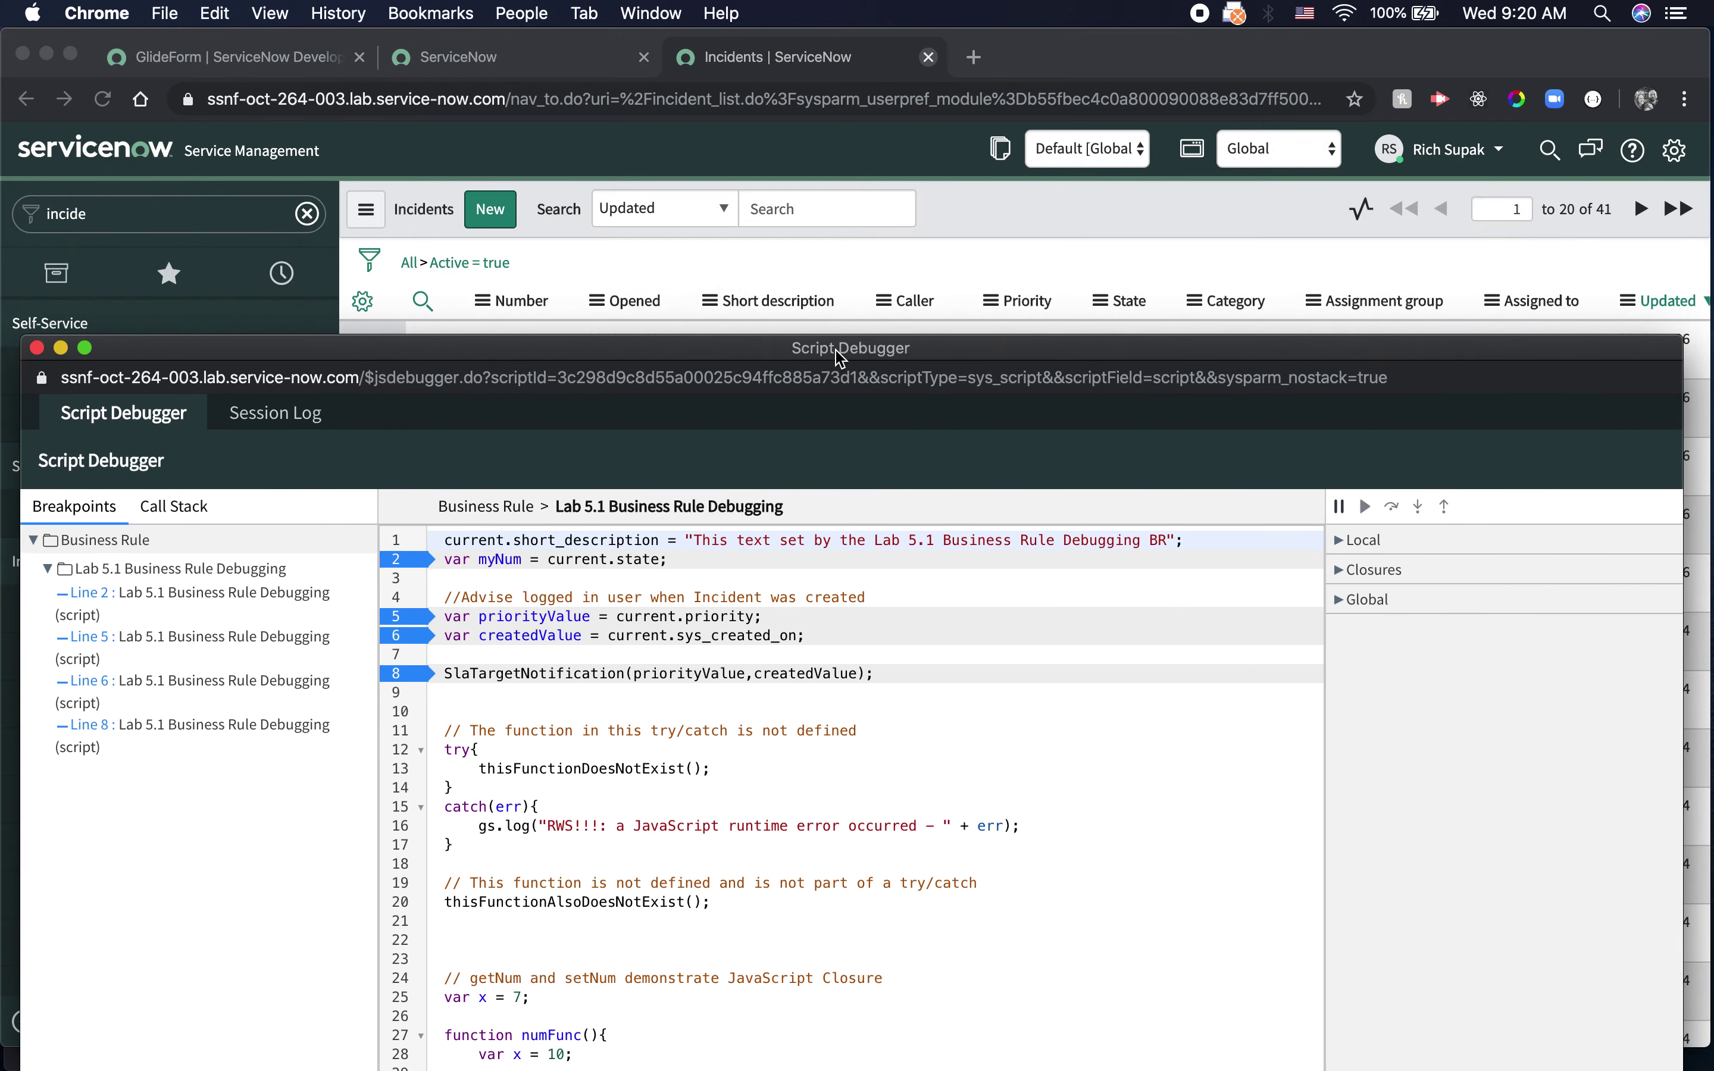
left_click(574, 246)
left_click(515, 352)
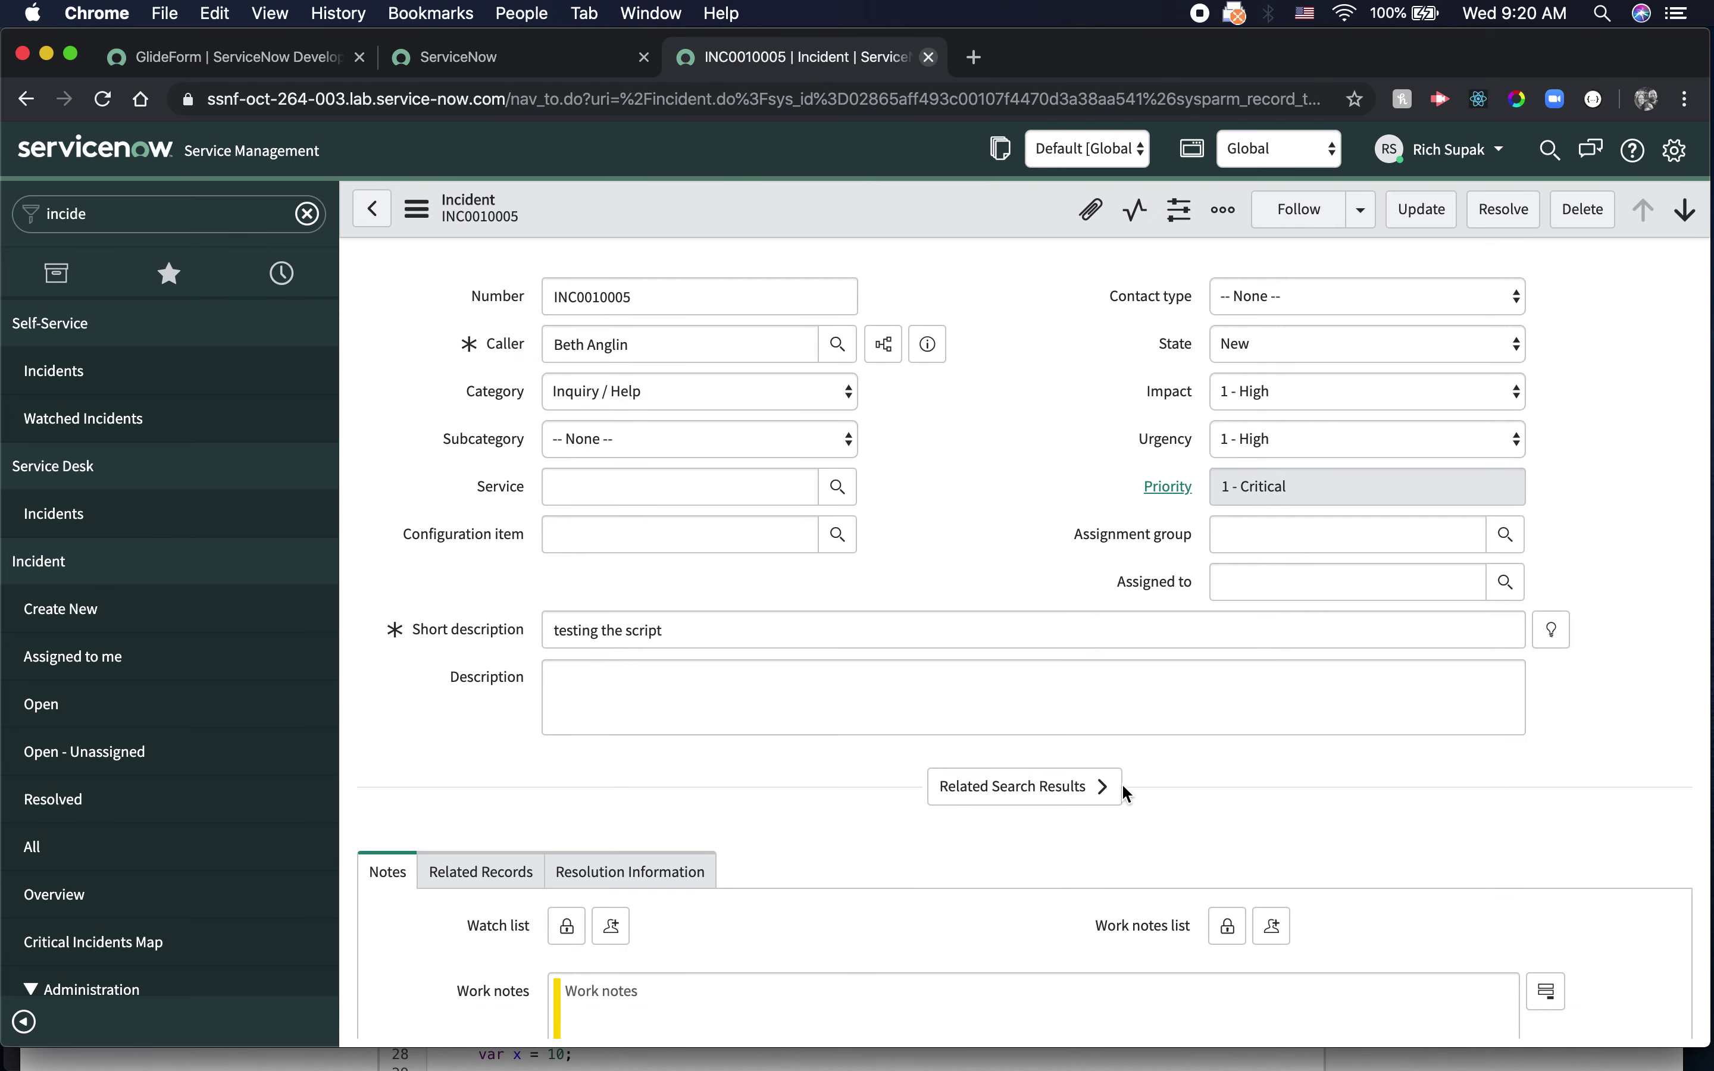
- Move the Script Debugger window higher, return to the incident form behind it and set the incident's State to In Progress
left_click(1538, 1064)
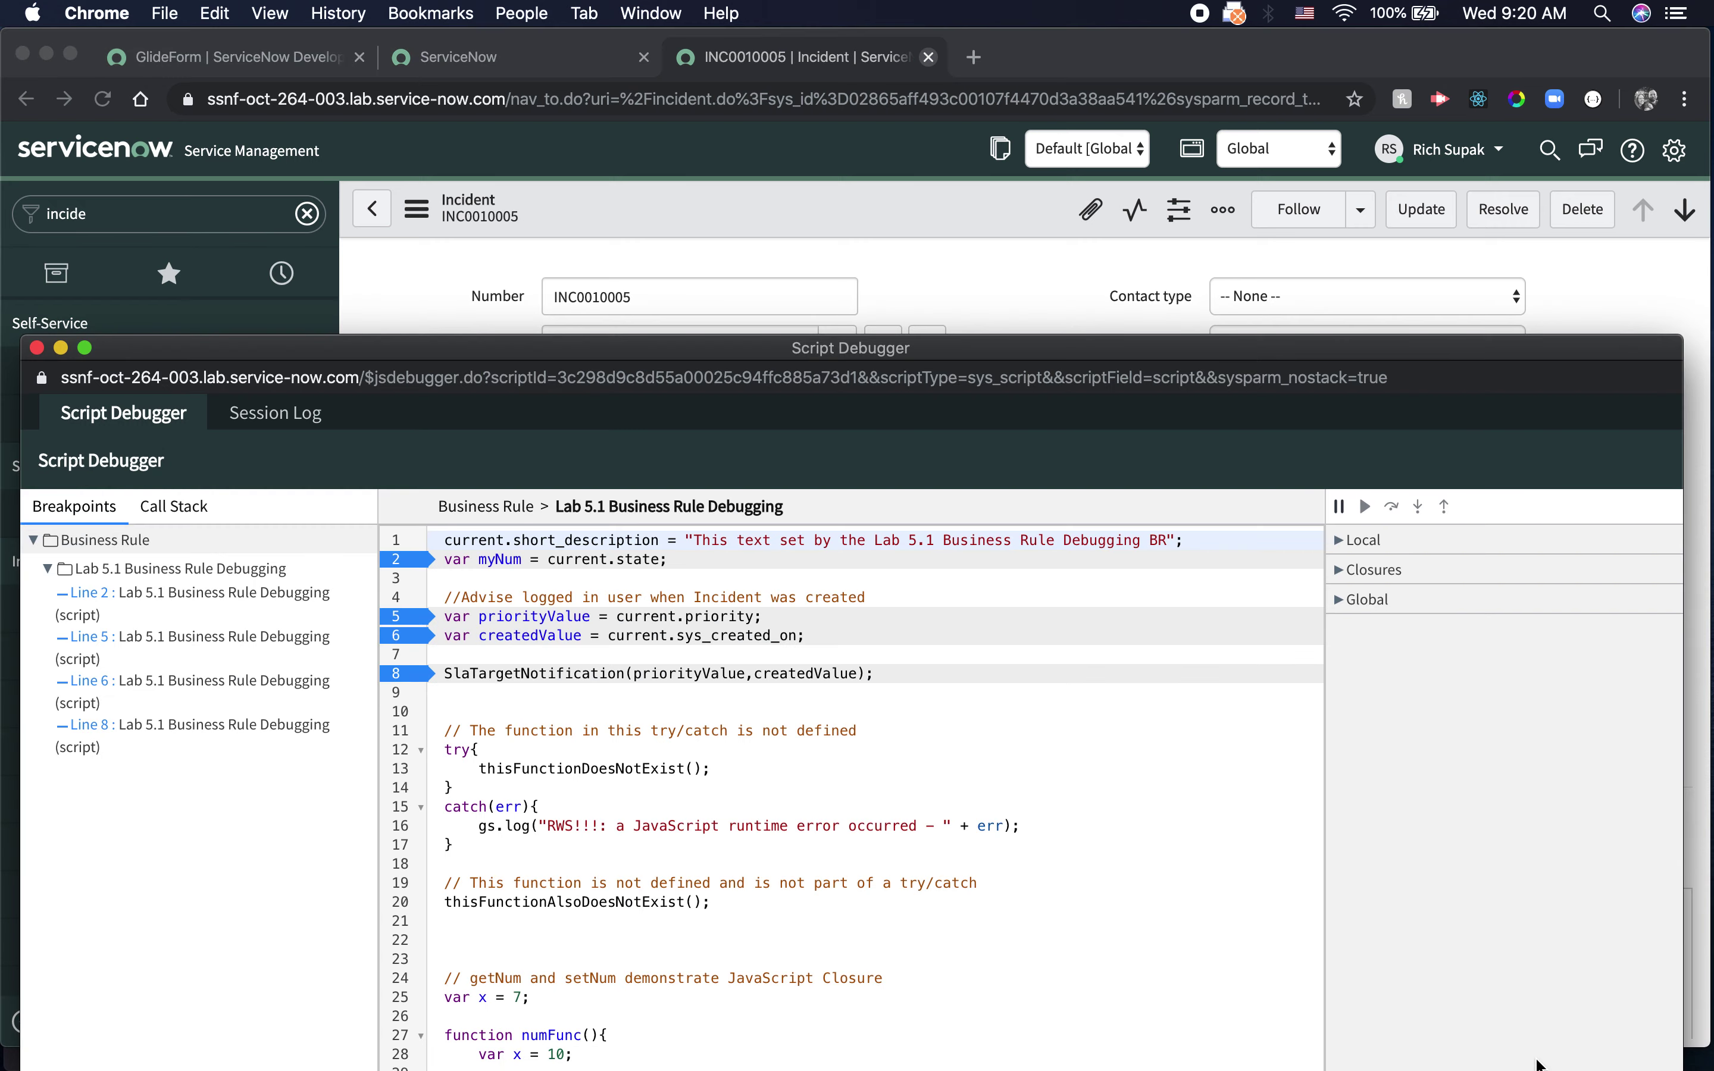
left_click_drag(1135, 367, 1190, 347)
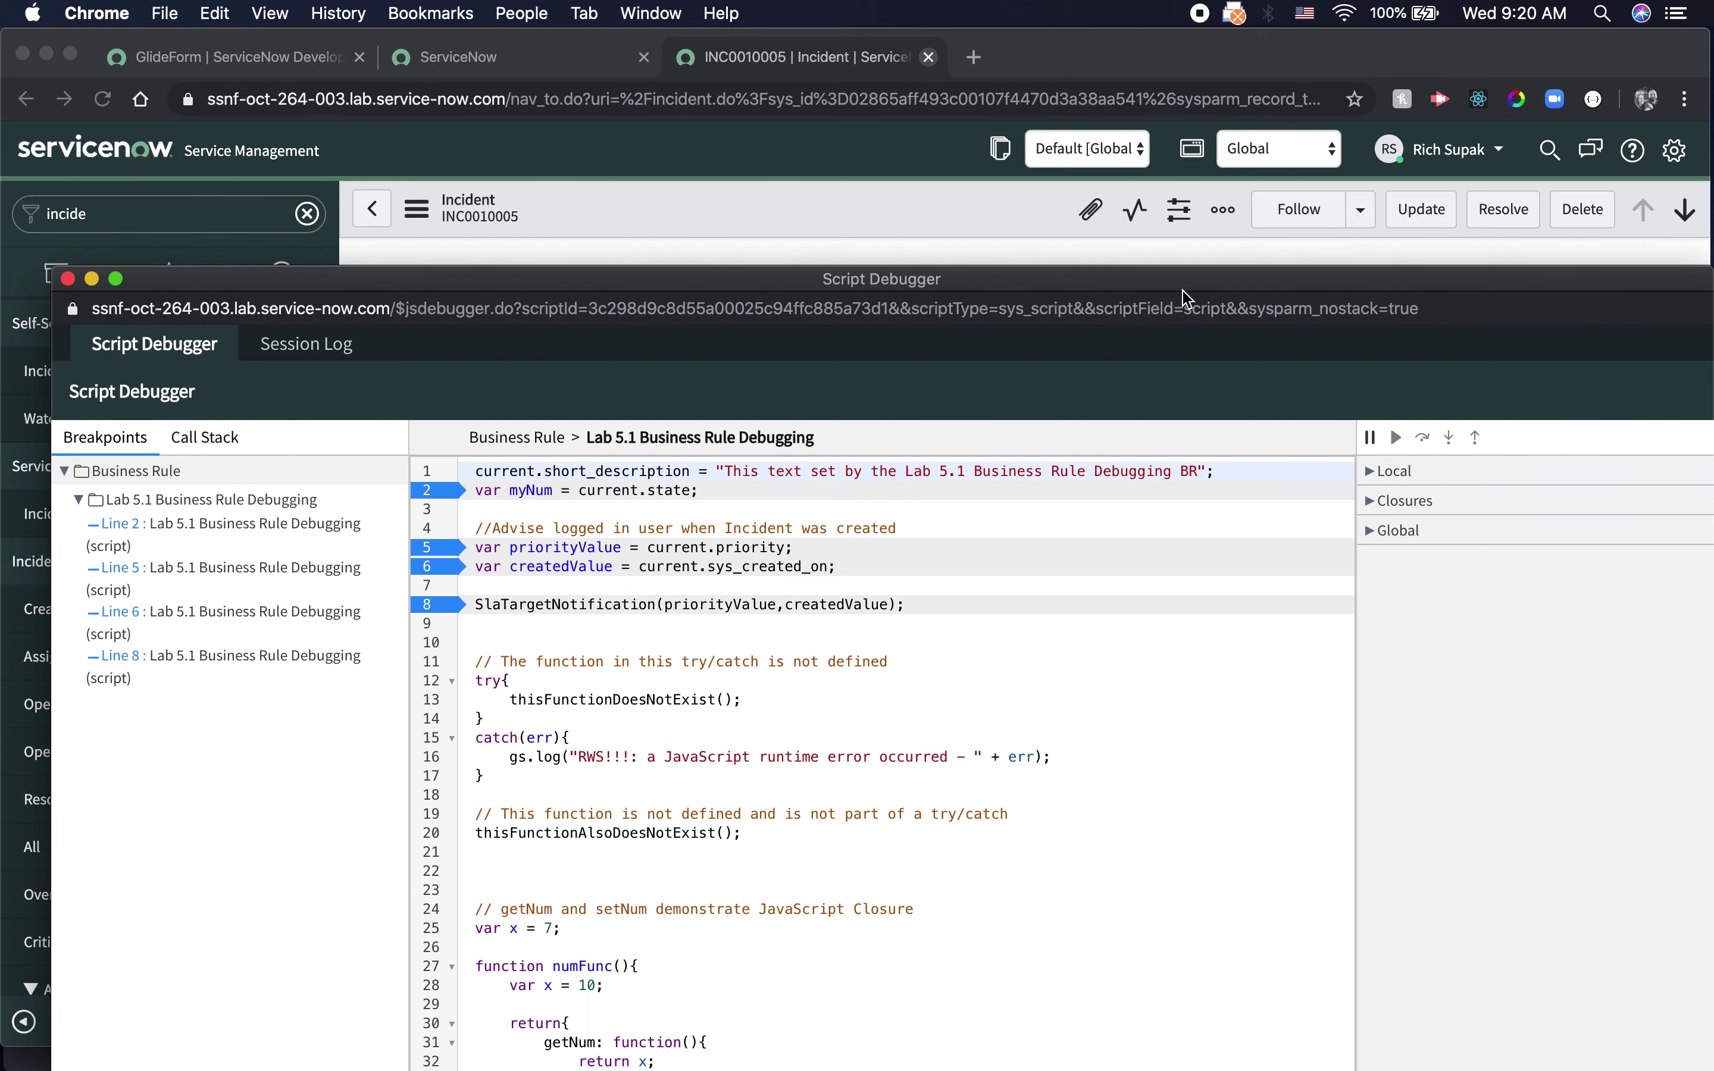
left_click(898, 193)
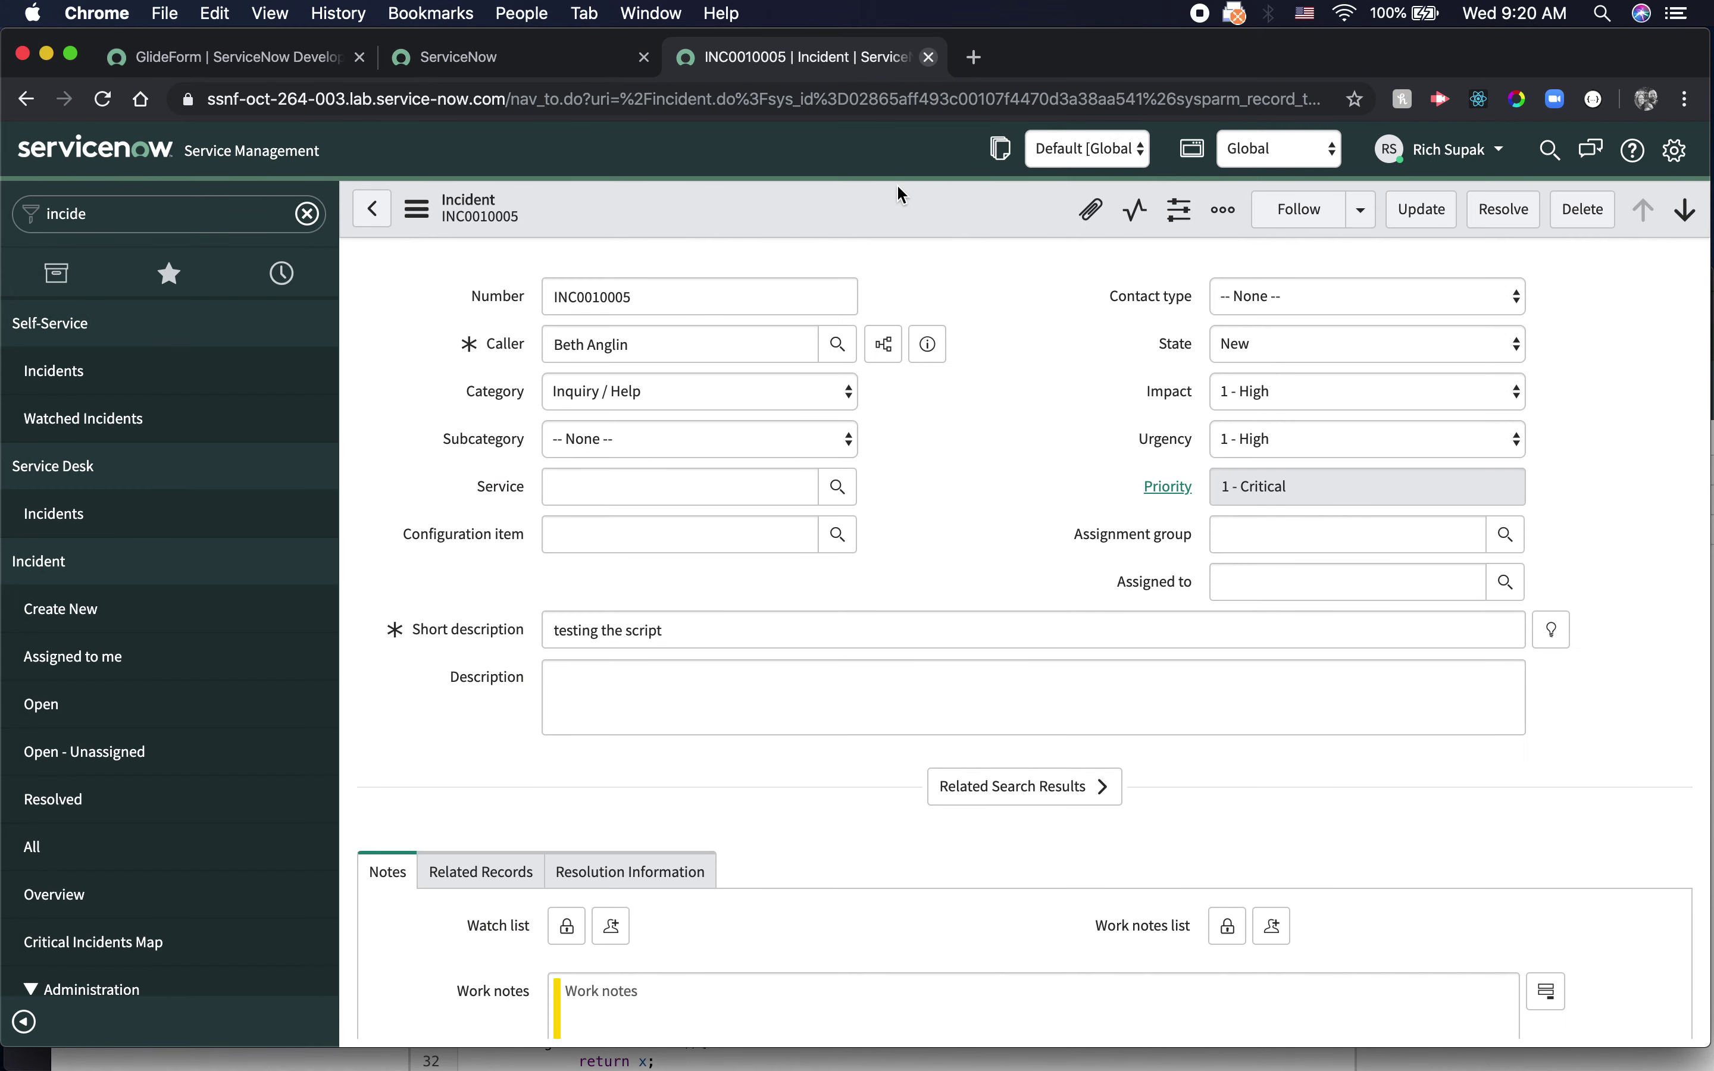
left_click(1412, 346)
left_click(1404, 364)
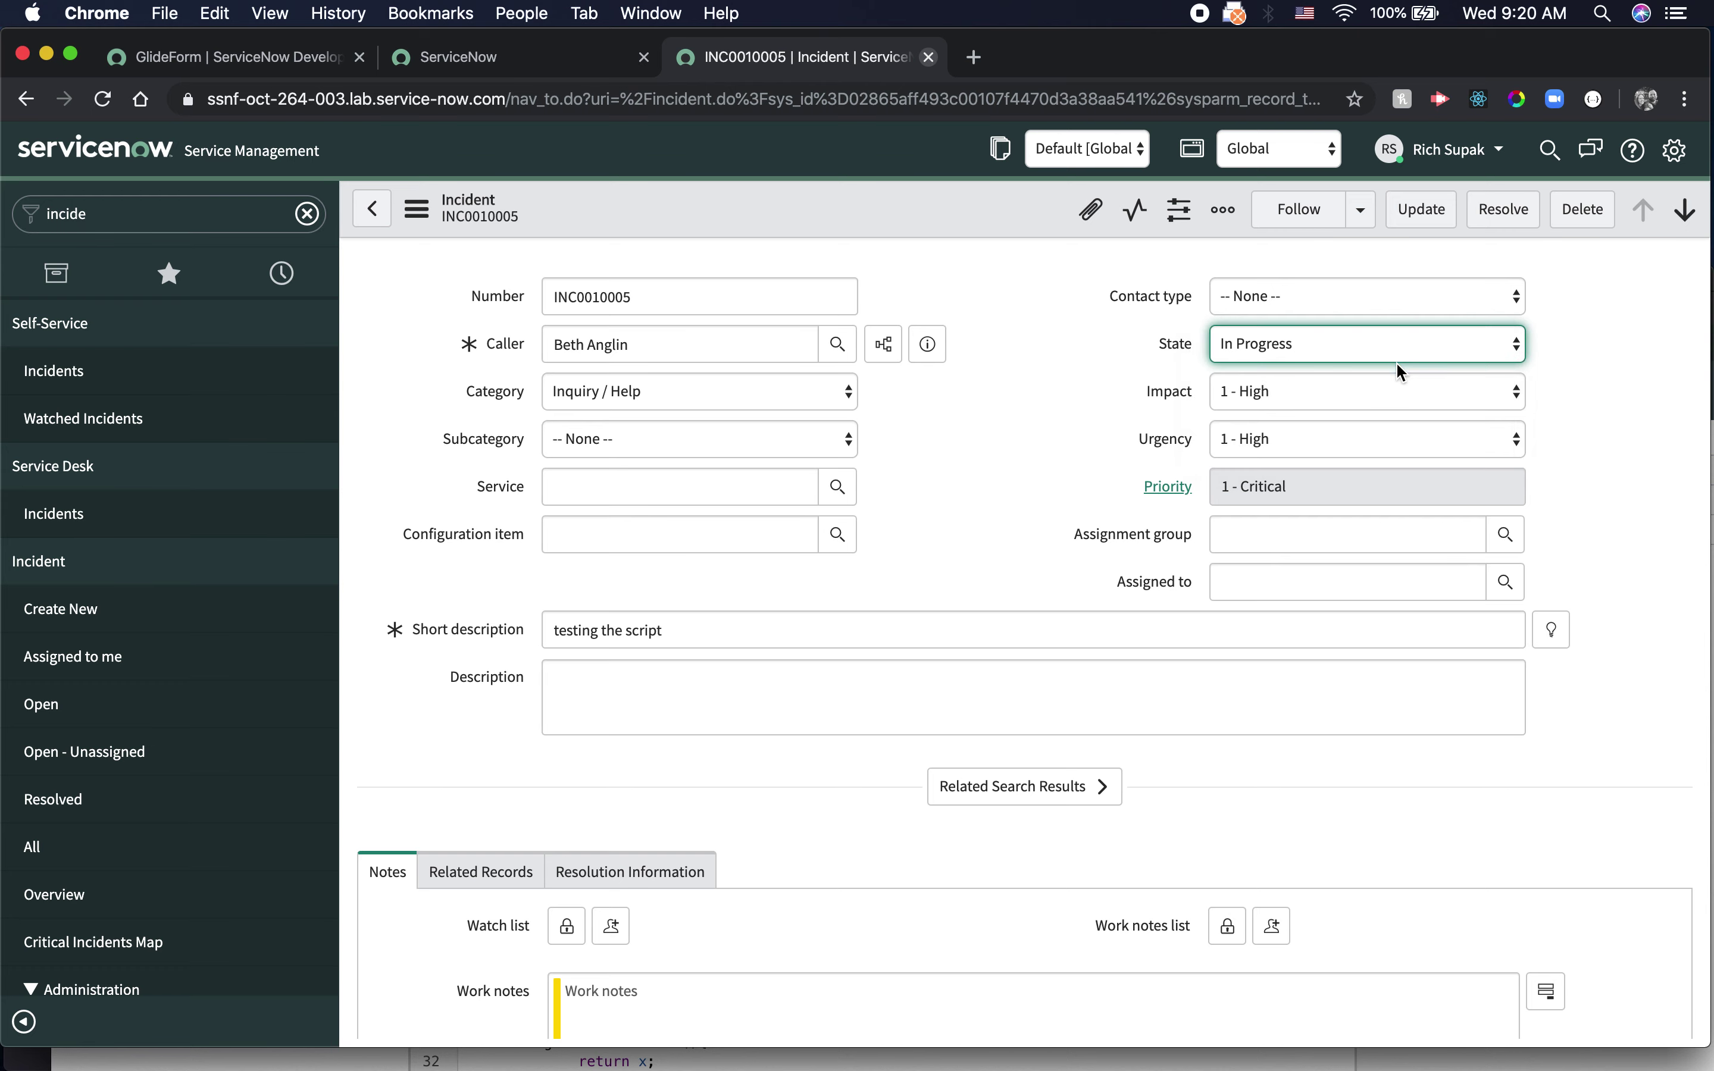
- Raise the Script Debugger window further, save the incident from its form, and start debugging the paused transaction
left_click(1413, 1061)
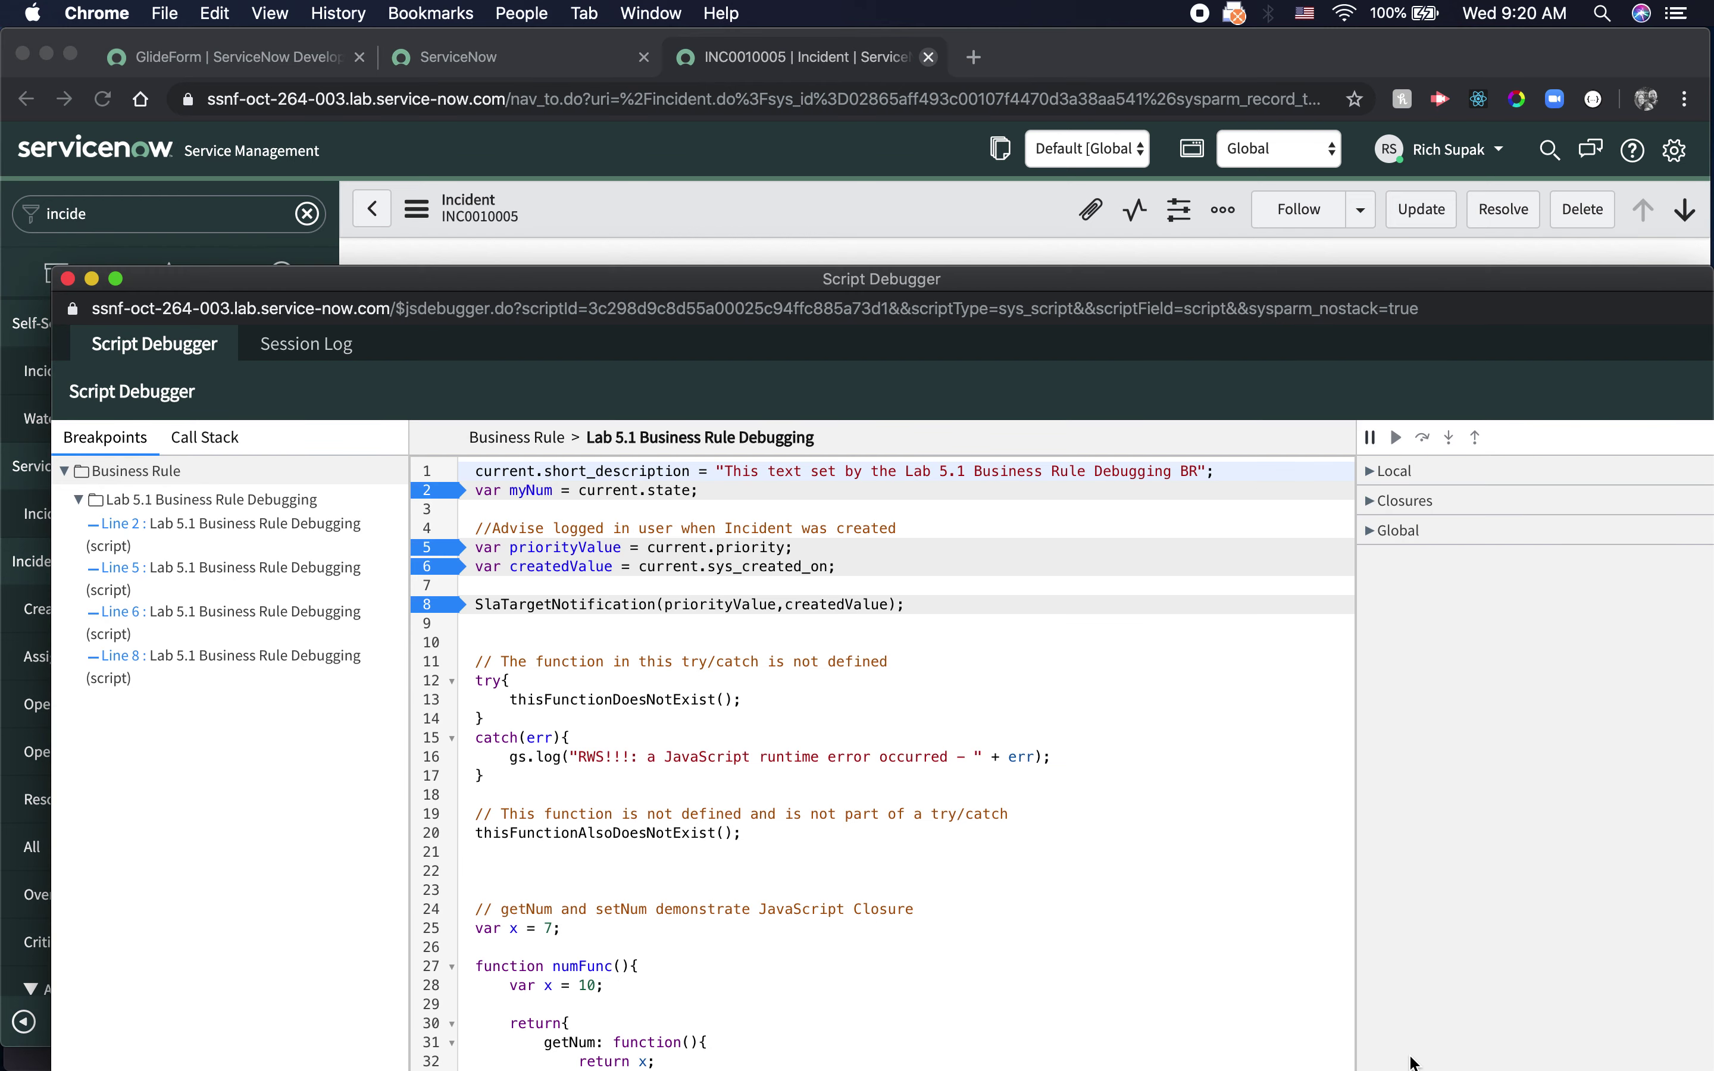
left_click_drag(1073, 282, 1083, 103)
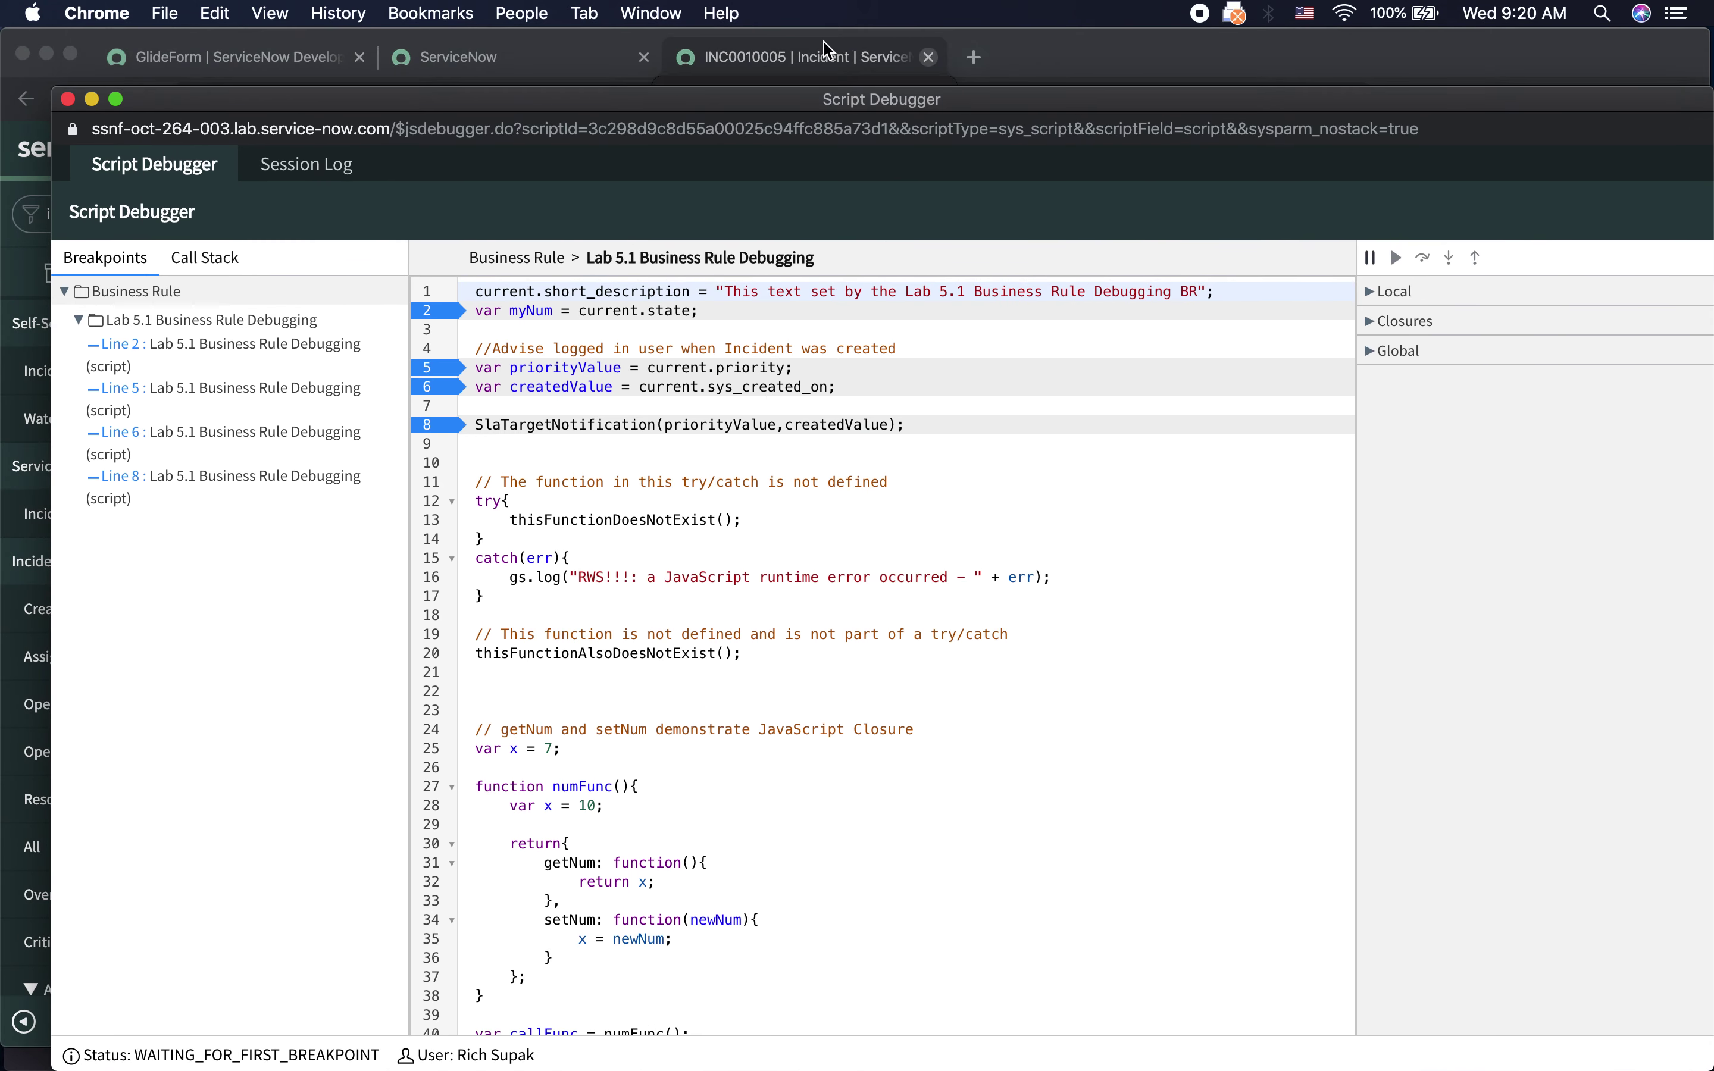
left_click(815, 56)
scroll(1021, 418, "down", 3)
scroll(1021, 418, "down", 10)
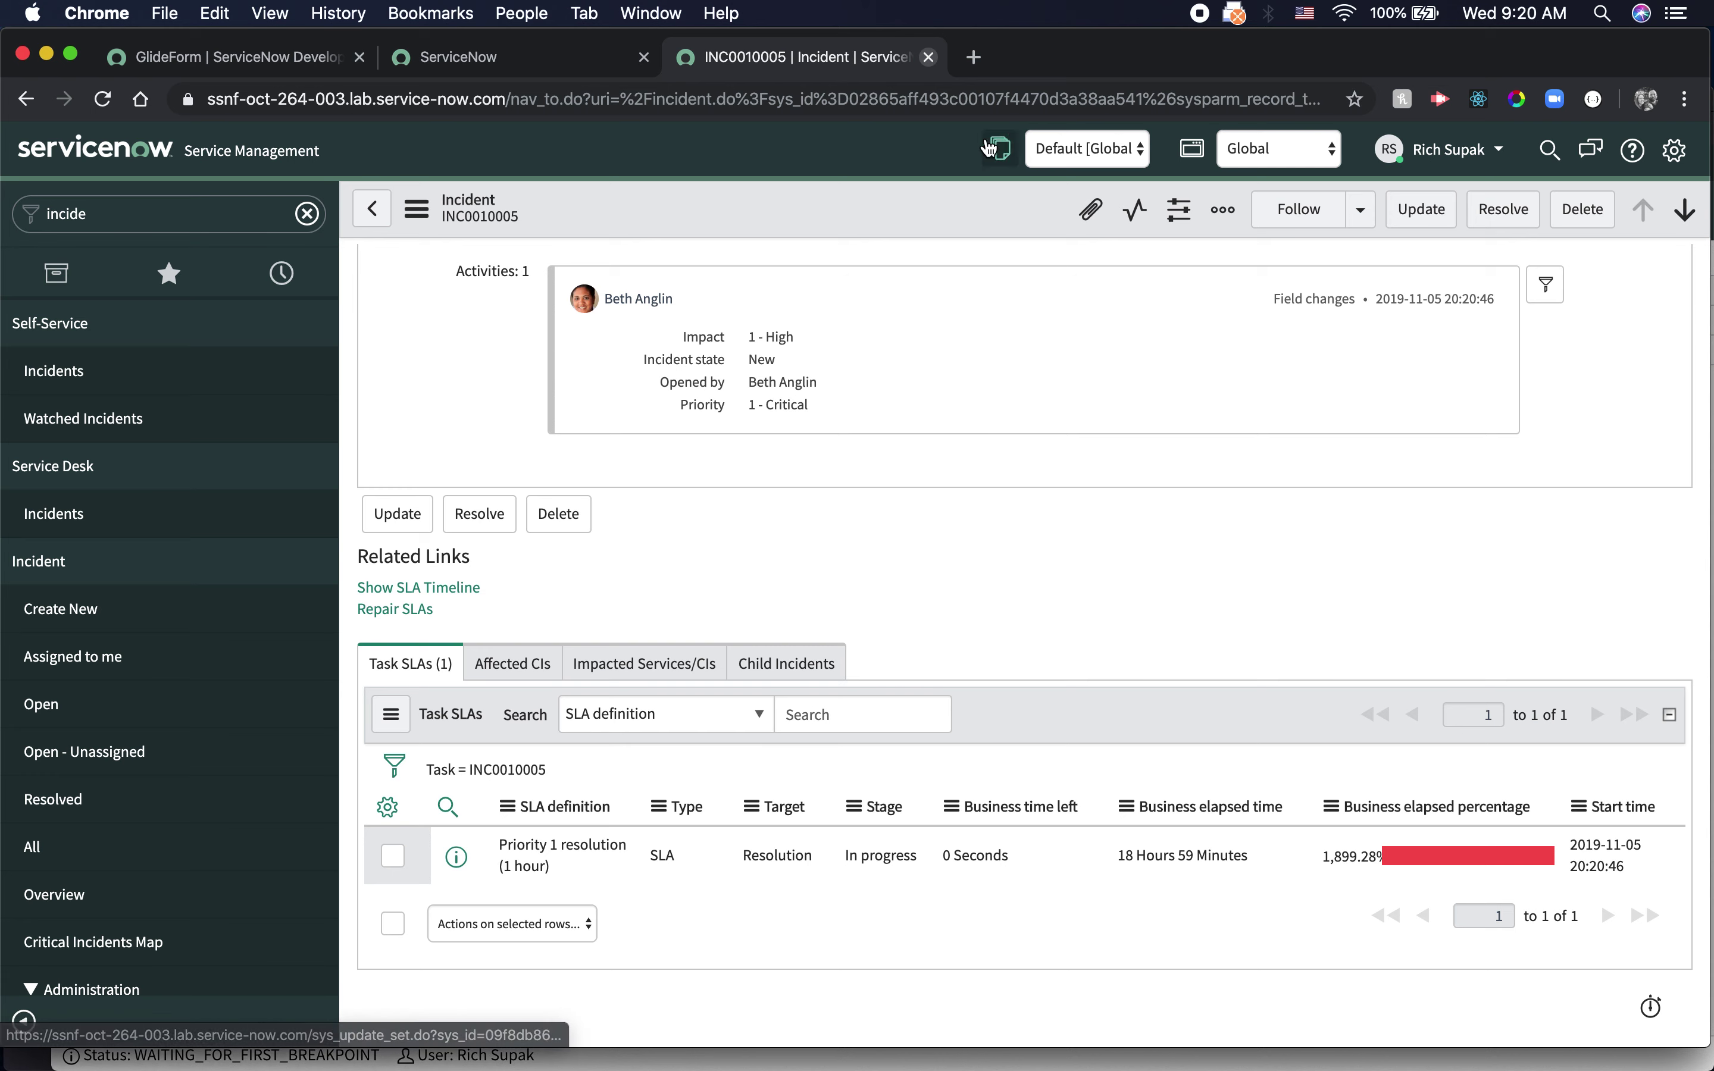
right_click(898, 207)
left_click(924, 219)
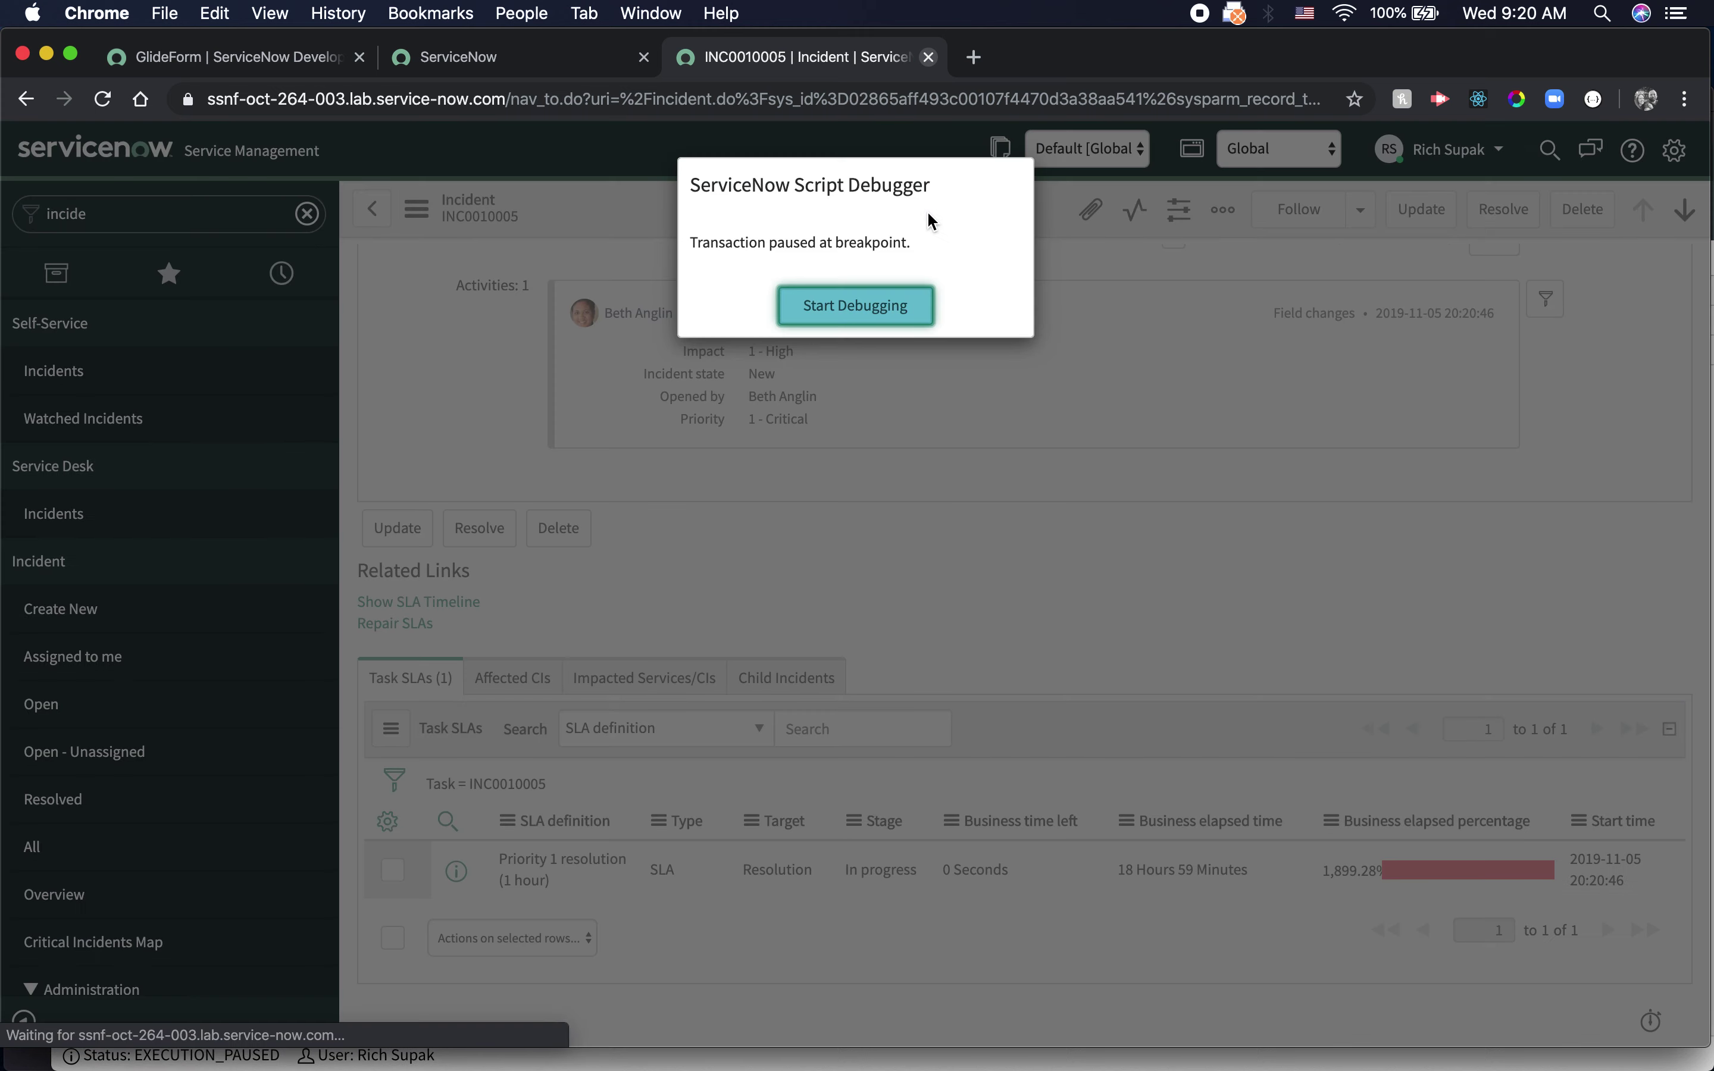
left_click(827, 309)
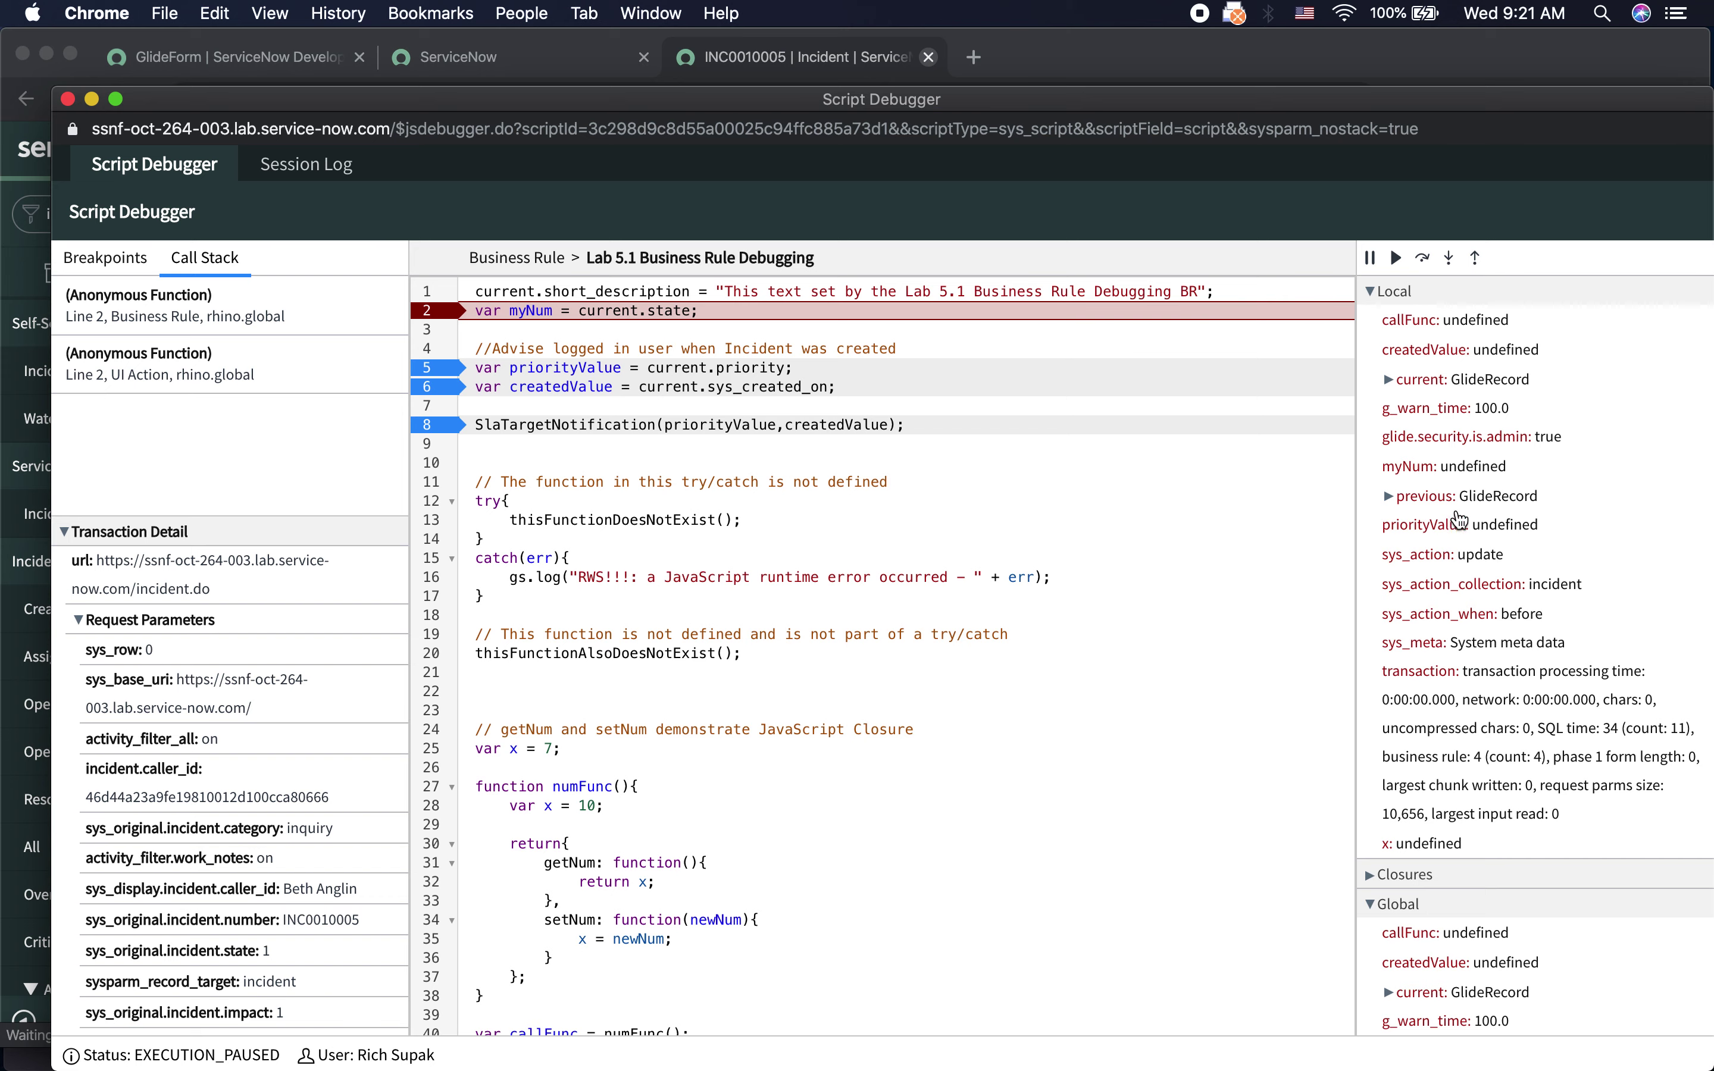
- Inspect the variables while resuming the script from line 2 through the breakpoints on lines 5, 6 and 8, and close the Script Debugger
scroll(1454, 705, "down", 7)
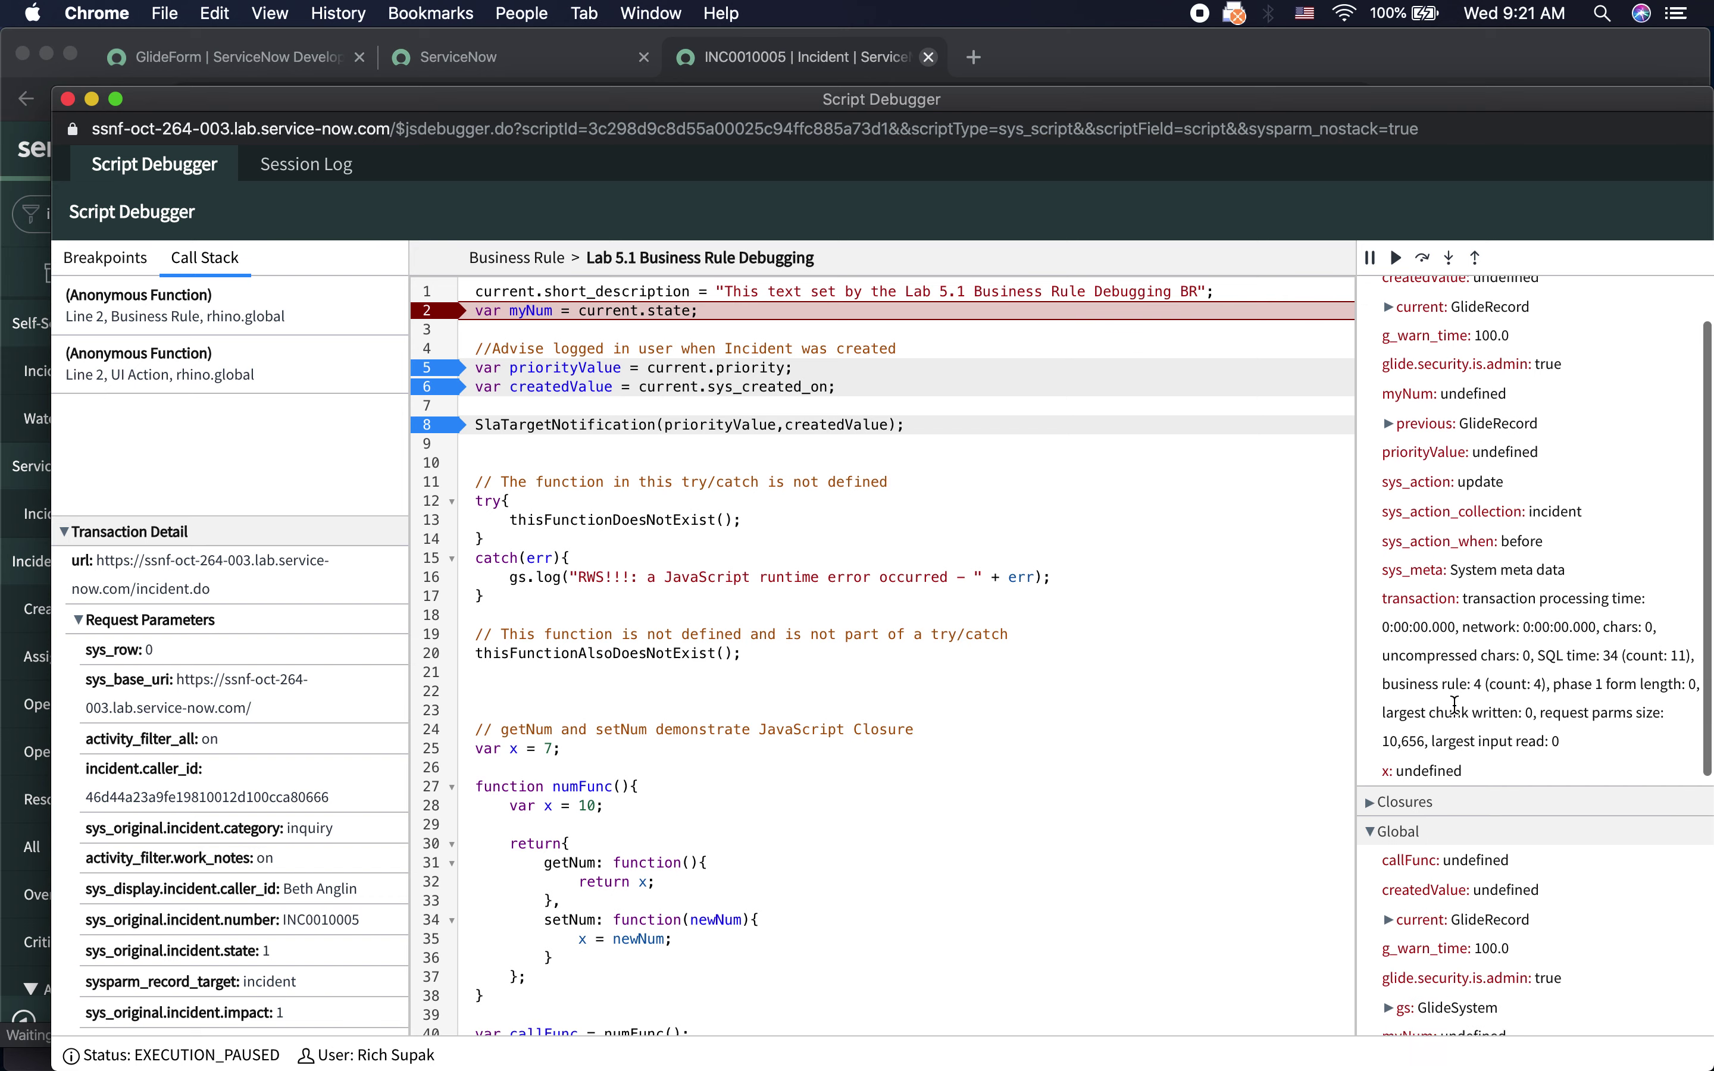
scroll(1454, 705, "up", 7)
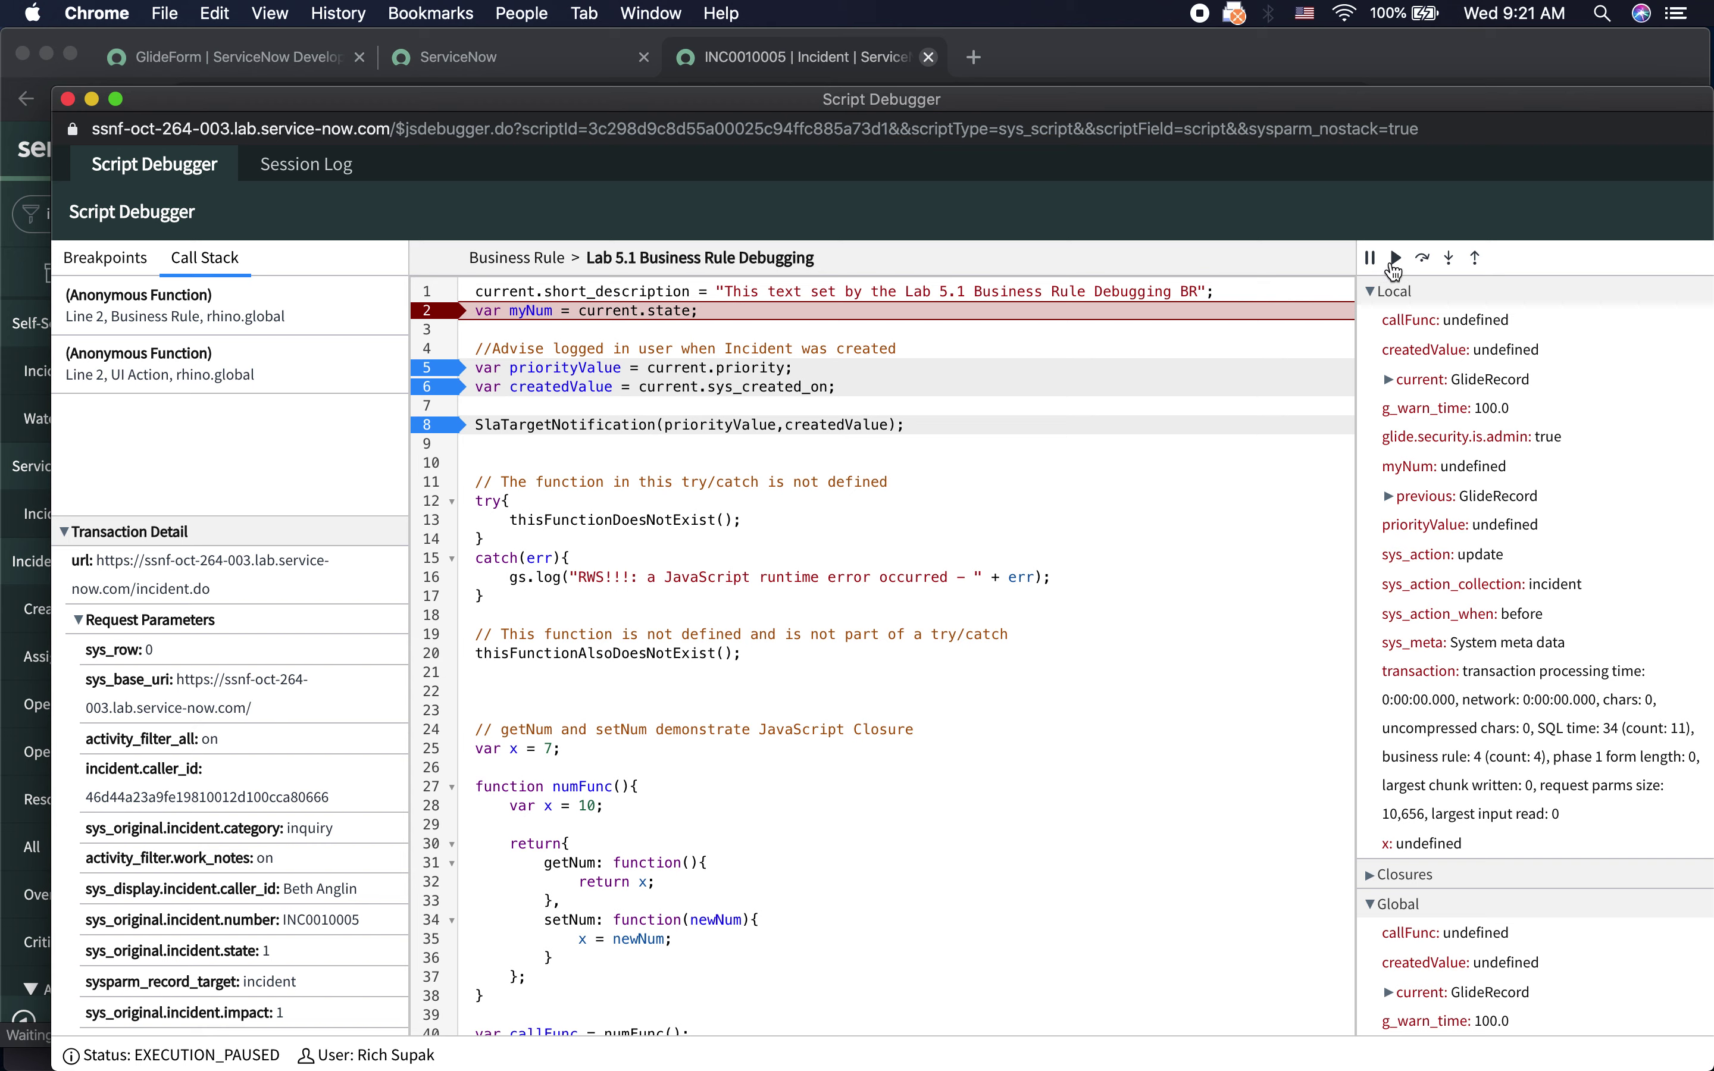
left_click(1396, 257)
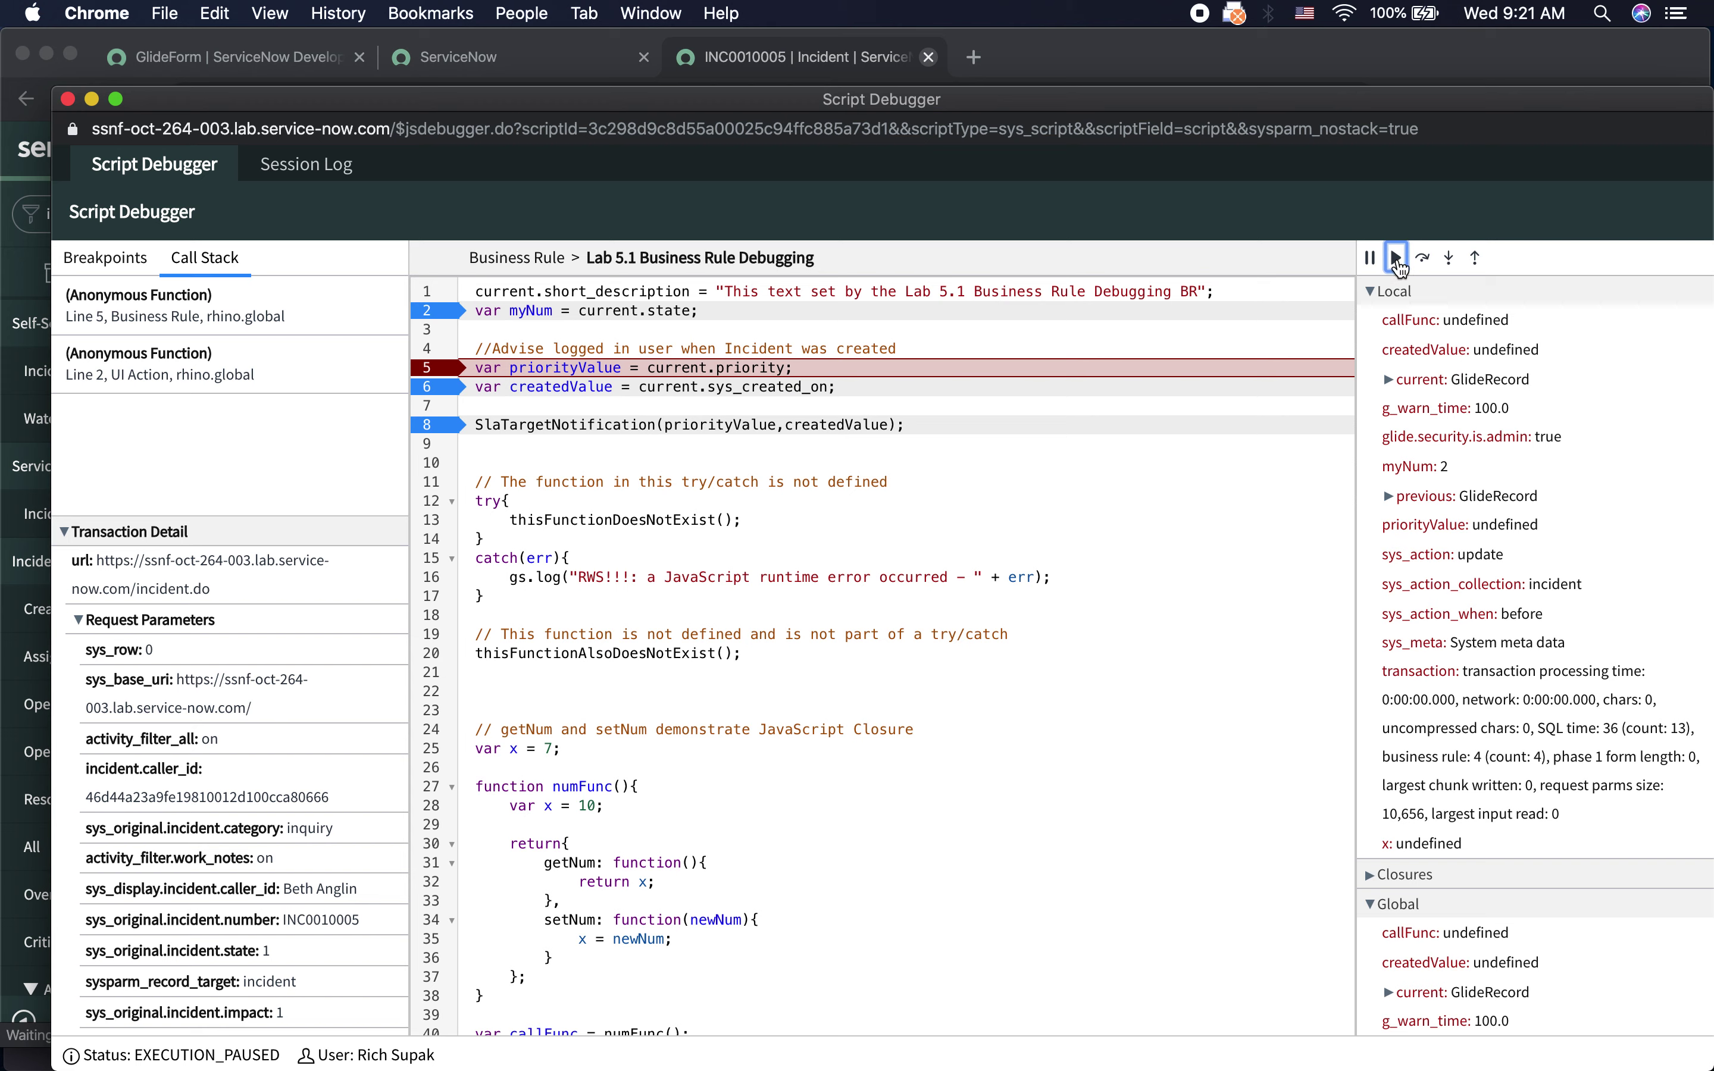
left_click(1397, 260)
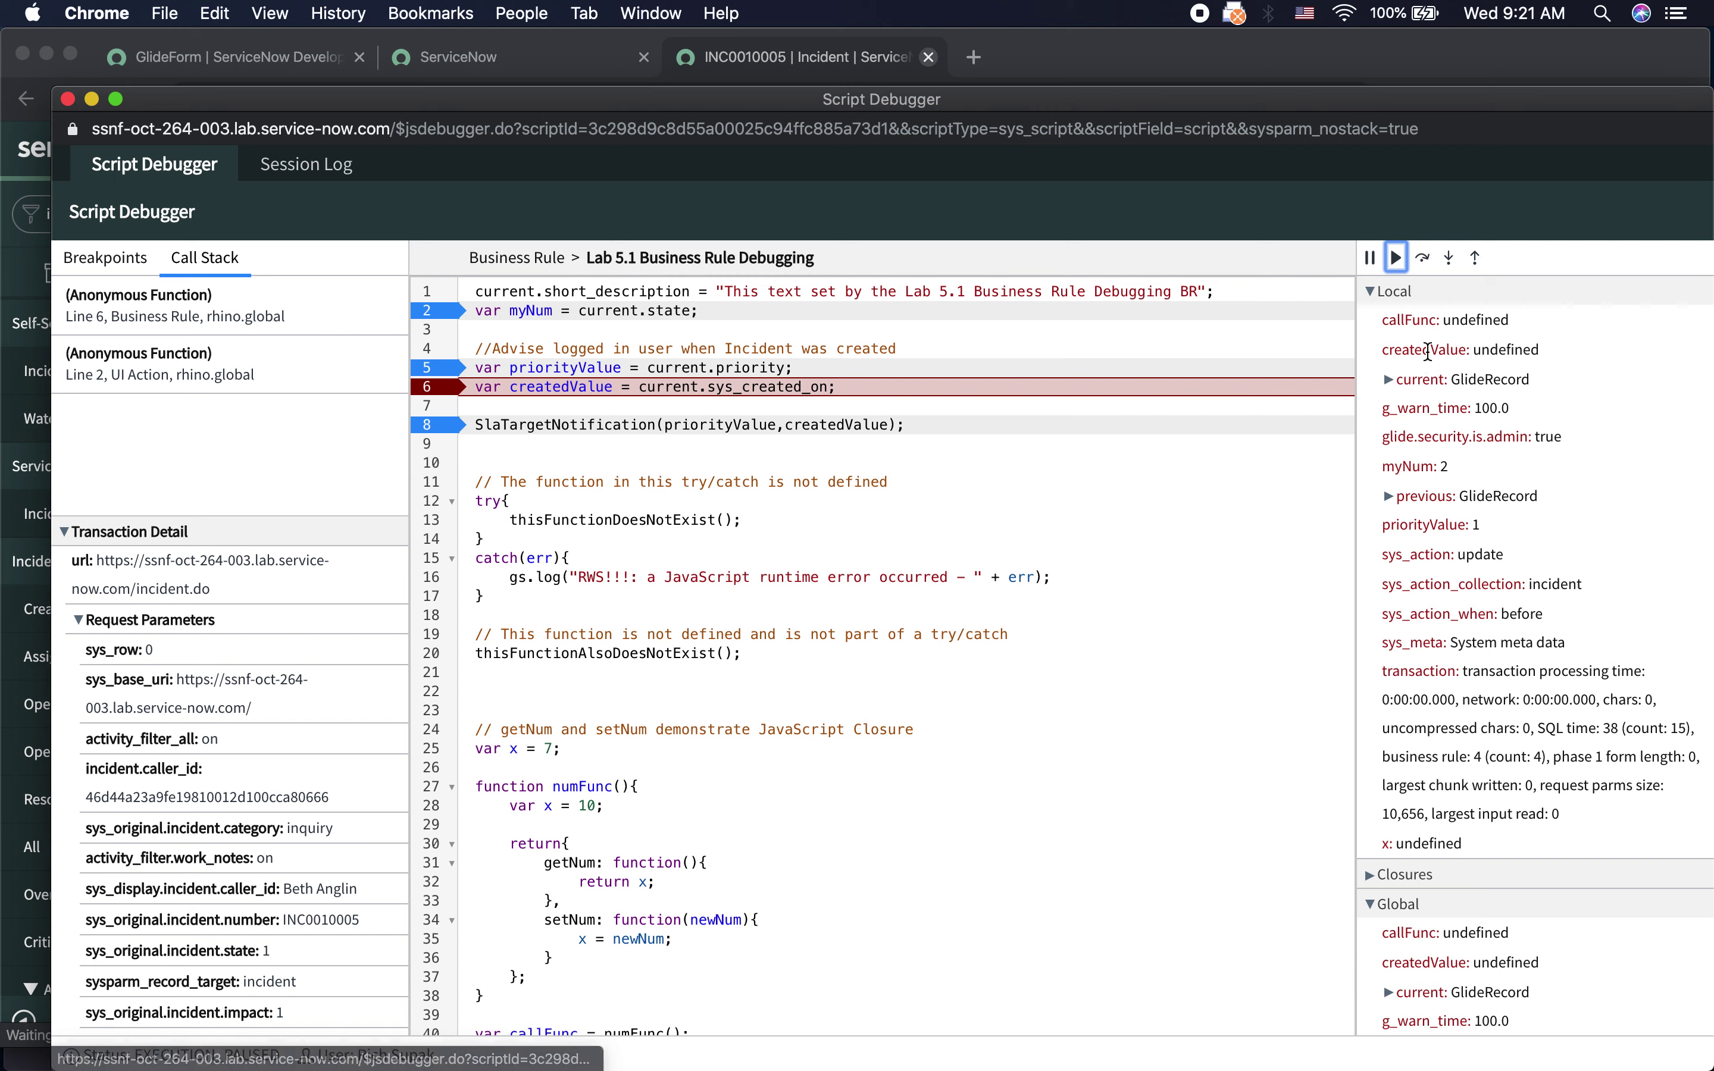
left_click(1396, 259)
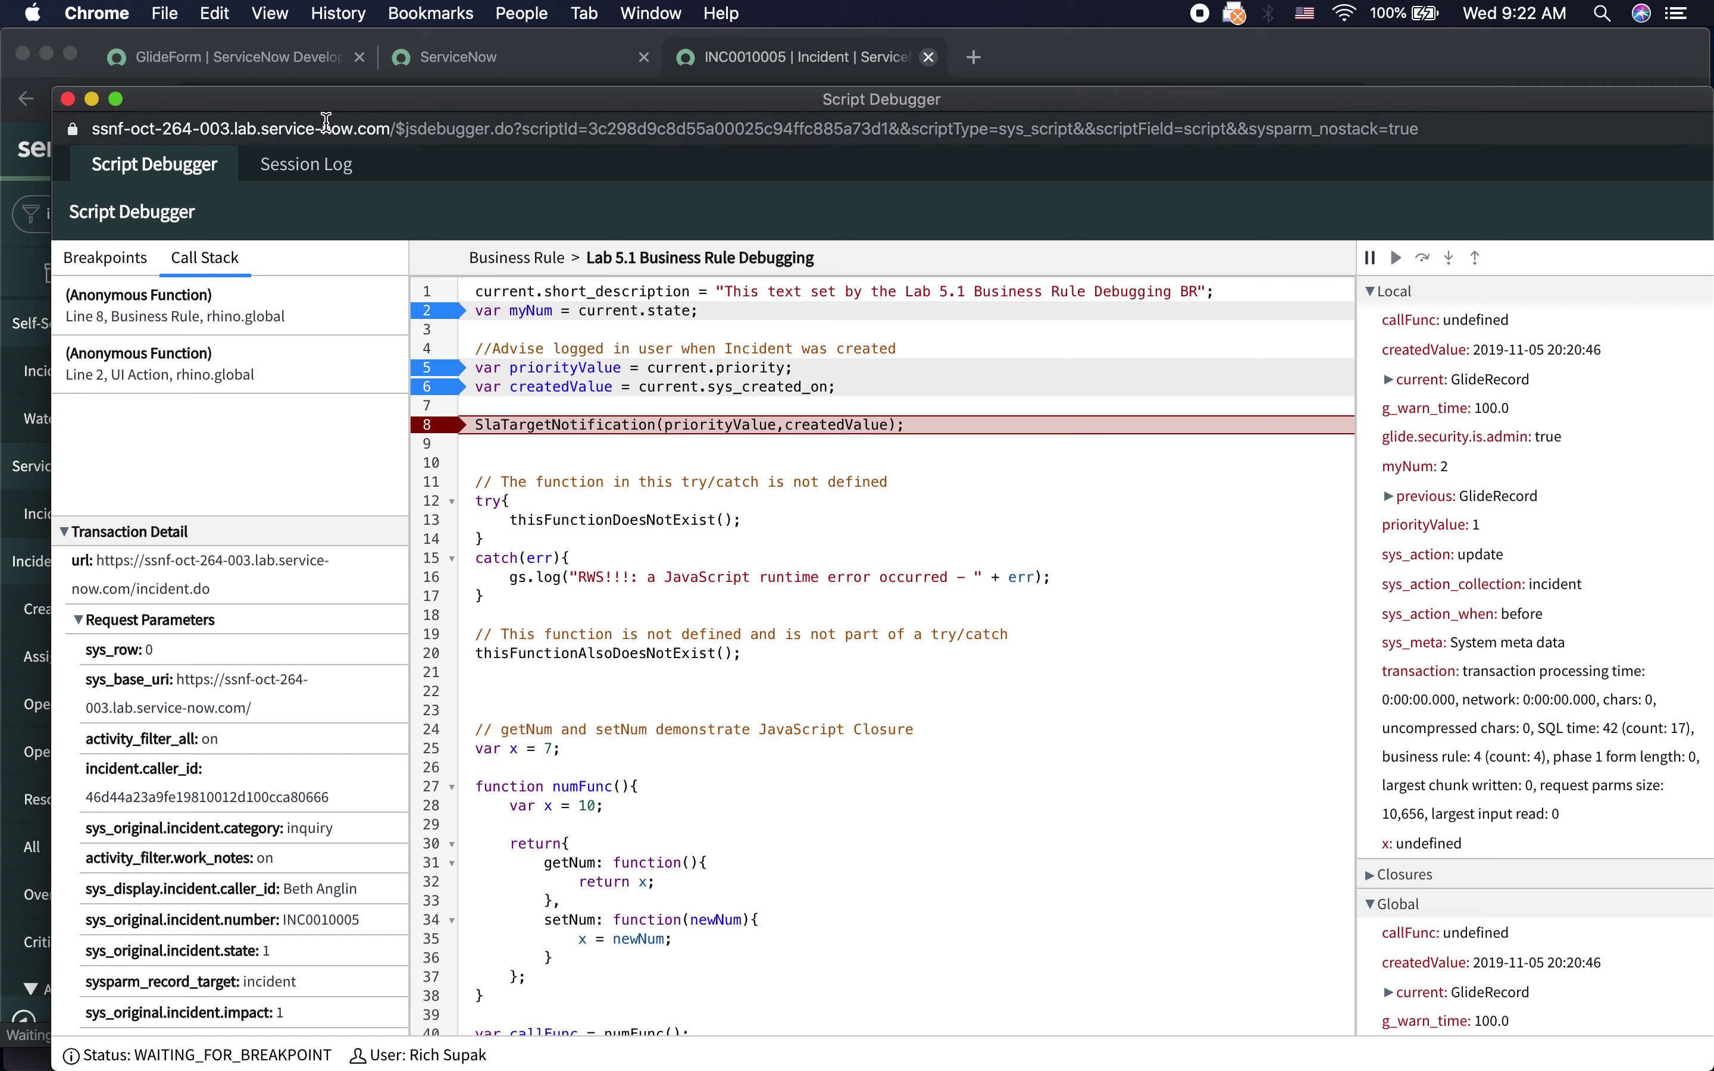
left_click(68, 100)
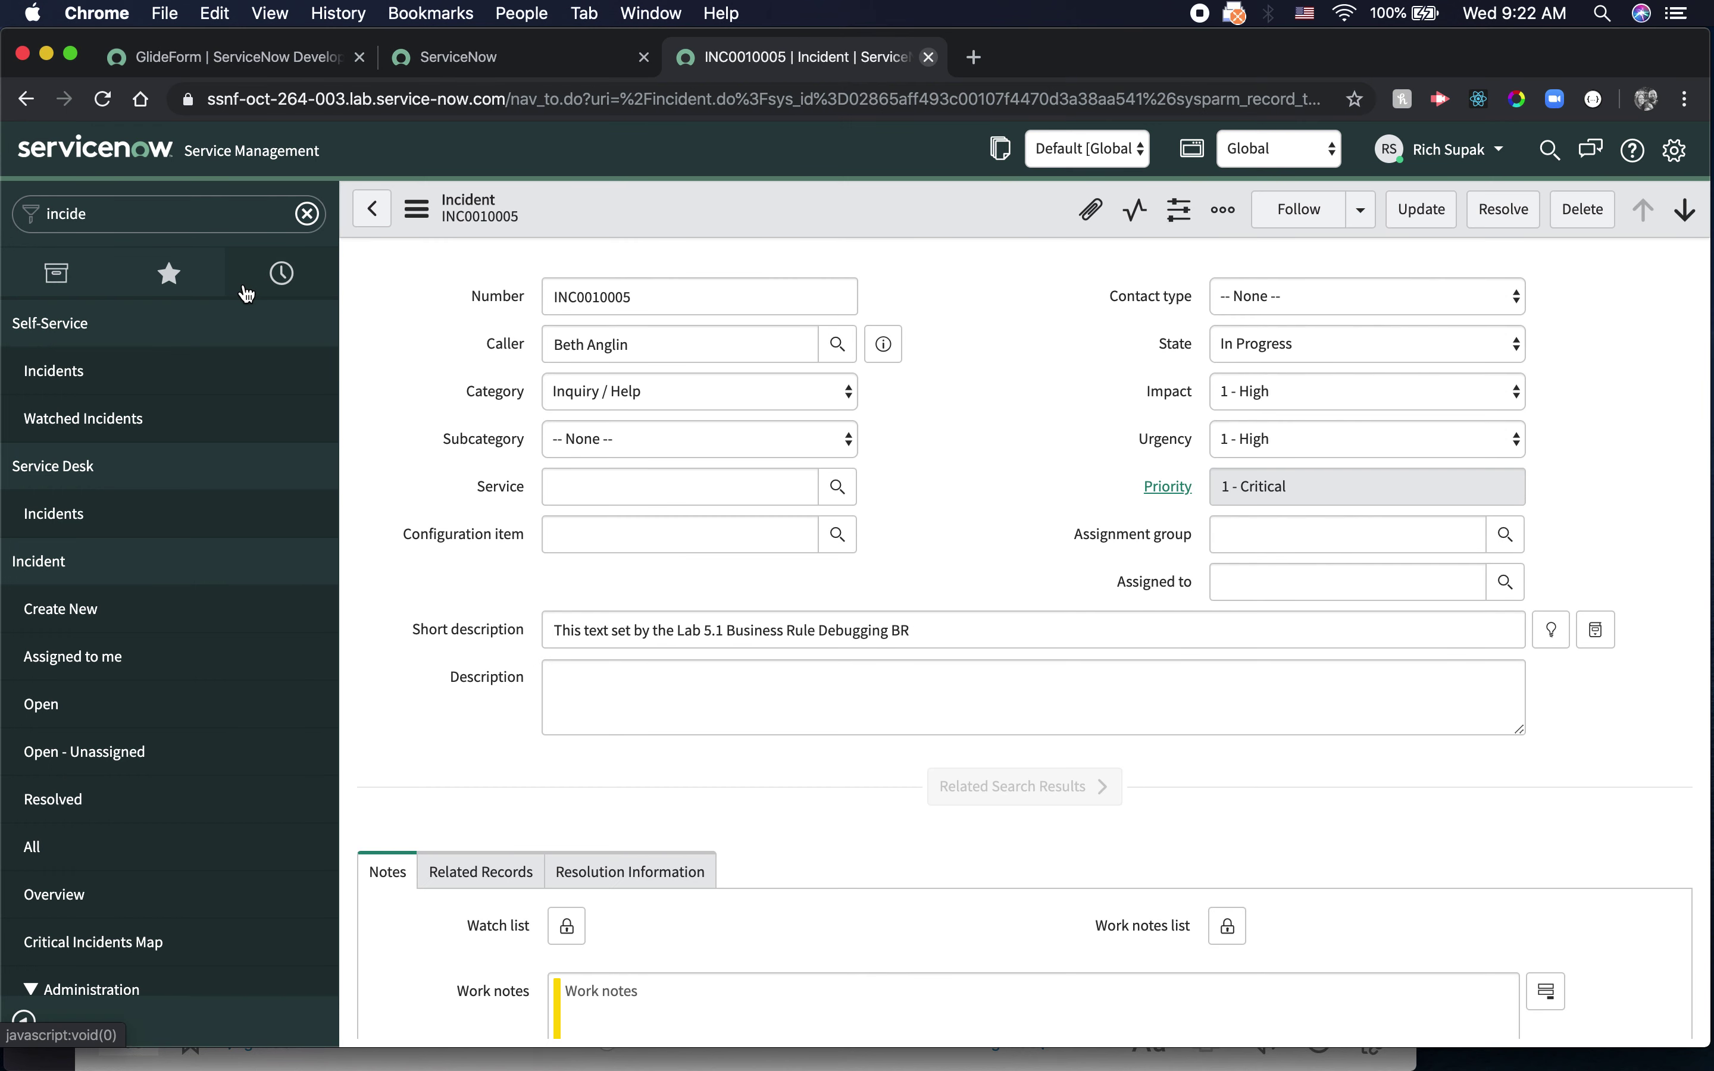
- Filter the navigator by "debugg", launch the Script Debugger, dismiss the notification request and close the debugger window
double_click(180, 208)
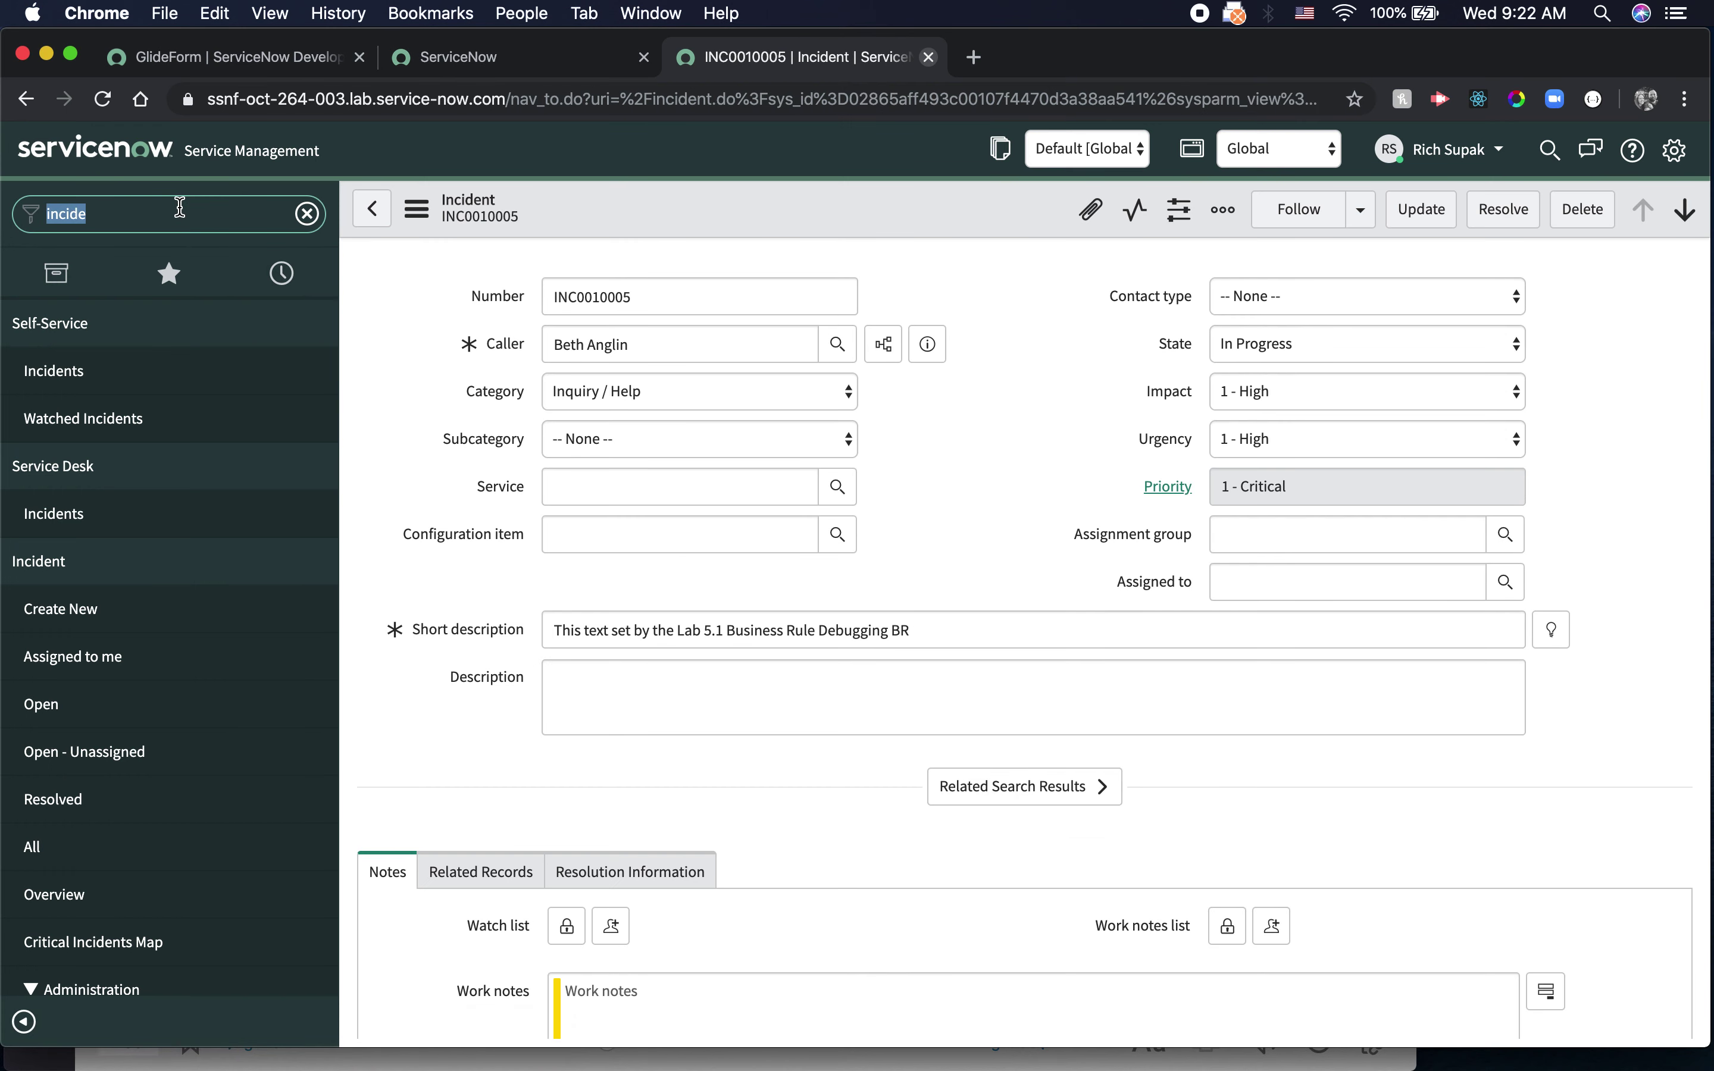
type("buis")
key("BackSpace")
type("sc")
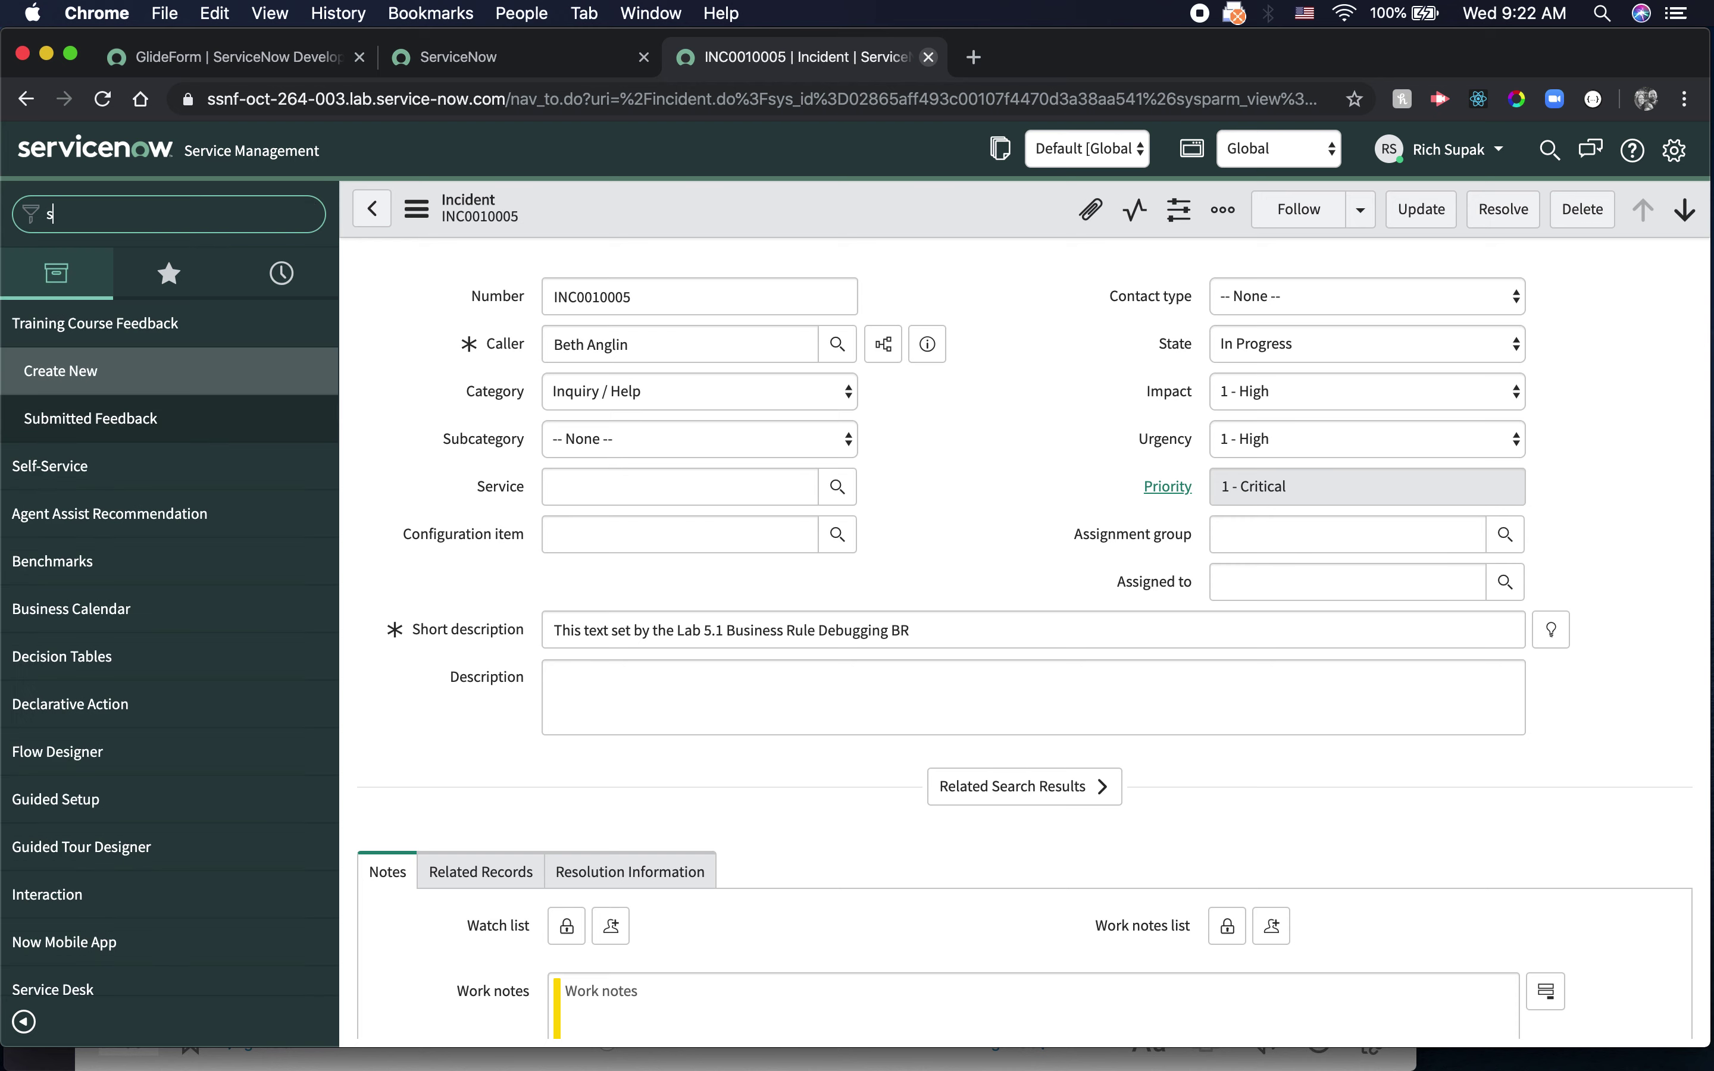
key("BackSpace")
key("BackSpace")
type("debugg")
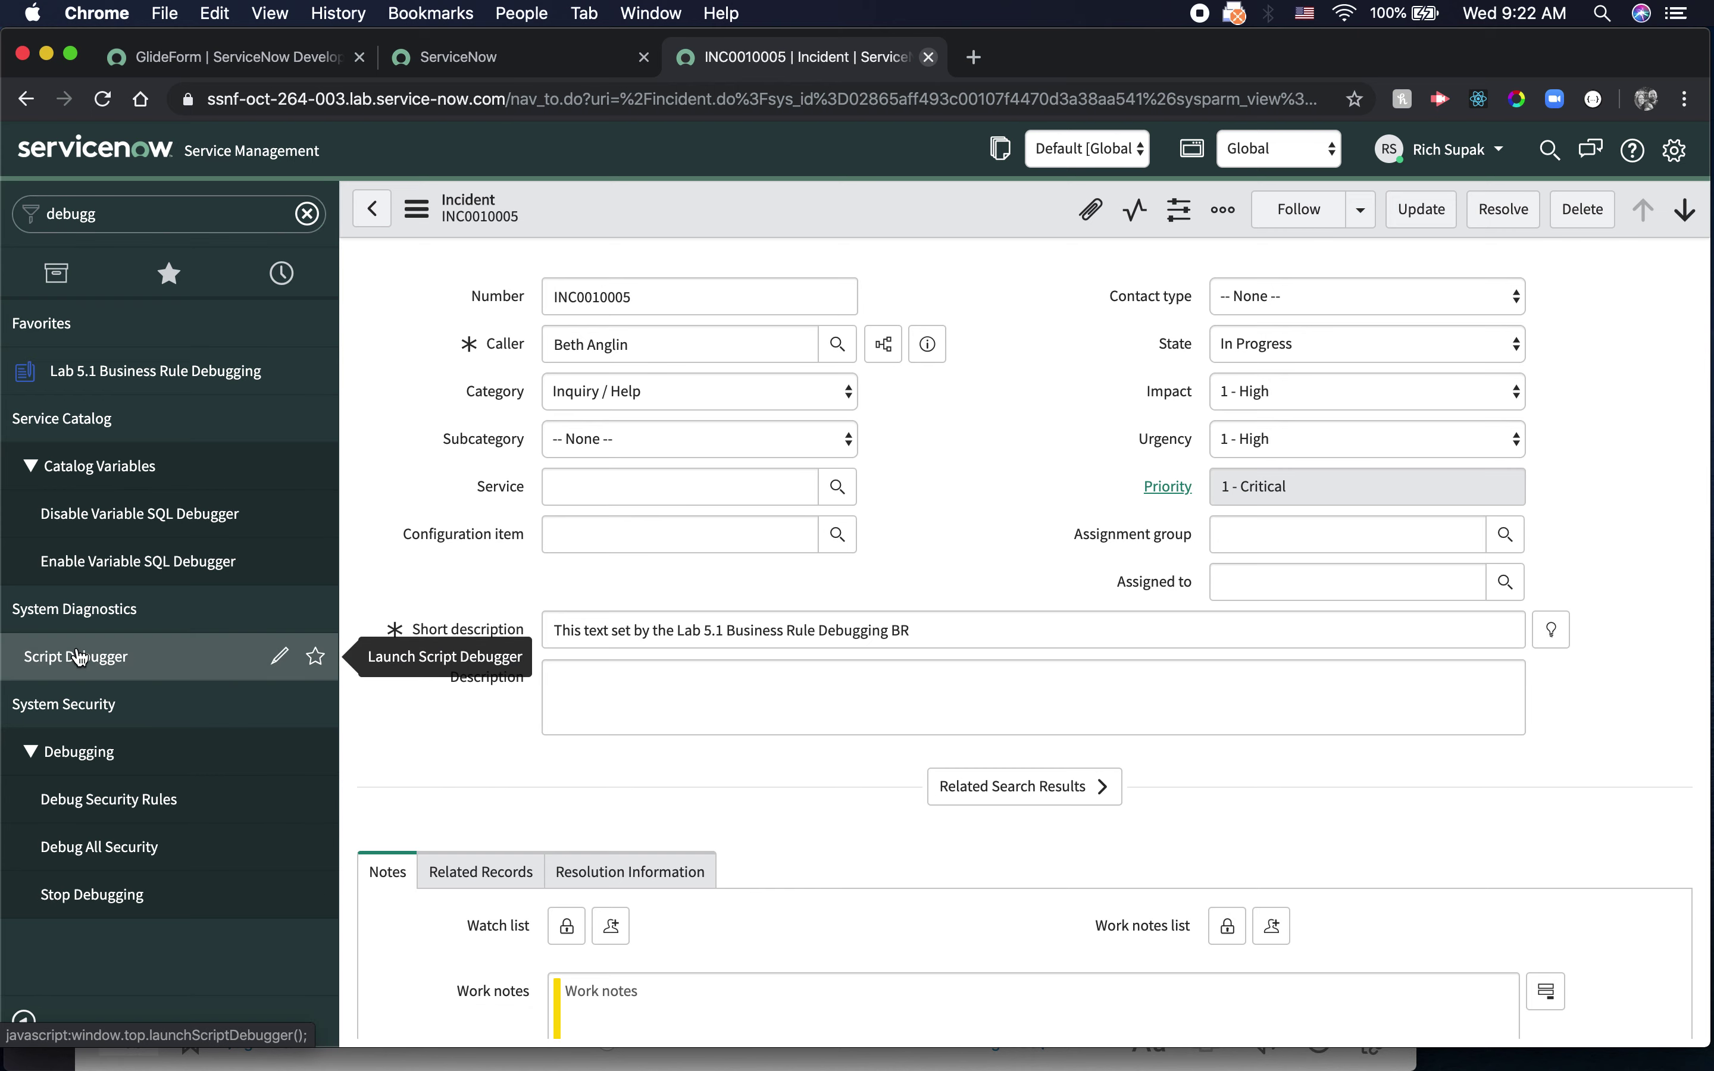
left_click(79, 657)
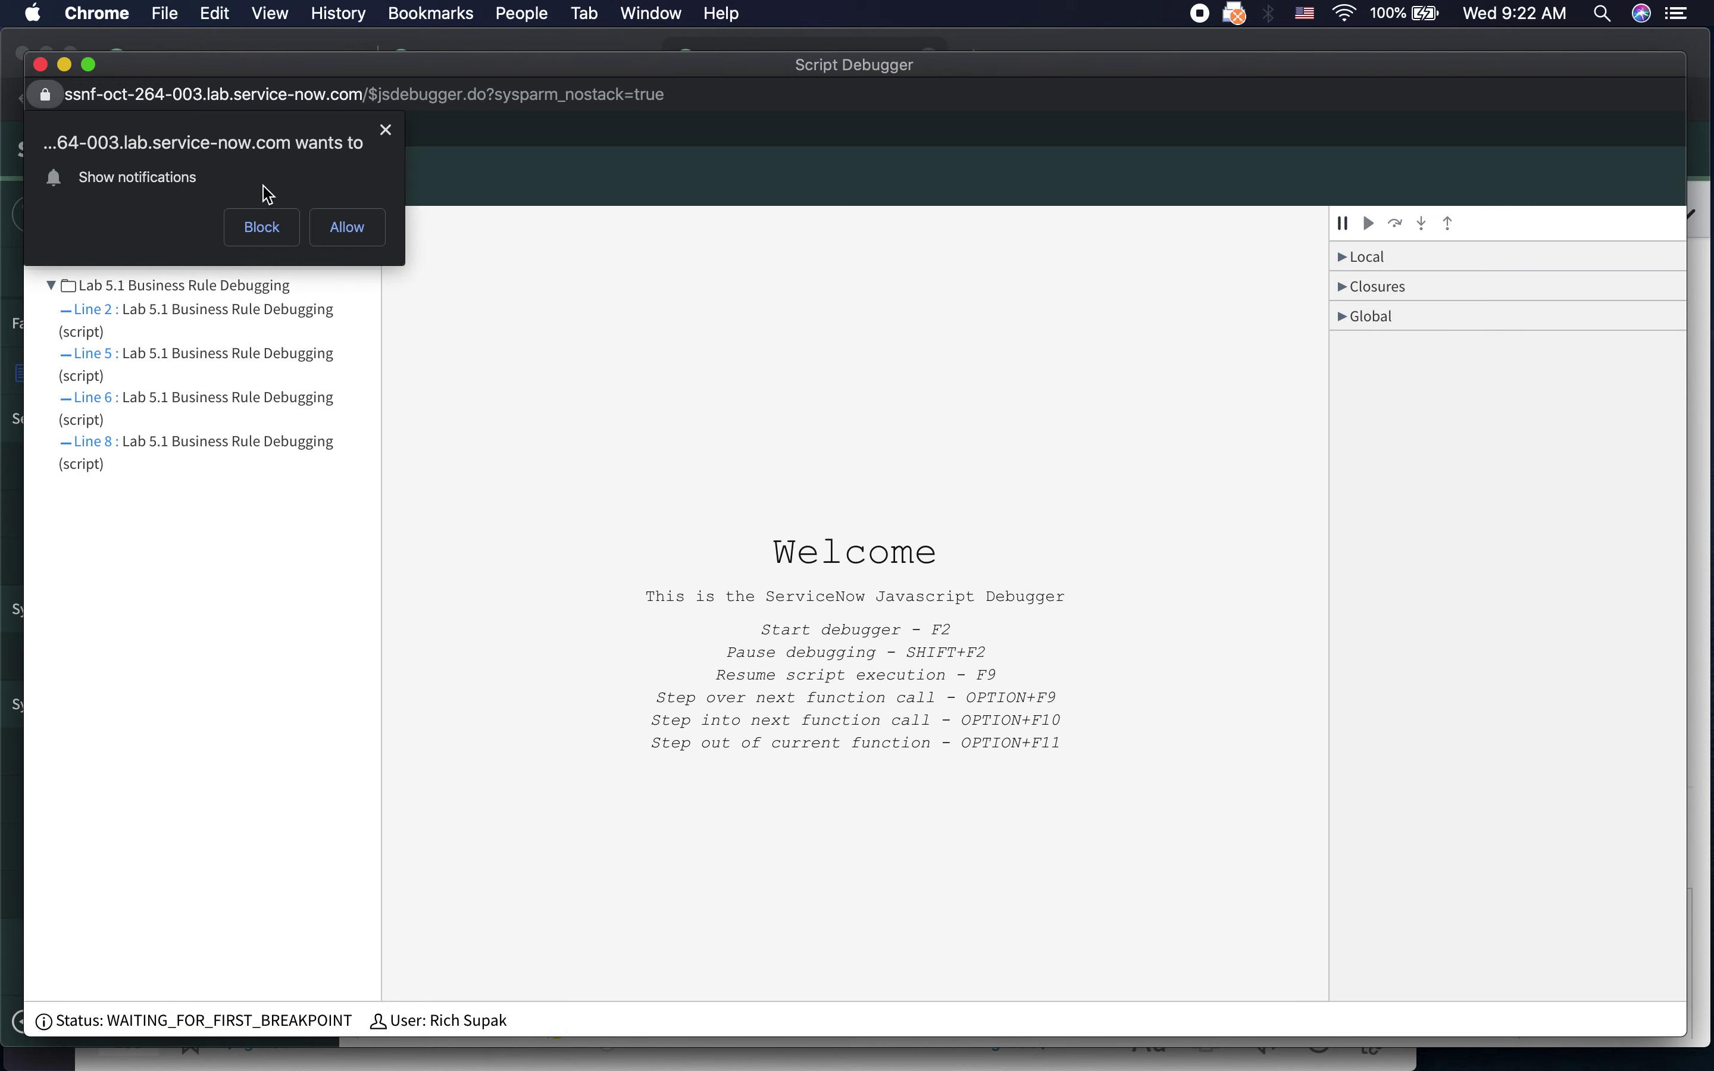
left_click(386, 130)
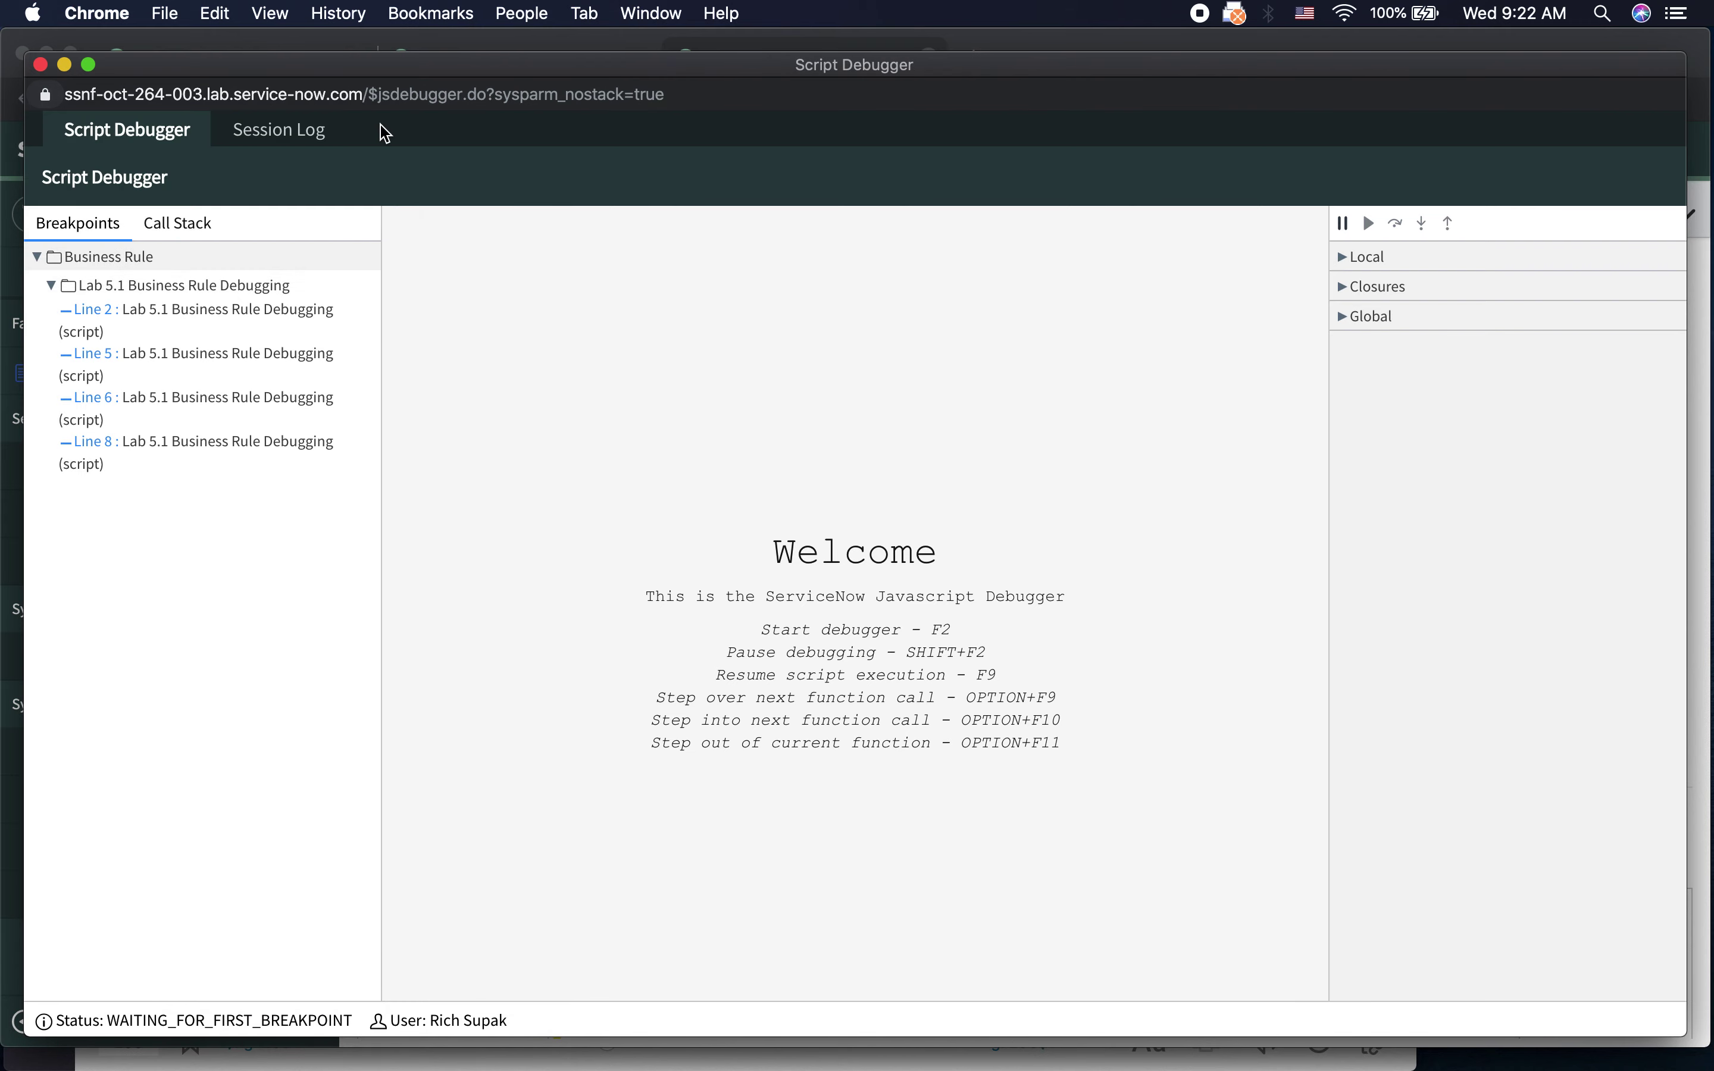
left_click(41, 64)
- Run Stop Debugging from the System Security debugging modules and clear the navigator filter
left_click(116, 896)
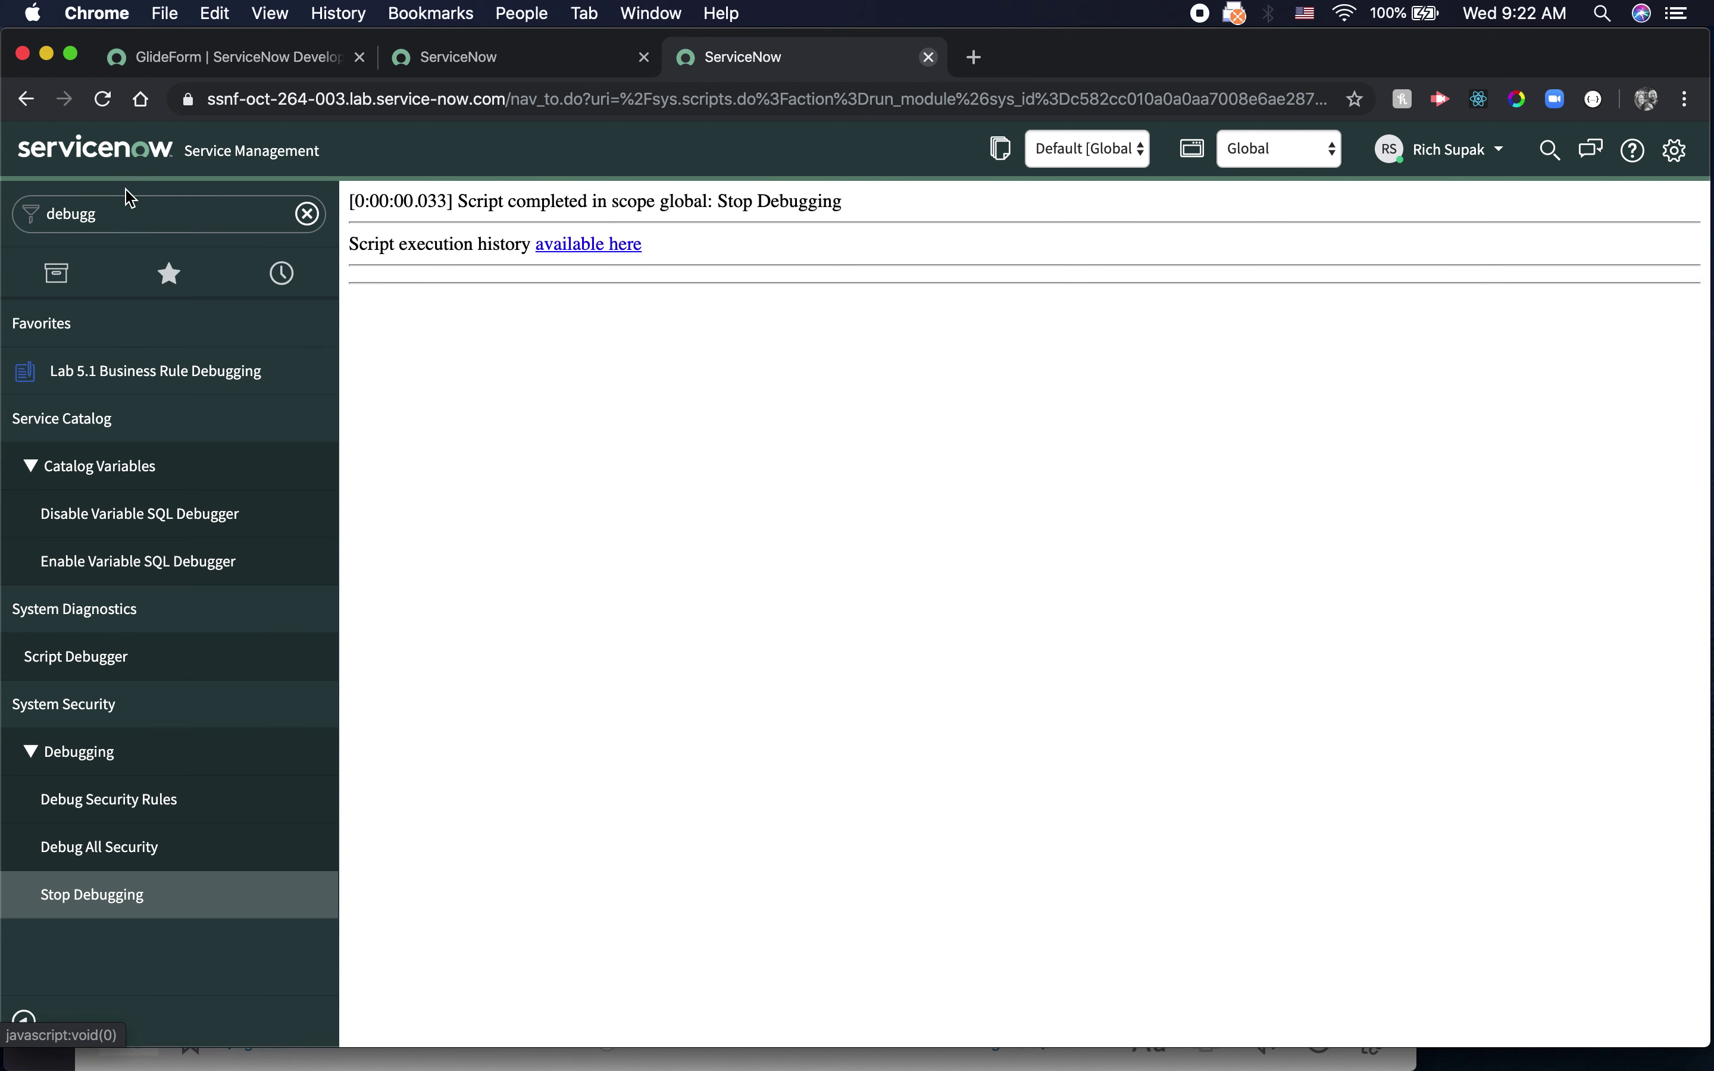
double_click(126, 212)
key("BackSpace")
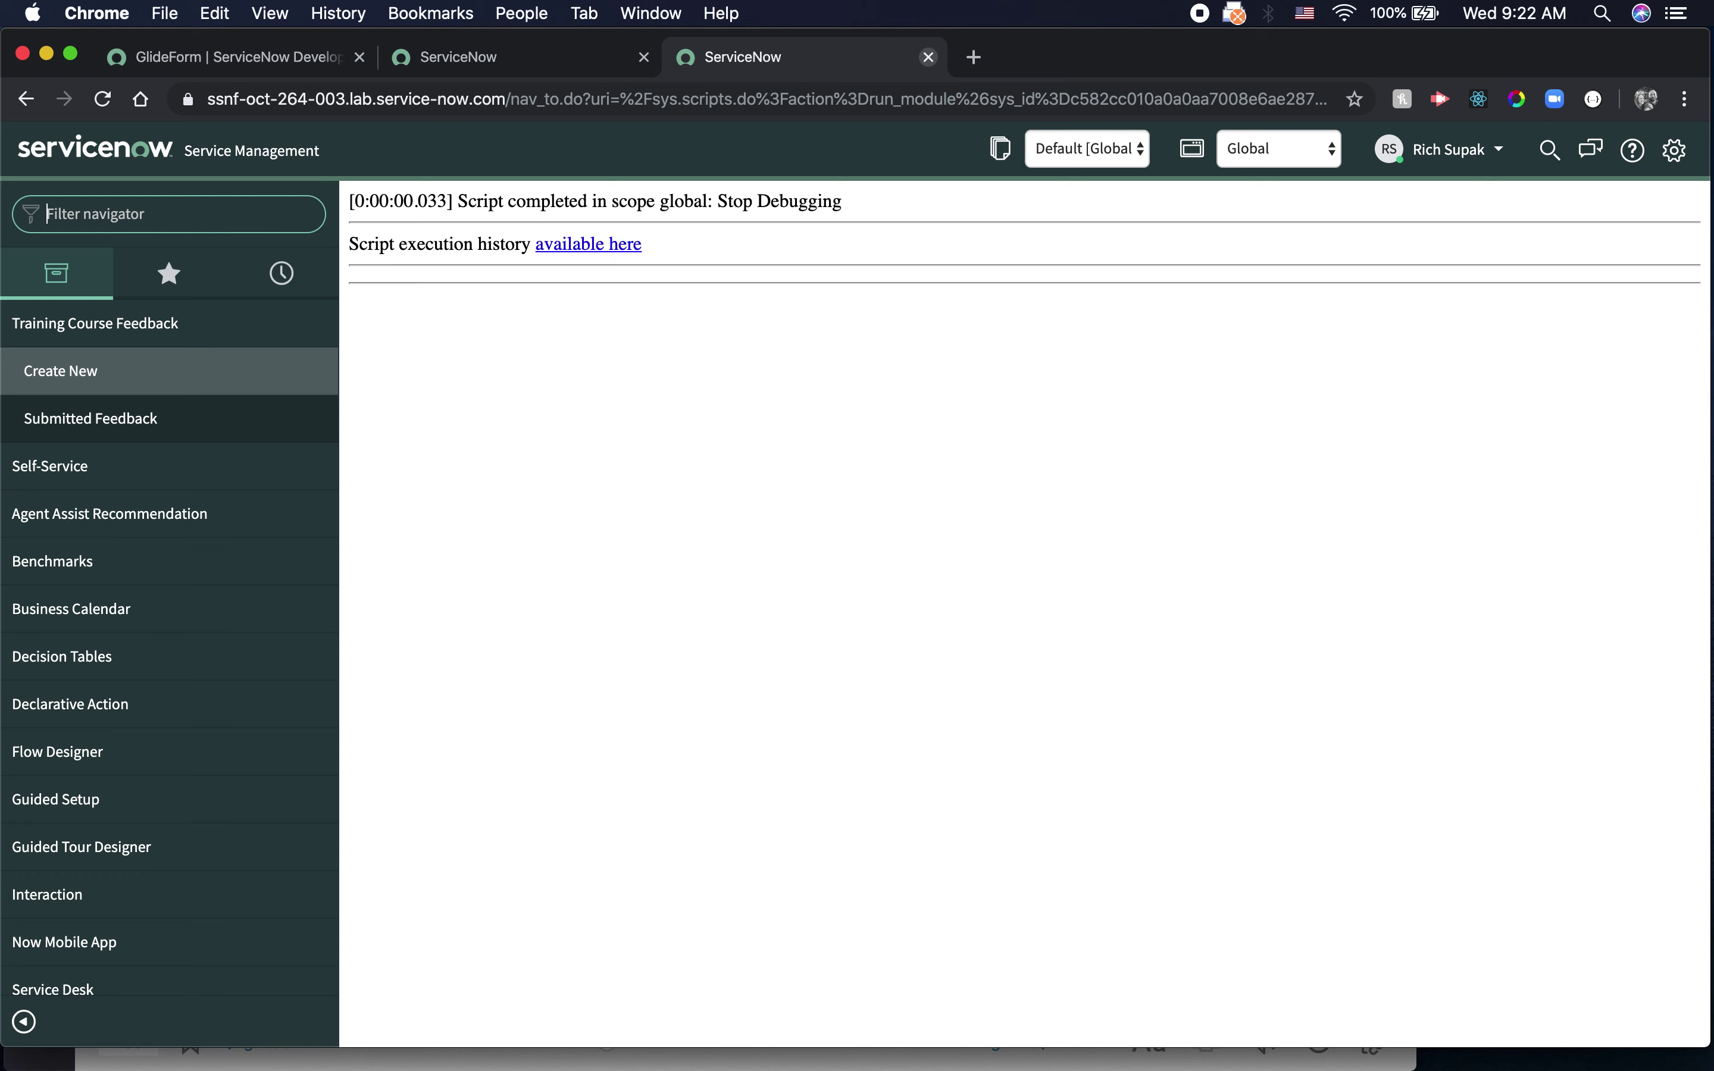
type("scri")
key("BackSpace")
key("BackSpace")
key("BackSpace")
key("BackSpace")
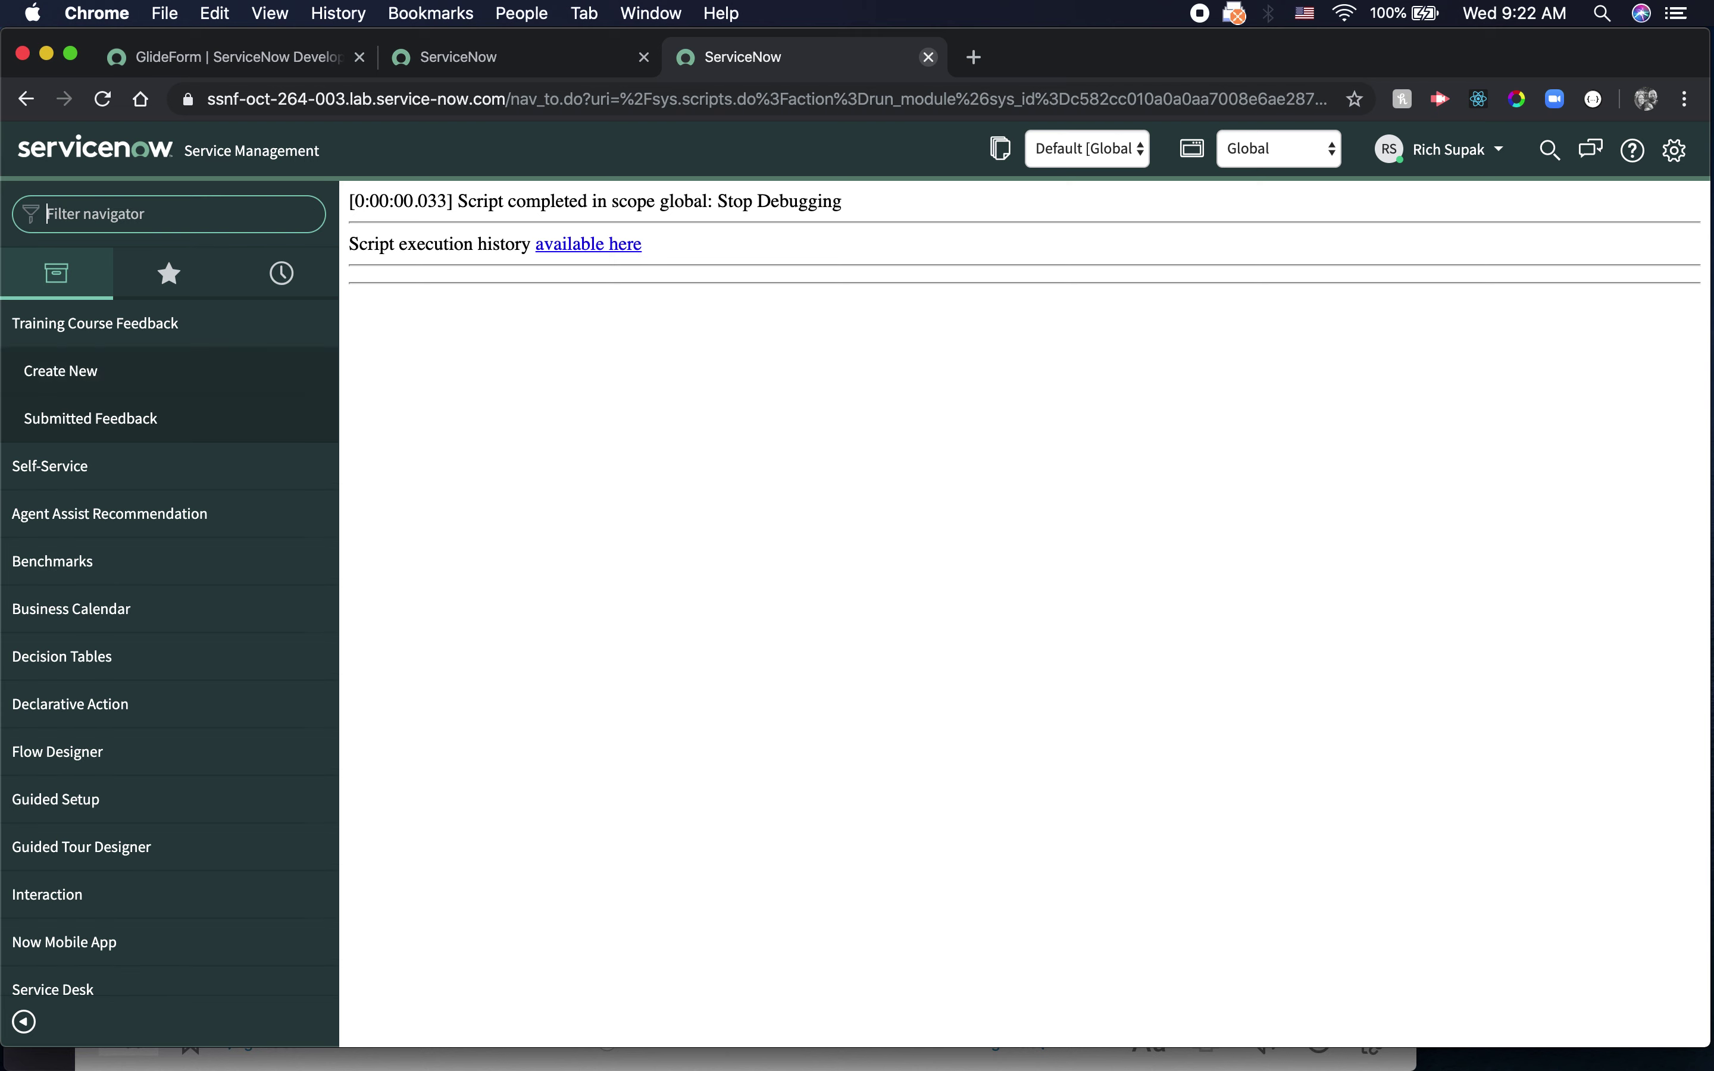
type("script")
key("BackSpace")
key("BackSpace")
key("BackSpace")
key("BackSpace")
key("BackSpace")
key("BackSpace")
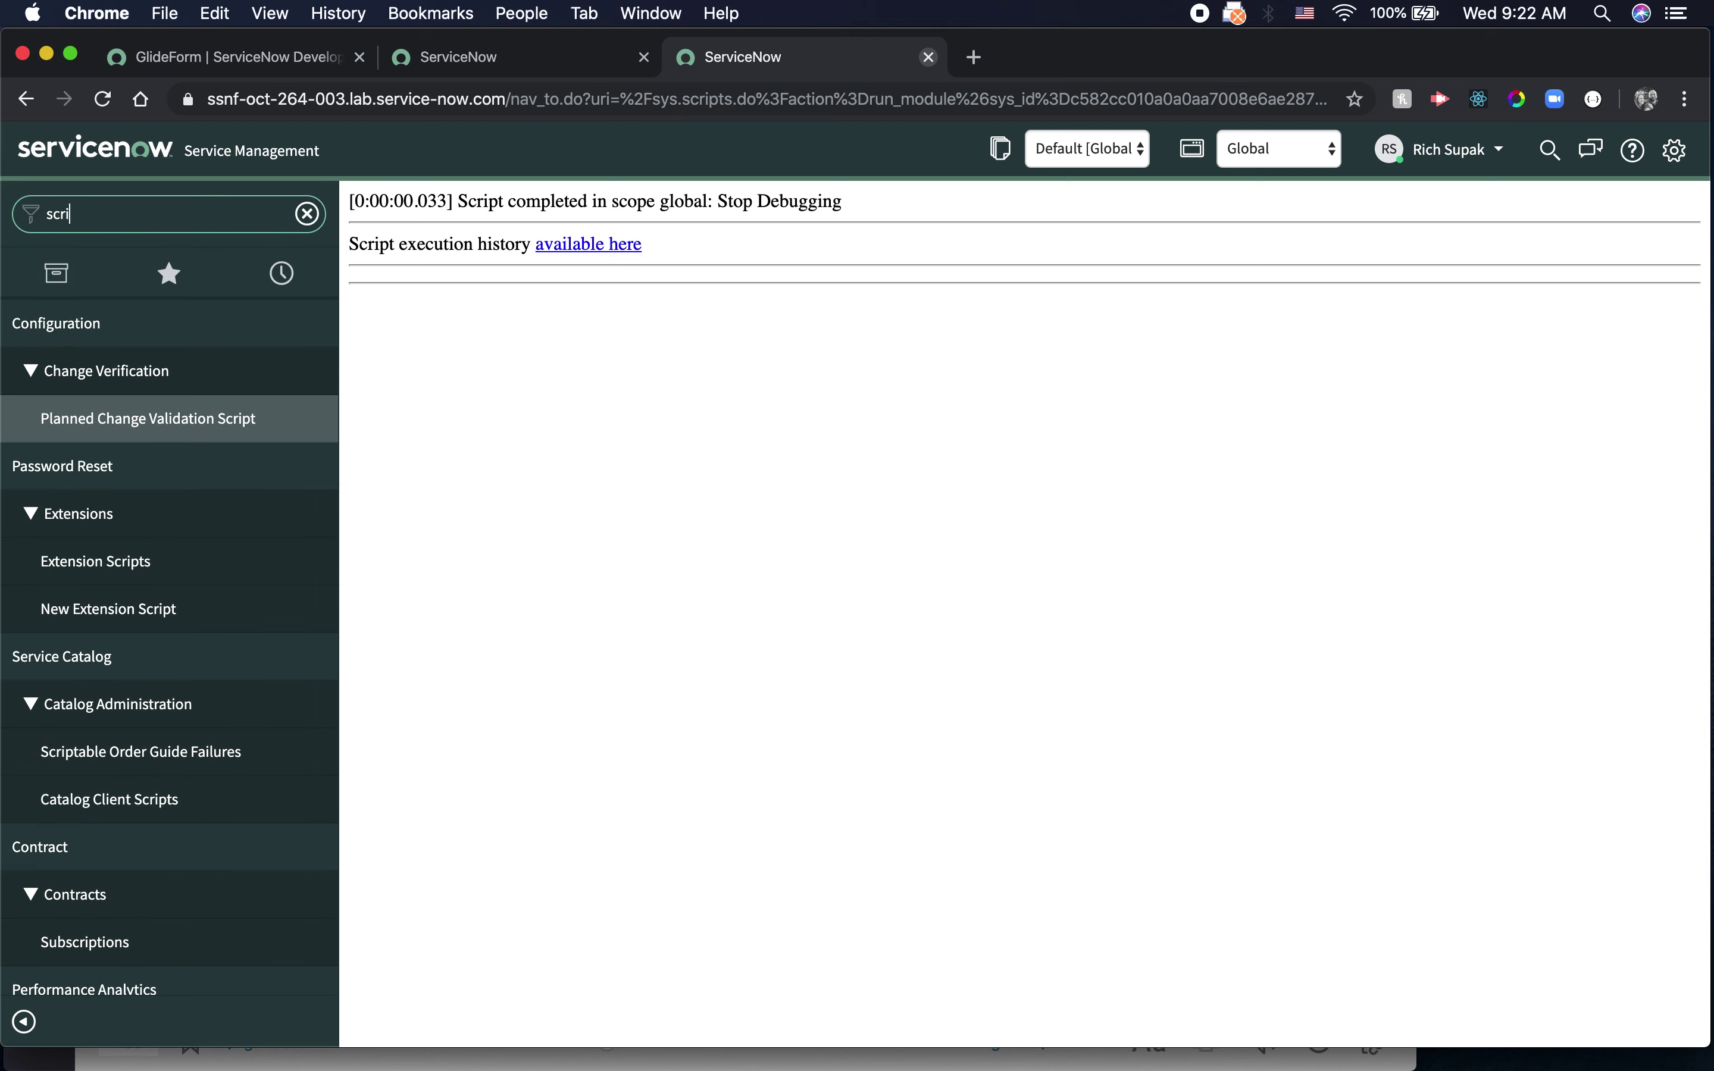
- Filter the navigator by "business rules" and show the Business Rules list under System Definition
type("business")
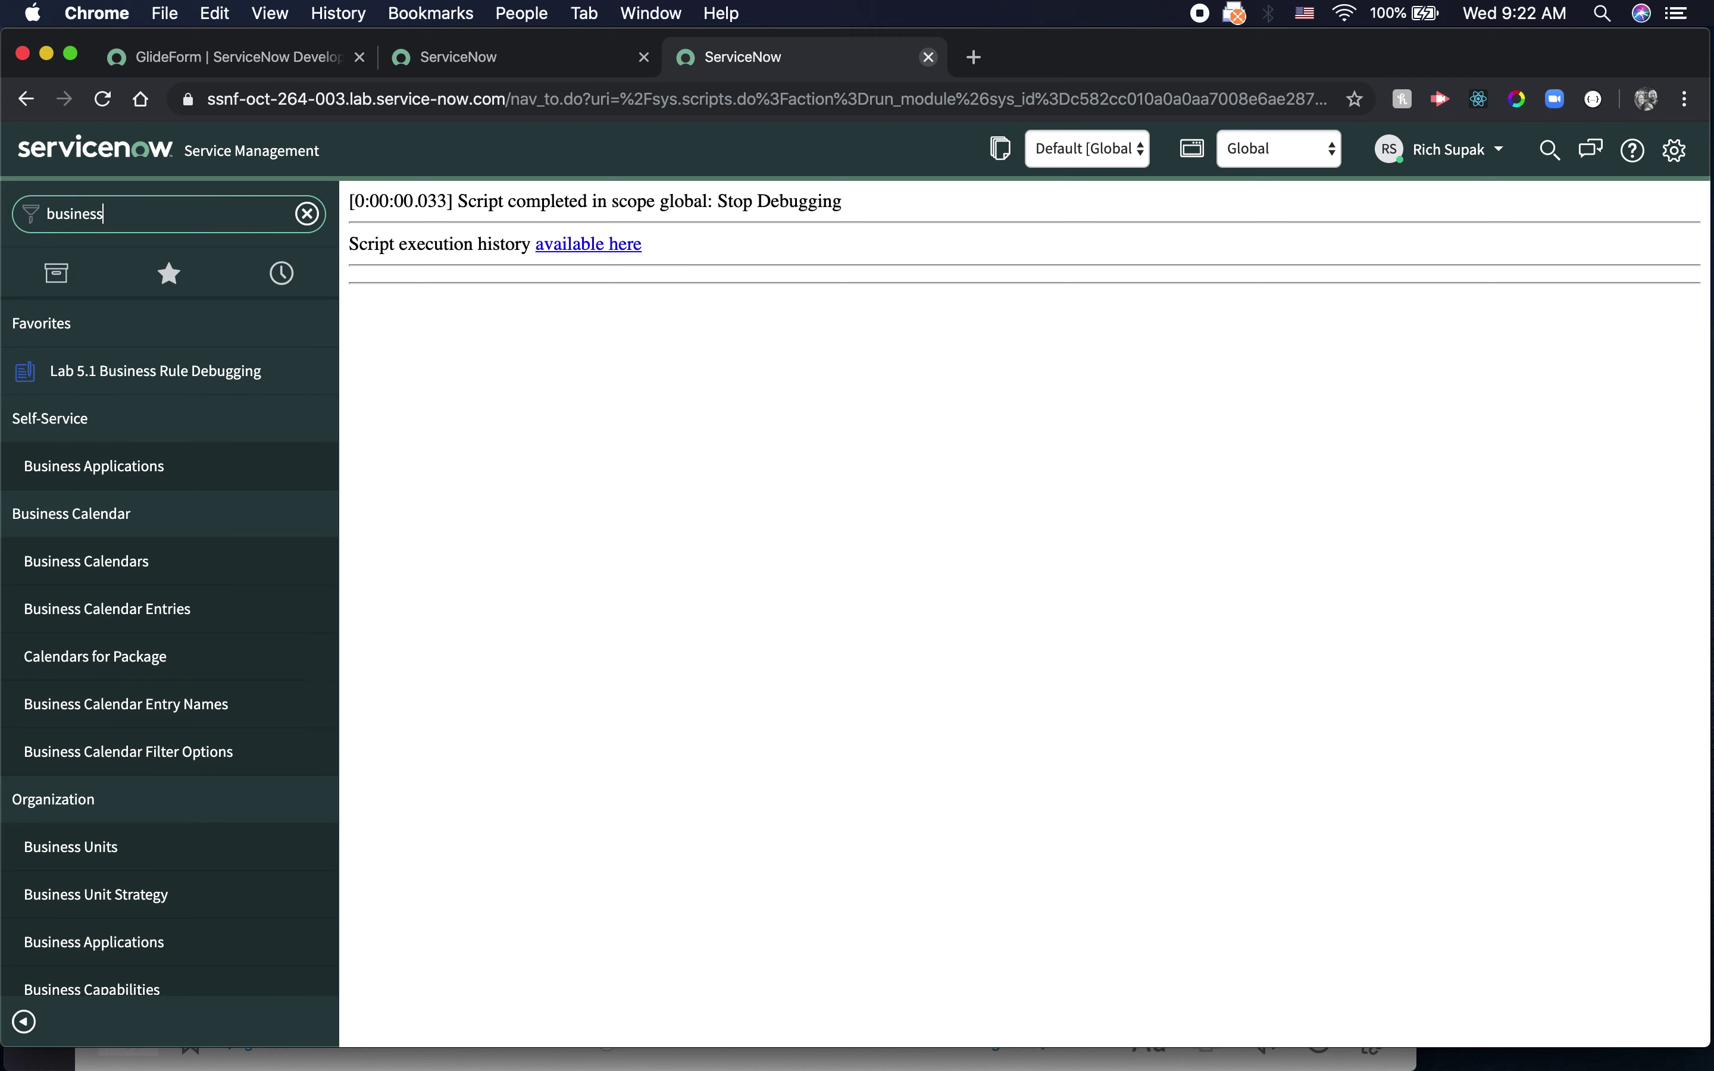
type(" rules")
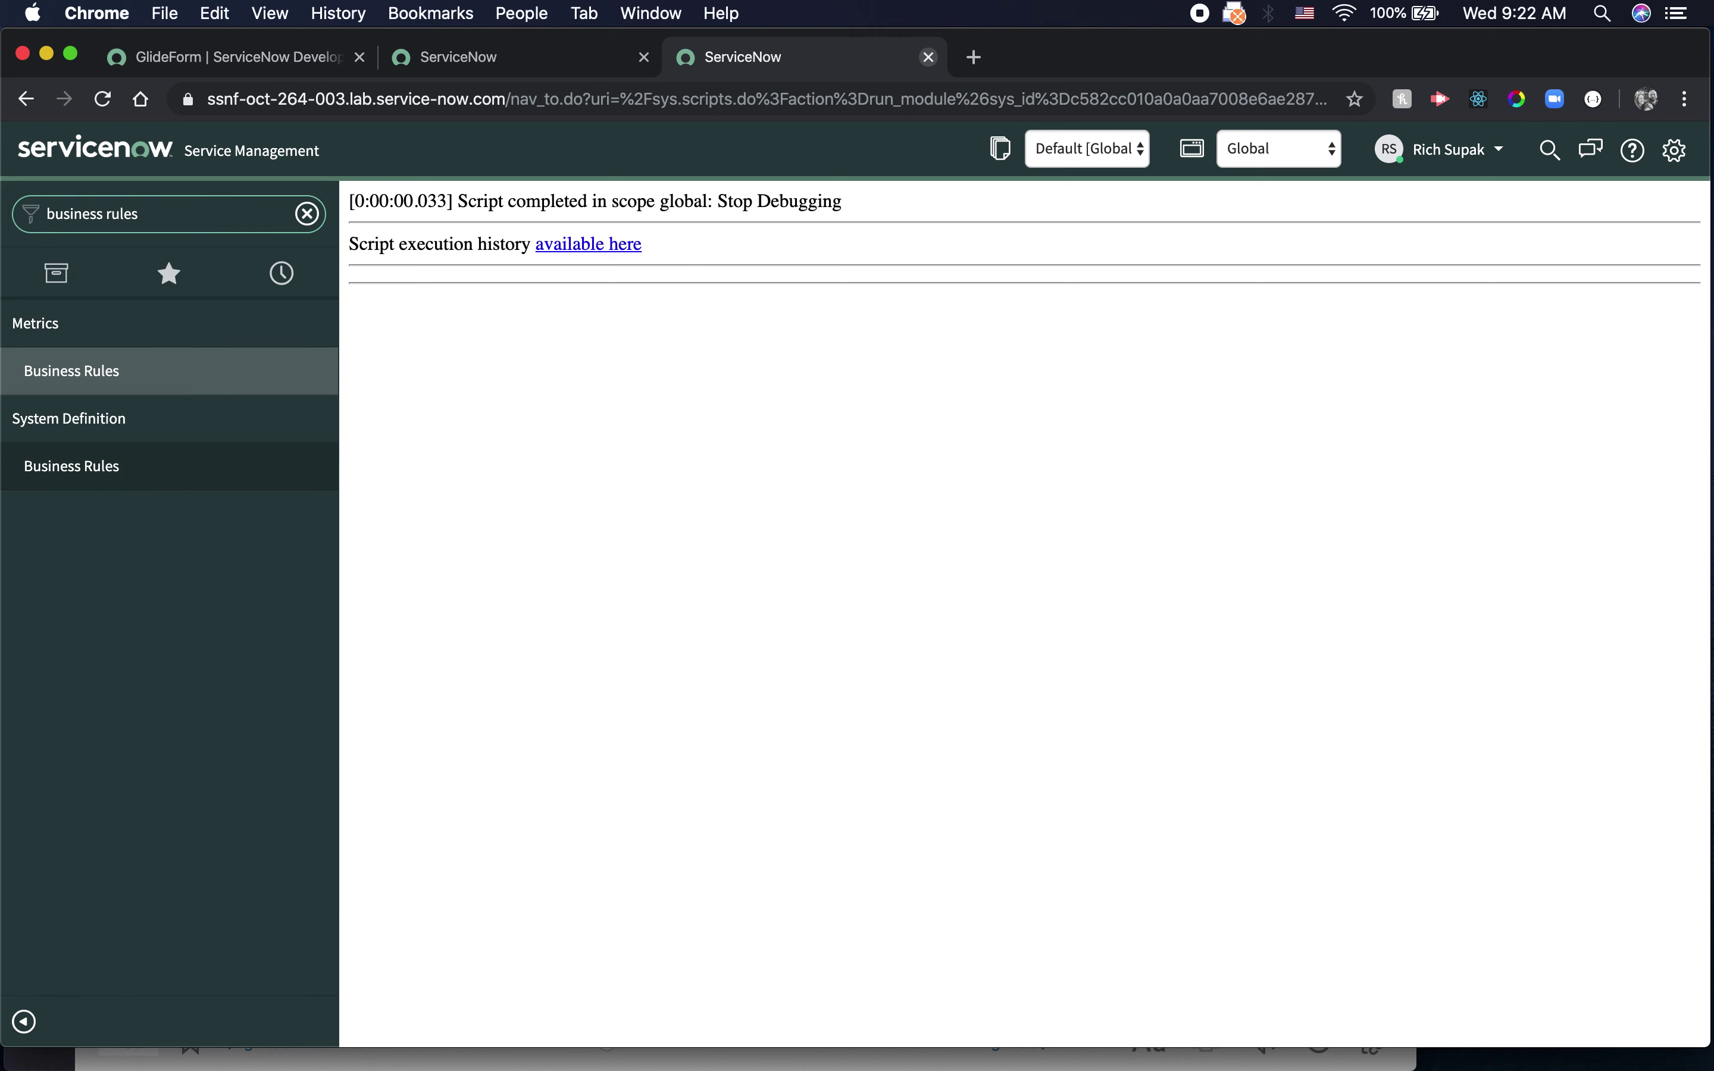
left_click(54, 473)
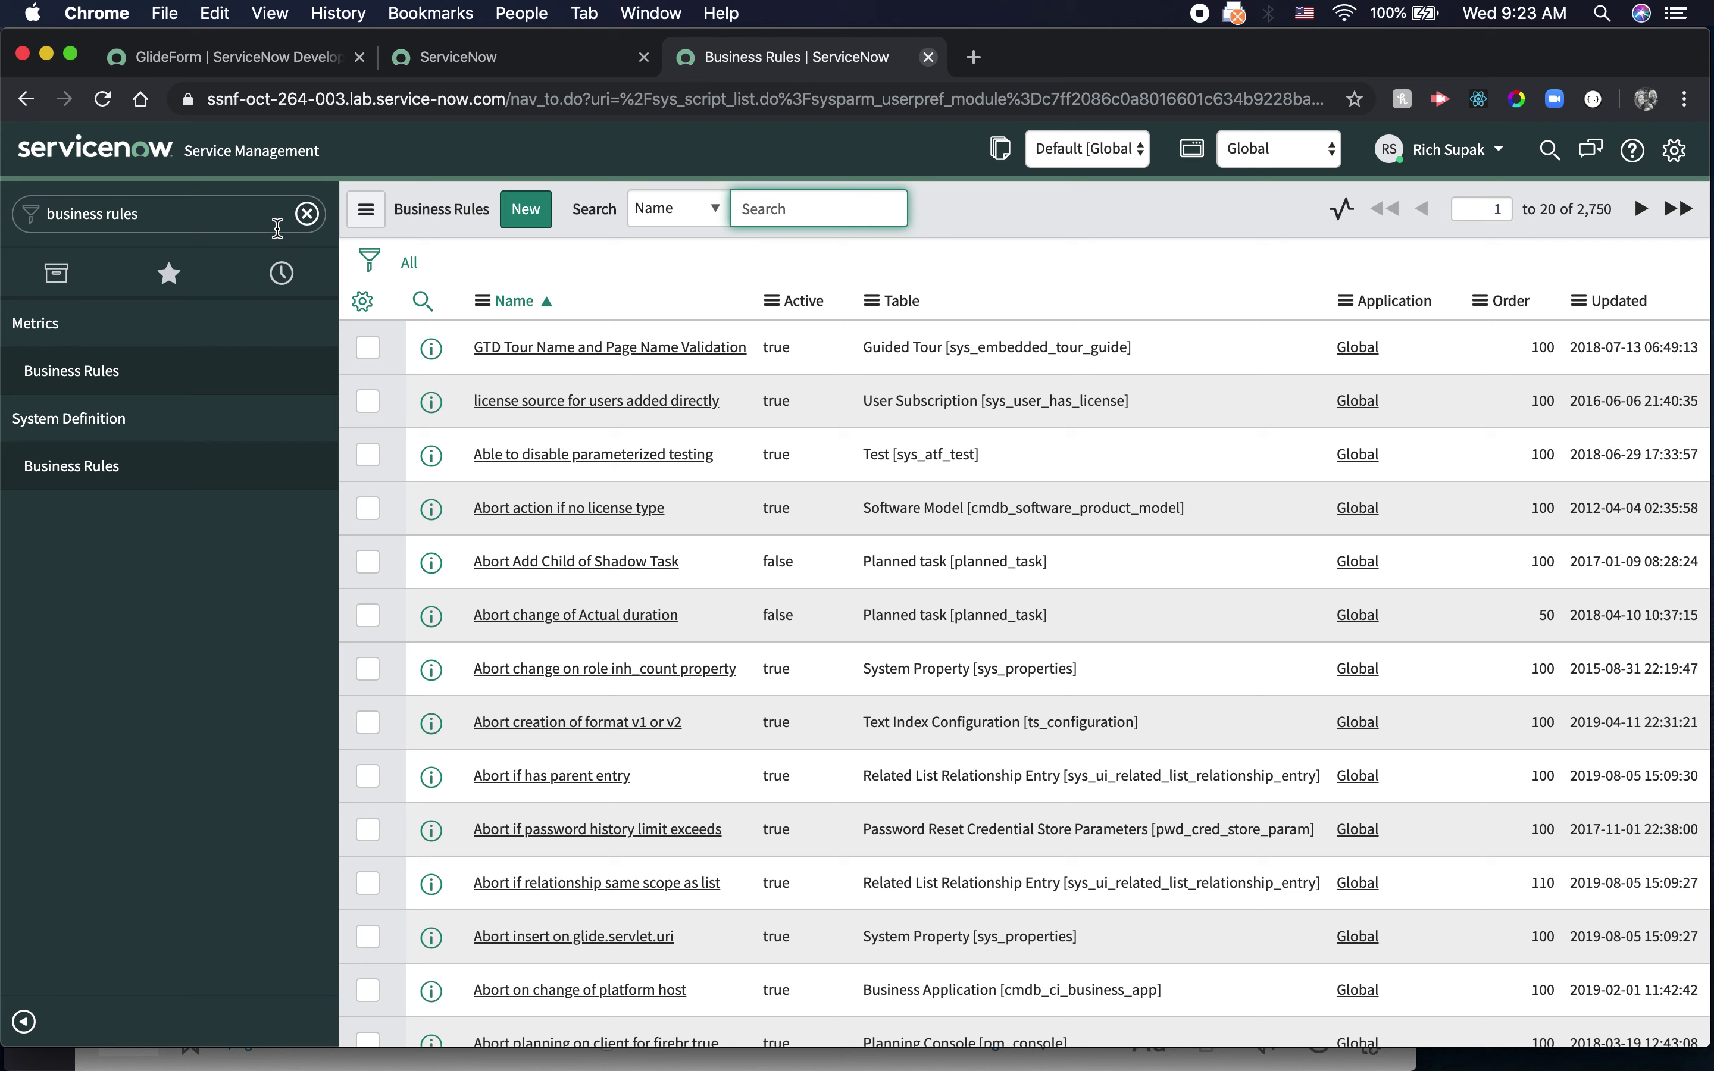
- Filter the navigator by "script", look through the matching modules down to System Definition, and clear the filter
left_click(131, 207)
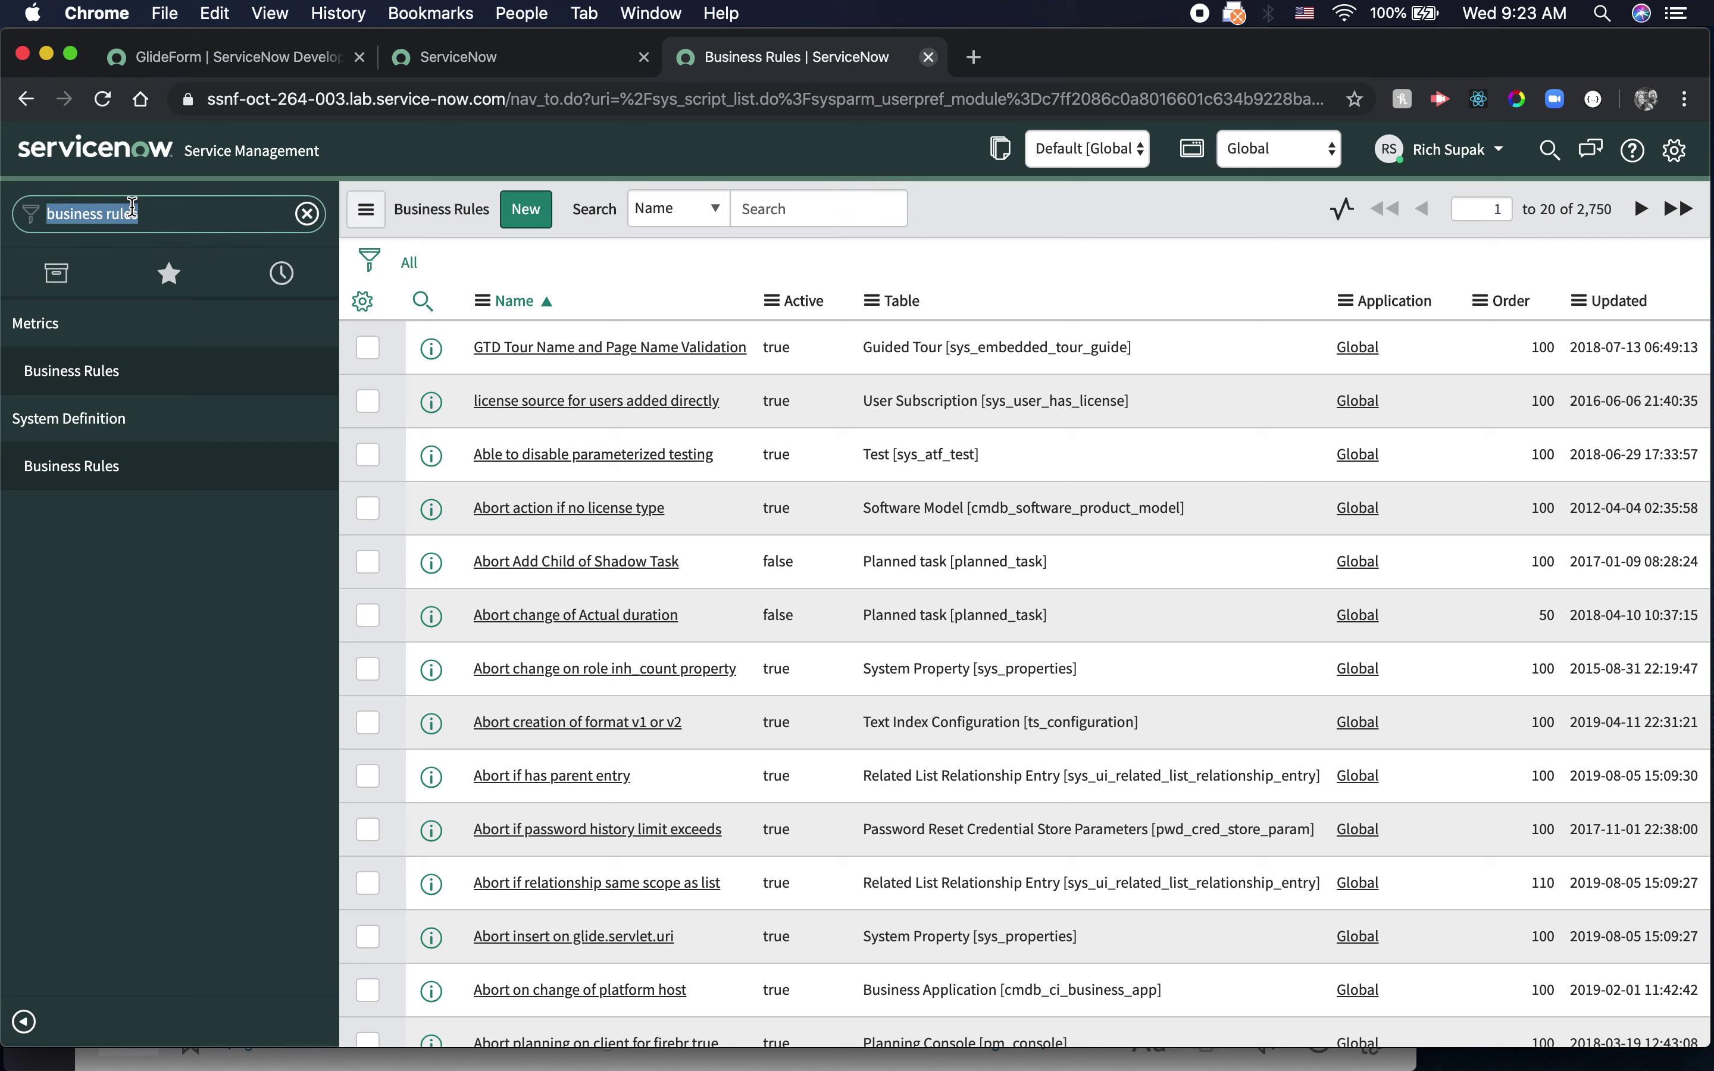
type("script")
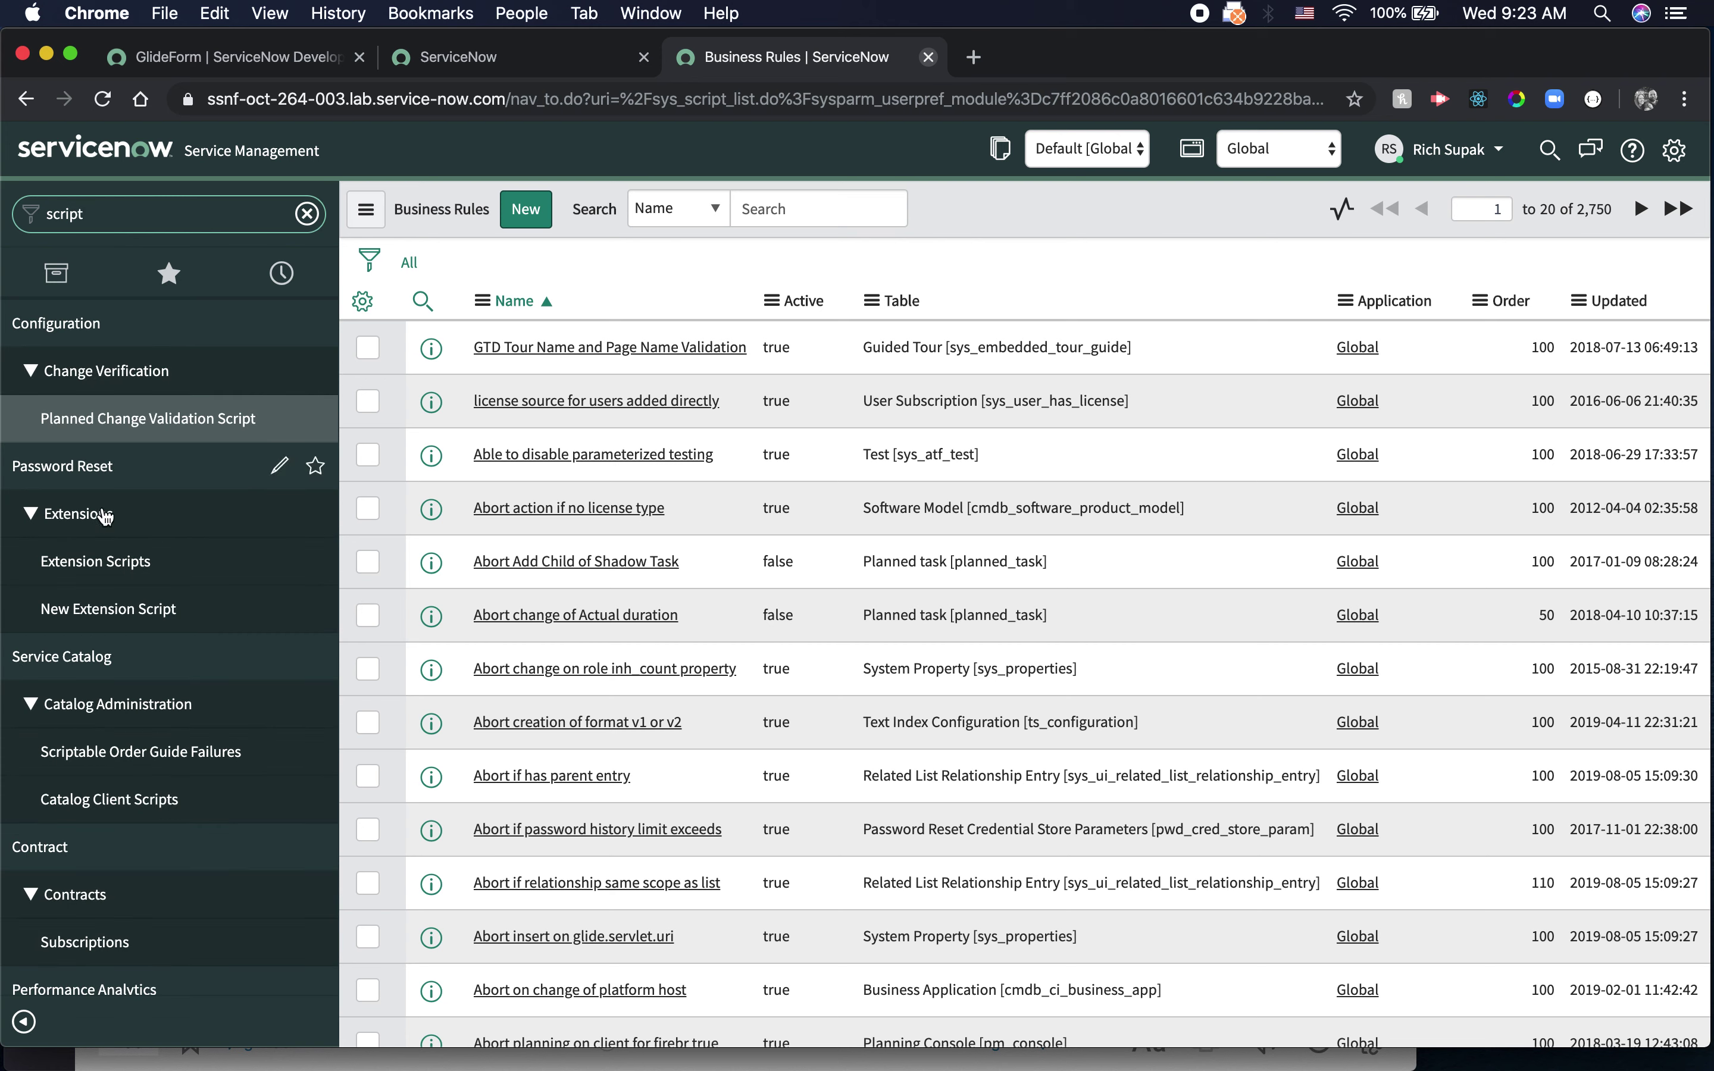
scroll(104, 556, "down", 15)
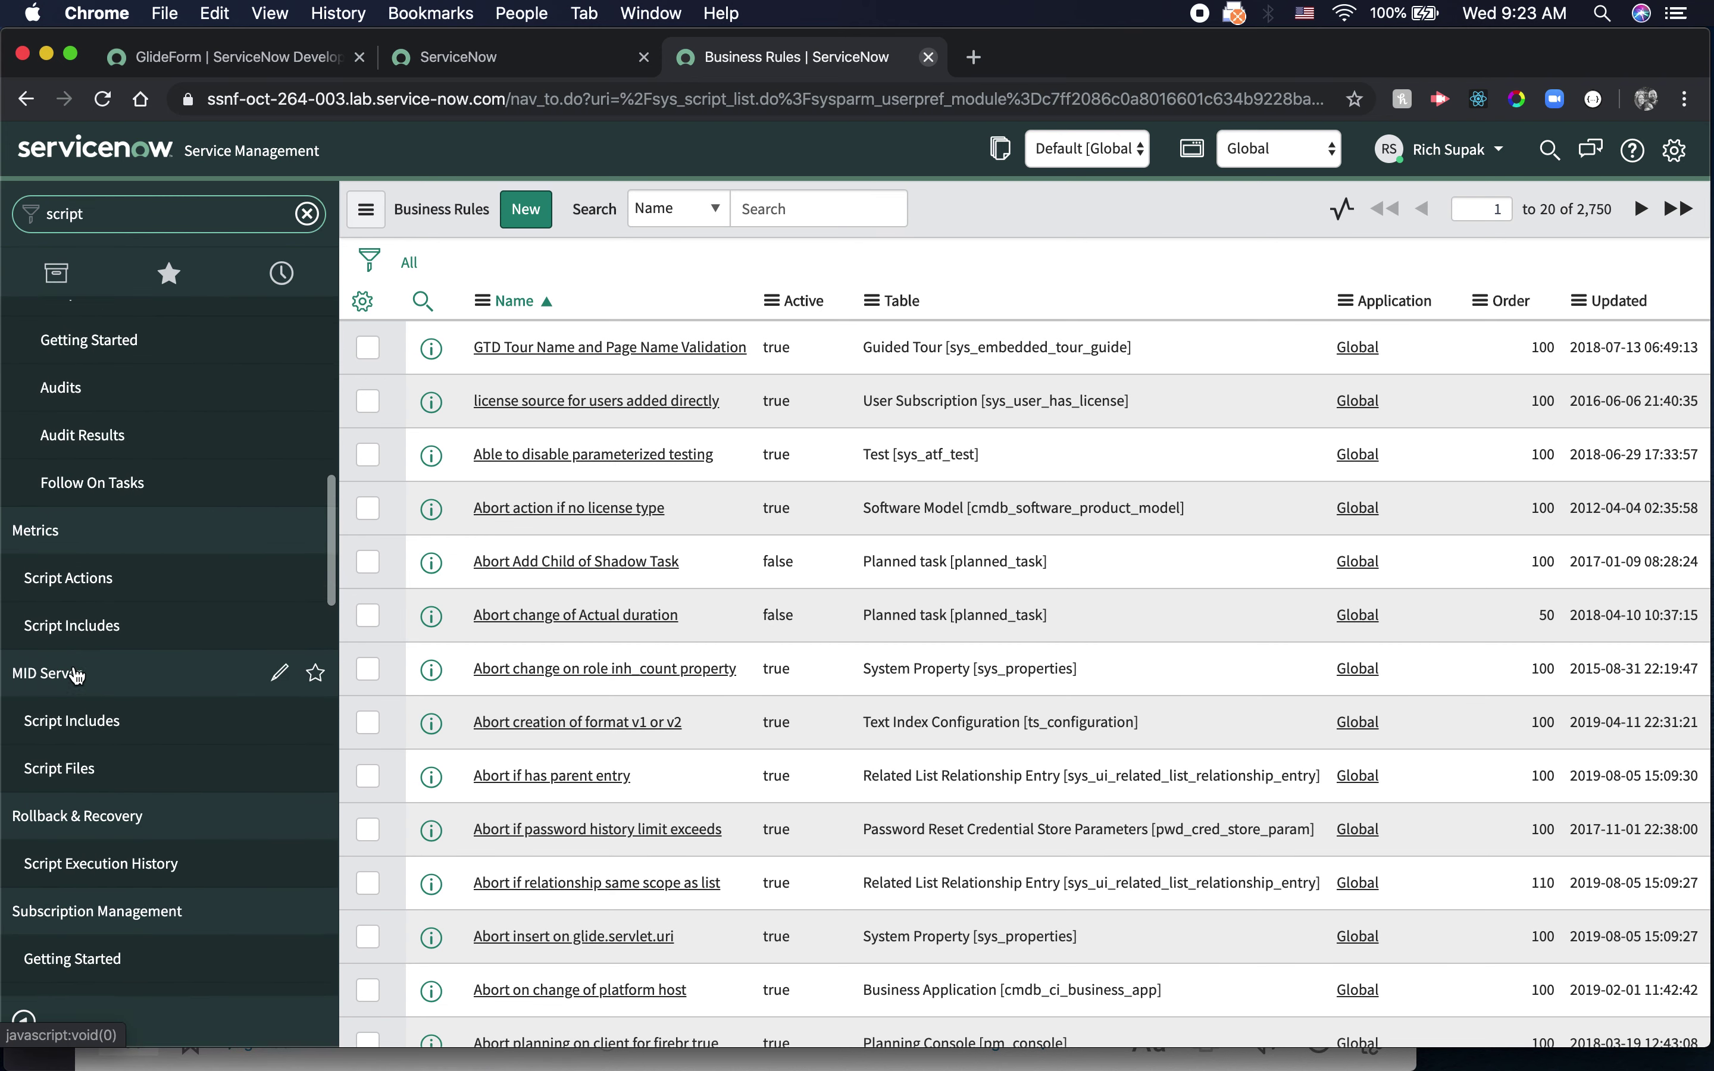
scroll(77, 675, "down", 12)
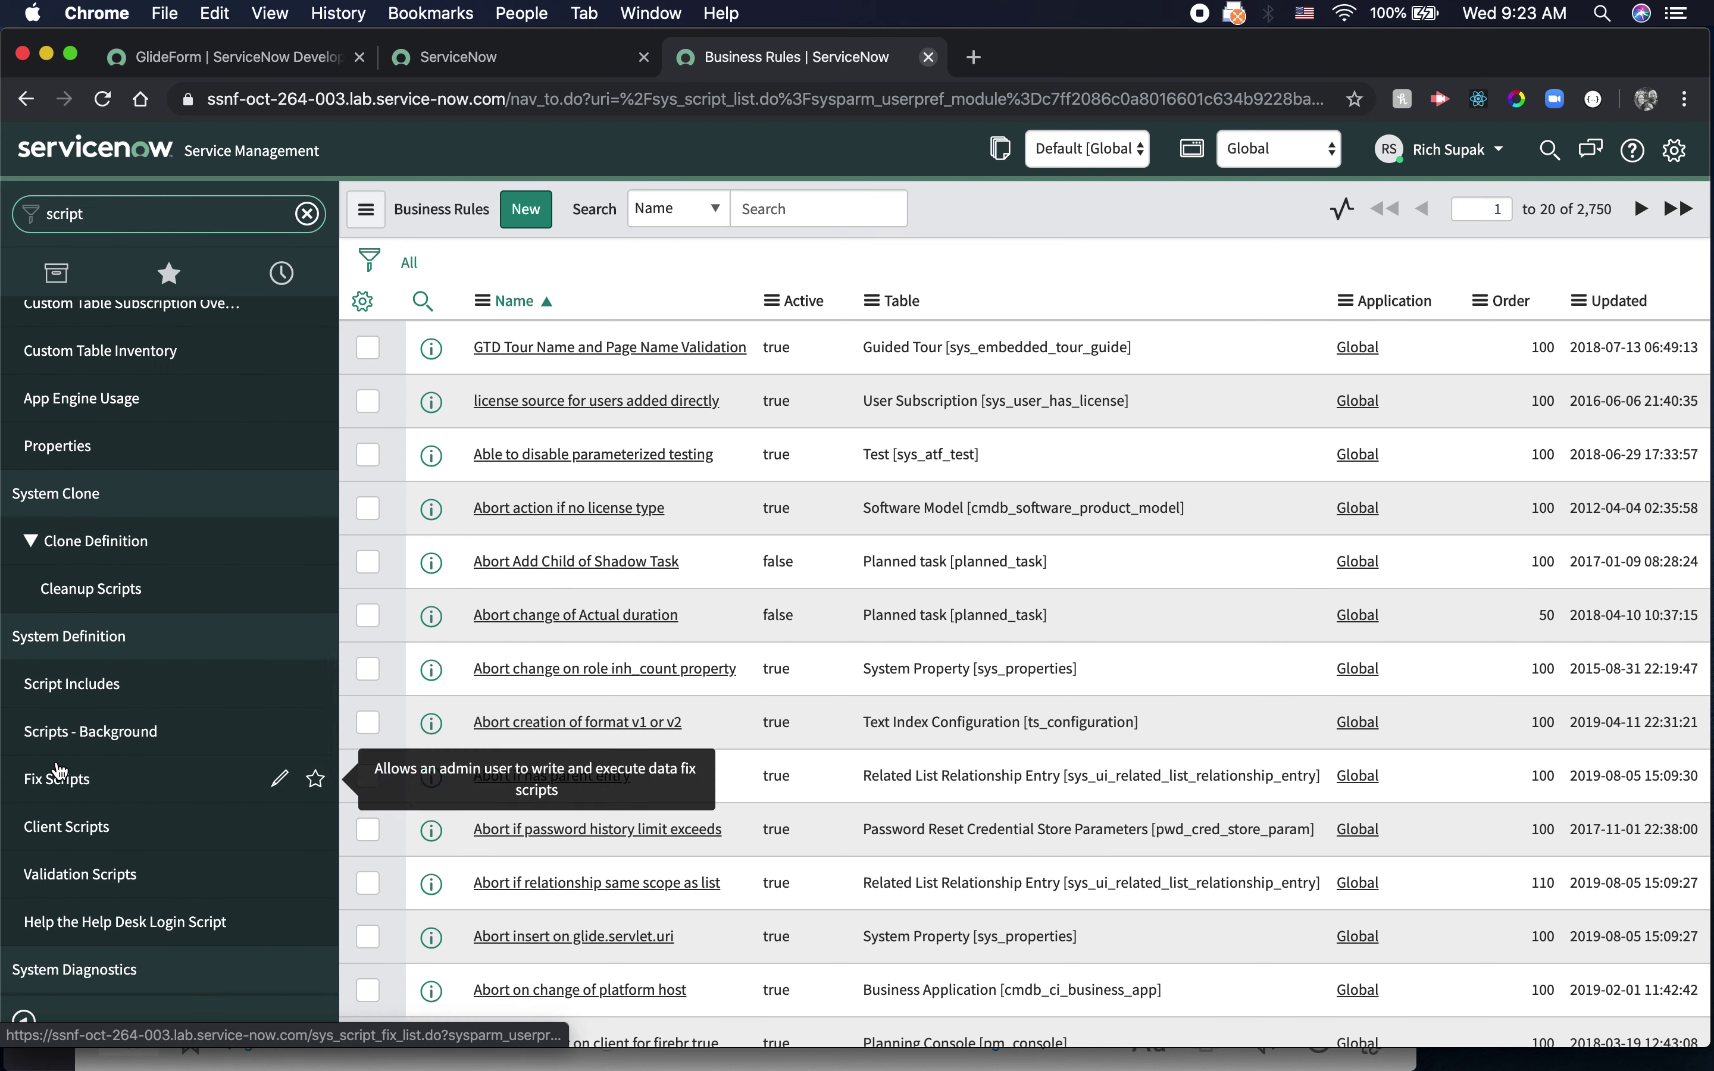
key("BackSpace")
key("BackSpace")
key("BackSpace")
key("BackSpace")
key("BackSpace")
key("BackSpace")
- Filter the navigator by "debugger", launch the Script Debugger under System Diagnostics and dismiss the notification request
type("de")
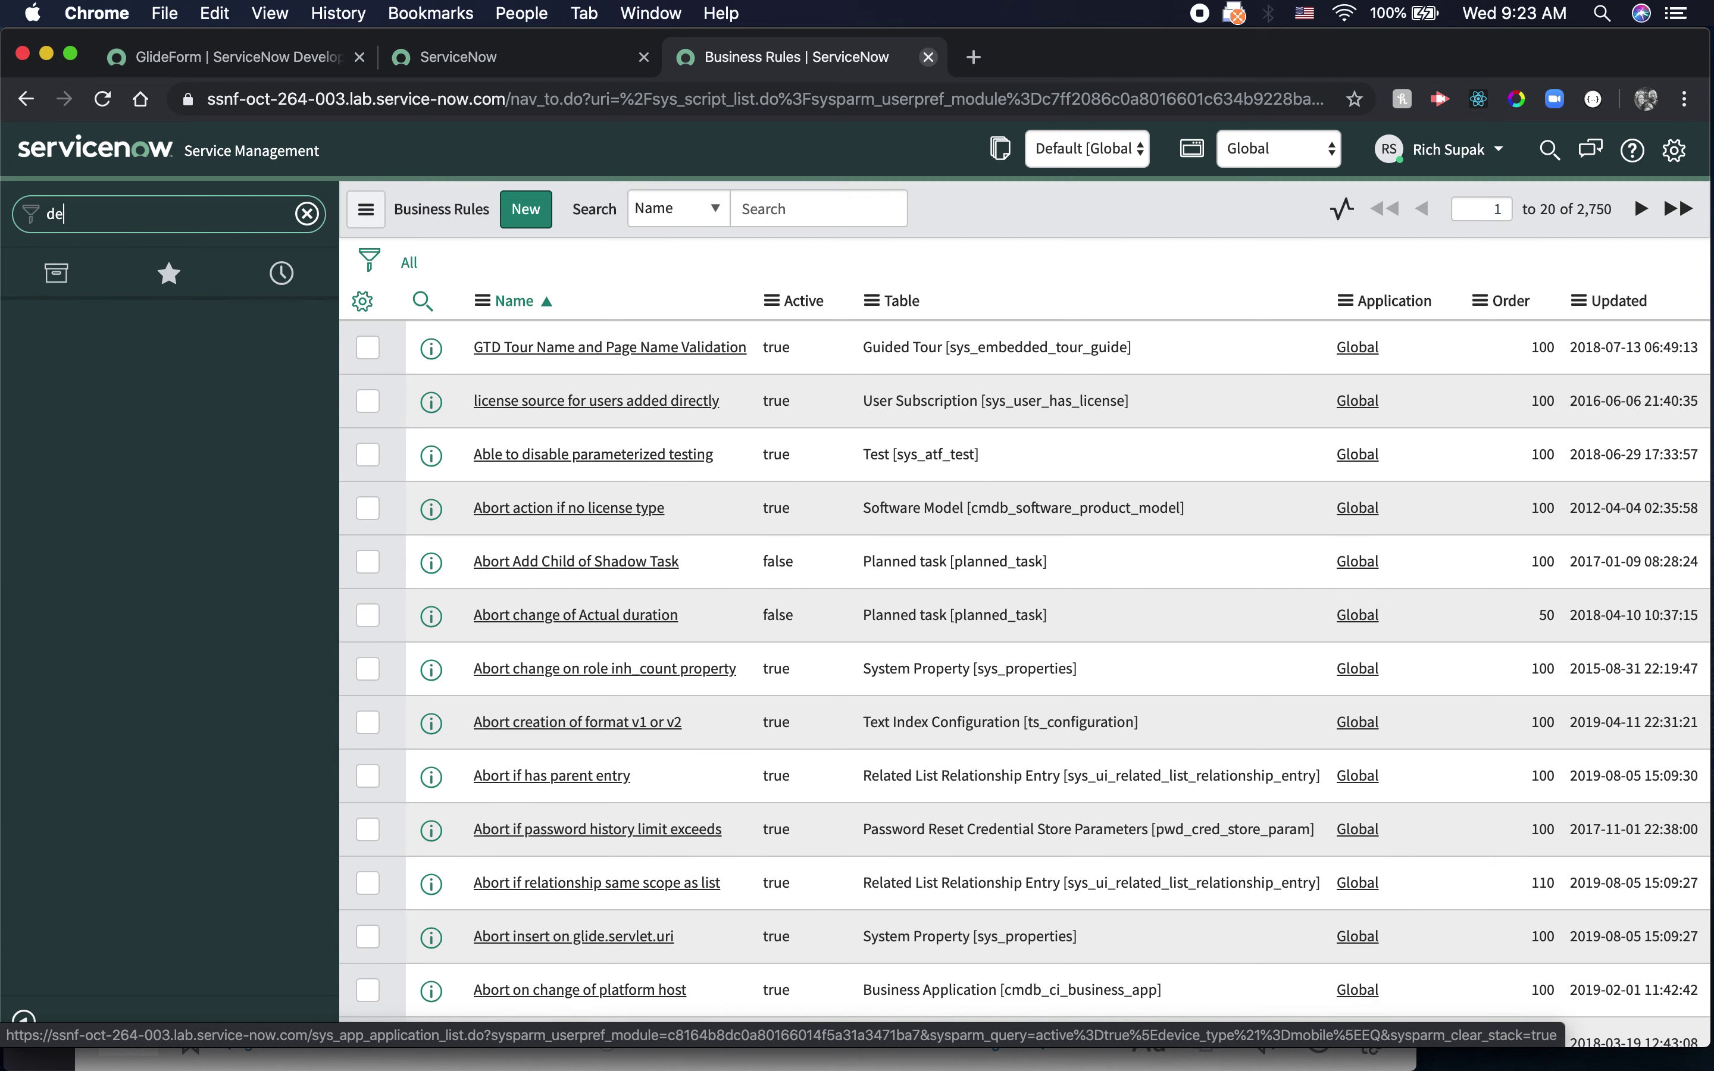
type("bugger")
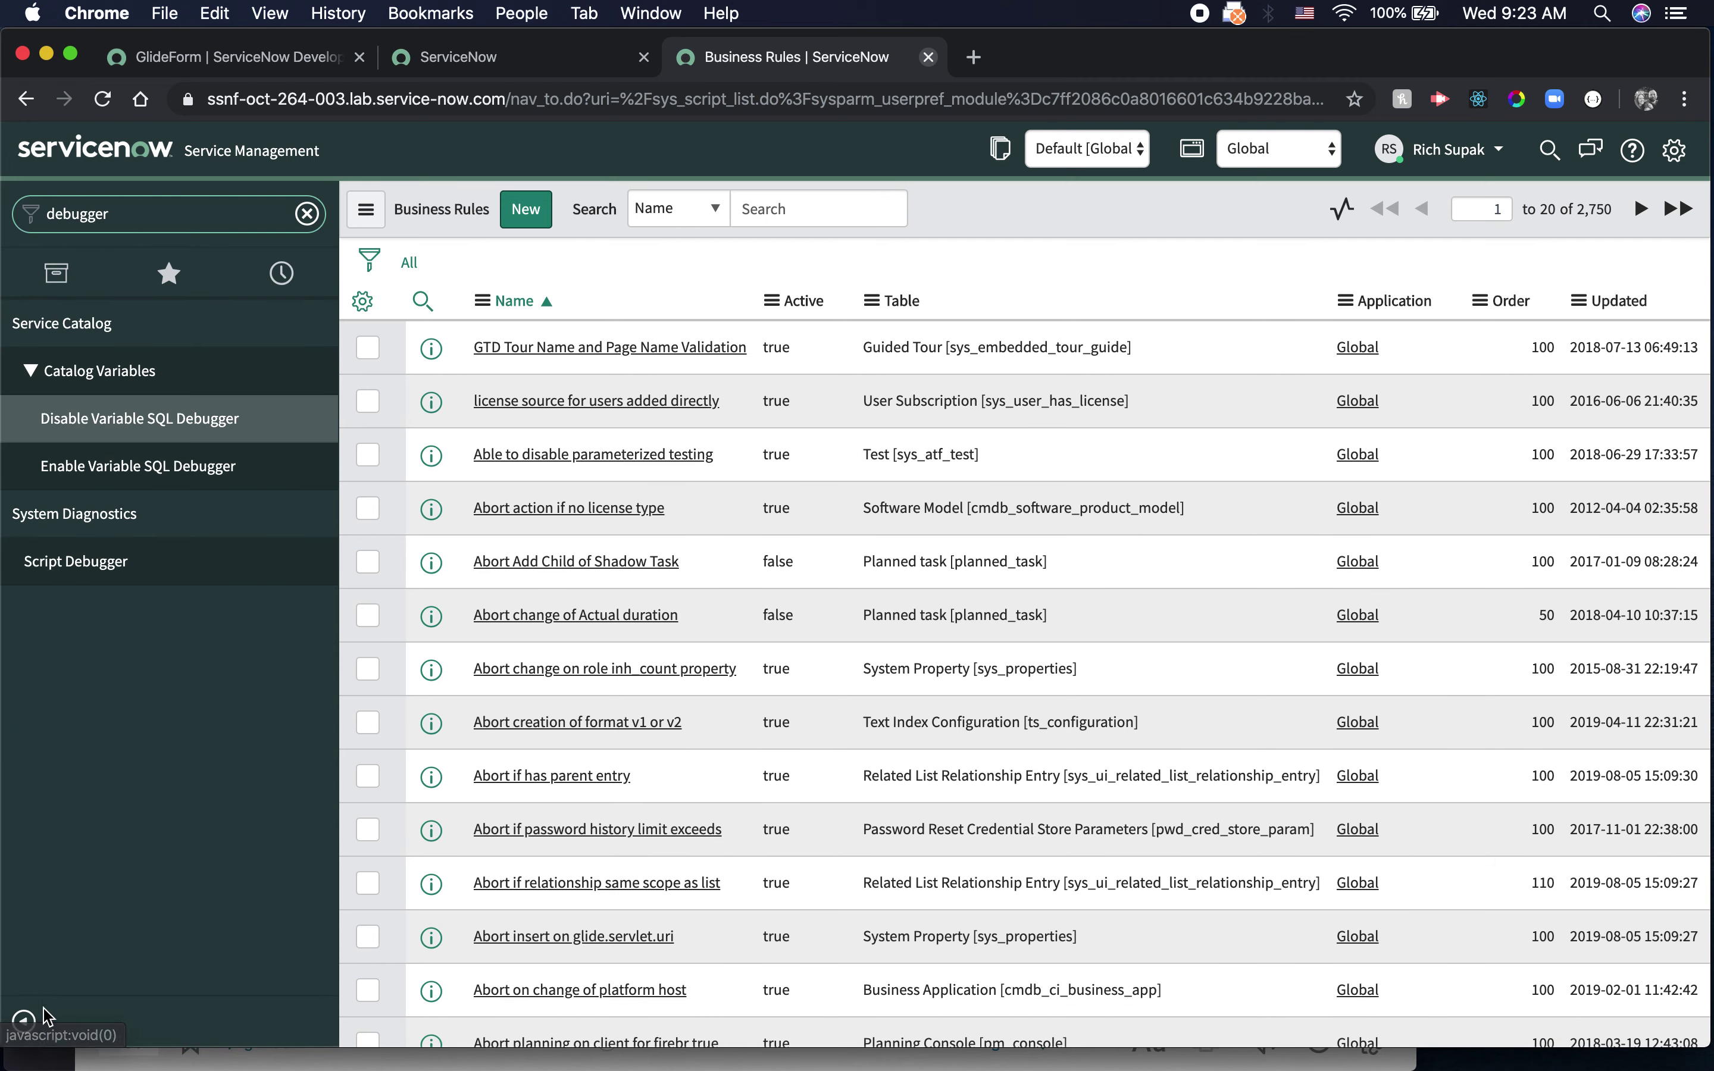
left_click(92, 576)
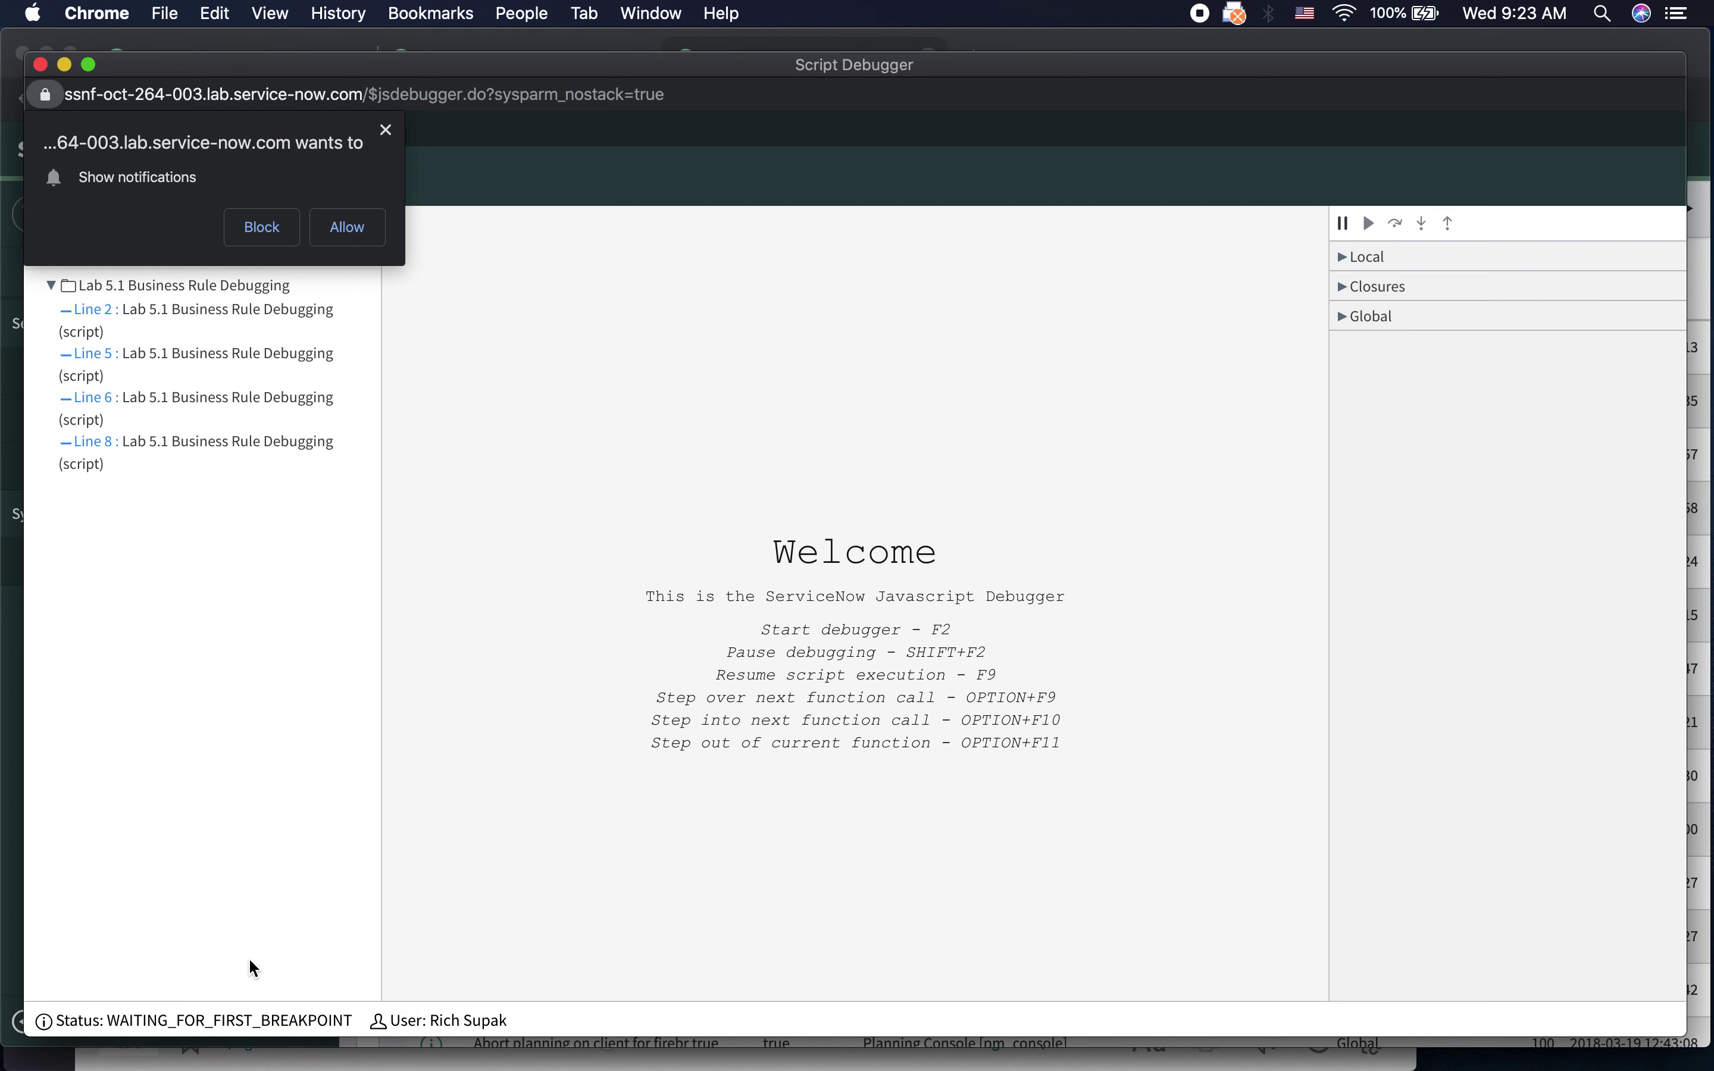
left_click(386, 130)
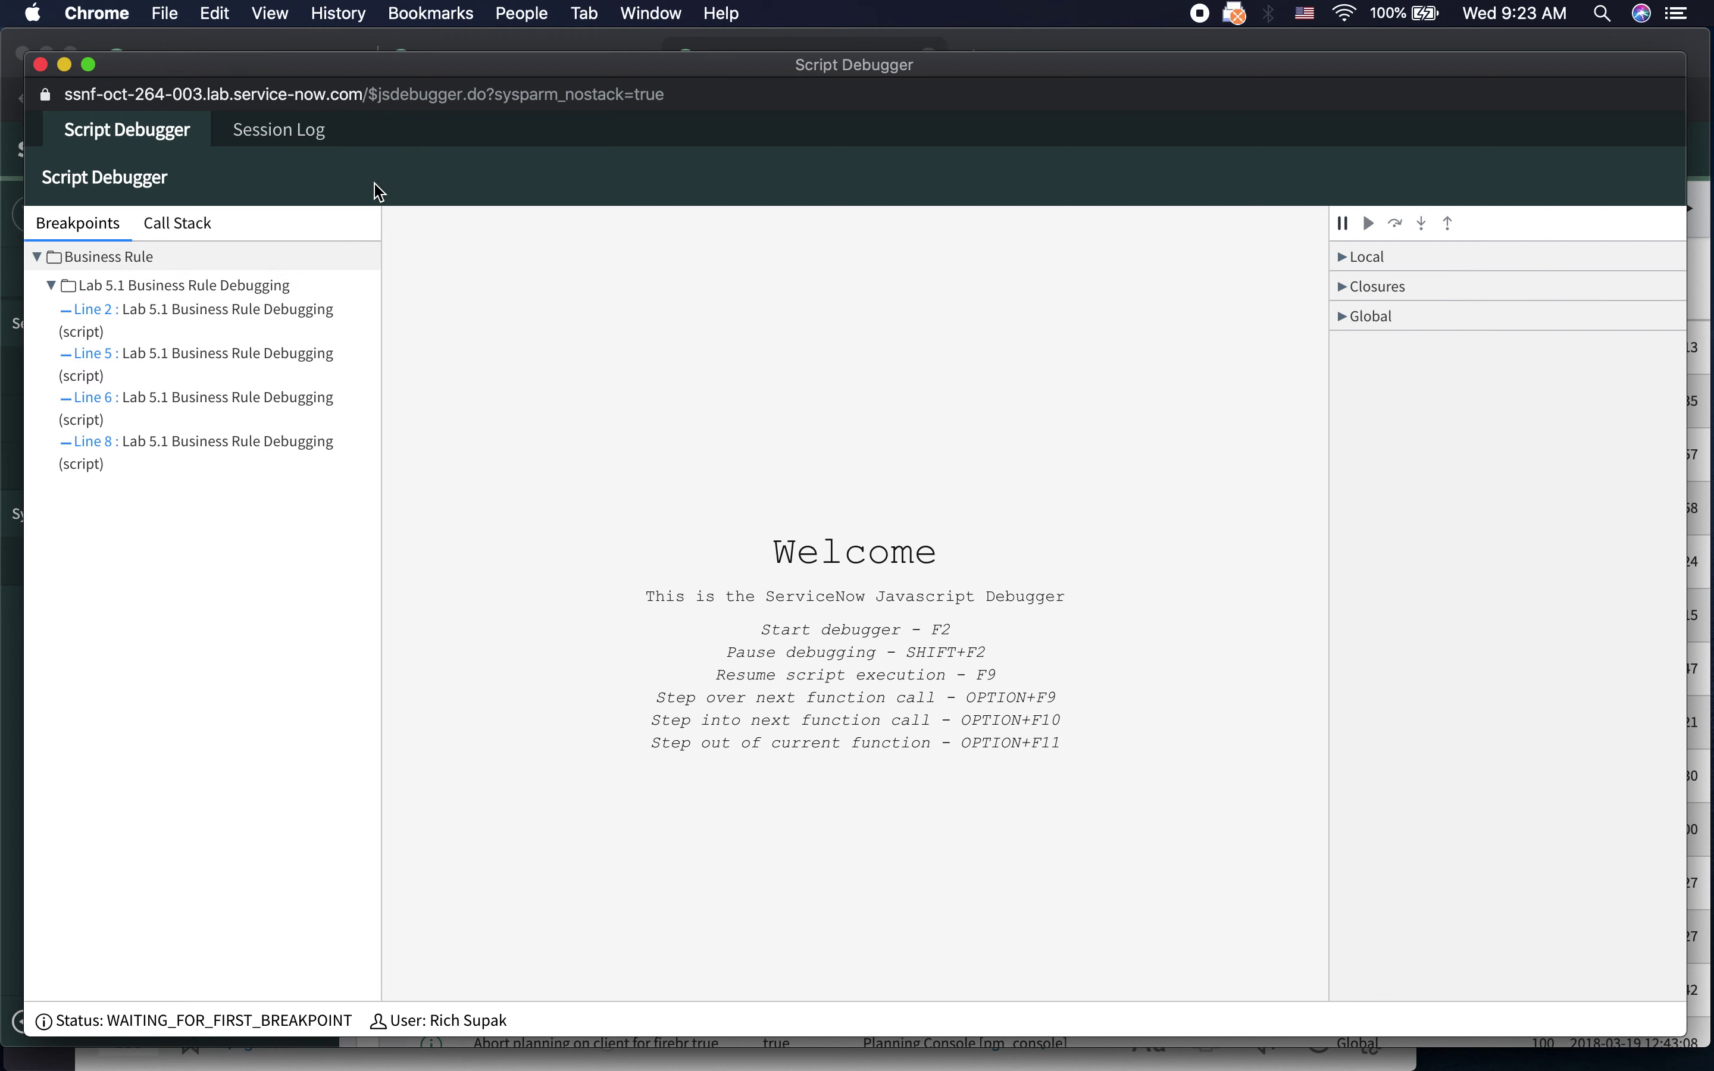
- Return to the main ServiceNow window, filter the navigator by "open", and open incident INC0010004 from the Incident Open list
left_click(4, 921)
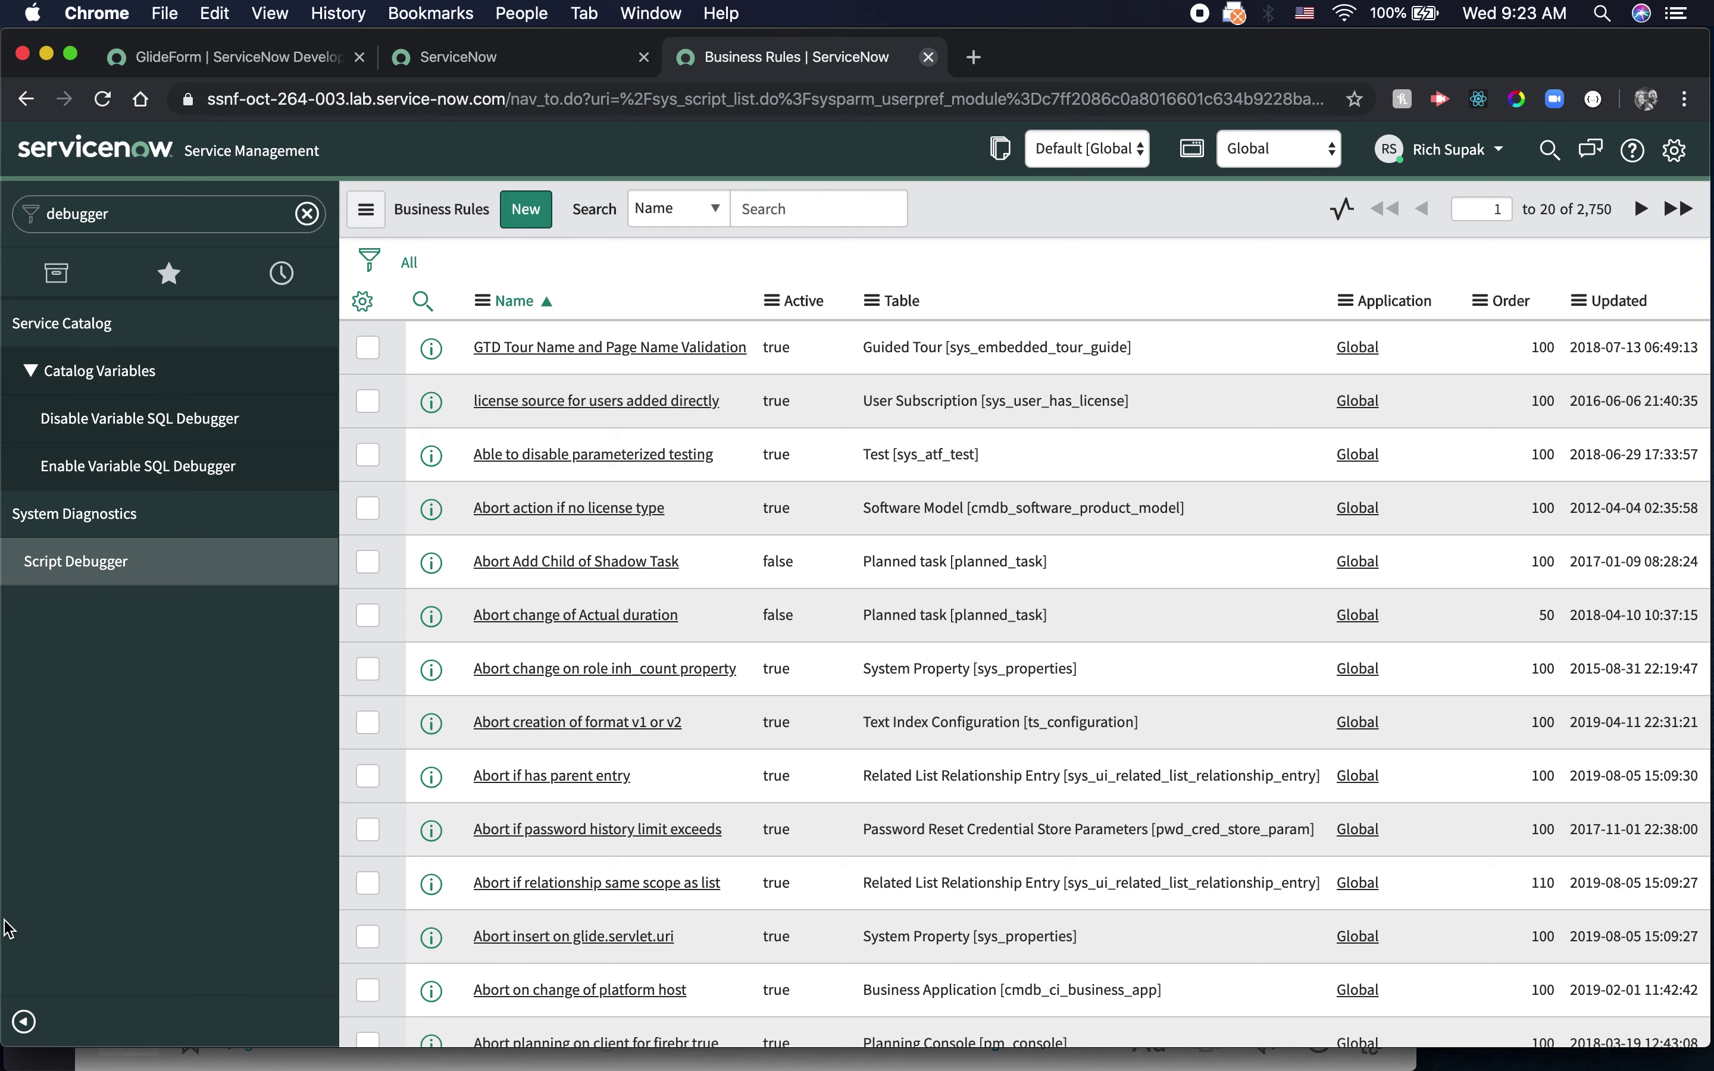
left_click(162, 216)
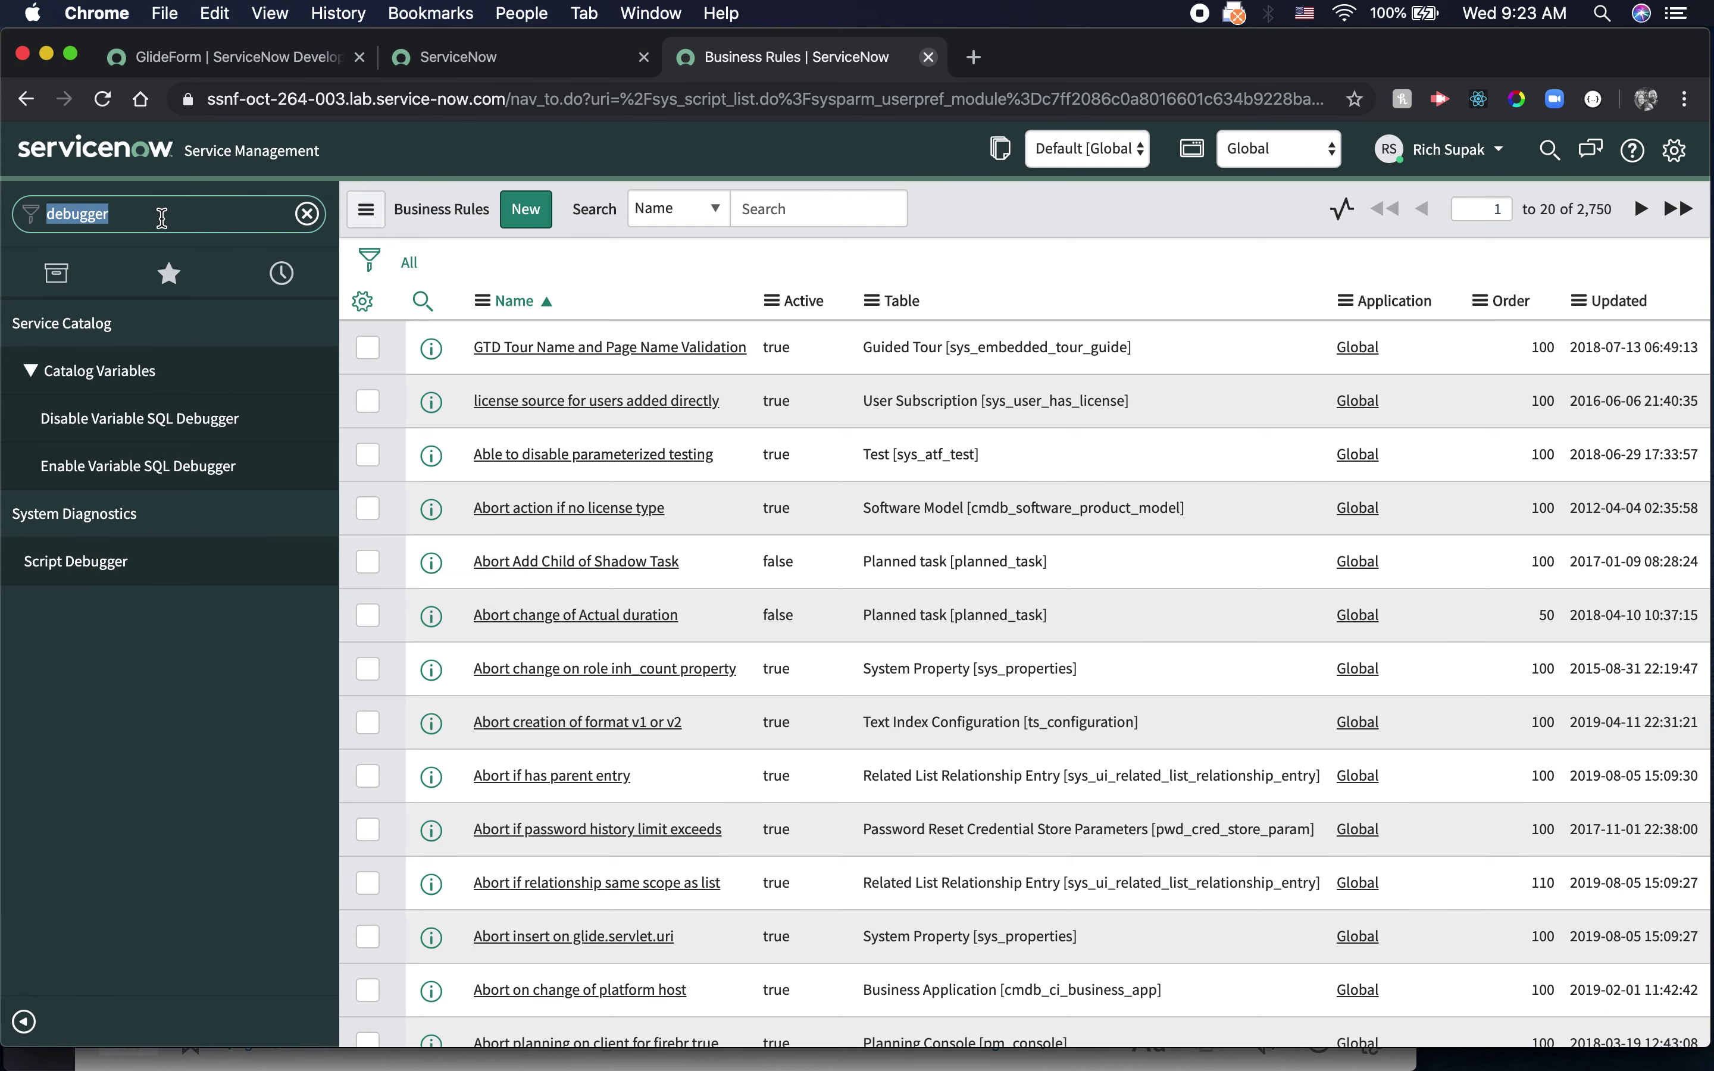
type("open")
left_click(77, 368)
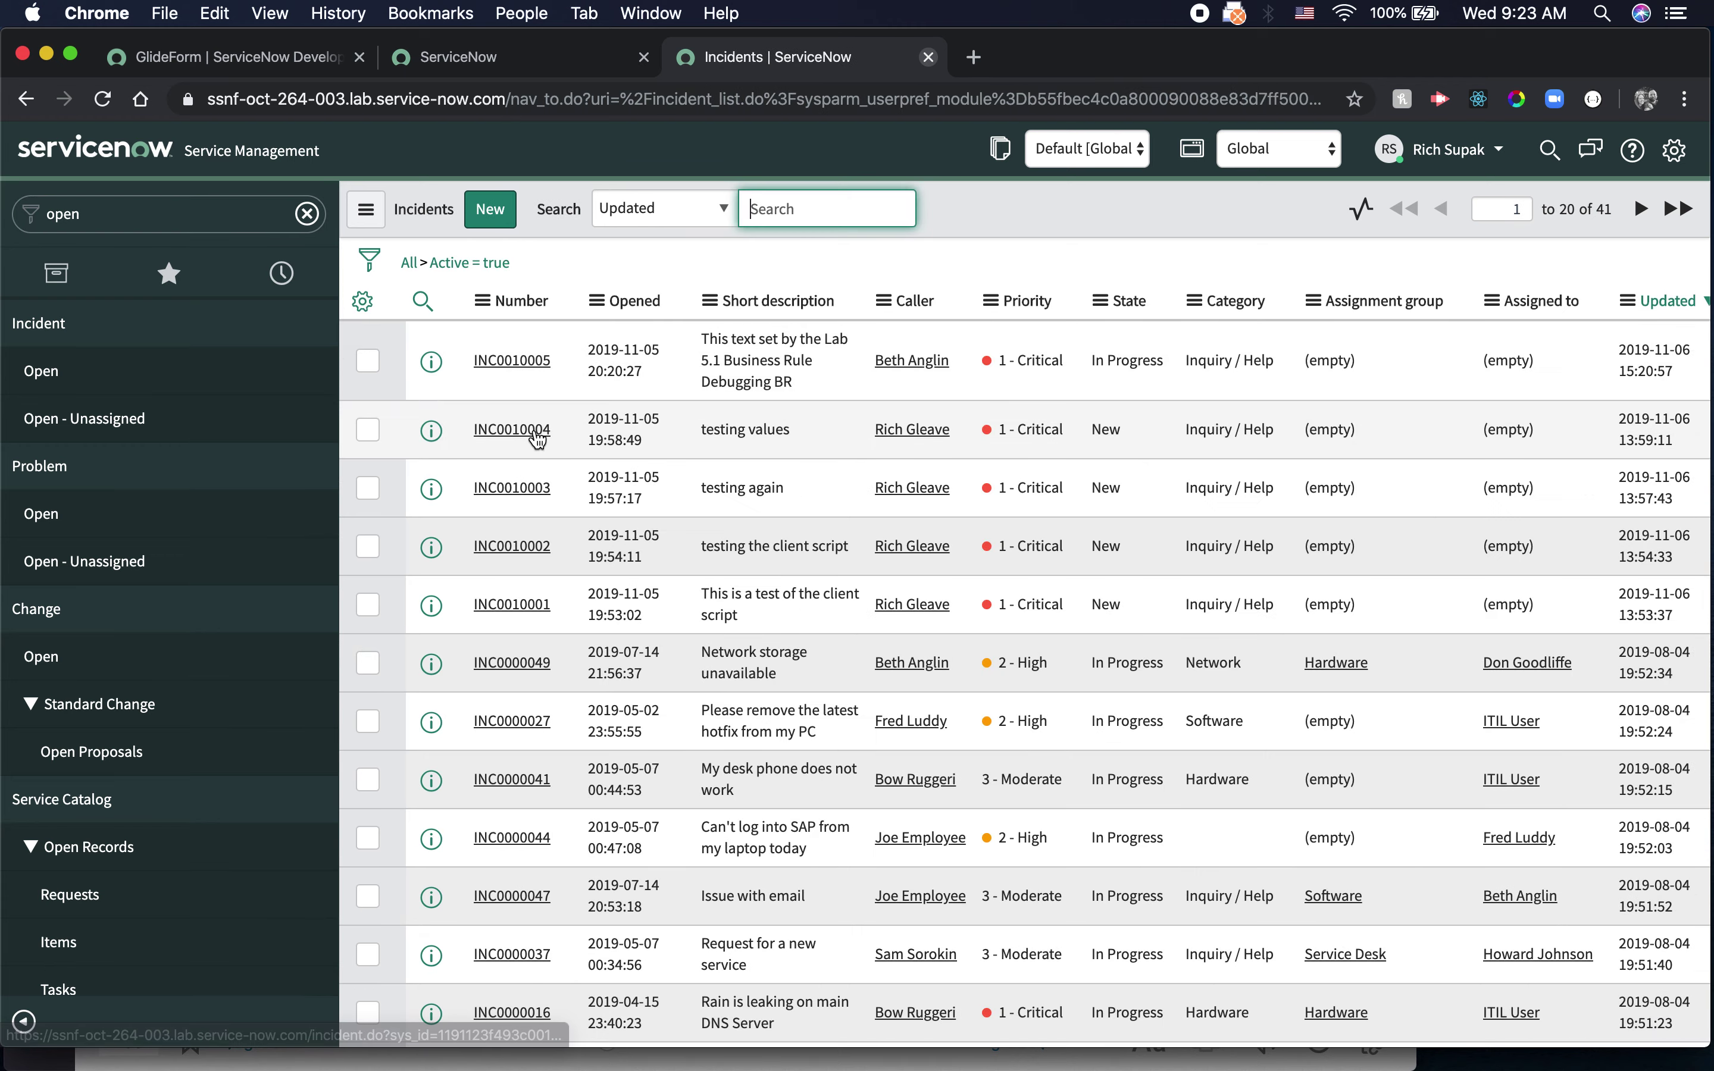
left_click(536, 433)
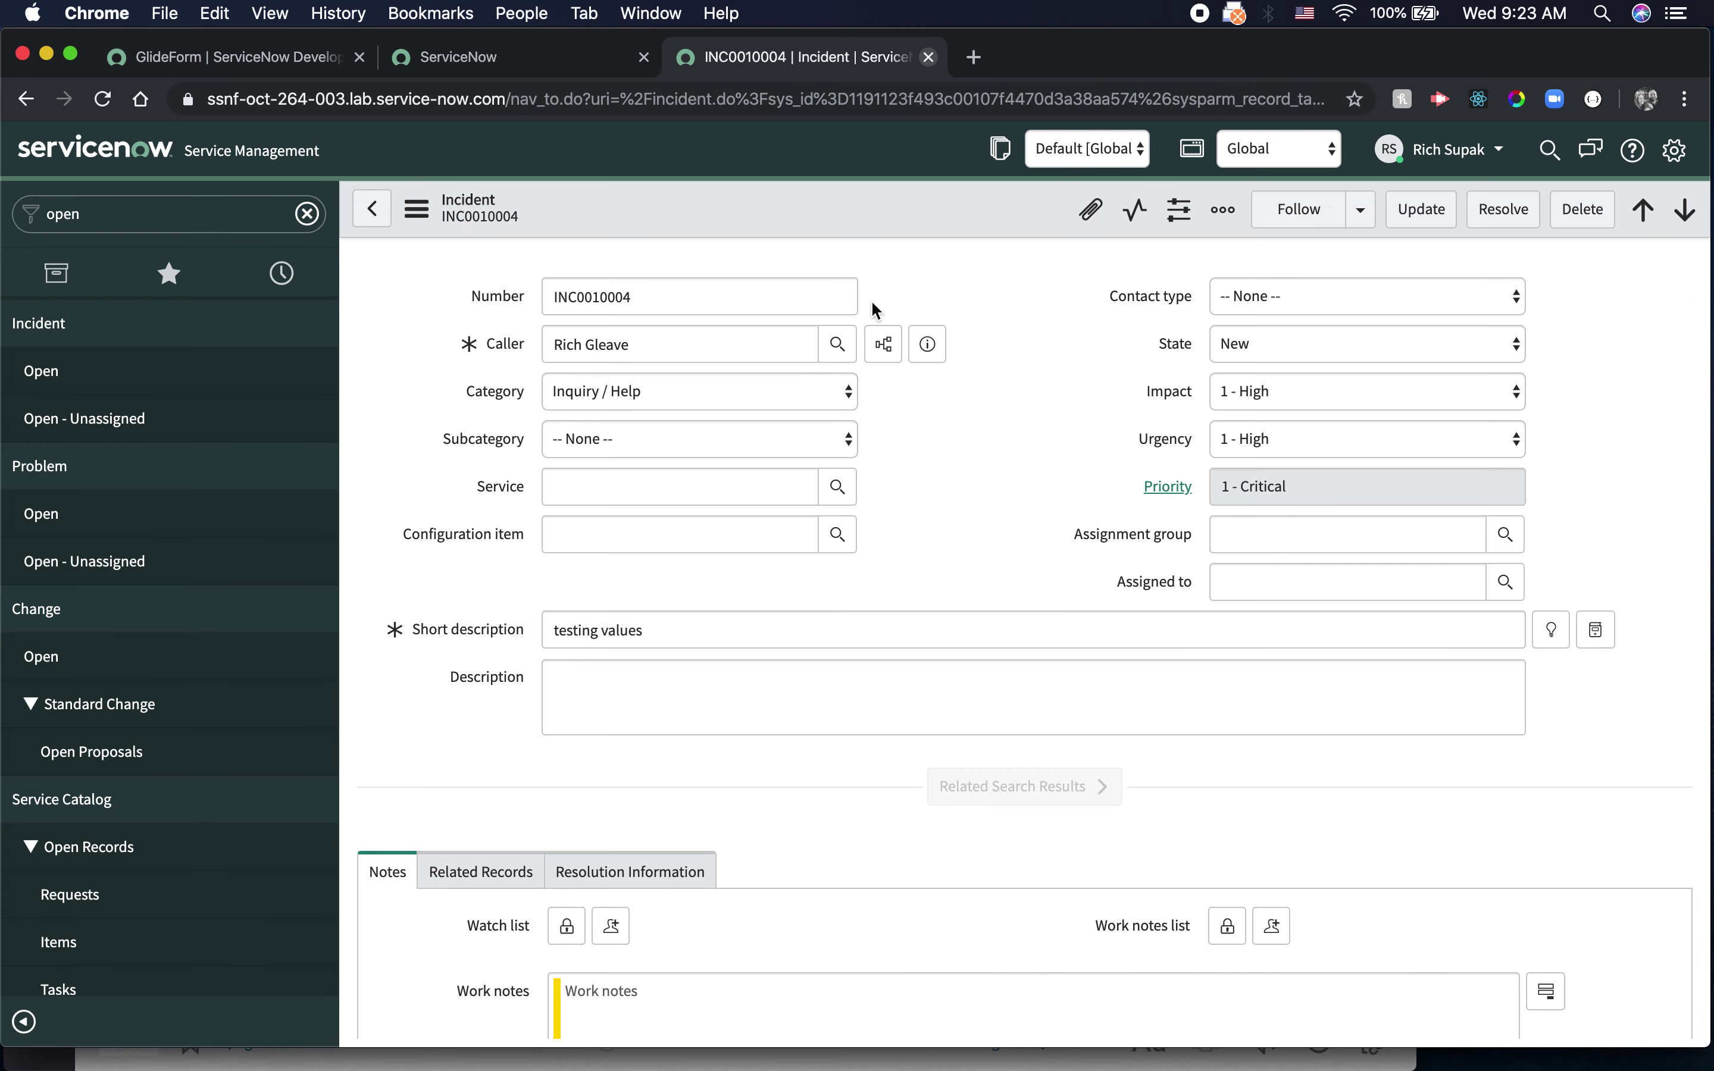
- Set the incident's State to In Progress and save the record to trigger the business rule
left_click(1392, 343)
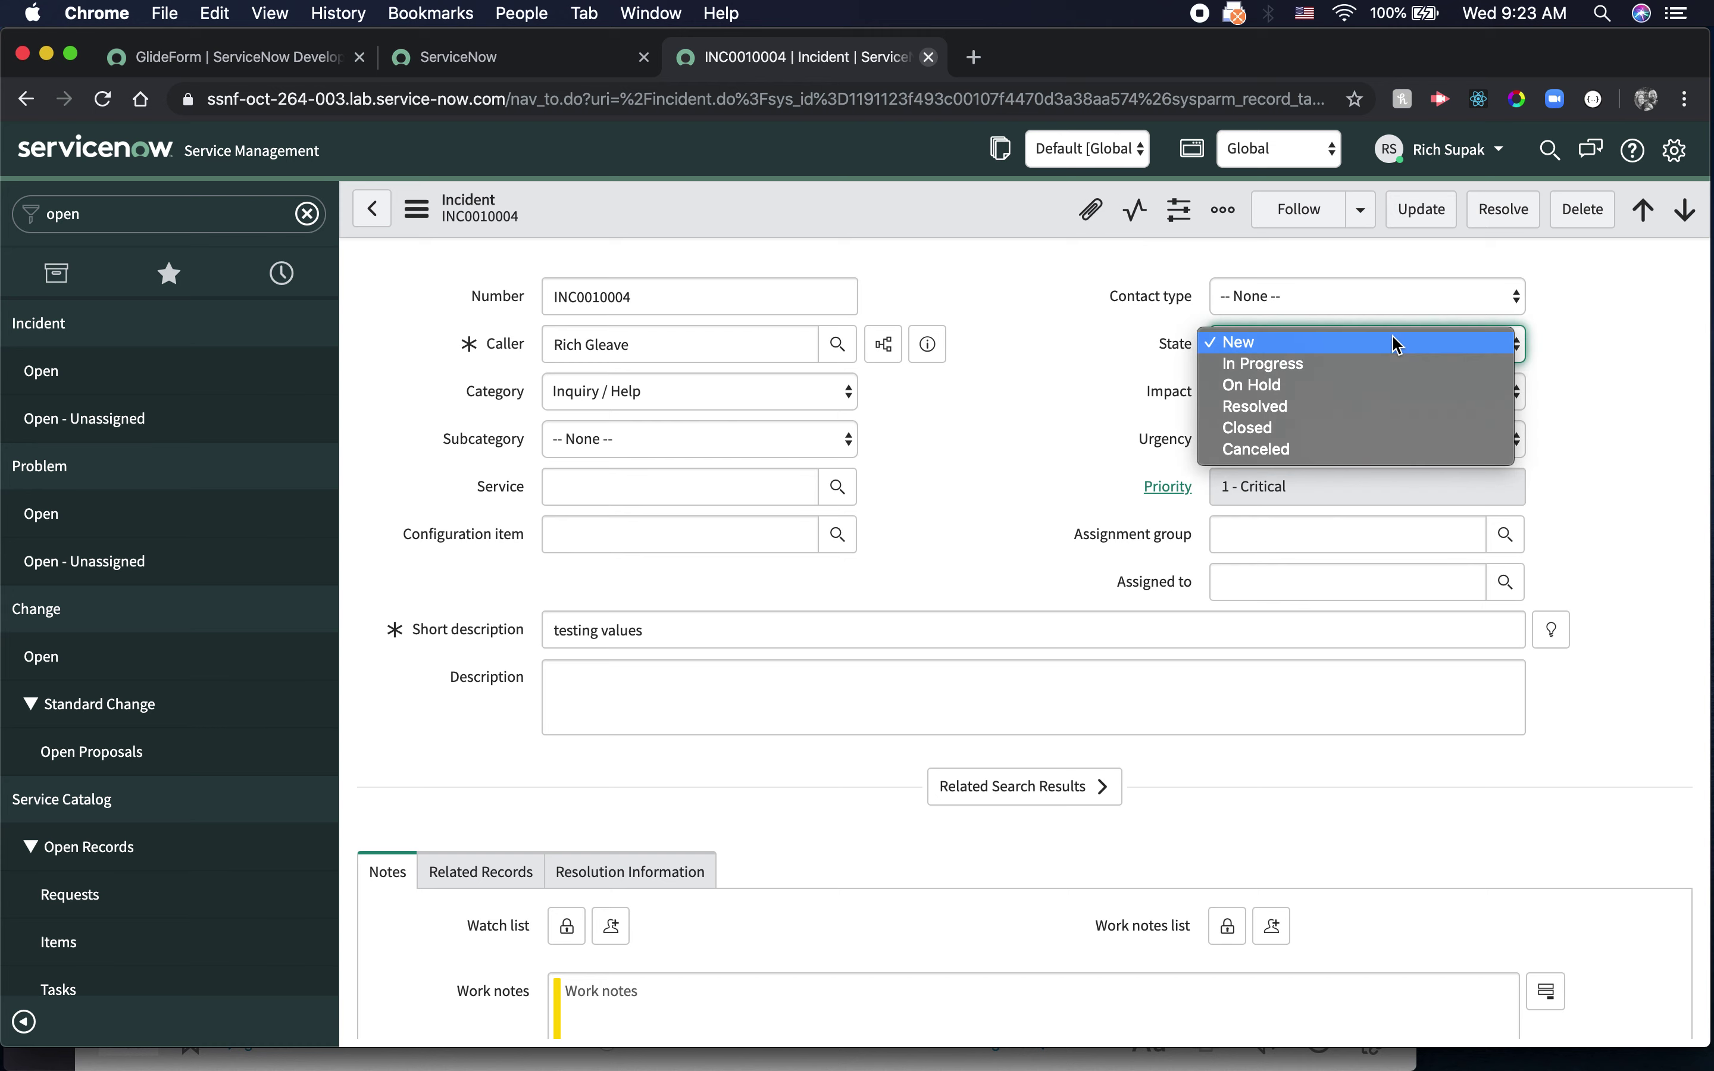
left_click(1352, 364)
right_click(945, 201)
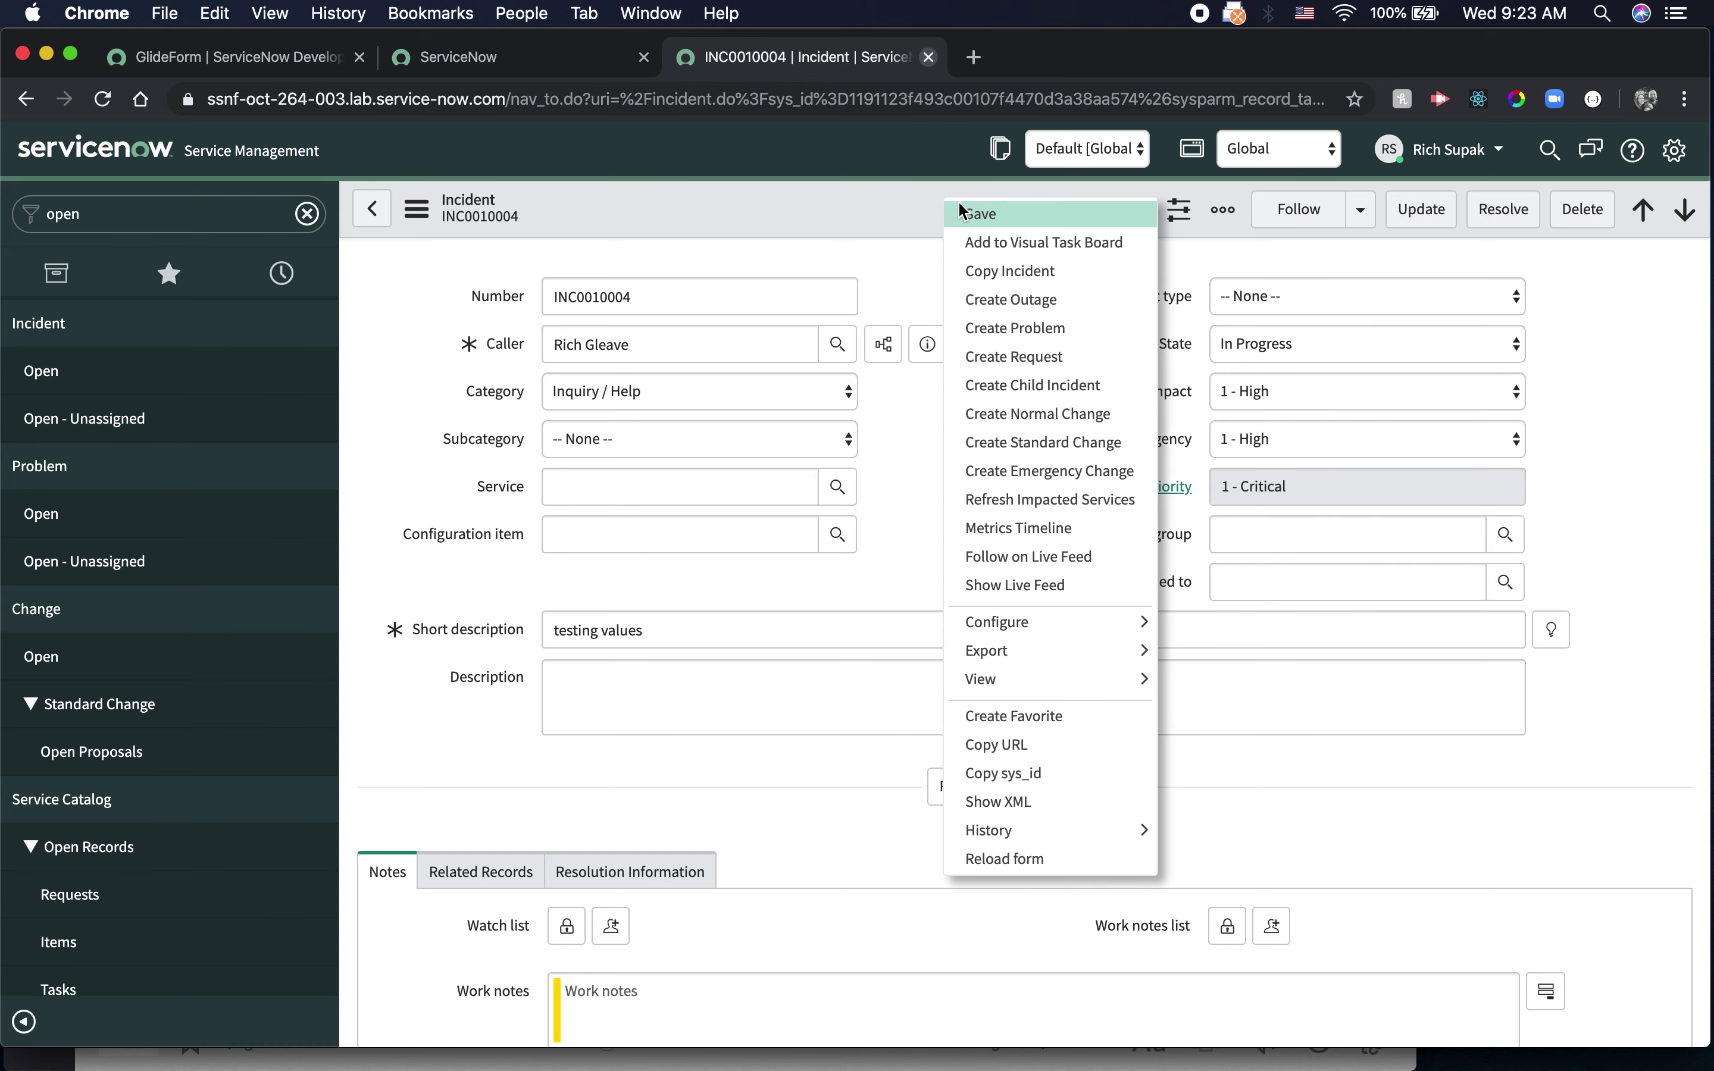
left_click(962, 212)
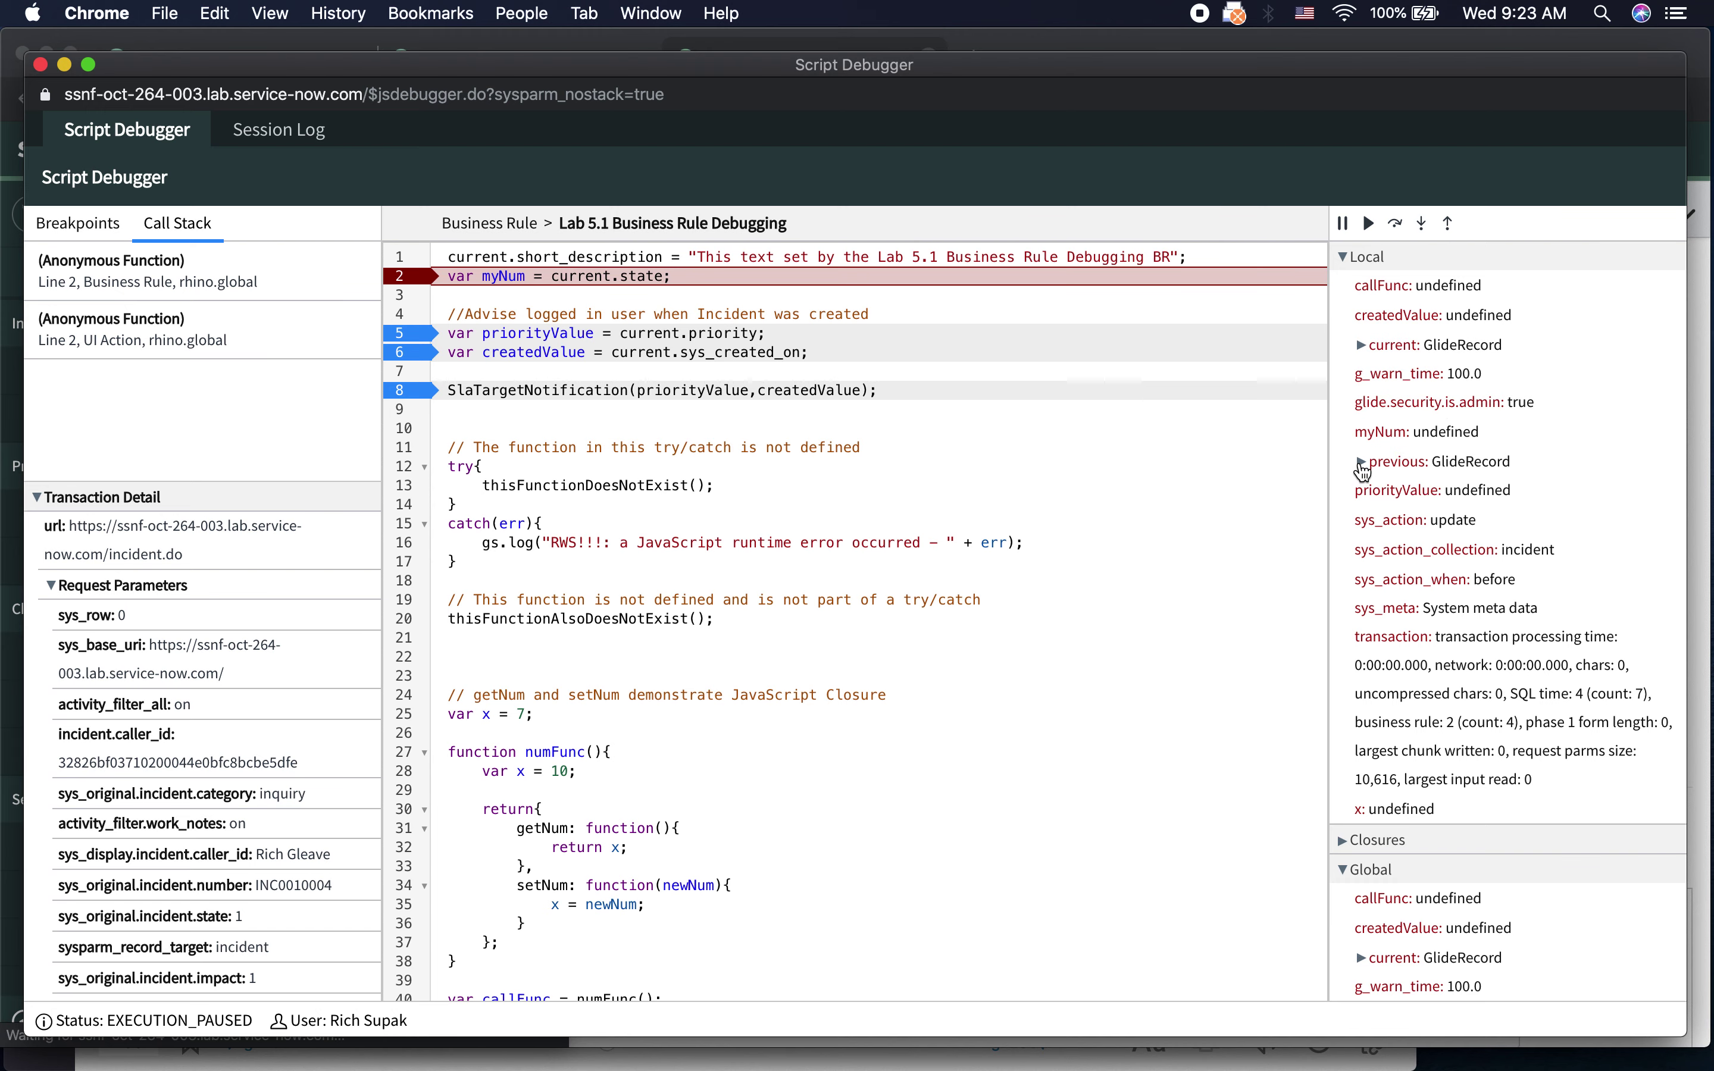
- Expand the previous GlideRecord under the Local variables and look through its field values
left_click(1397, 464)
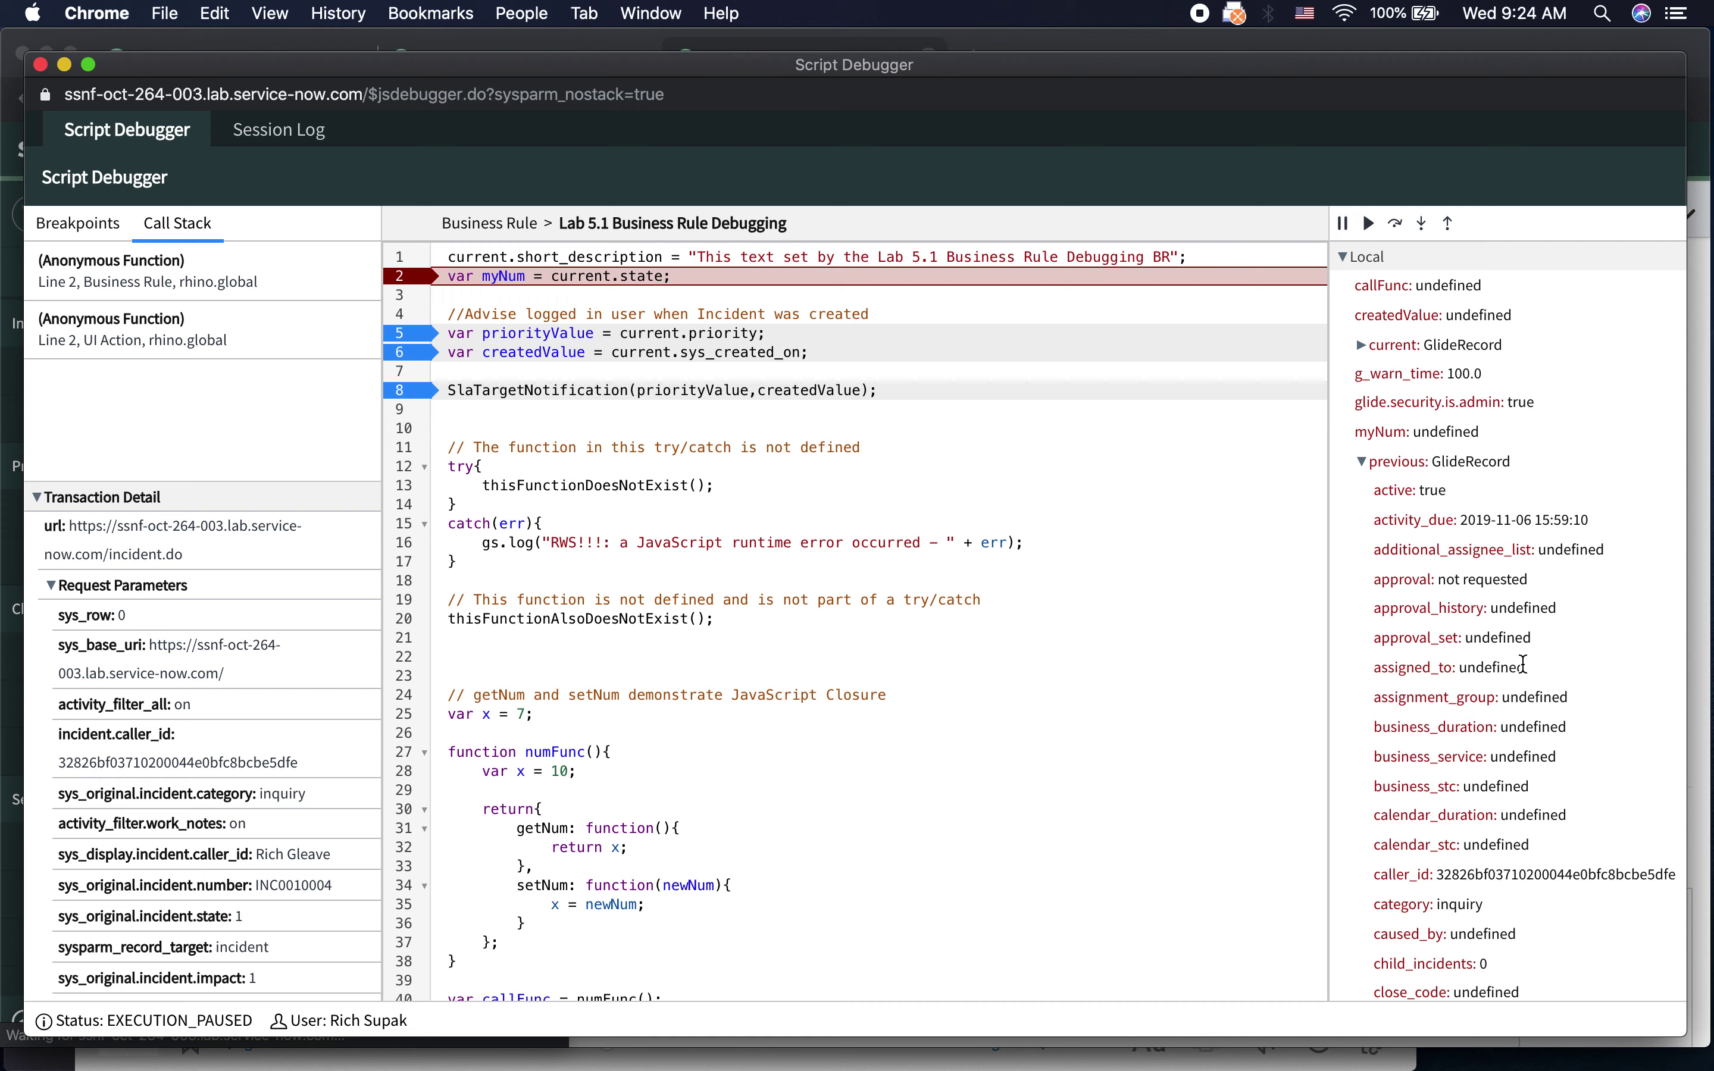
scroll(1398, 465, "down", 10)
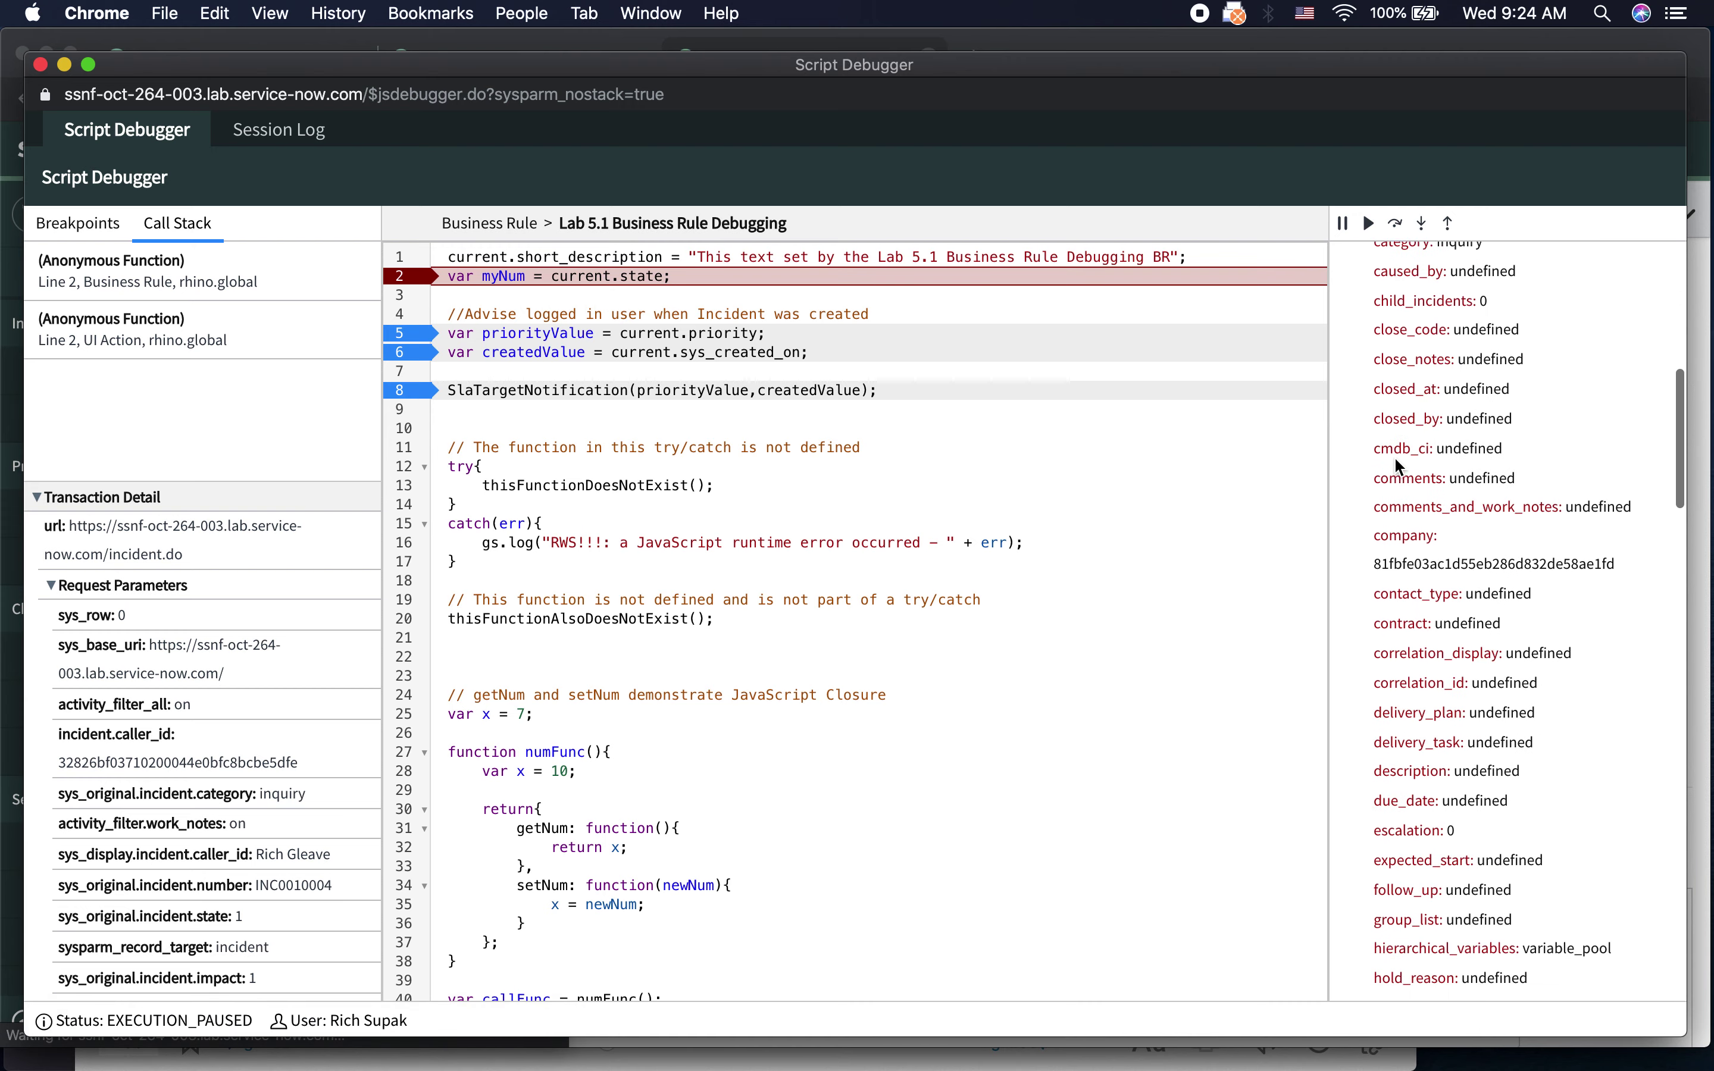
scroll(1399, 466, "down", 15)
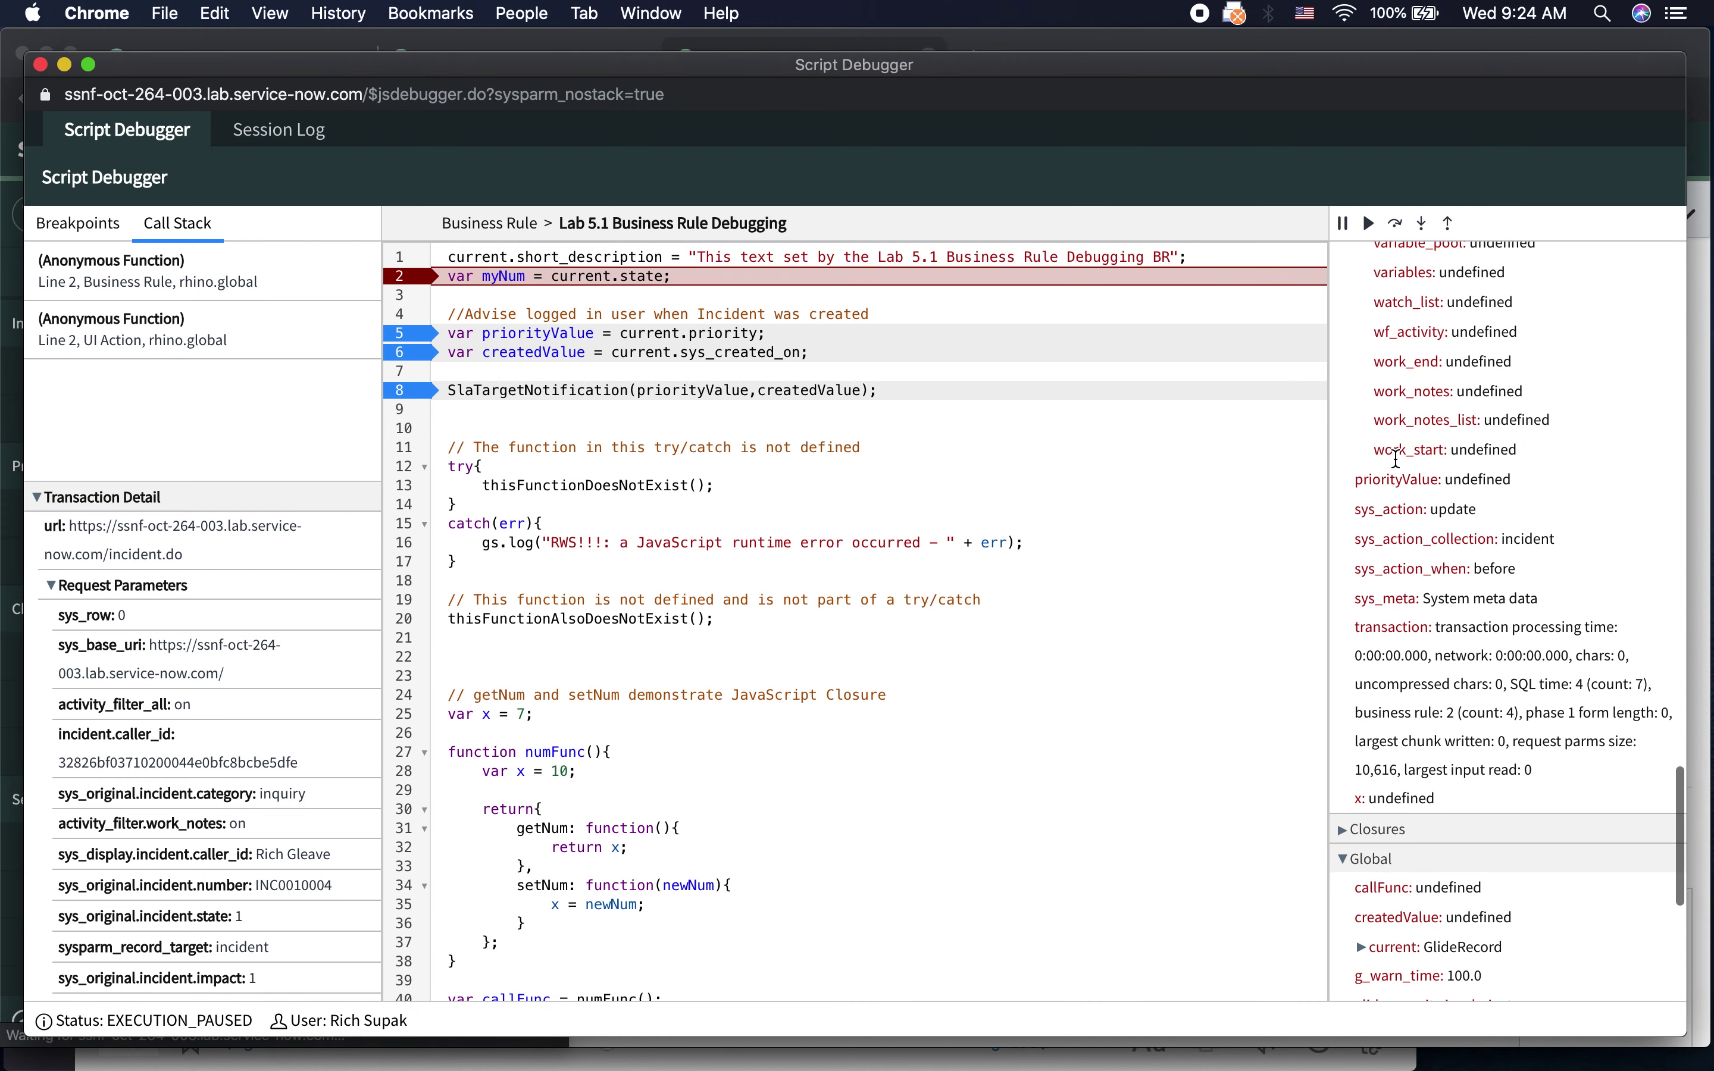
scroll(1396, 459, "down", 6)
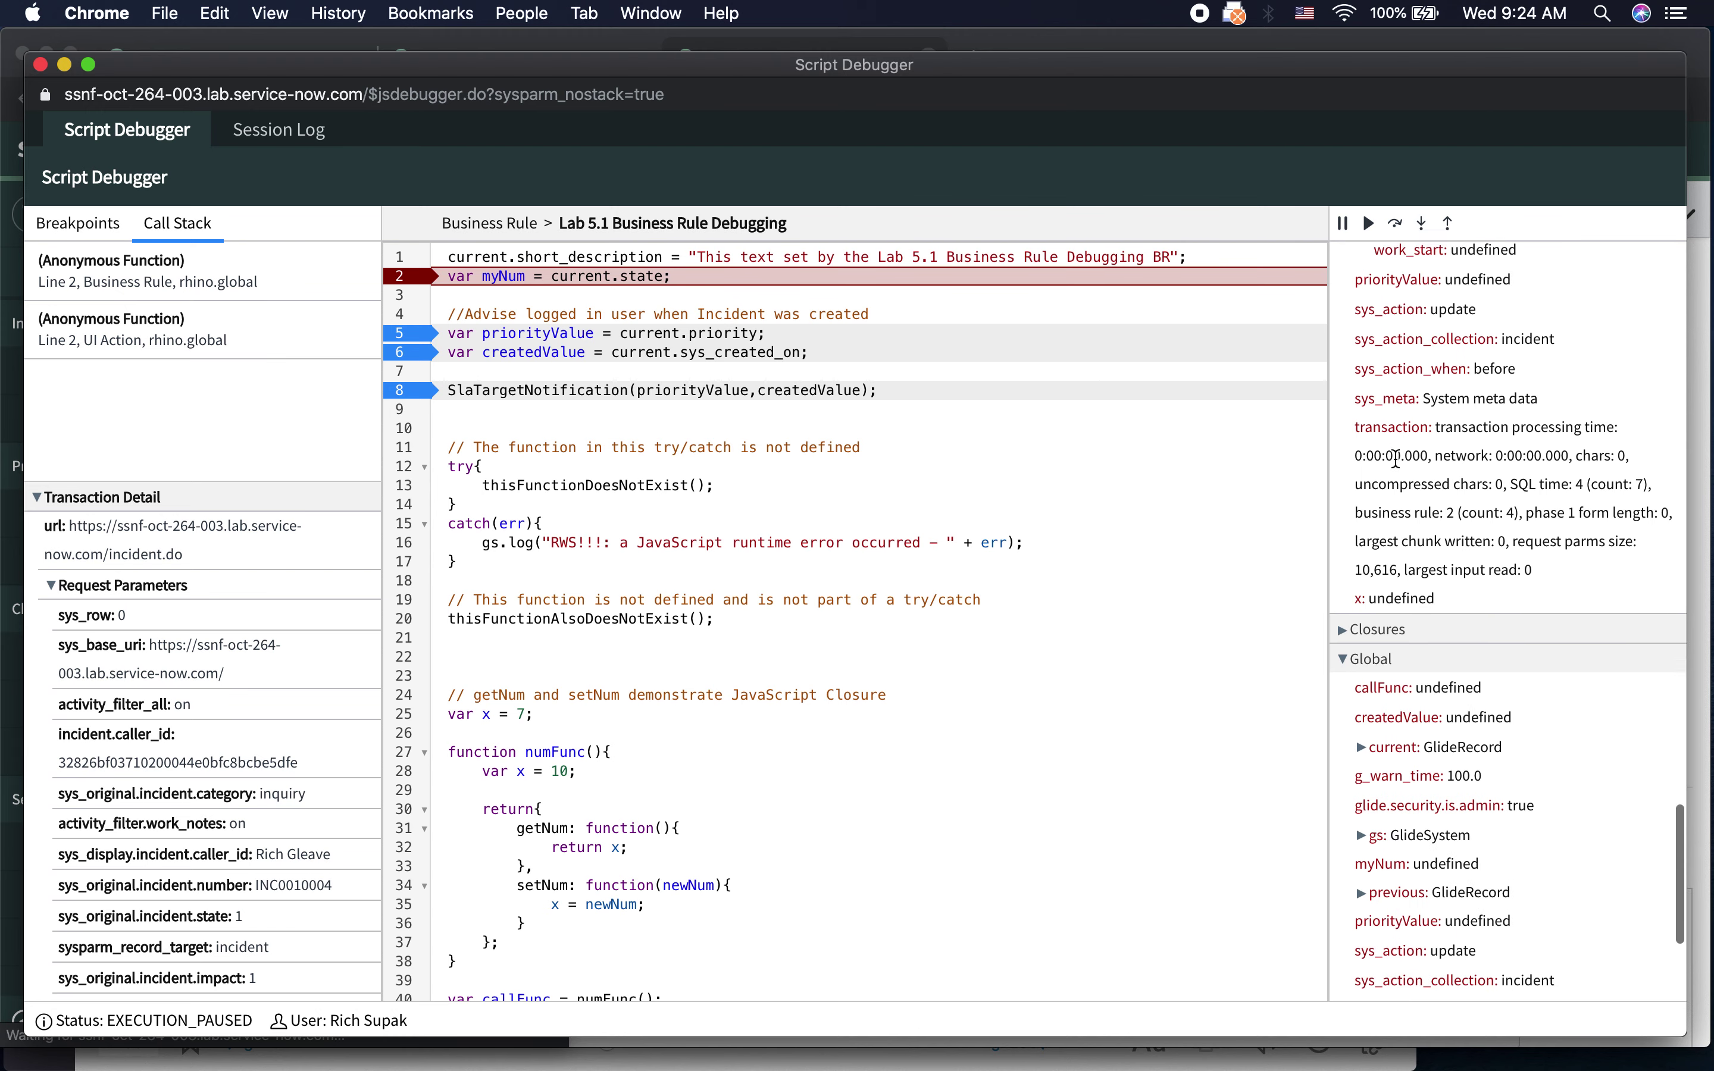
scroll(1396, 459, "down", 1)
- Expand the current GlideRecord under the Global variables and examine its fields, including short_description and state
left_click(1365, 735)
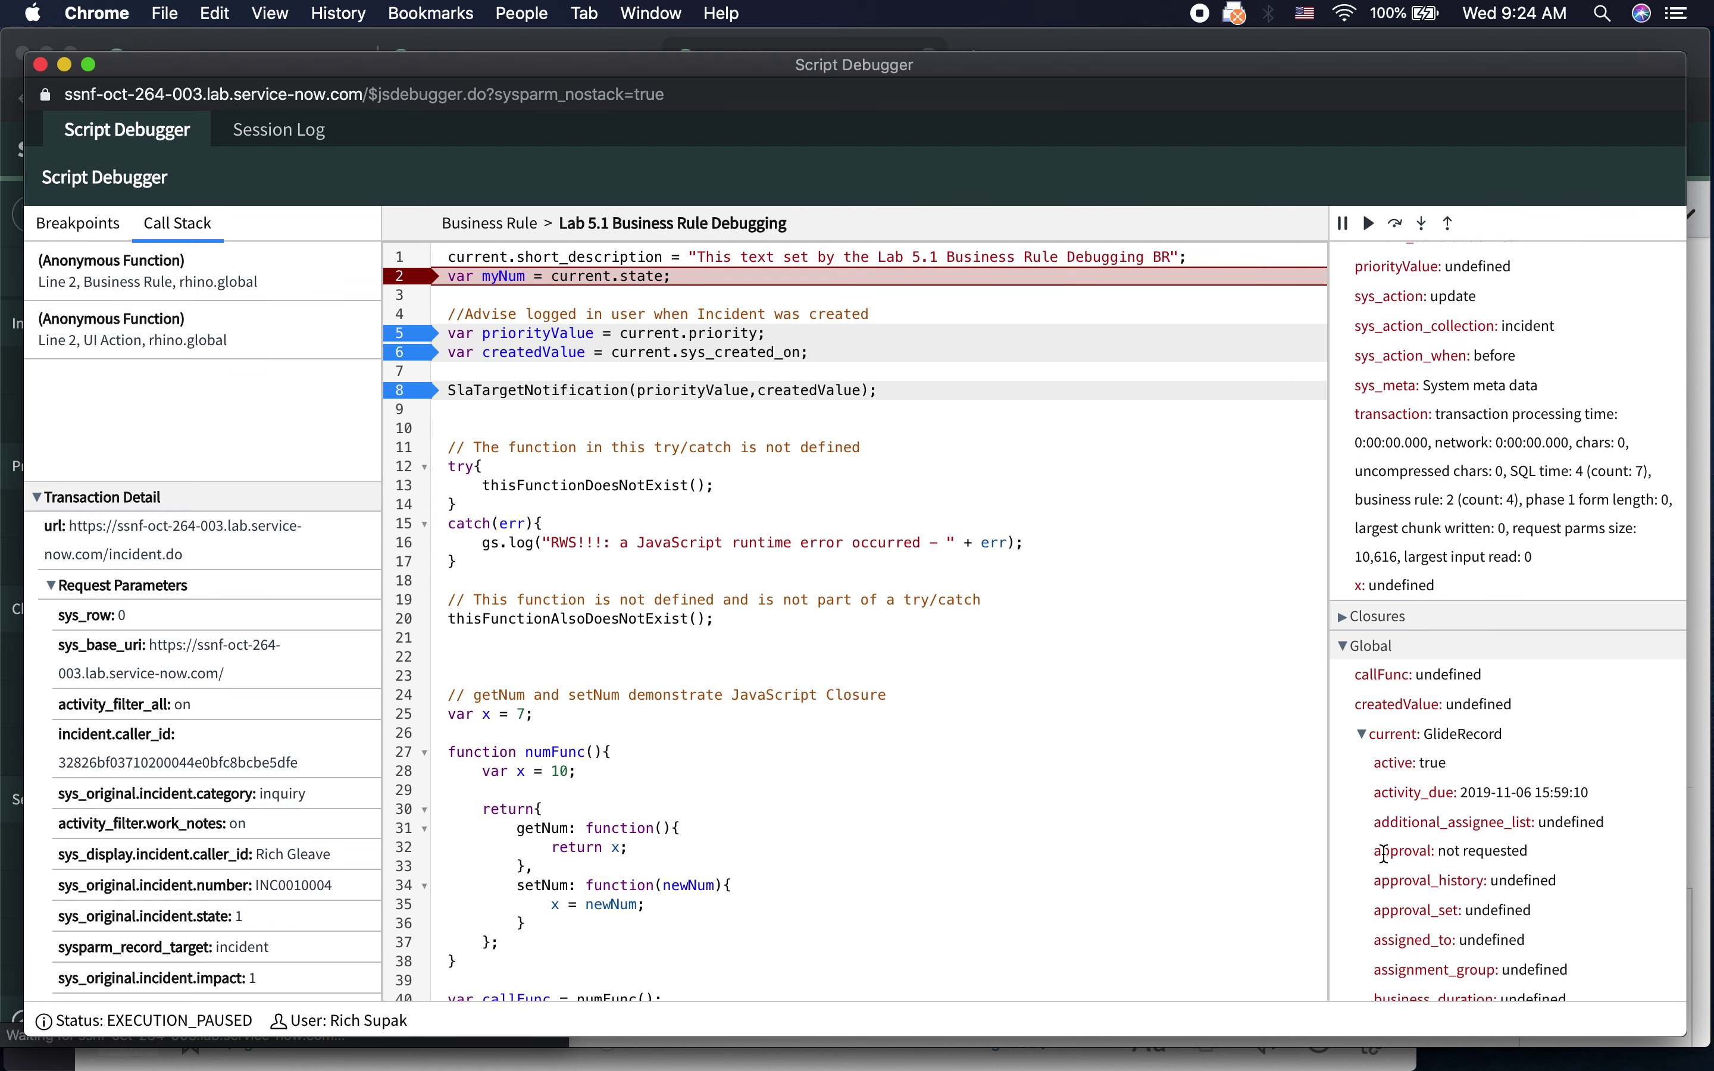
scroll(1383, 854, "down", 10)
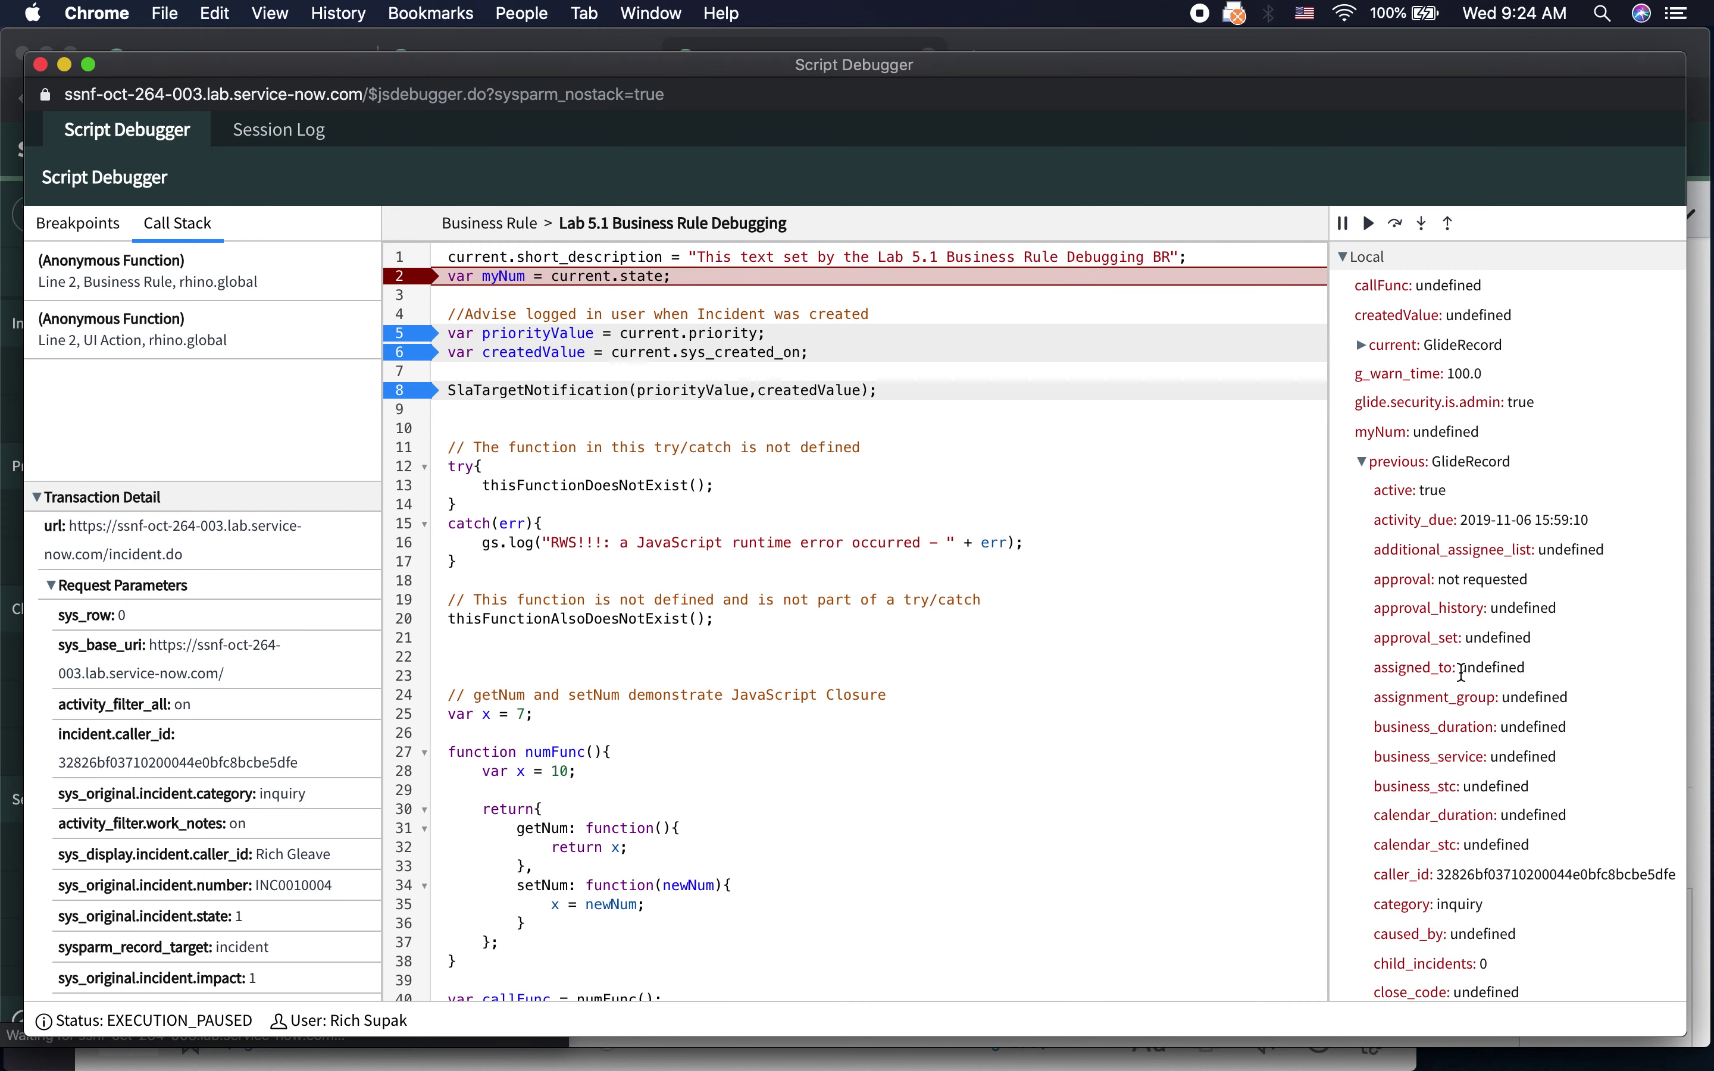
scroll(1434, 560, "down", 6)
scroll(1465, 679, "down", 12)
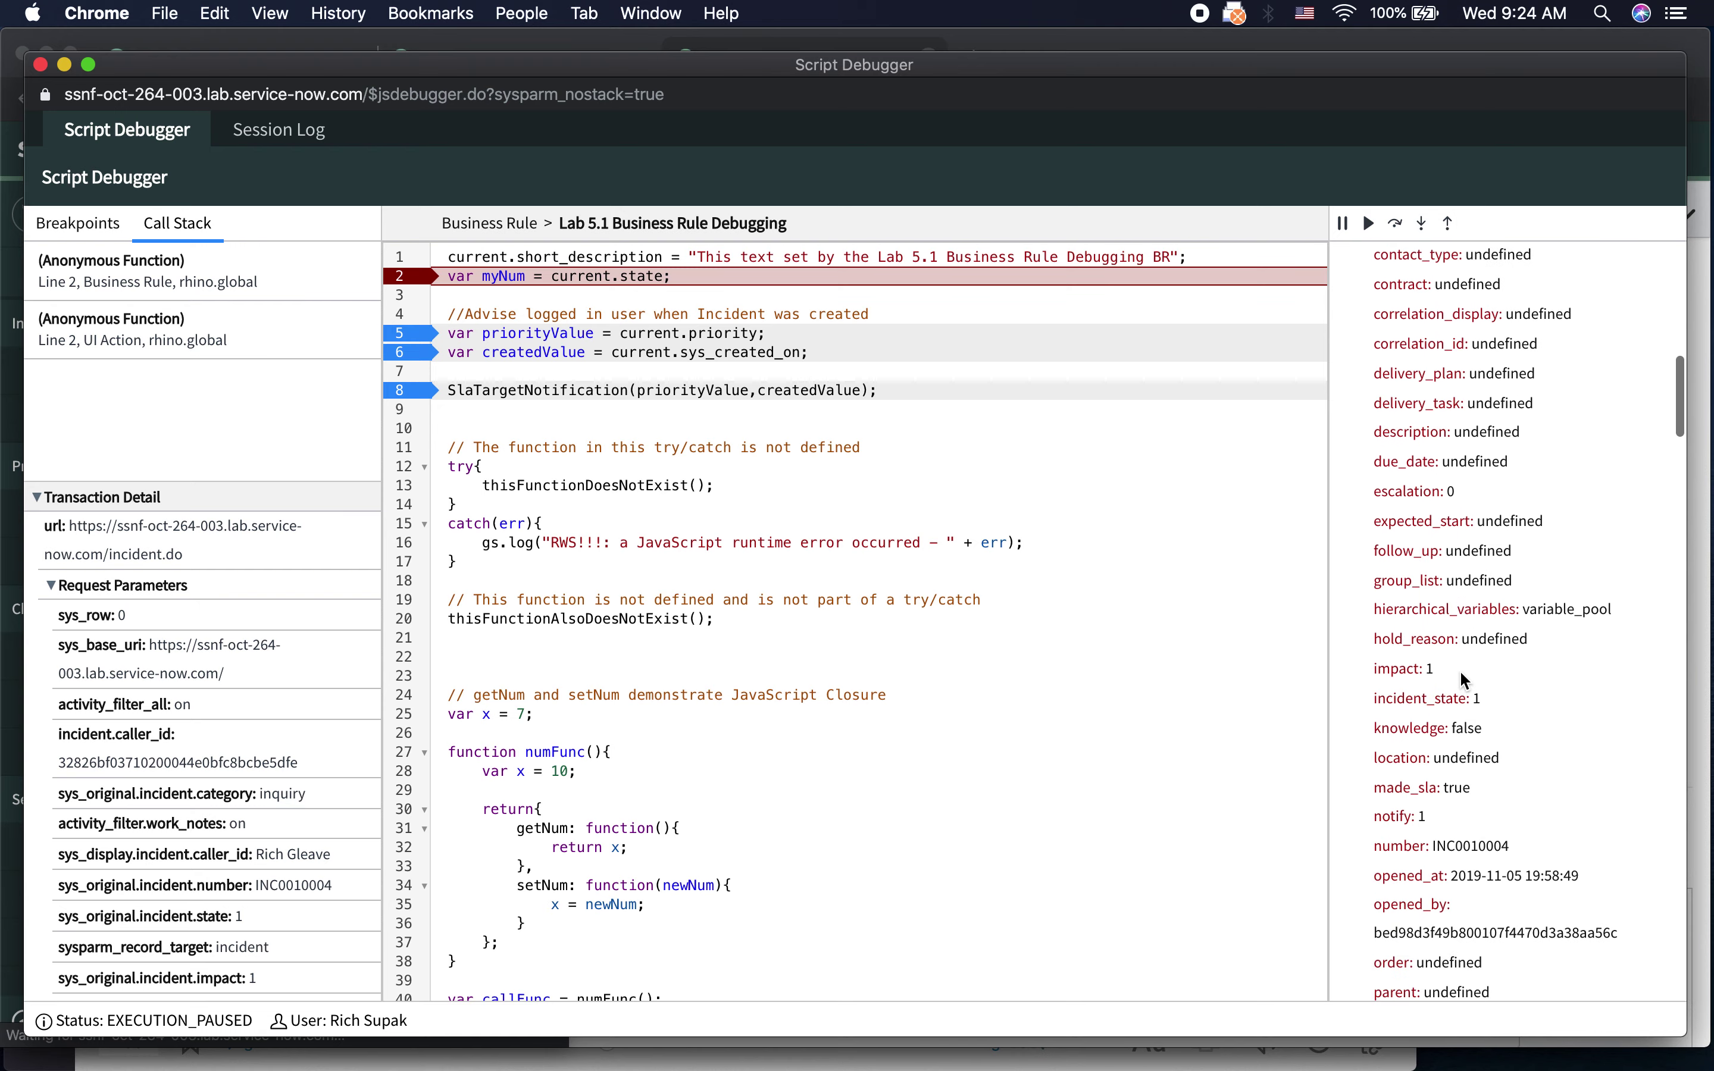
scroll(1464, 679, "down", 5)
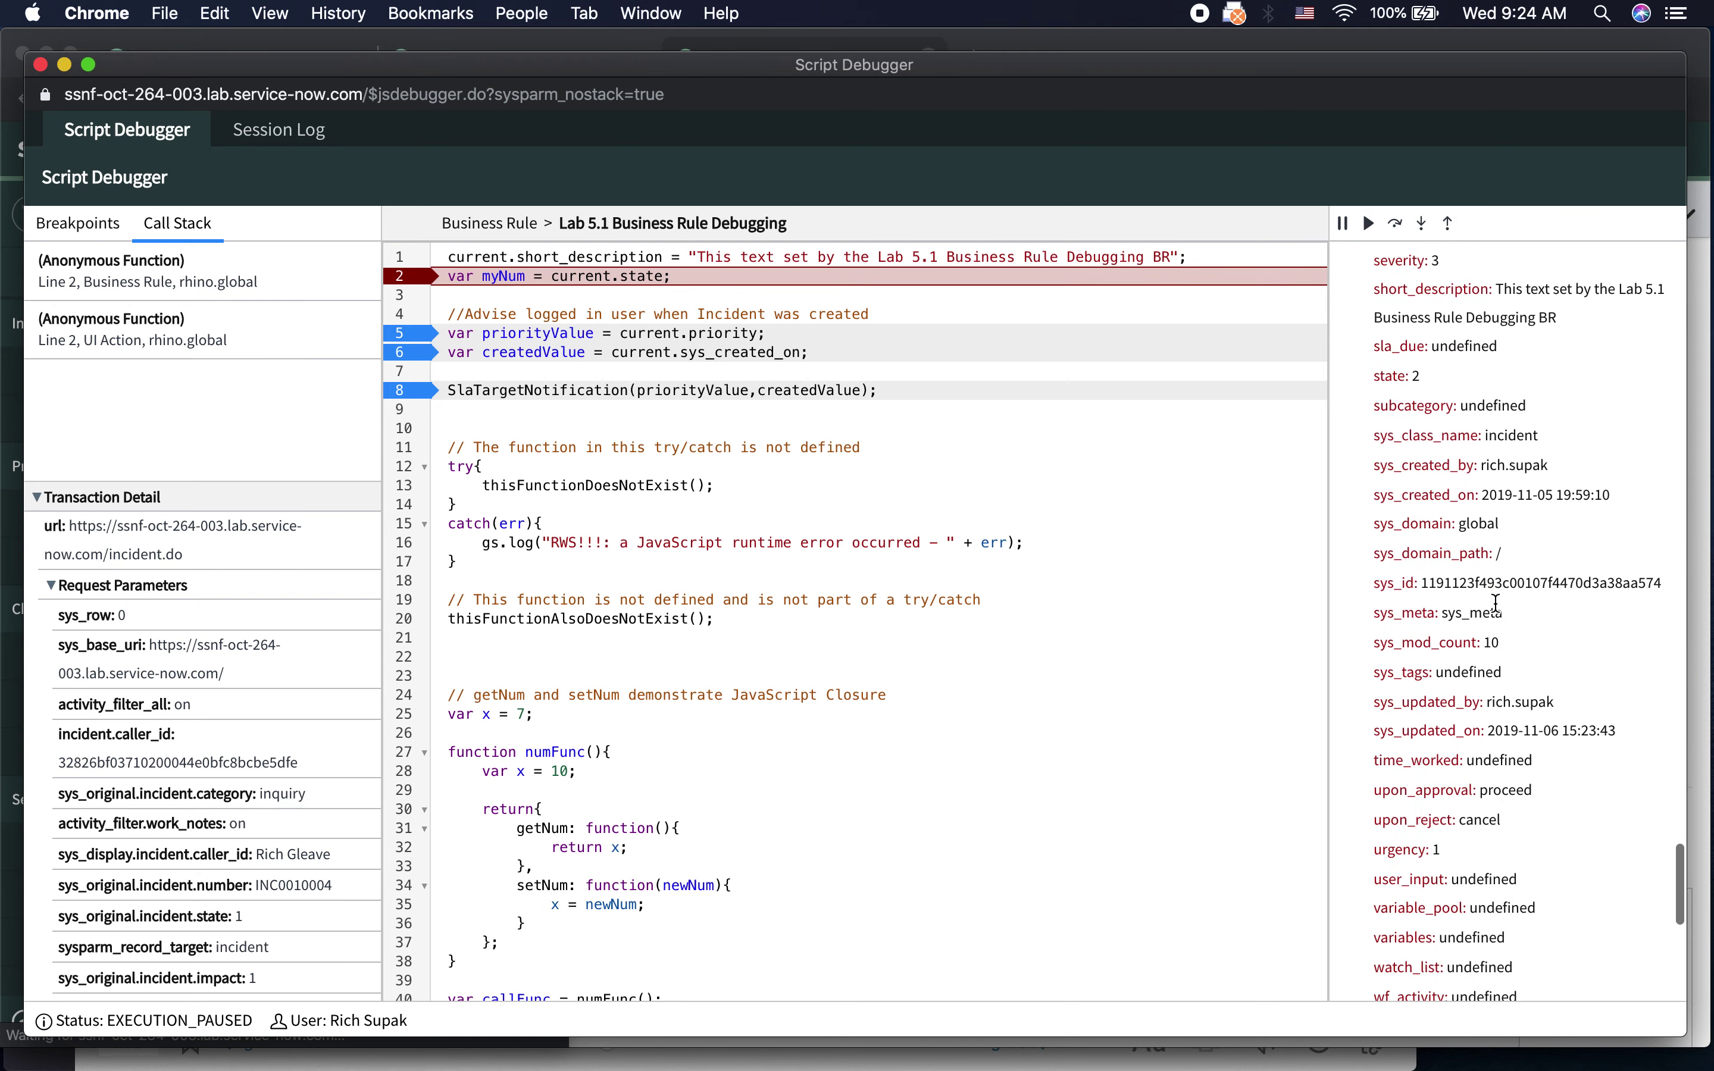
scroll(1494, 604, "up", 2)
scroll(1494, 604, "up", 3)
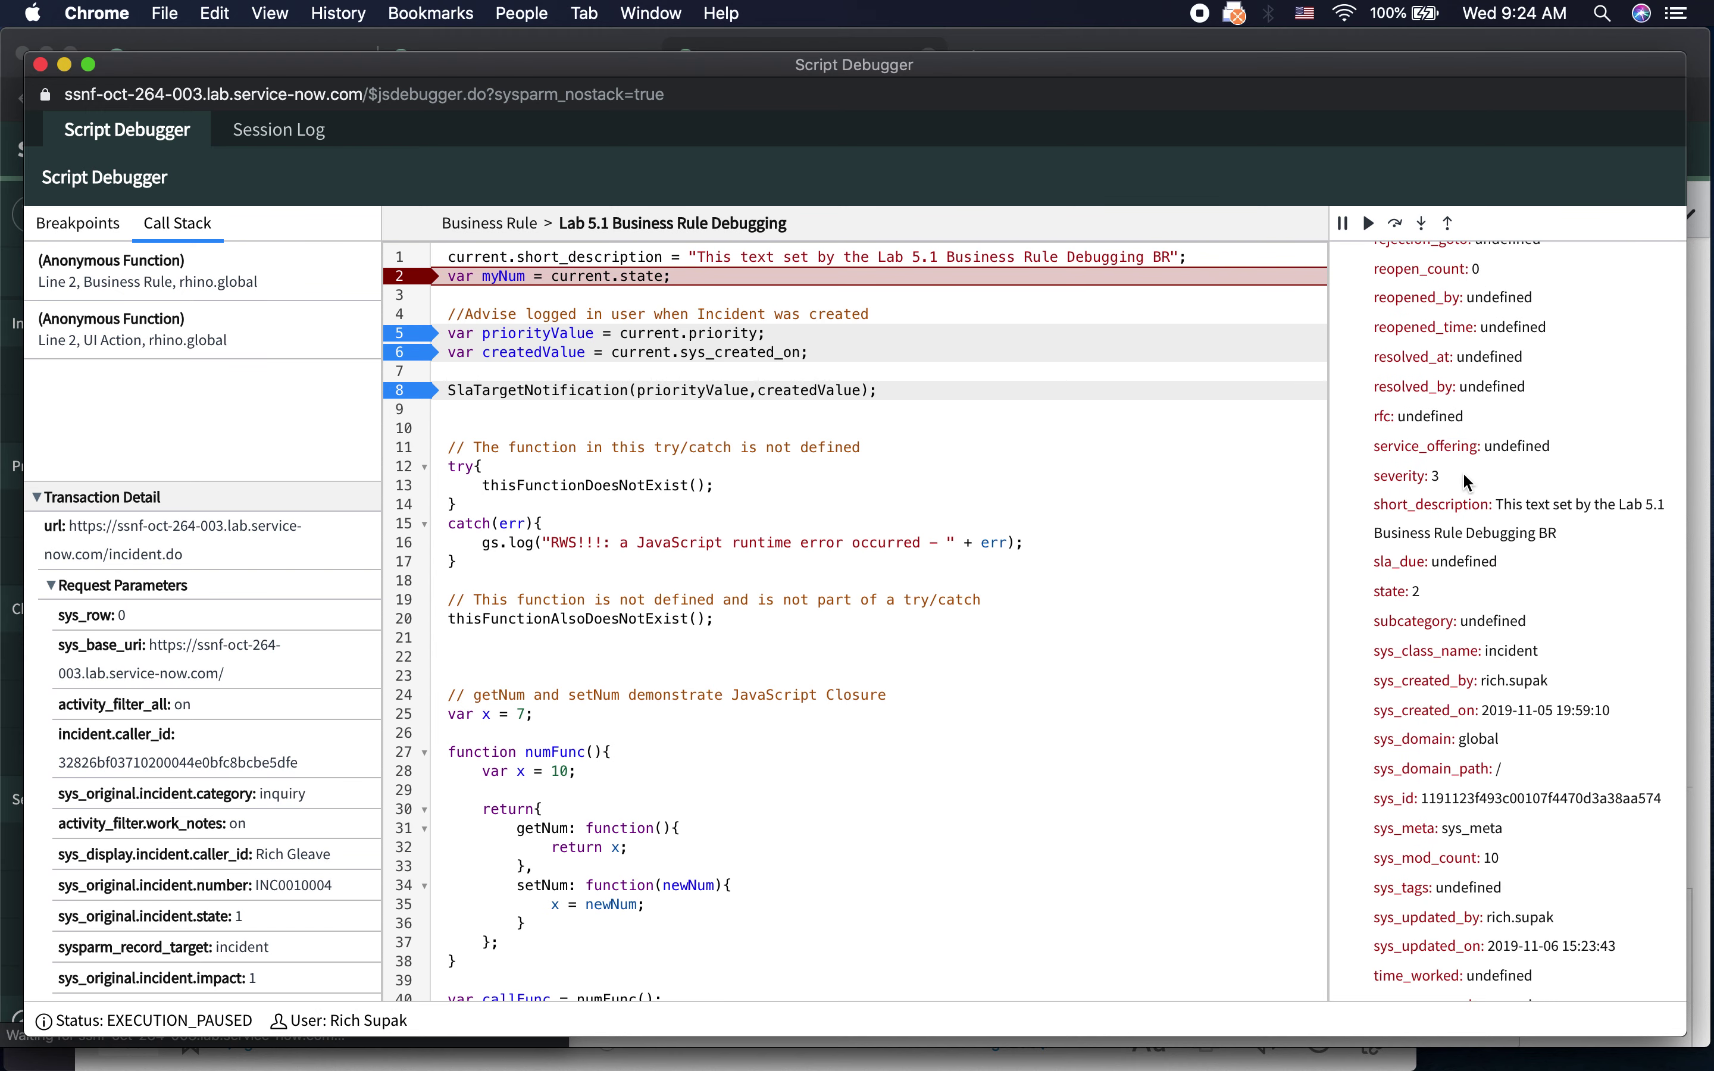
- Resume script execution through the remaining Lab 5.1 breakpoints and close the Script Debugger
left_click(1369, 223)
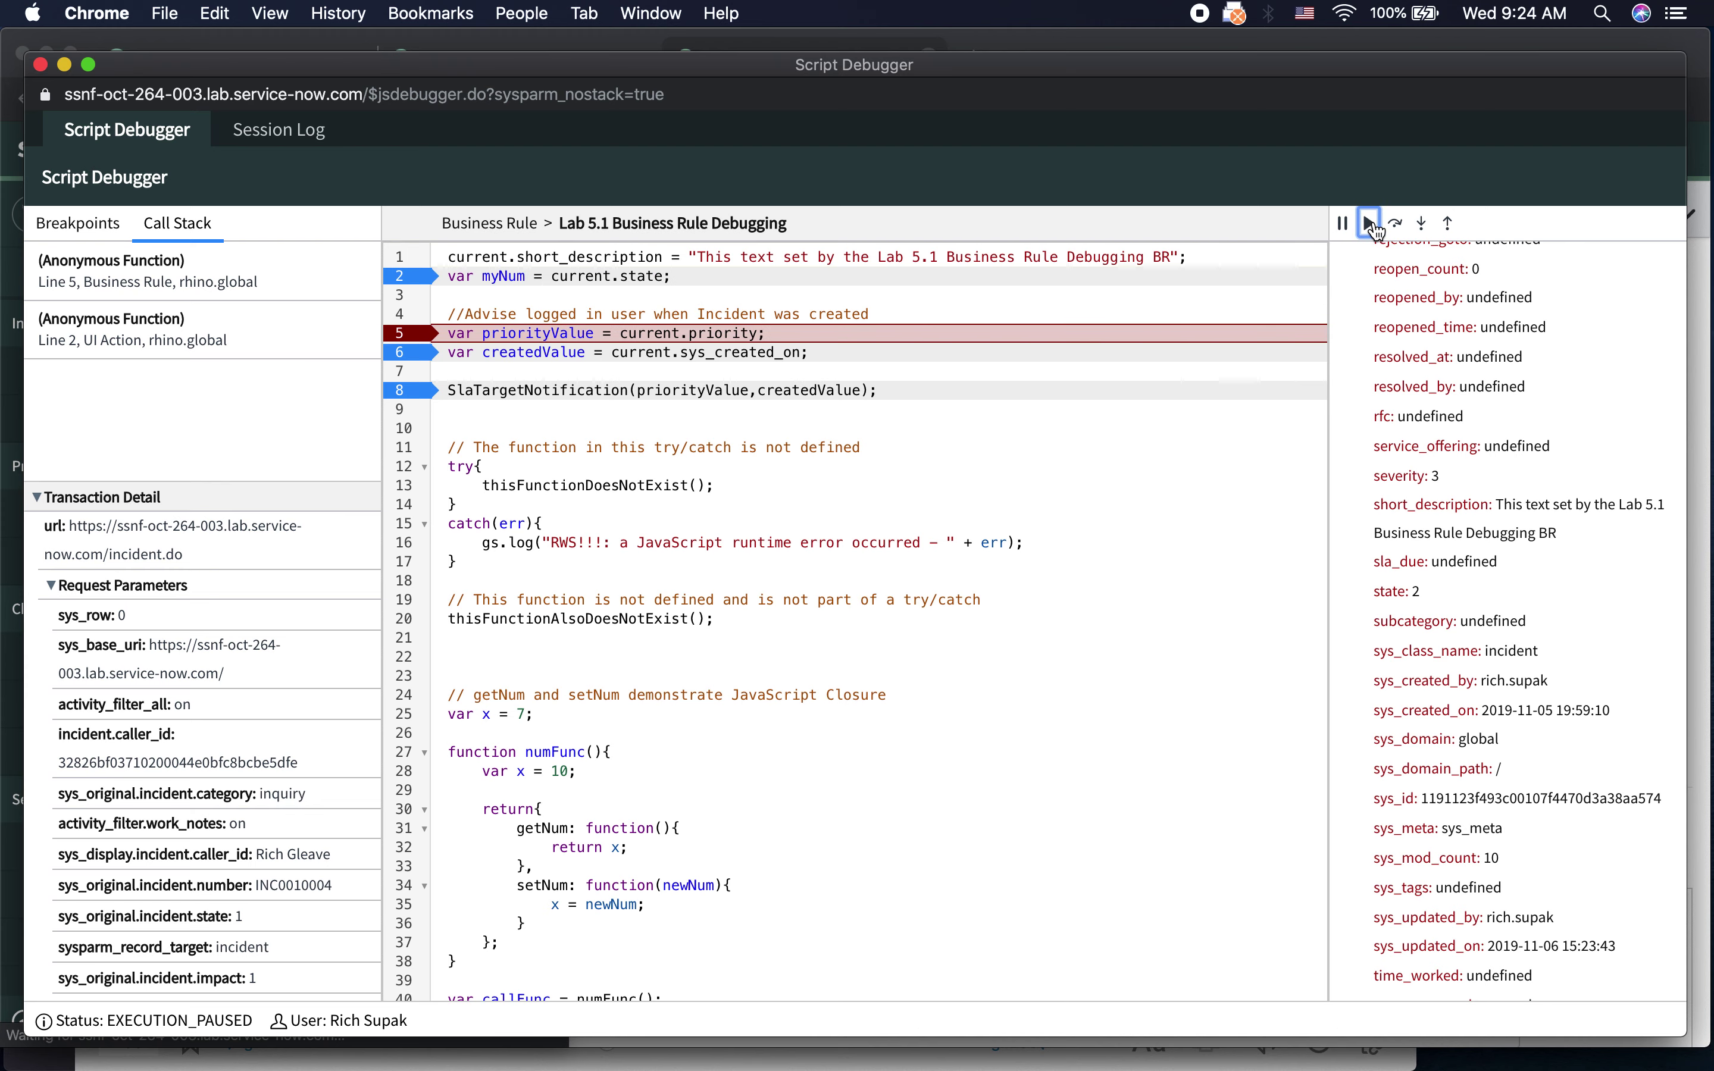
left_click(1368, 224)
left_click(1369, 223)
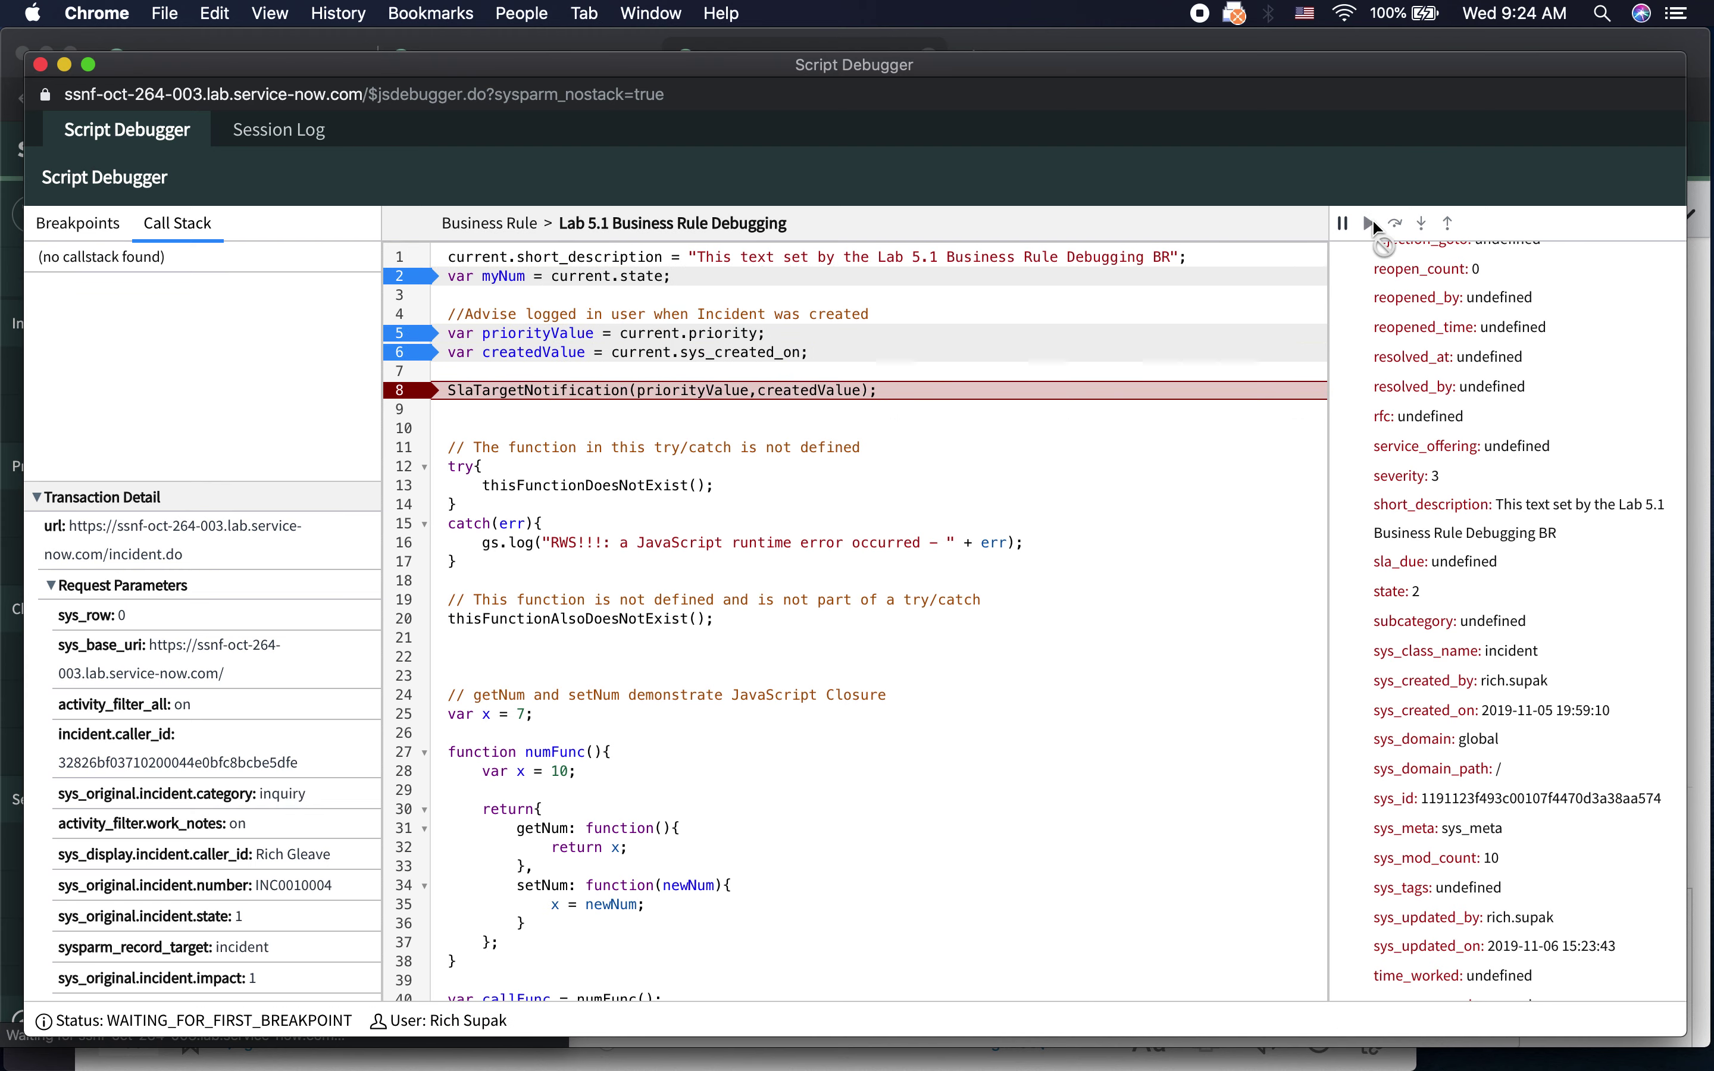
left_click(40, 66)
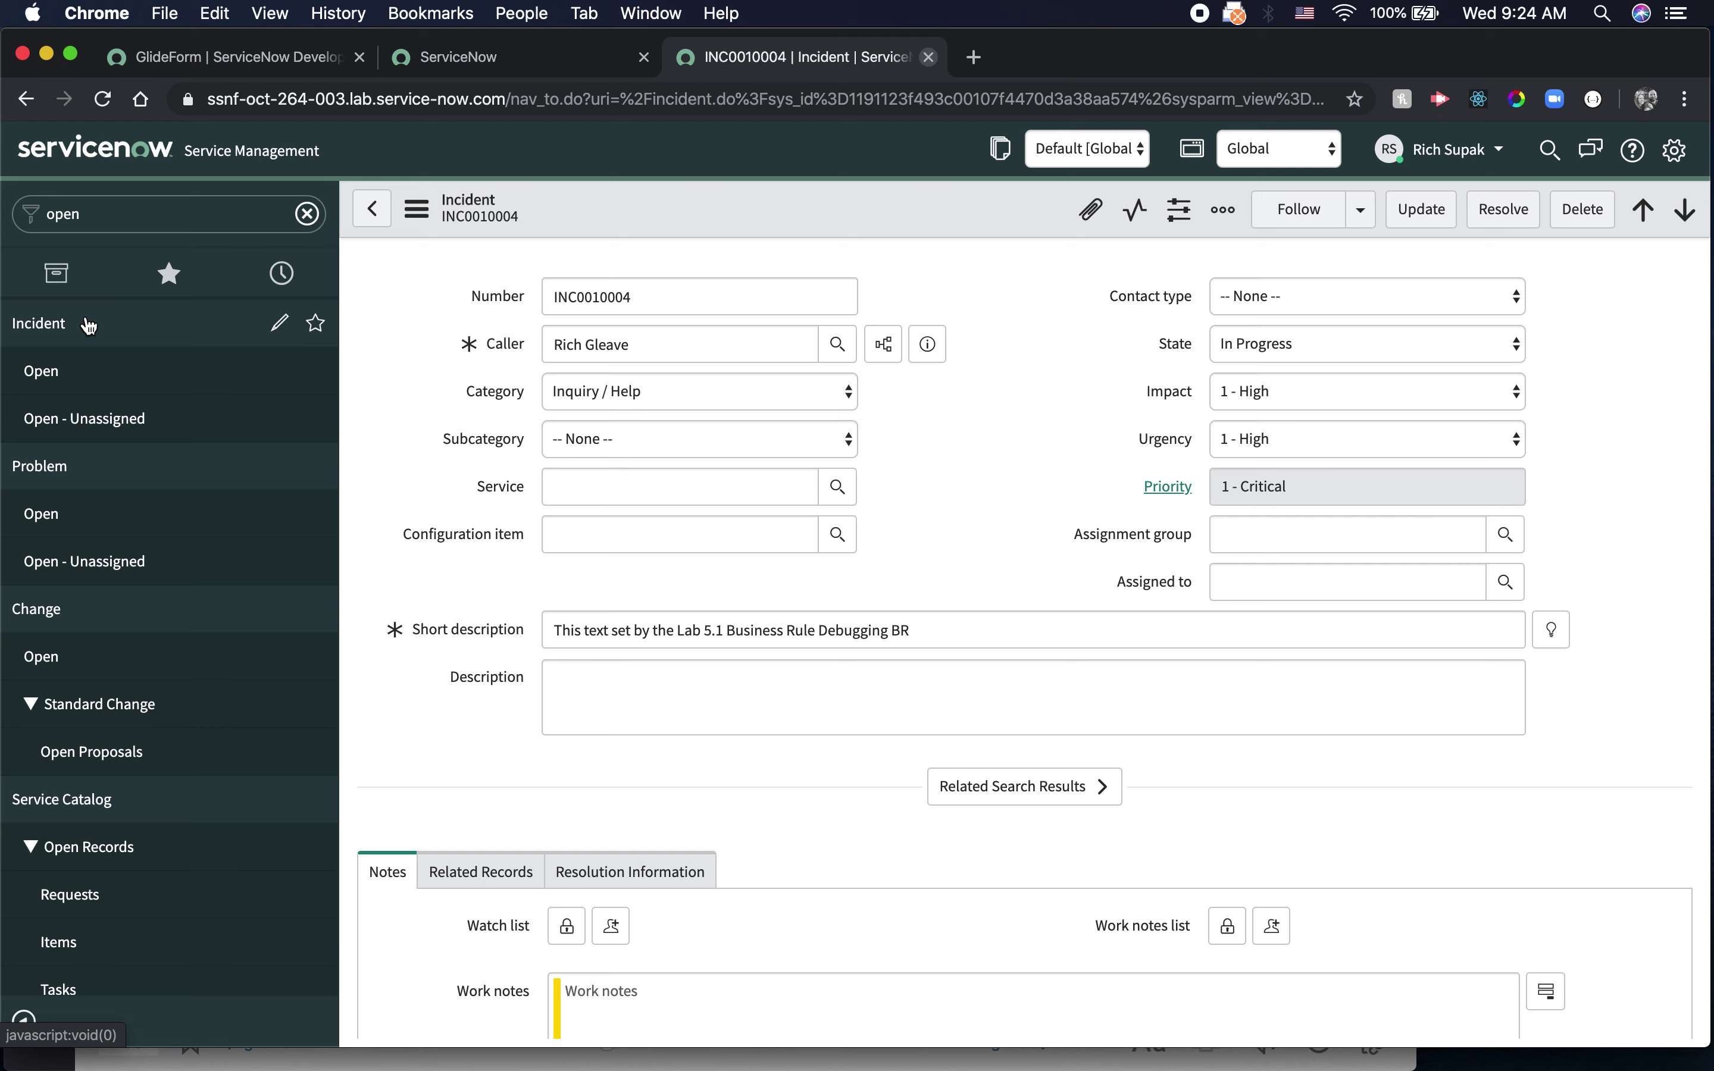
- Filter the navigator by "script inclu" and show the Script Includes list under System Definition
left_click(108, 213)
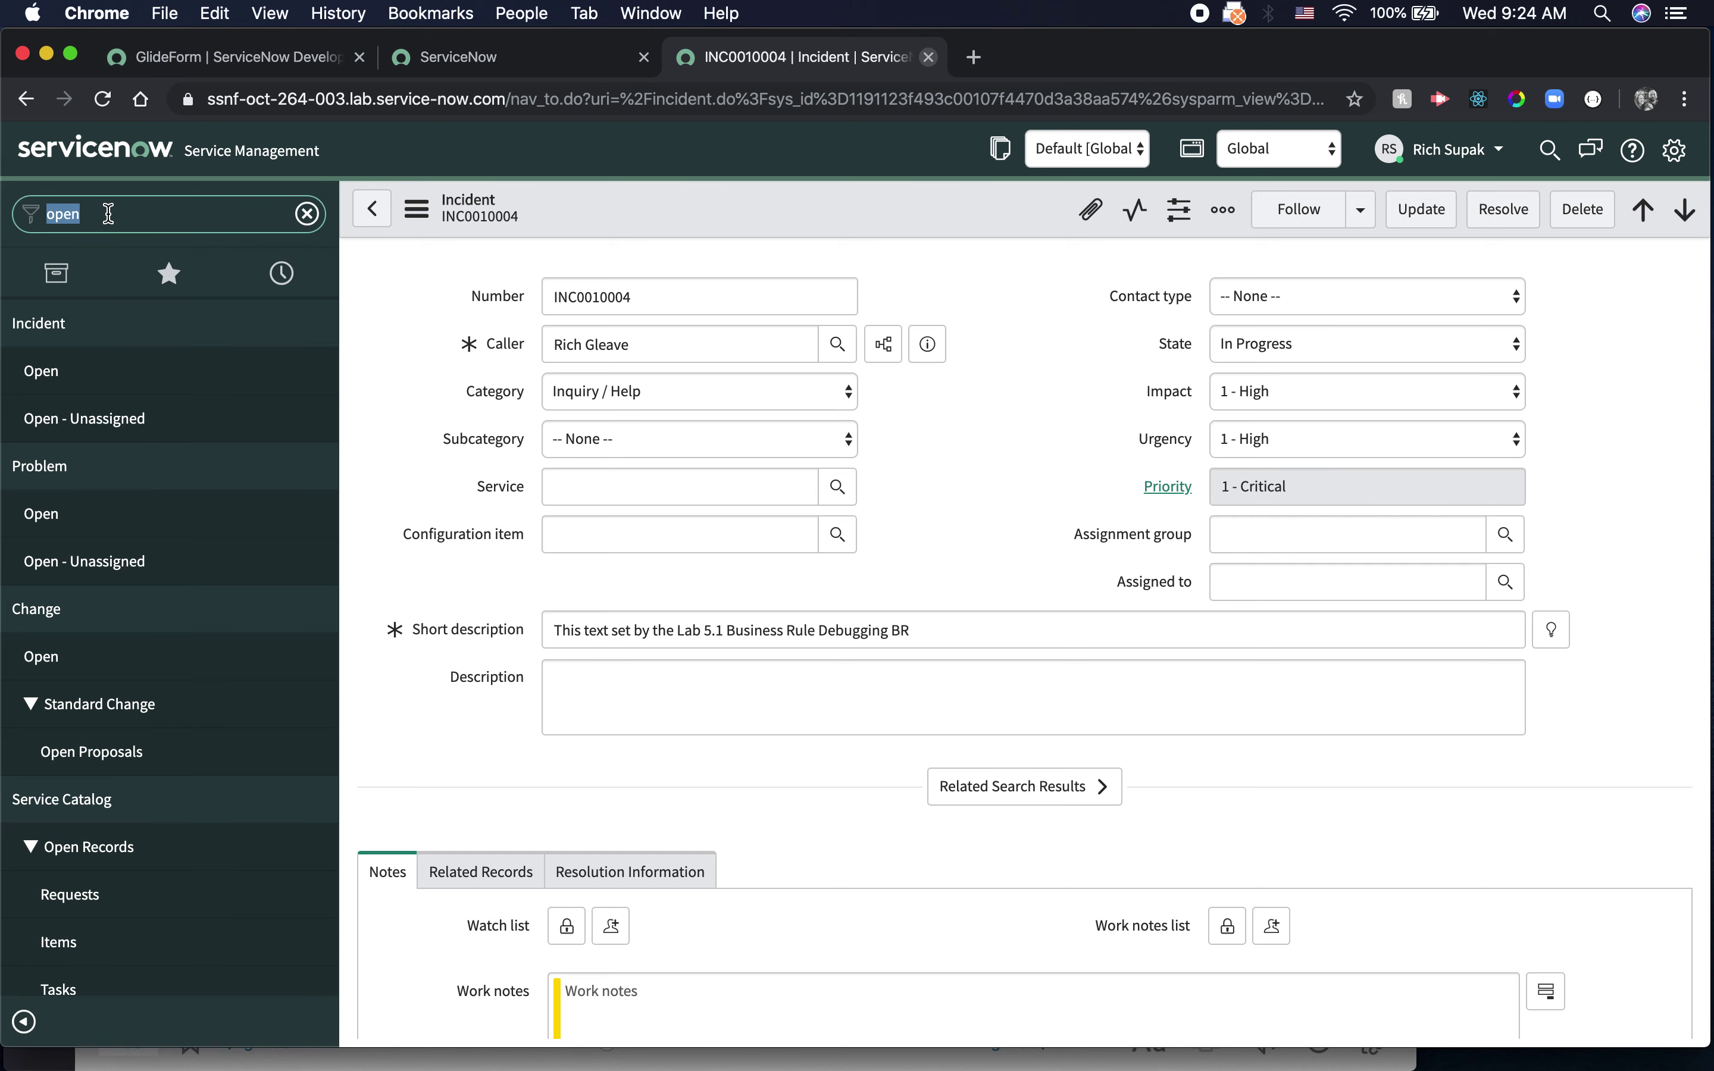
type("script")
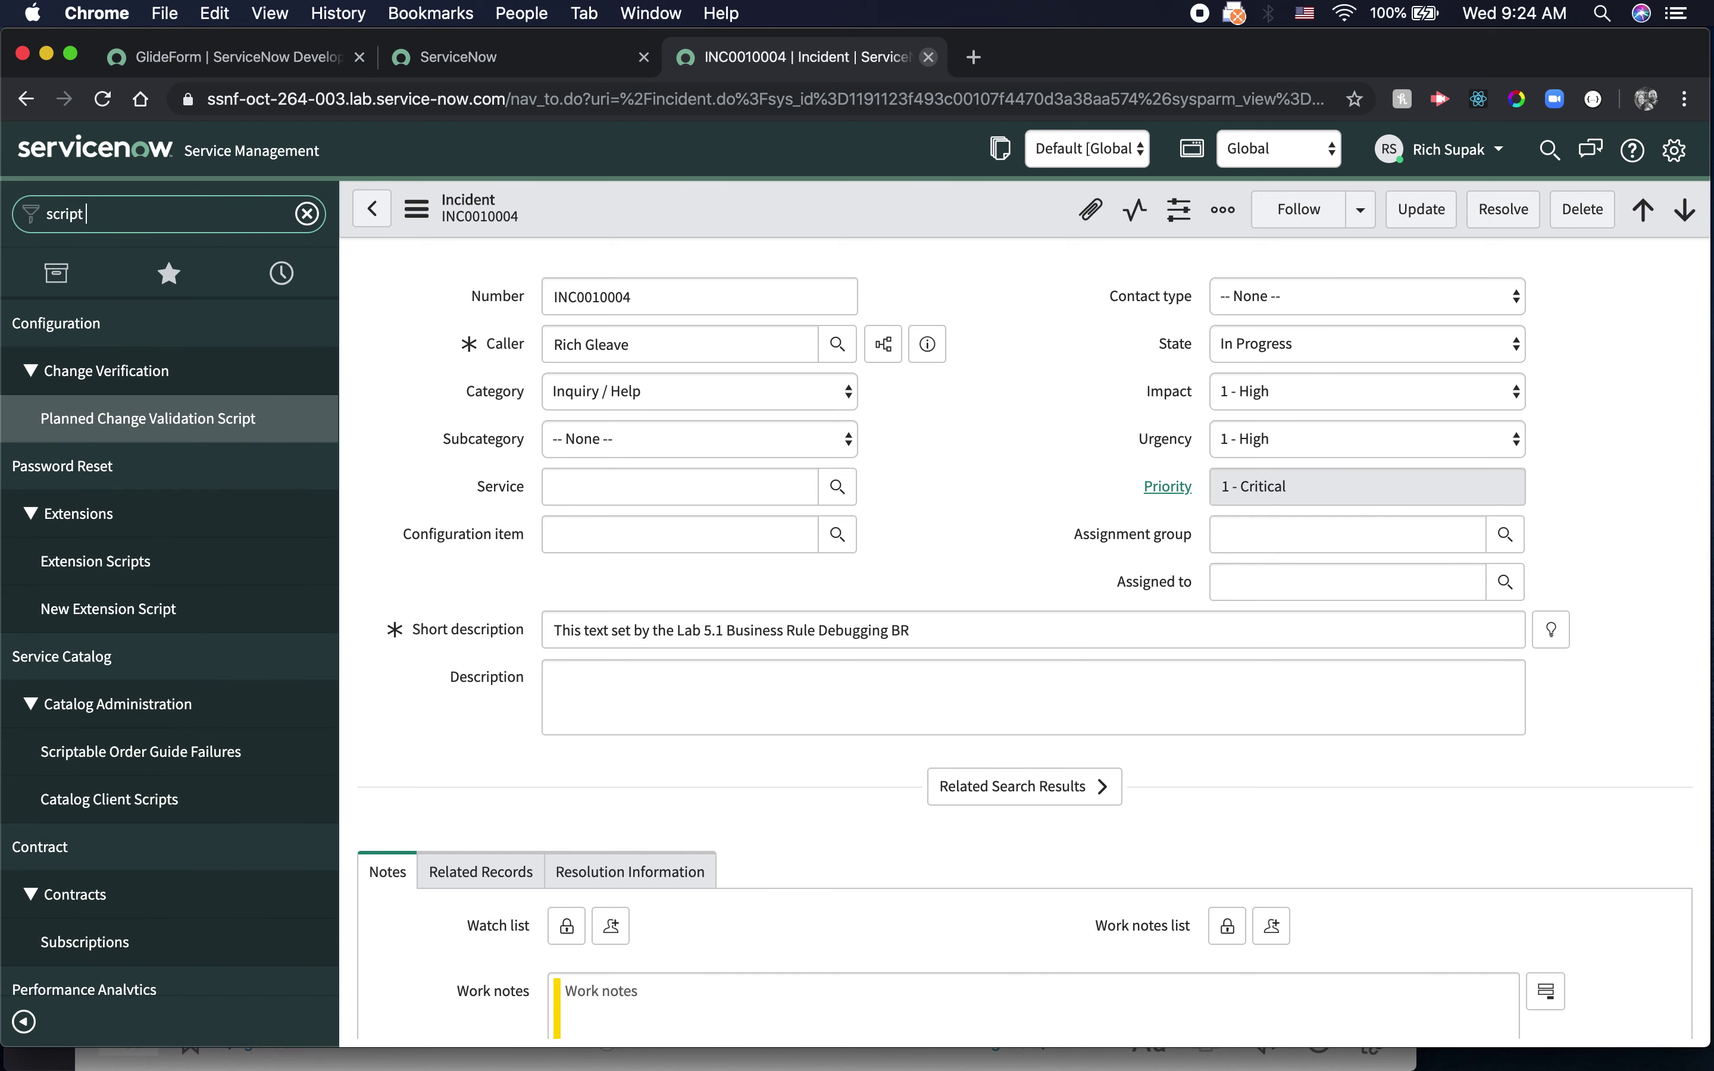
type(" inclu")
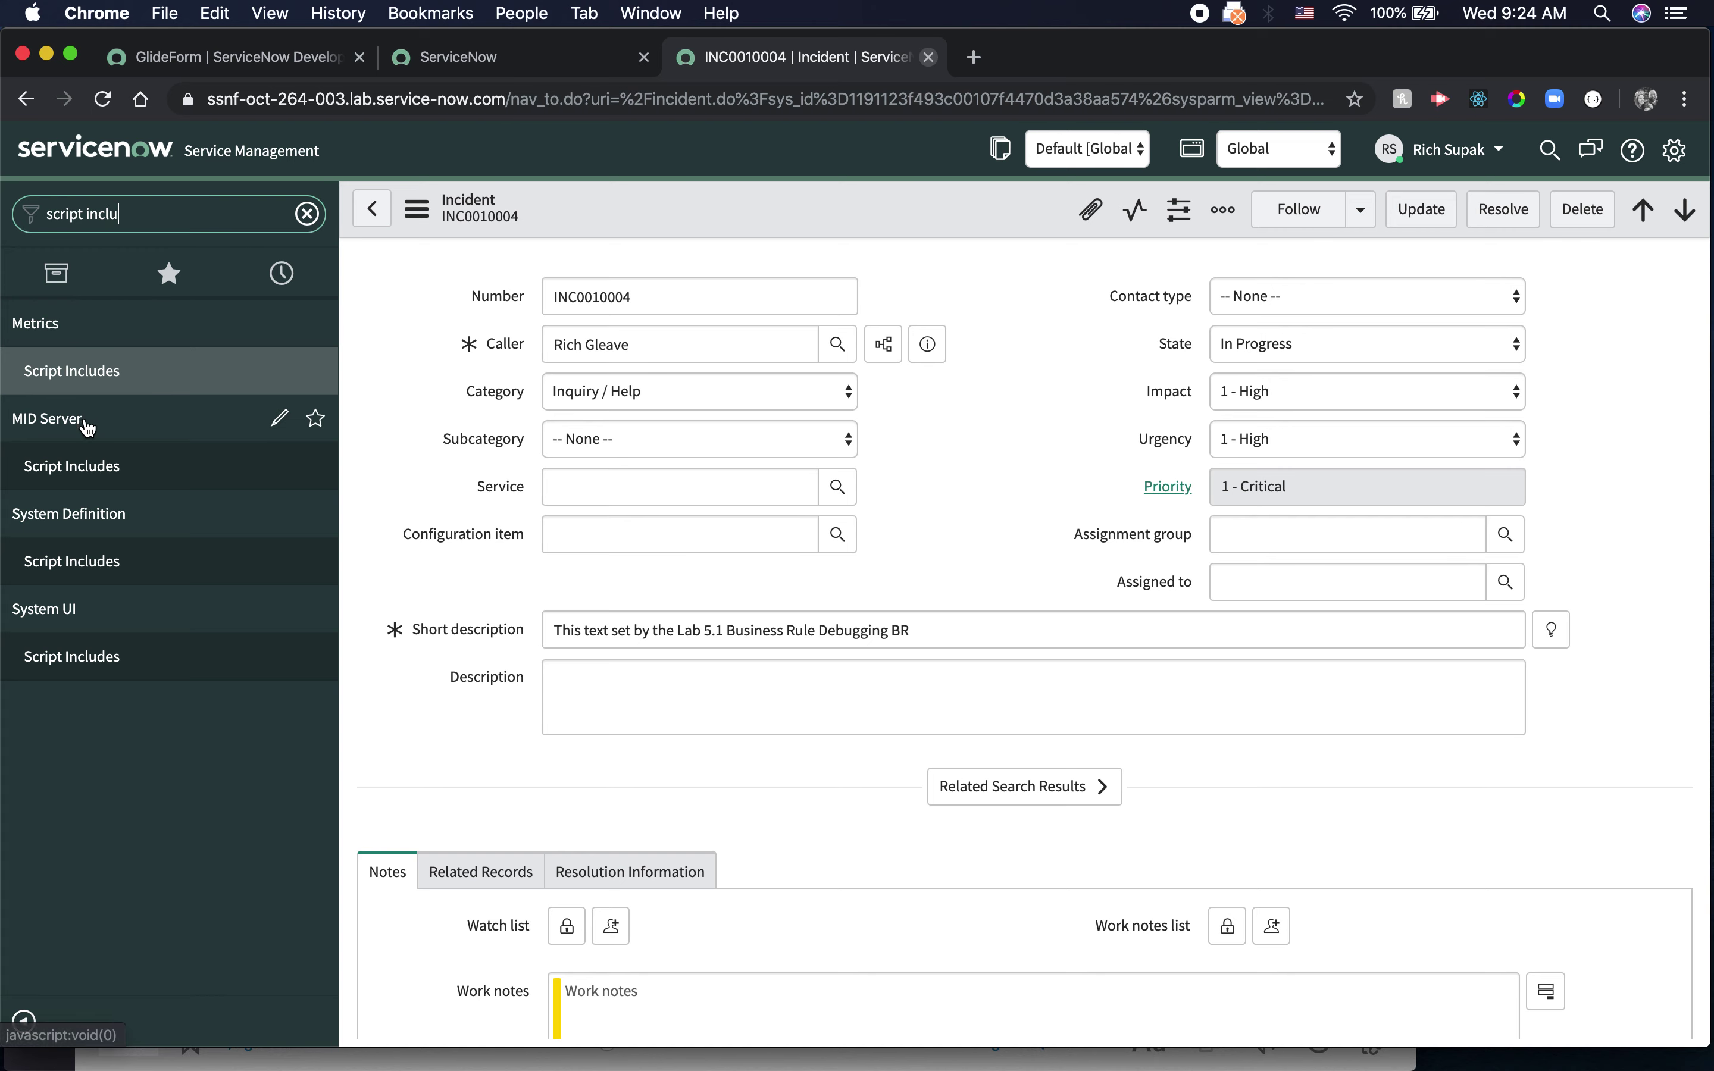
left_click(78, 476)
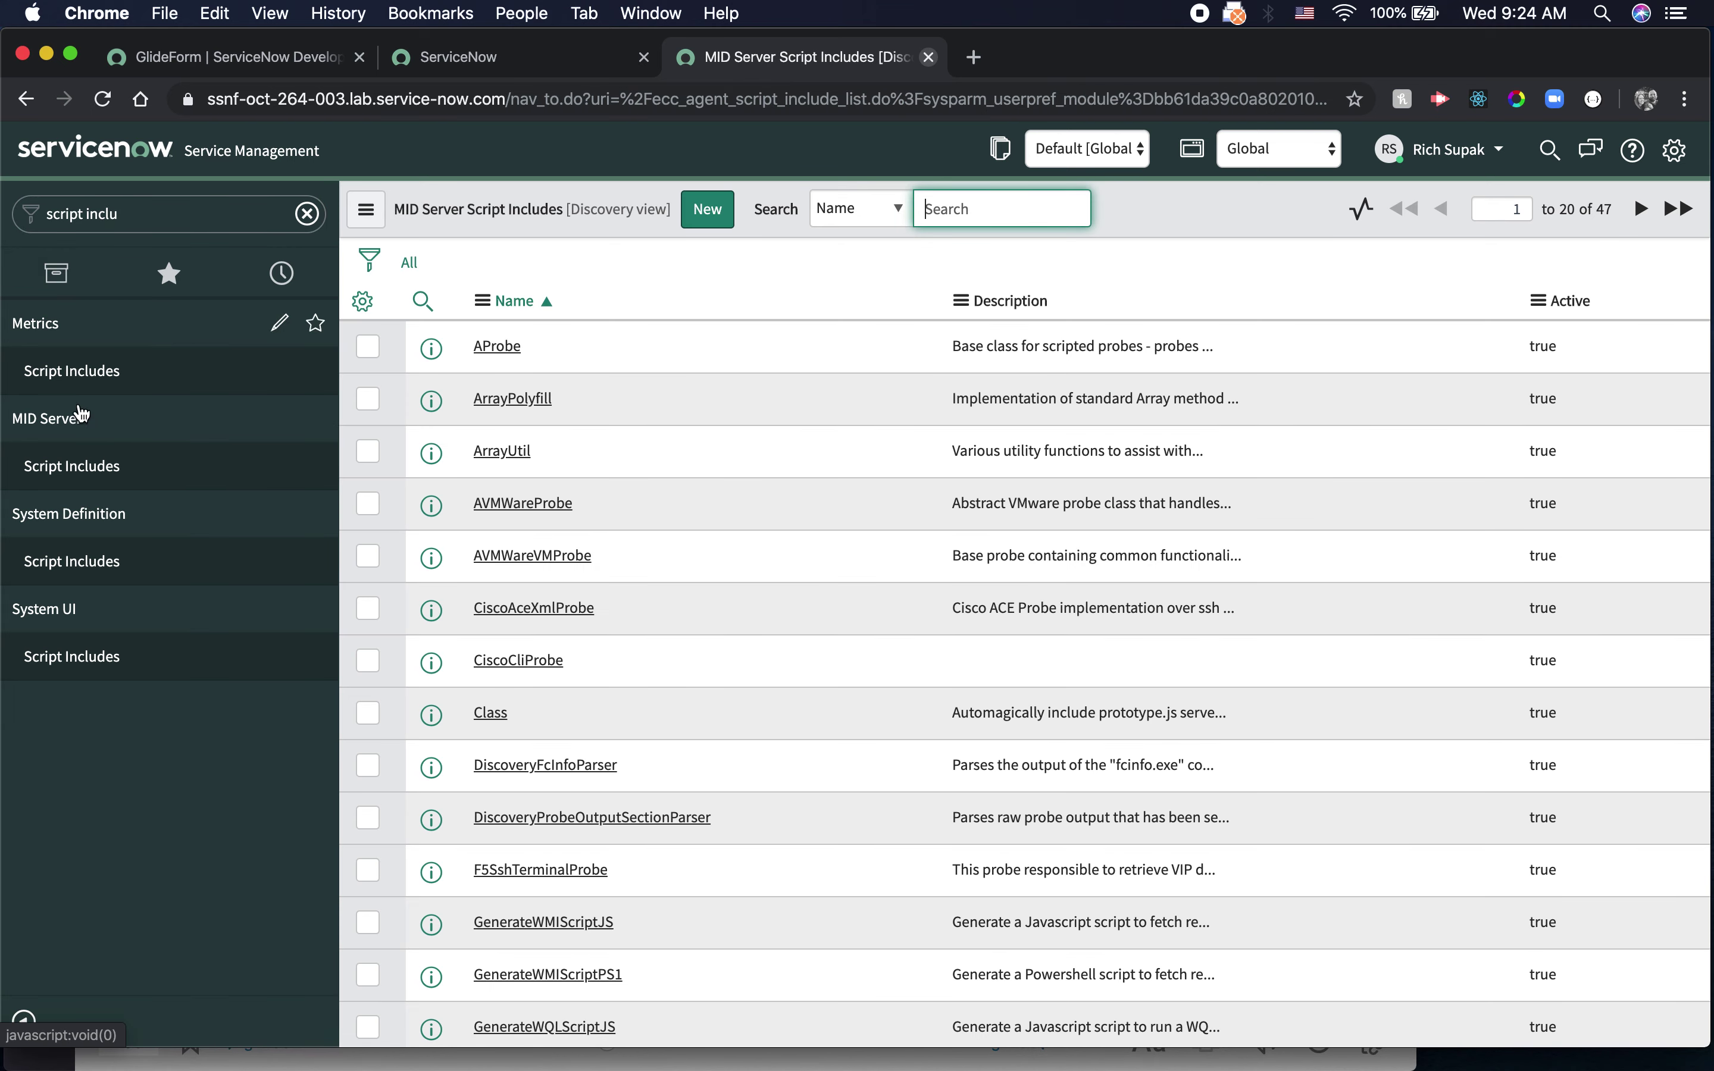
left_click(73, 562)
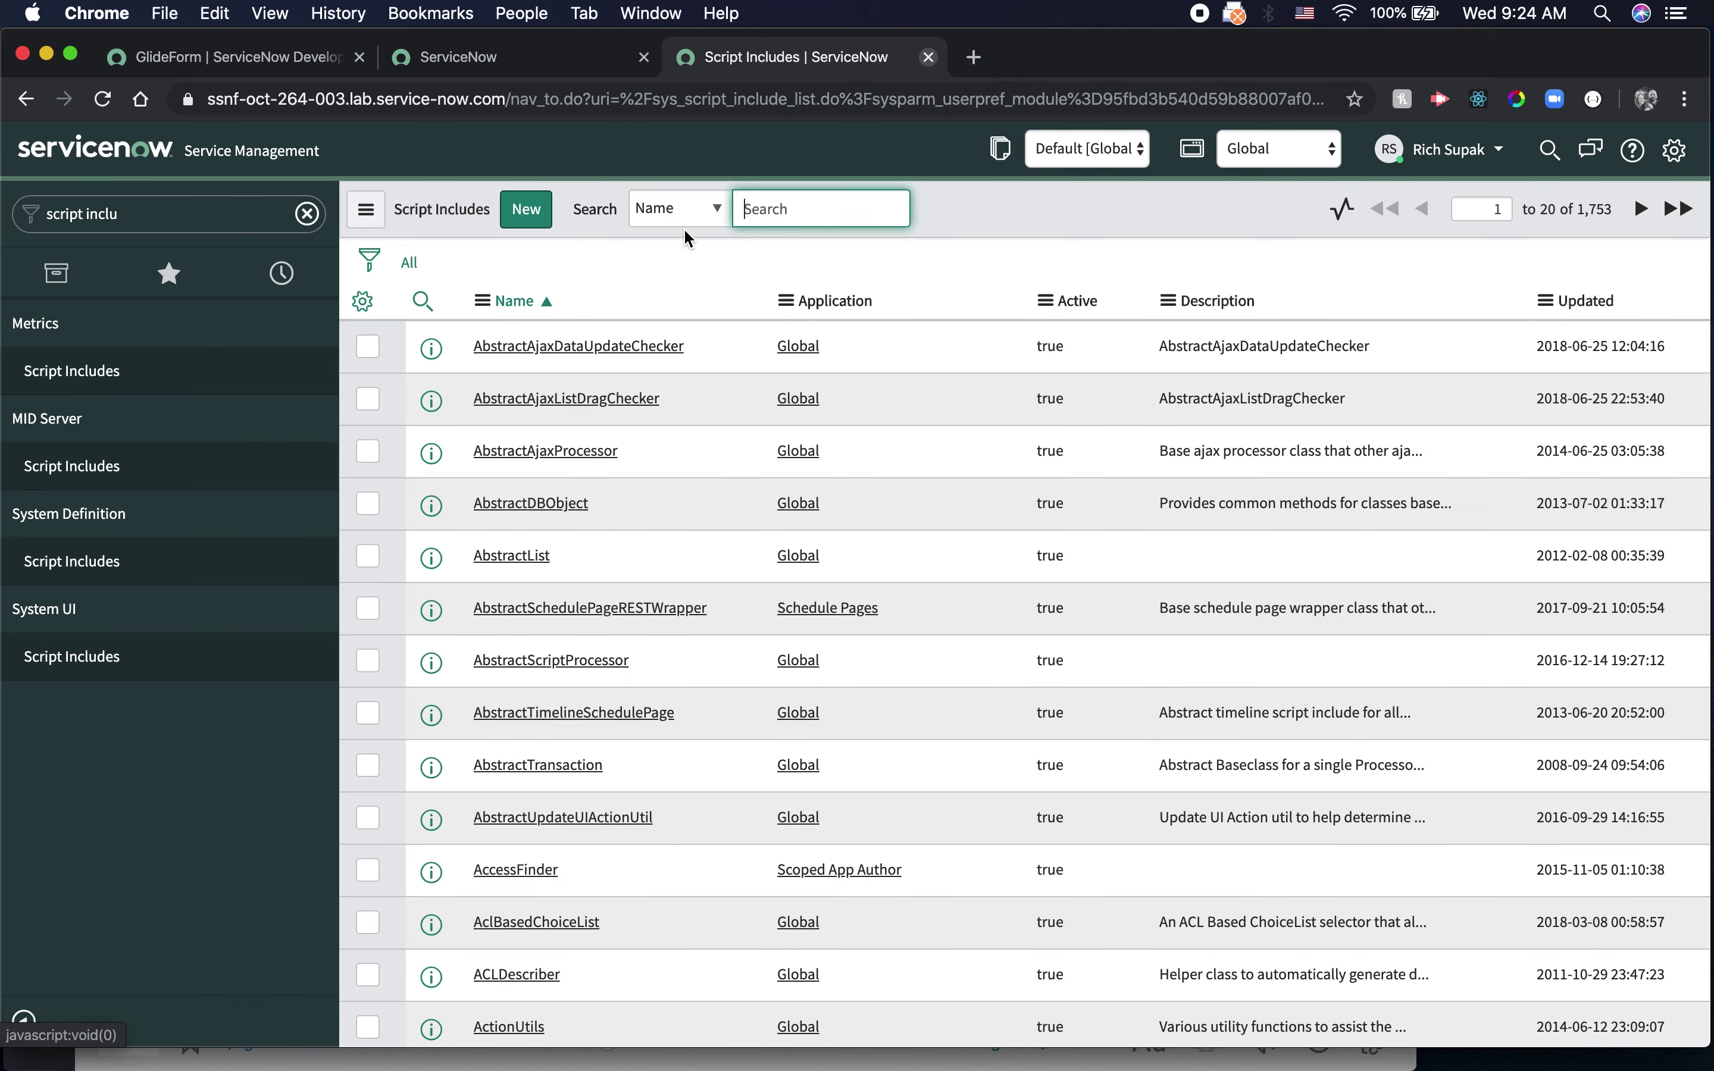
- Search the script includes by name for "slatarg" and open the SlaTargetNotification record
type("slatimer")
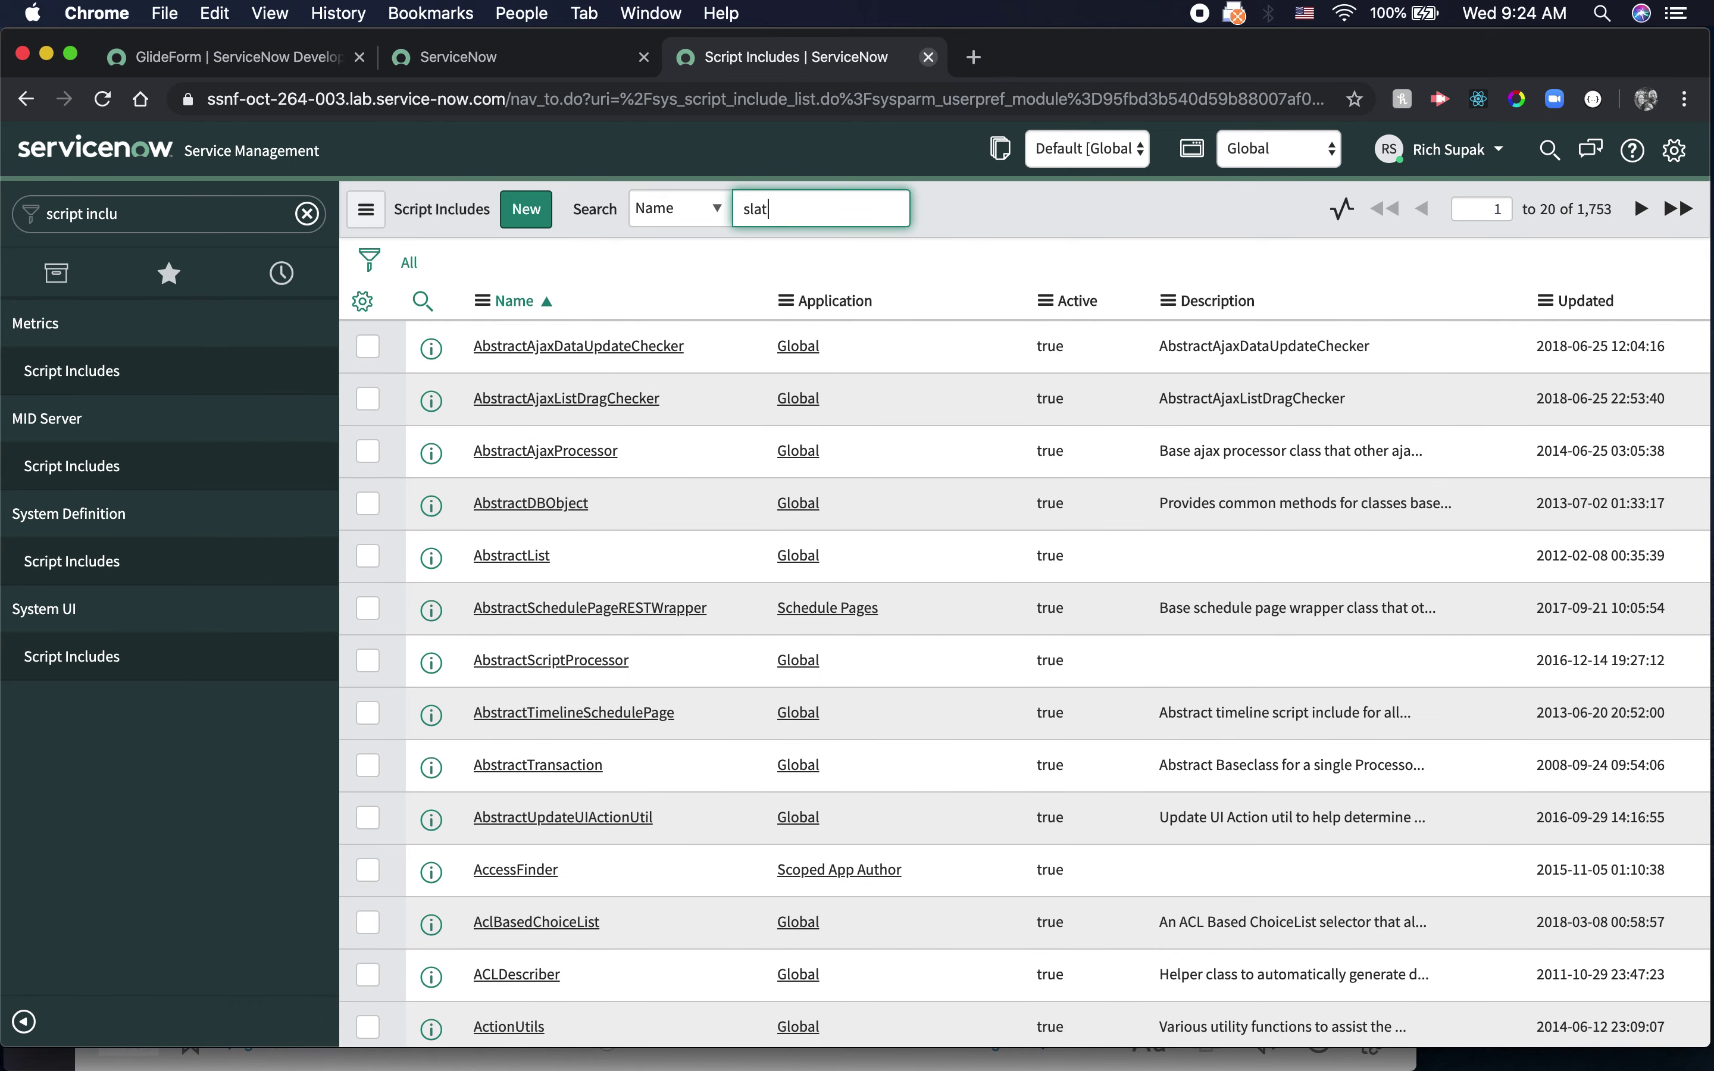
key("Return")
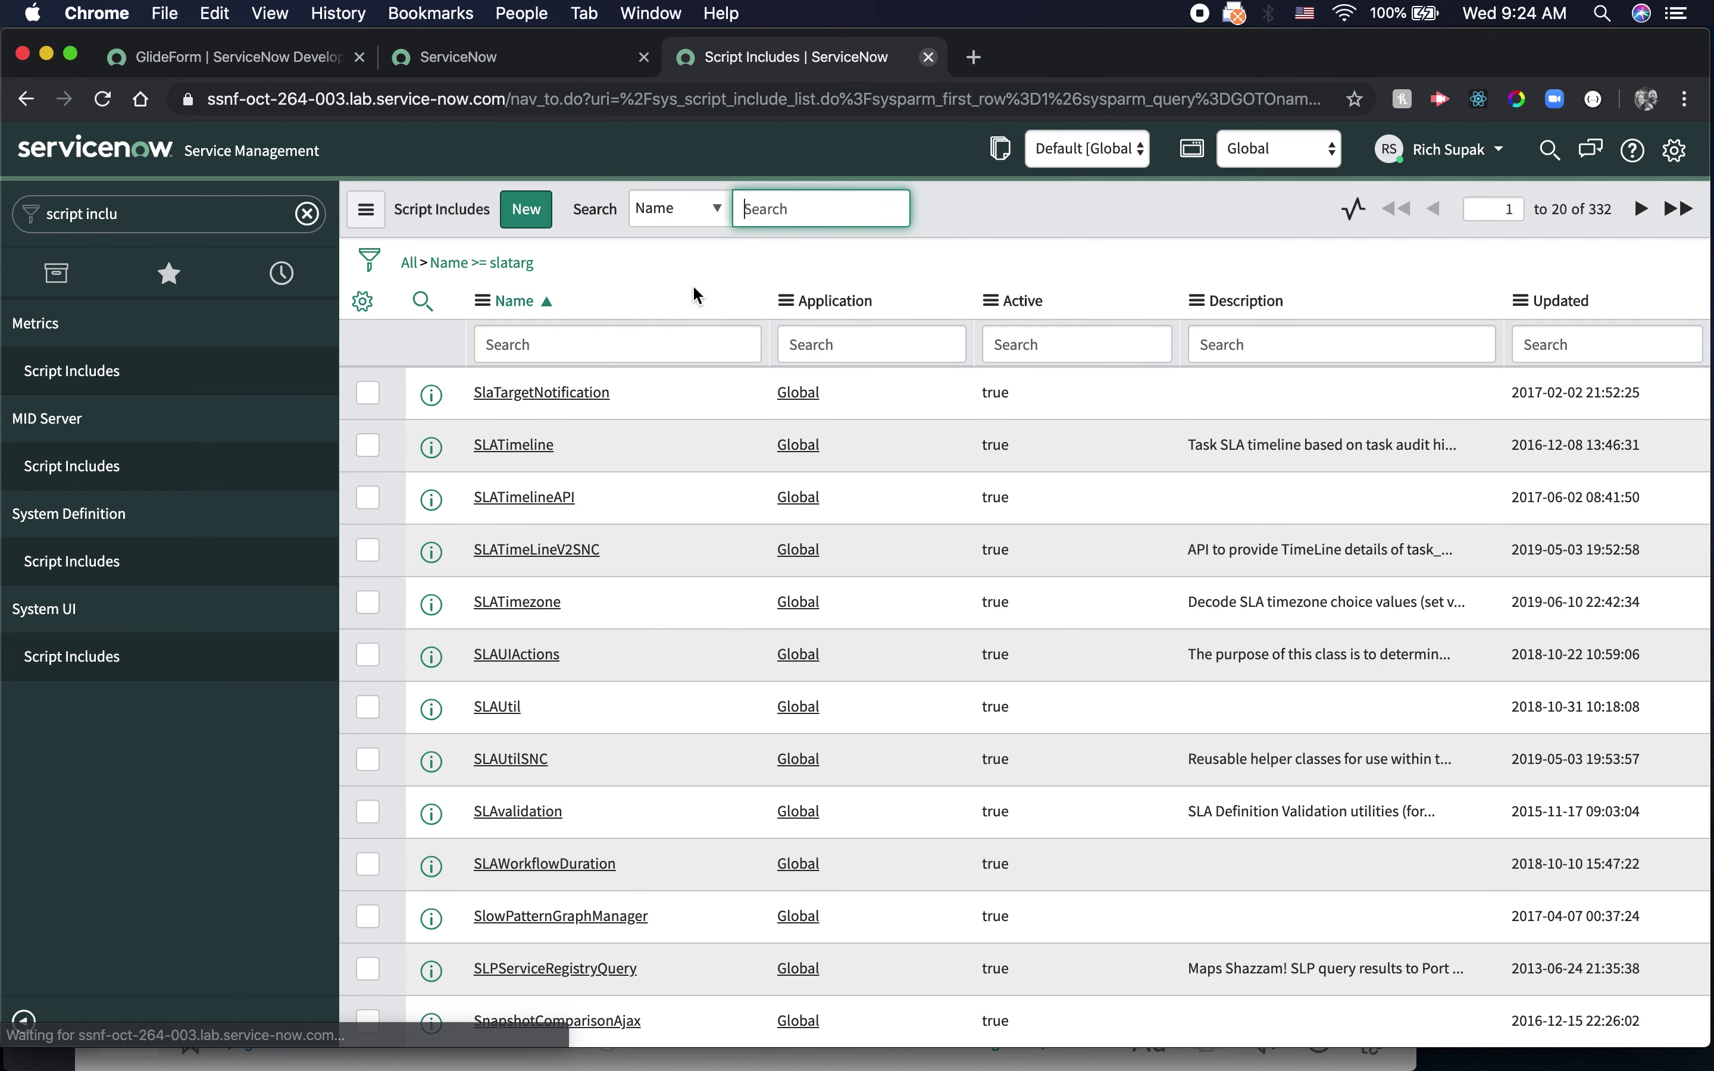
left_click(578, 394)
- Set a breakpoint at line 4 of the SlaTargetNotification script and launch the Script Debugger from its script editor
scroll(525, 645, "down", 3)
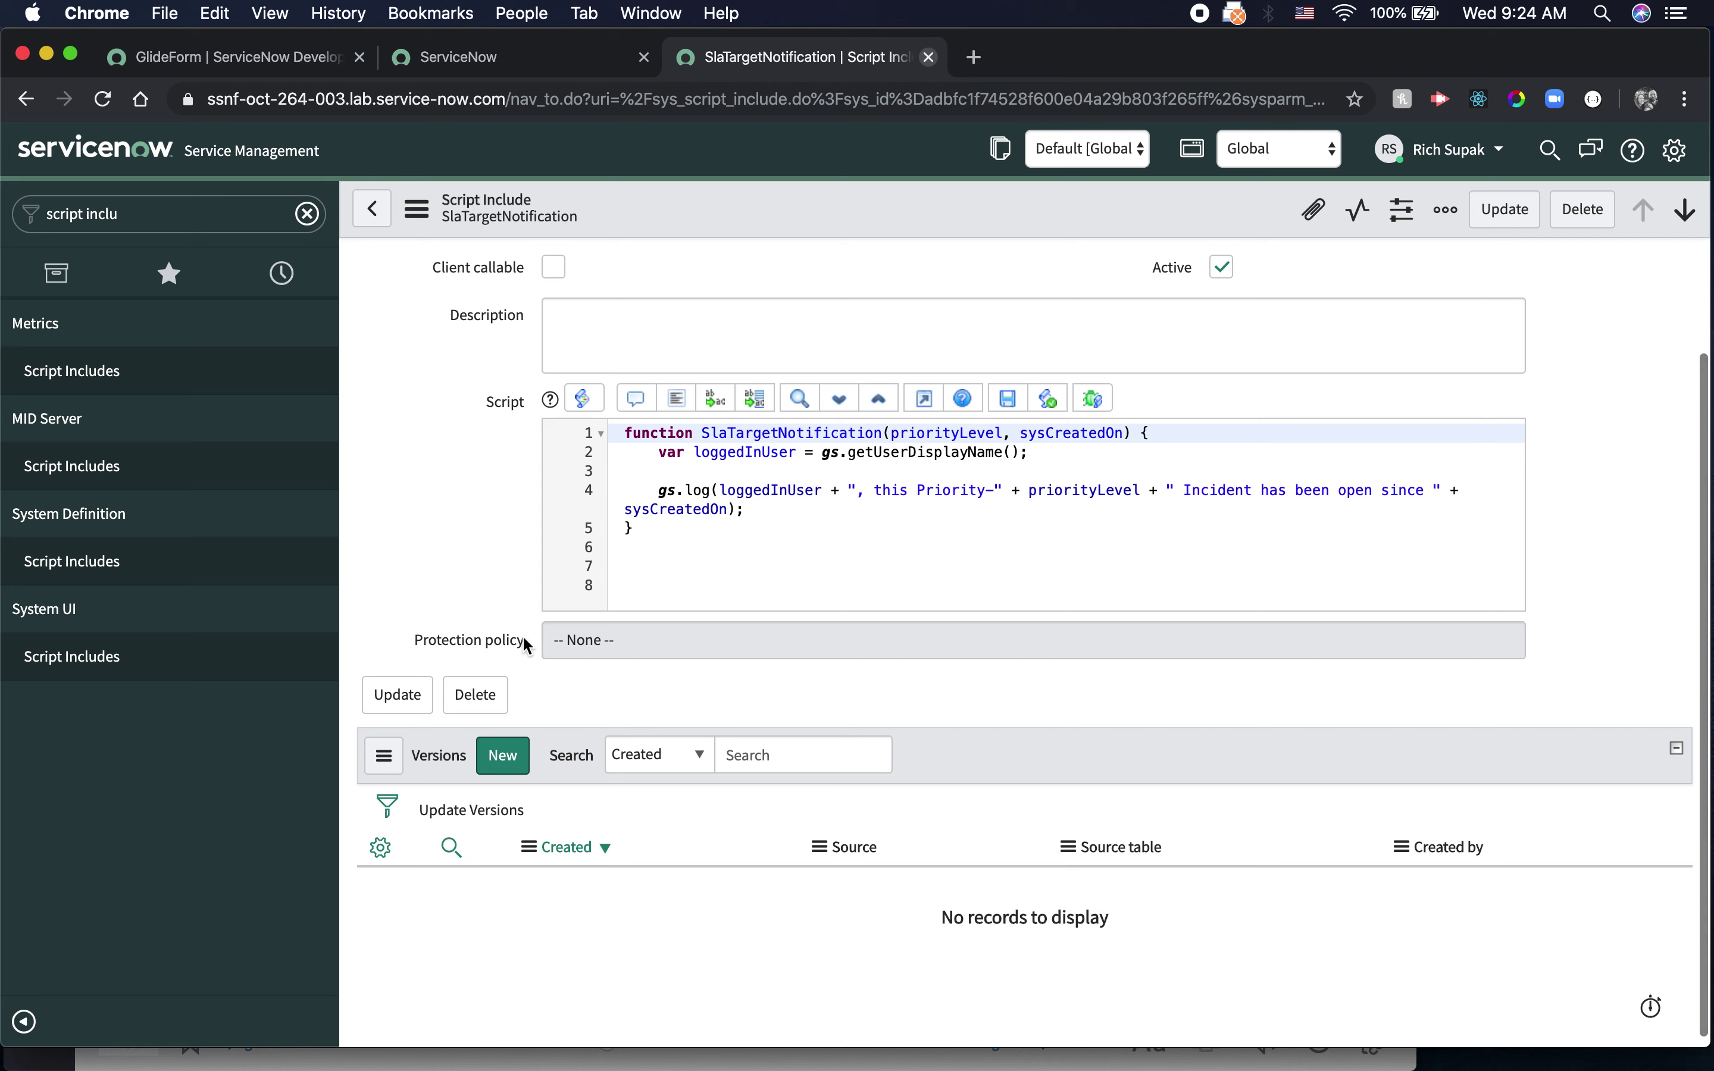
left_click(588, 494)
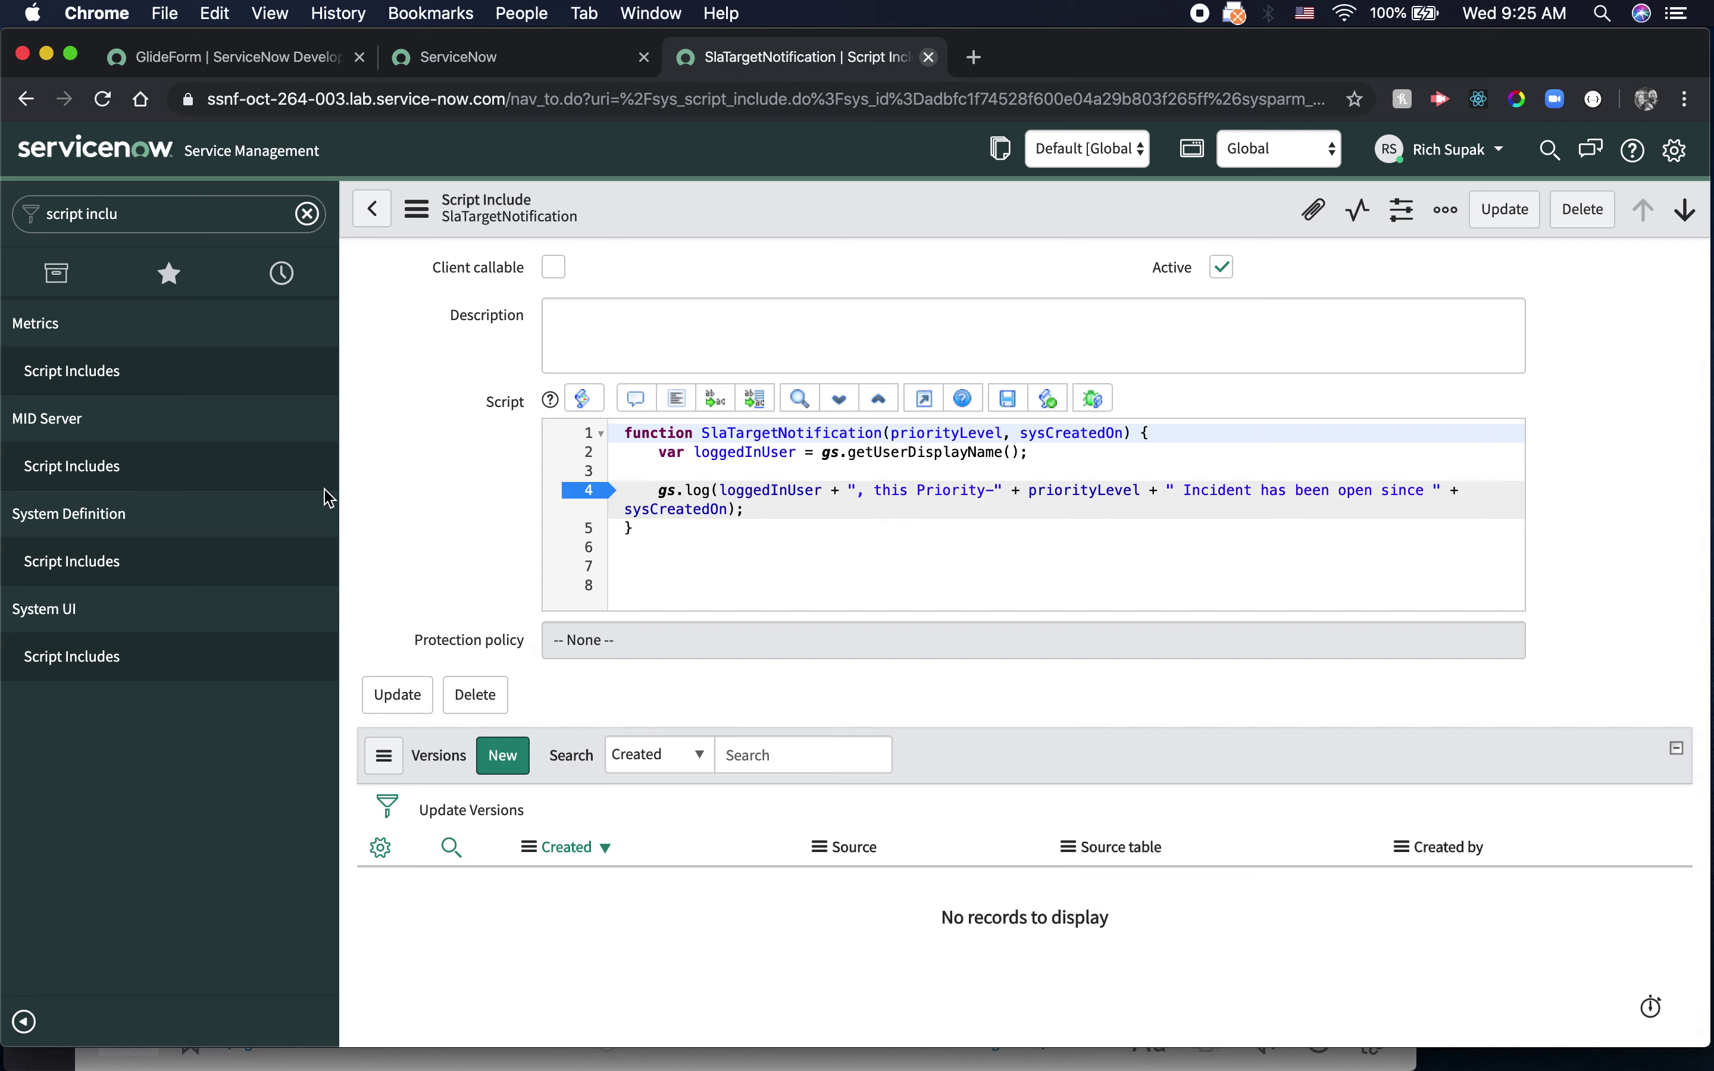
left_click(1094, 399)
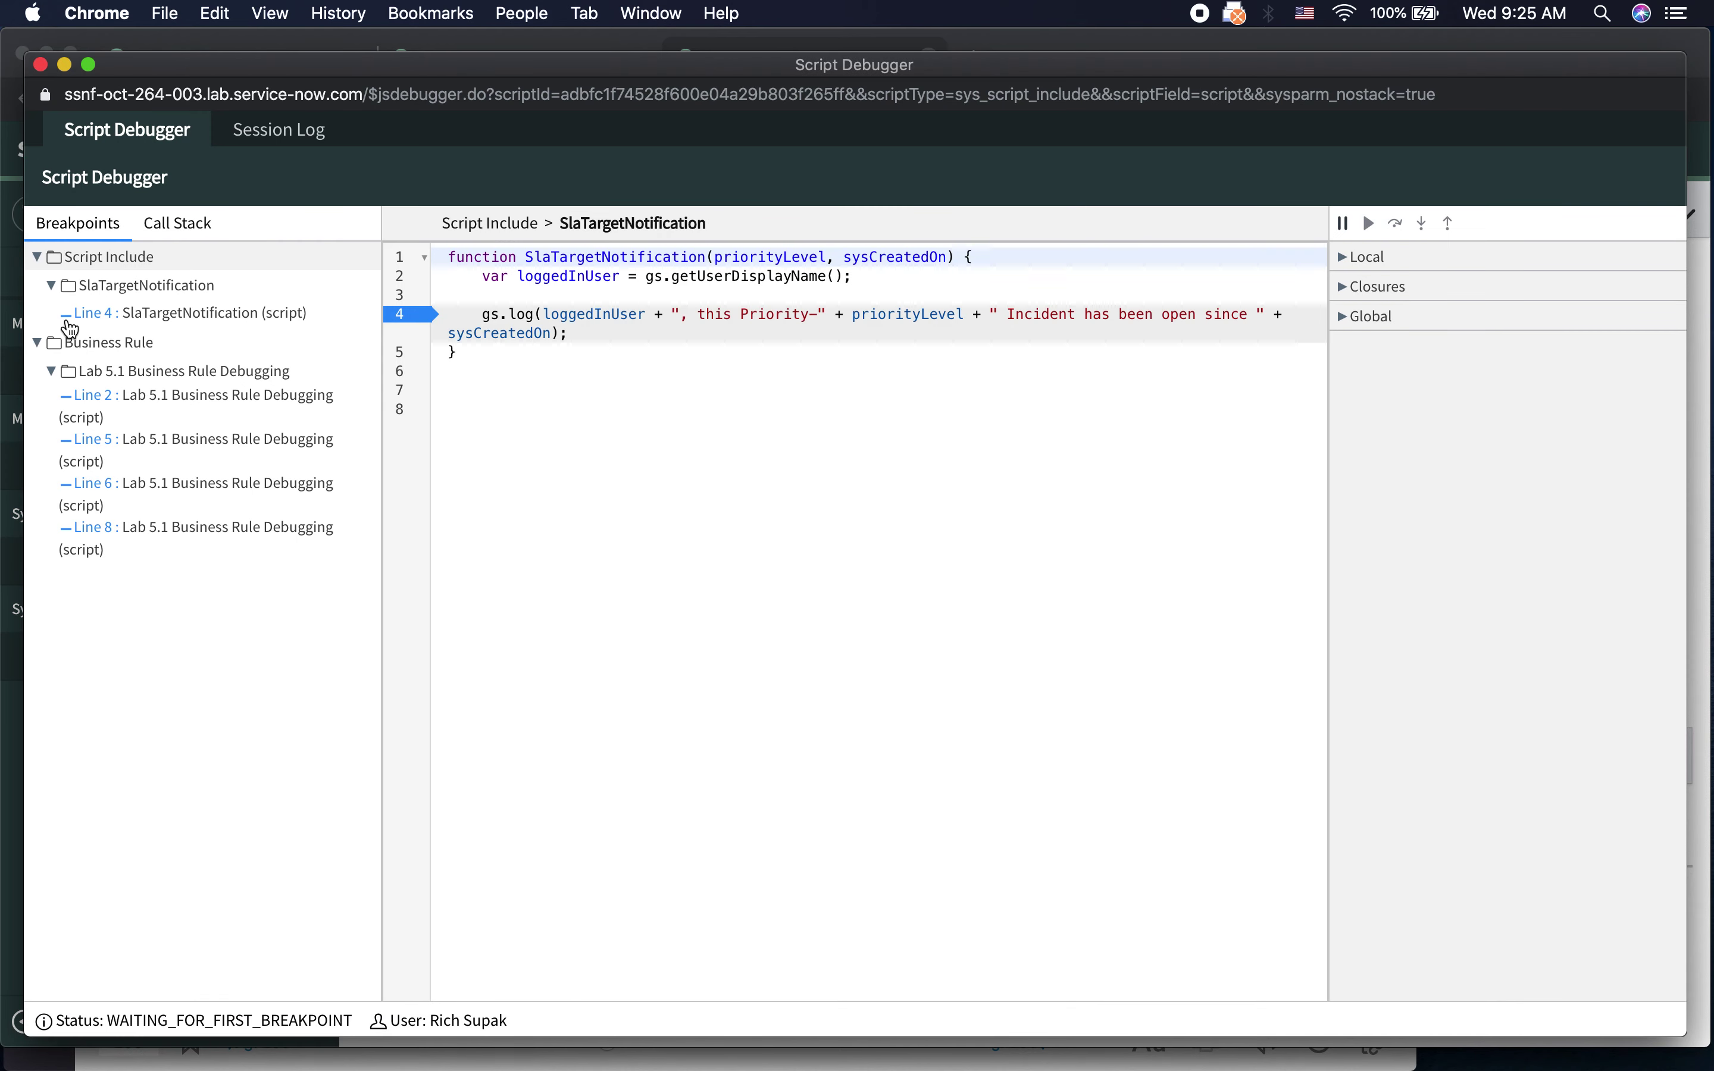
- View the code at the business rule's line 2 and SlaTargetNotification line 4 breakpoints, then return to the Lab 5.1 script
left_click(70, 398)
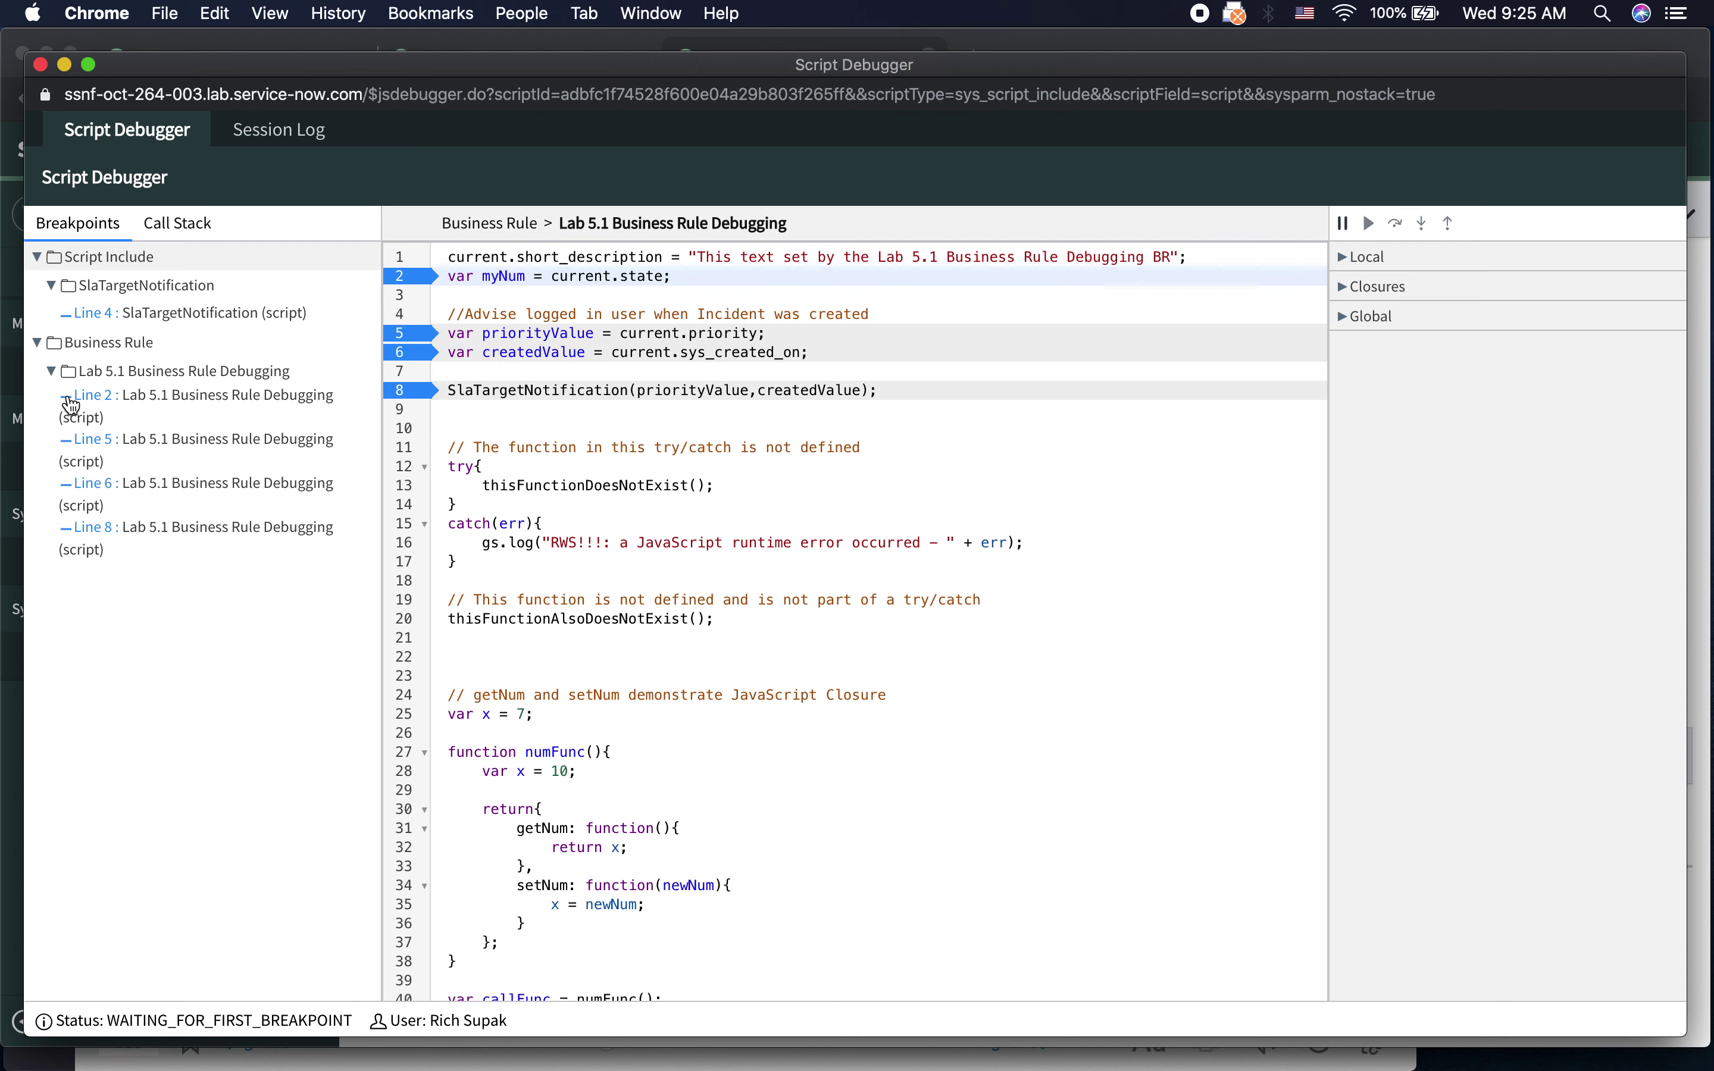
left_click(77, 317)
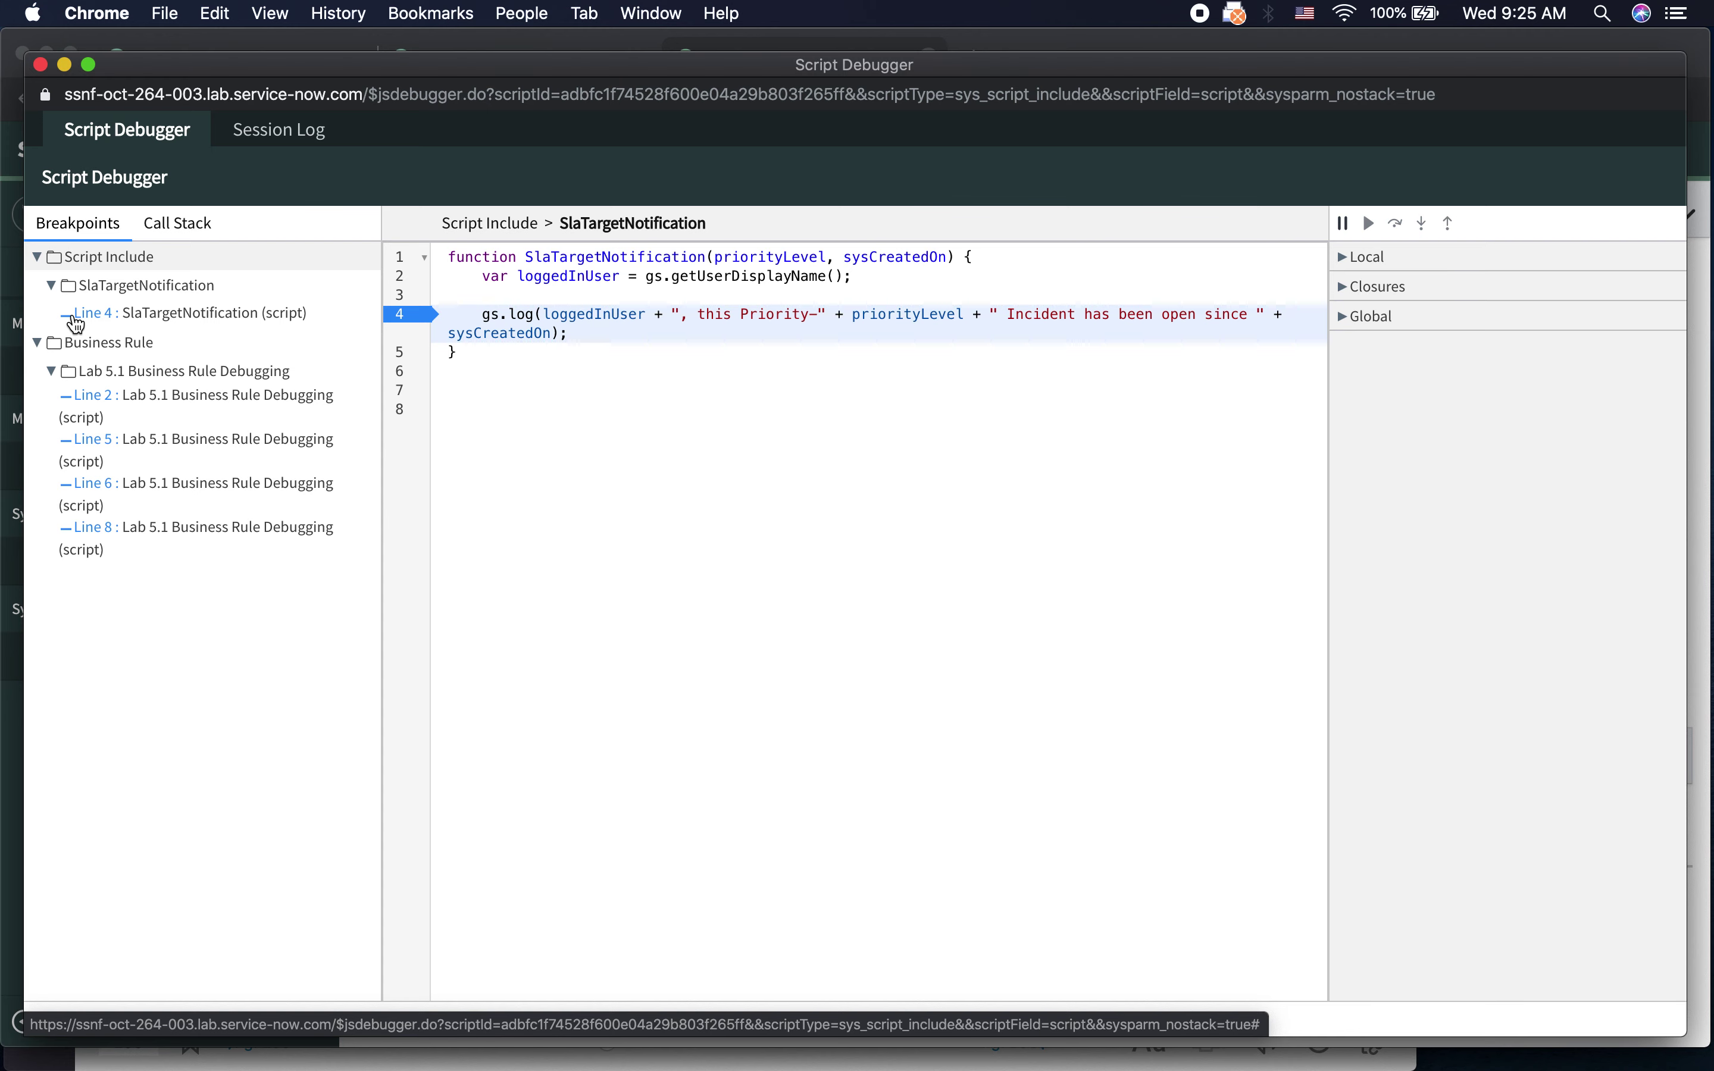
left_click(133, 397)
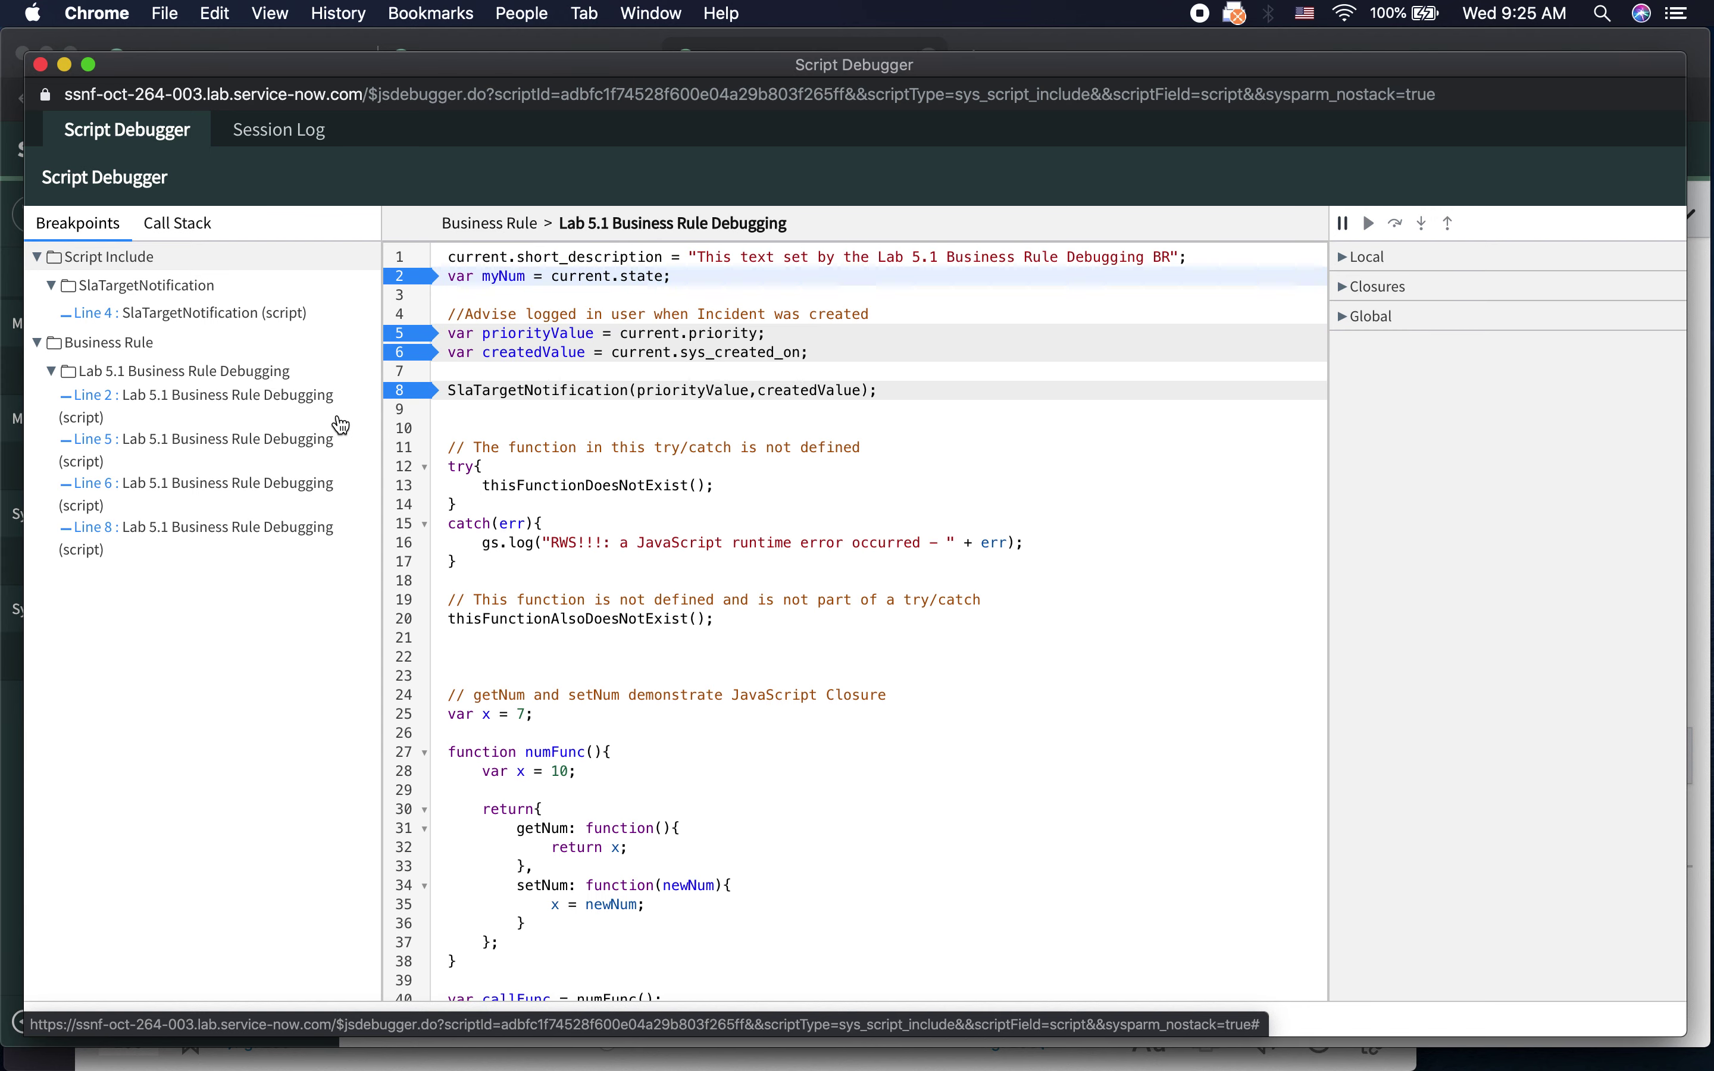
- Remove the breakpoints at lines 2, 5 and 8 of the Lab 5.1 business rule and add one at line 12
left_click(410, 282)
left_click(401, 333)
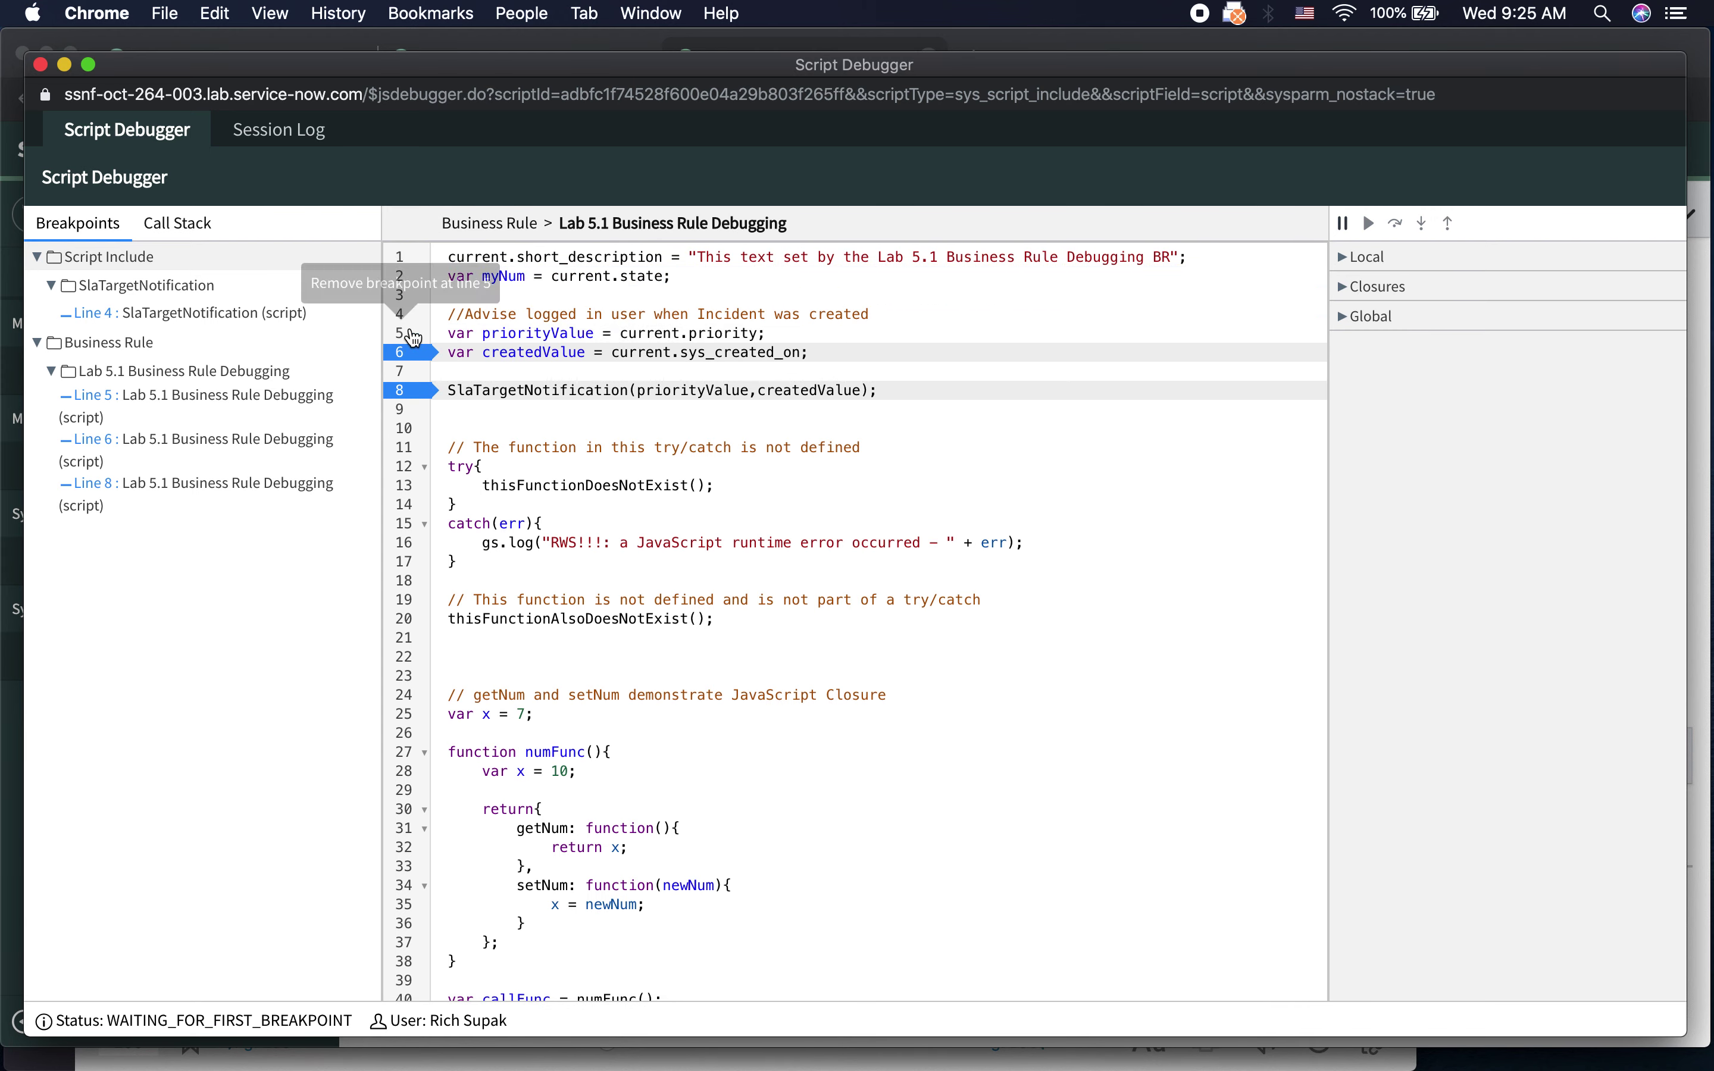
left_click(401, 390)
left_click(401, 466)
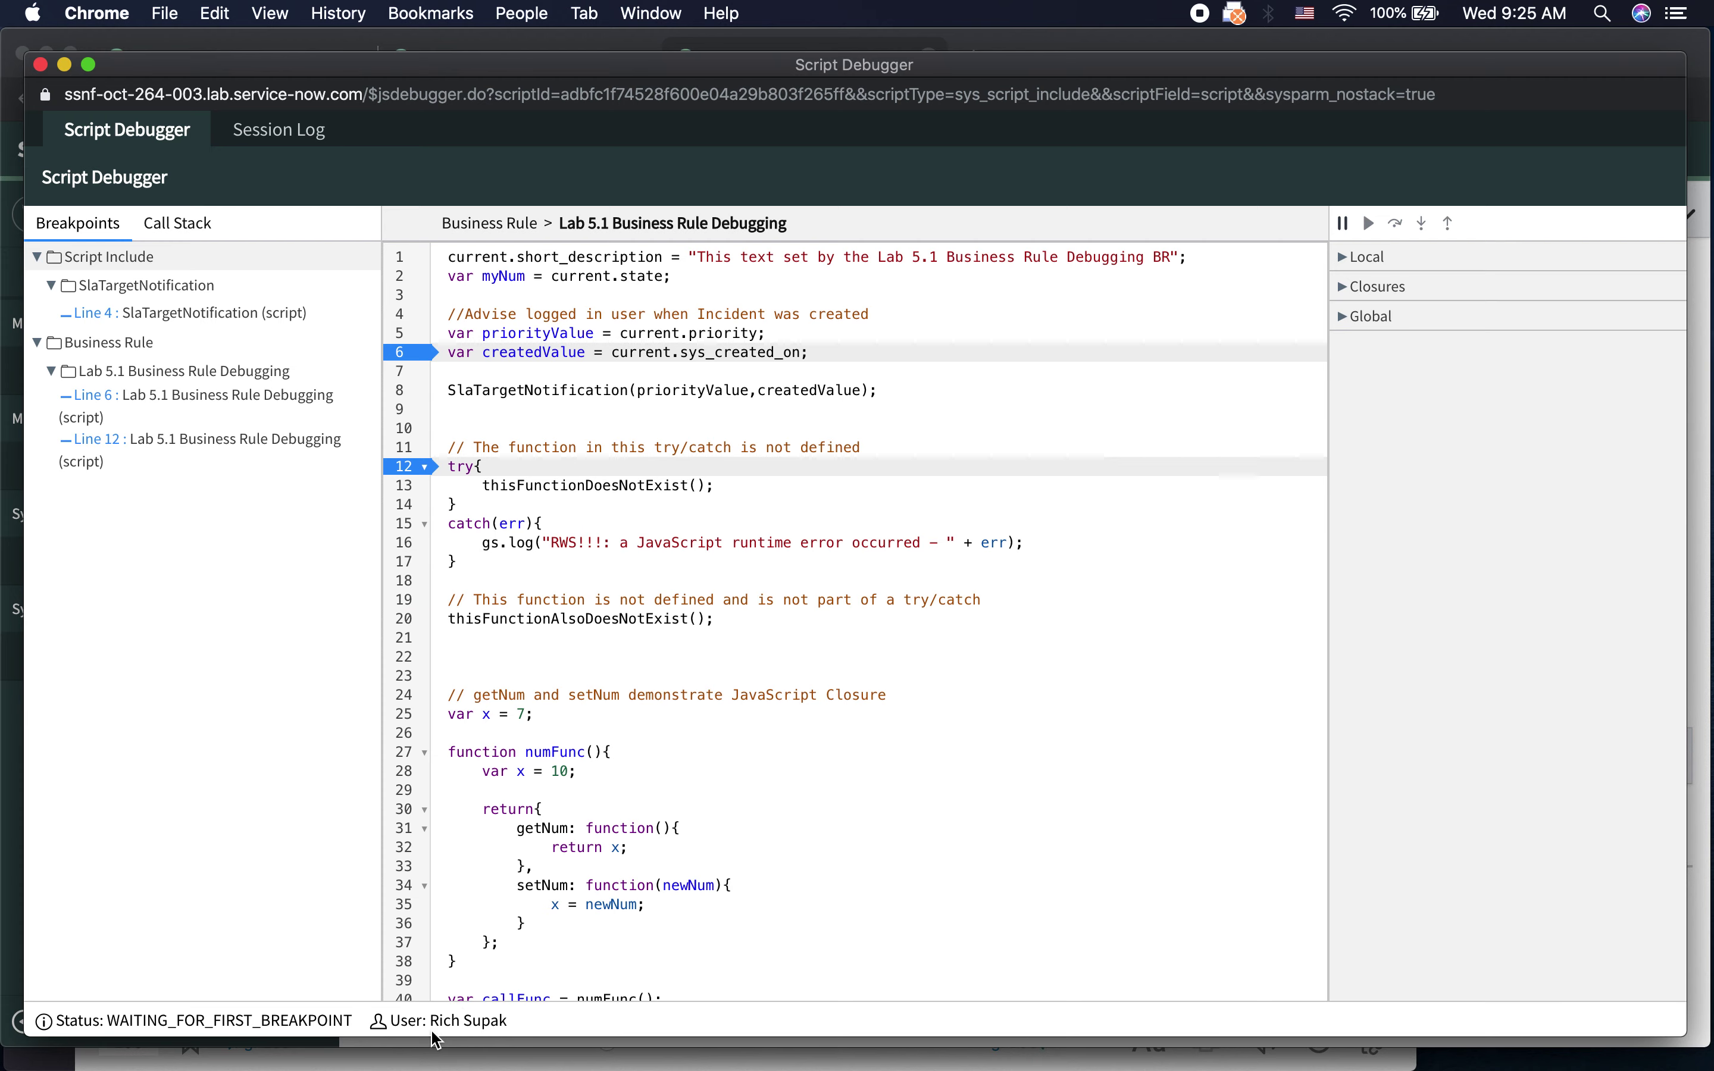
- Return to the main ServiceNow window and open incident INC0010003 from the list of open incidents
left_click(394, 1049)
left_click(180, 214)
type("open")
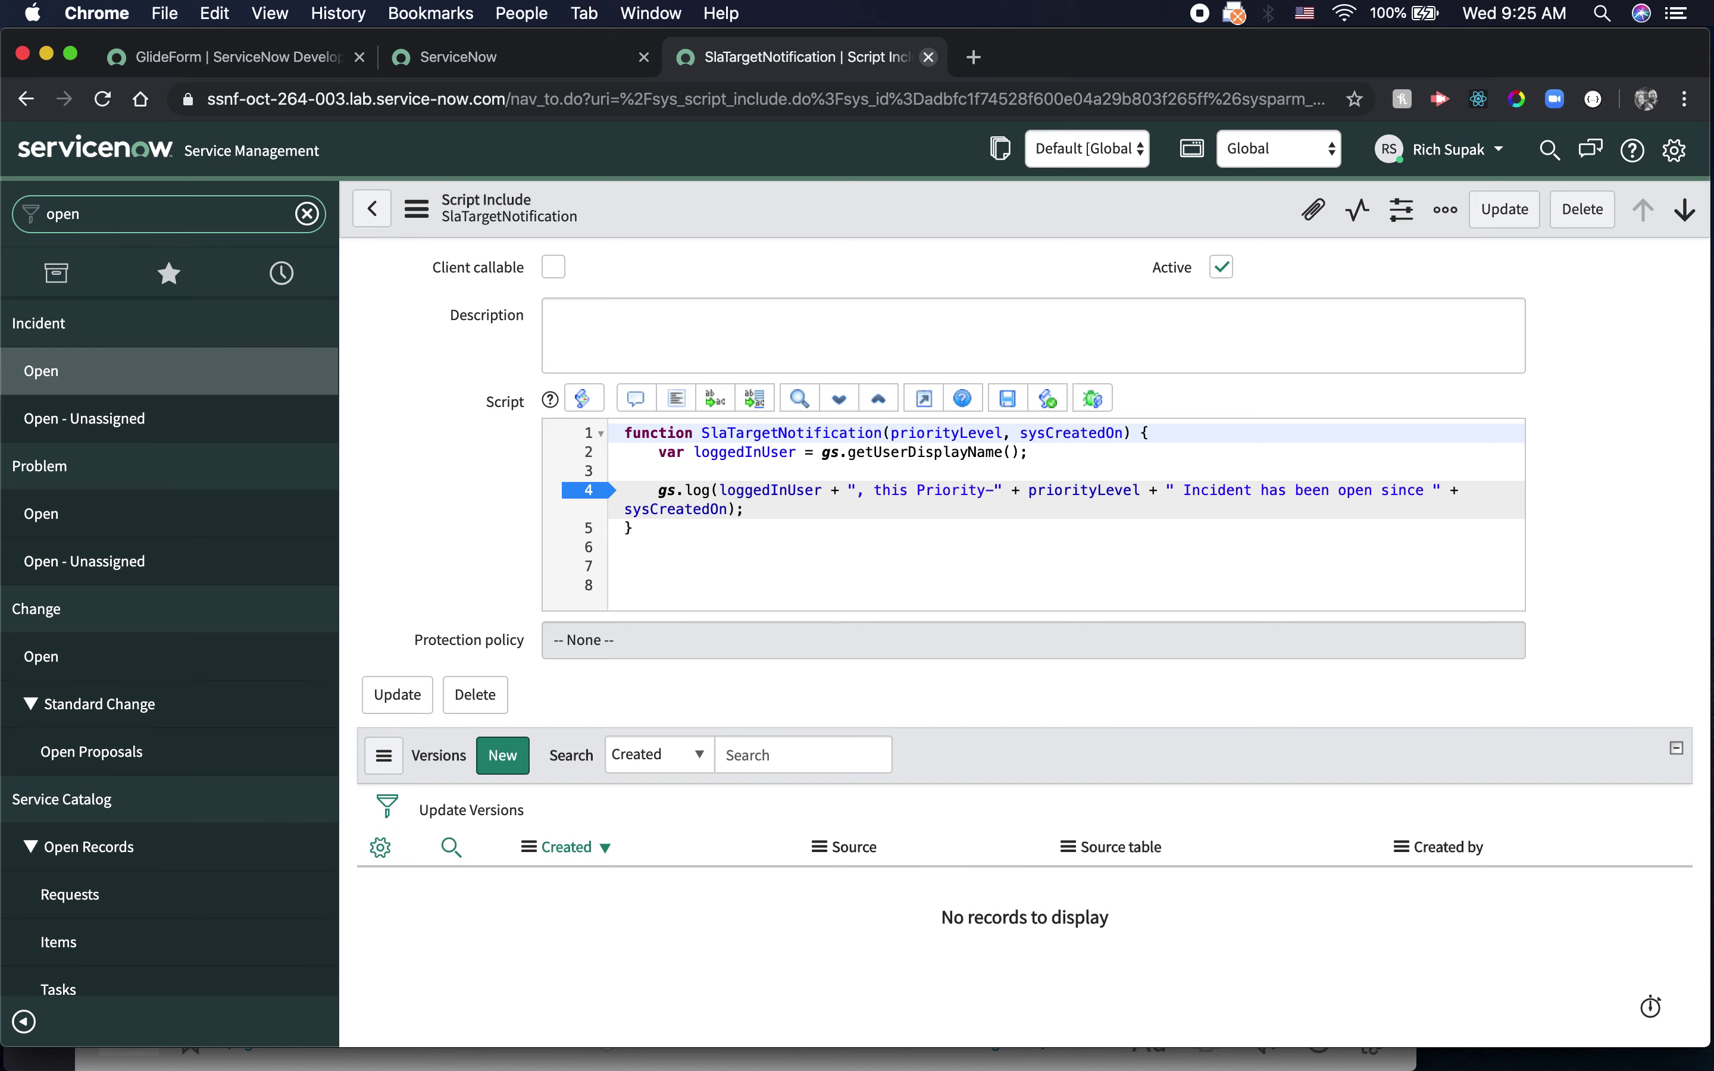
left_click(124, 371)
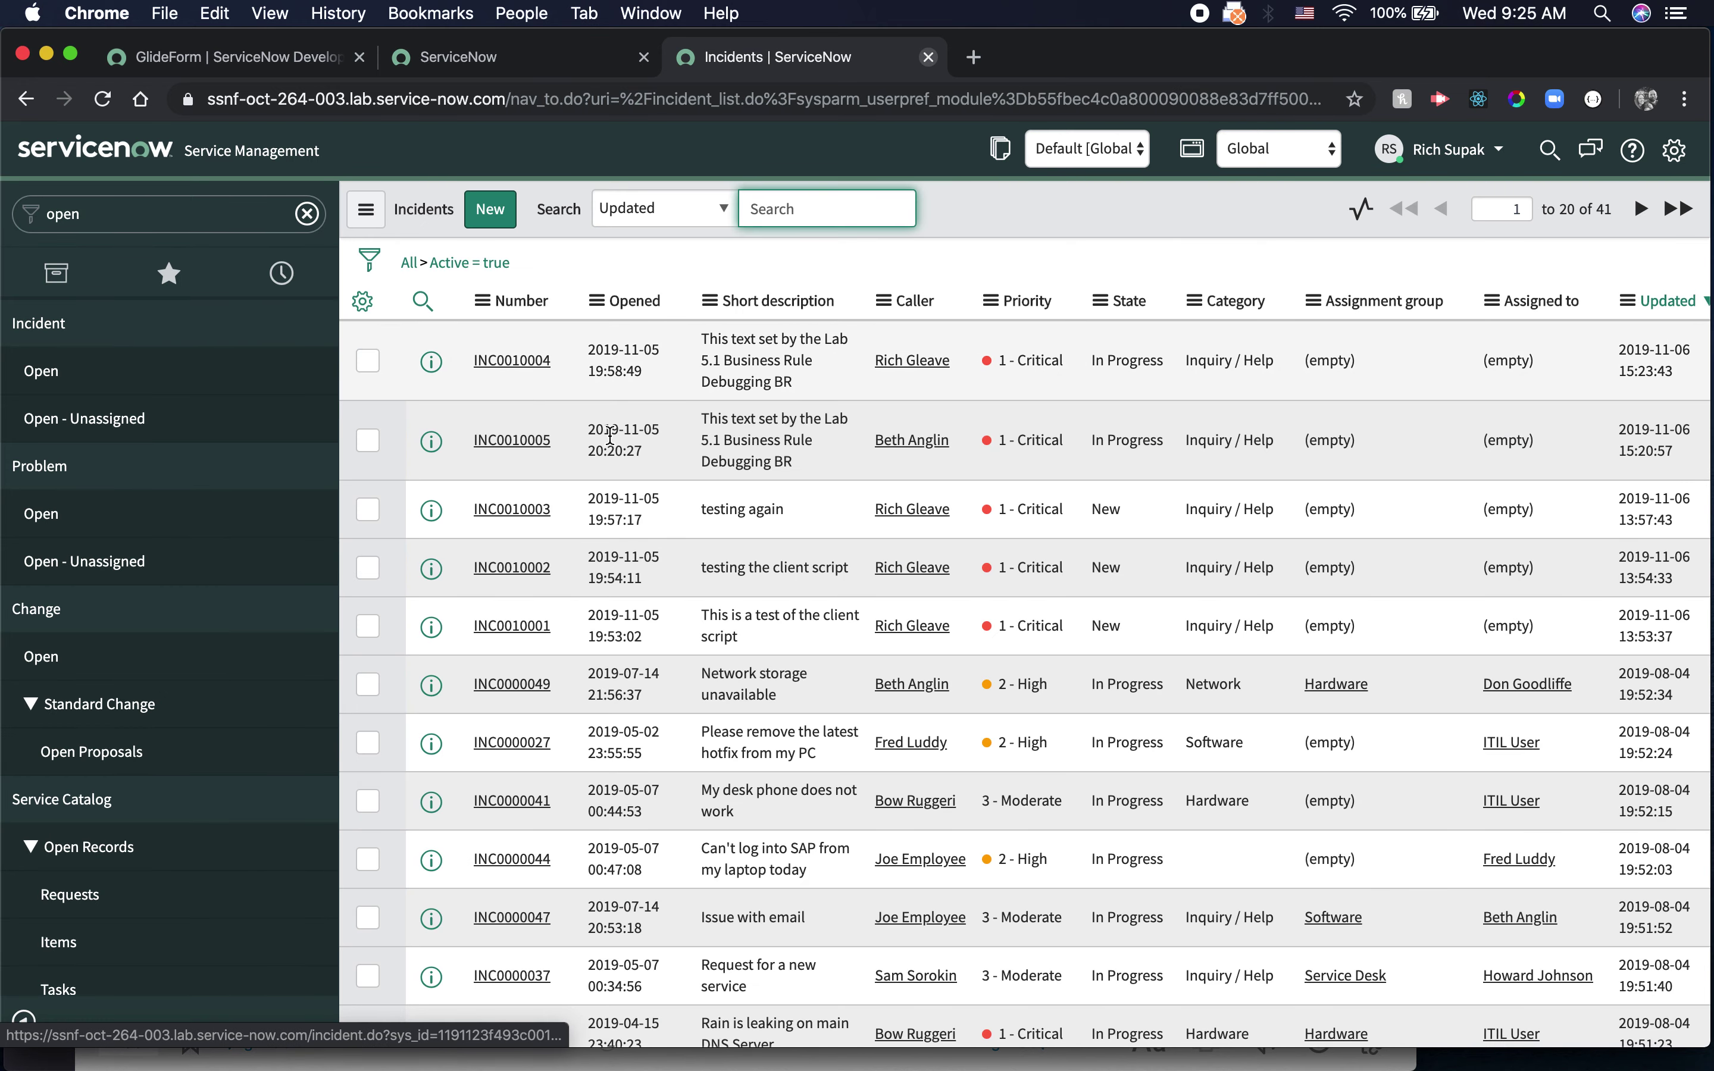
left_click(513, 512)
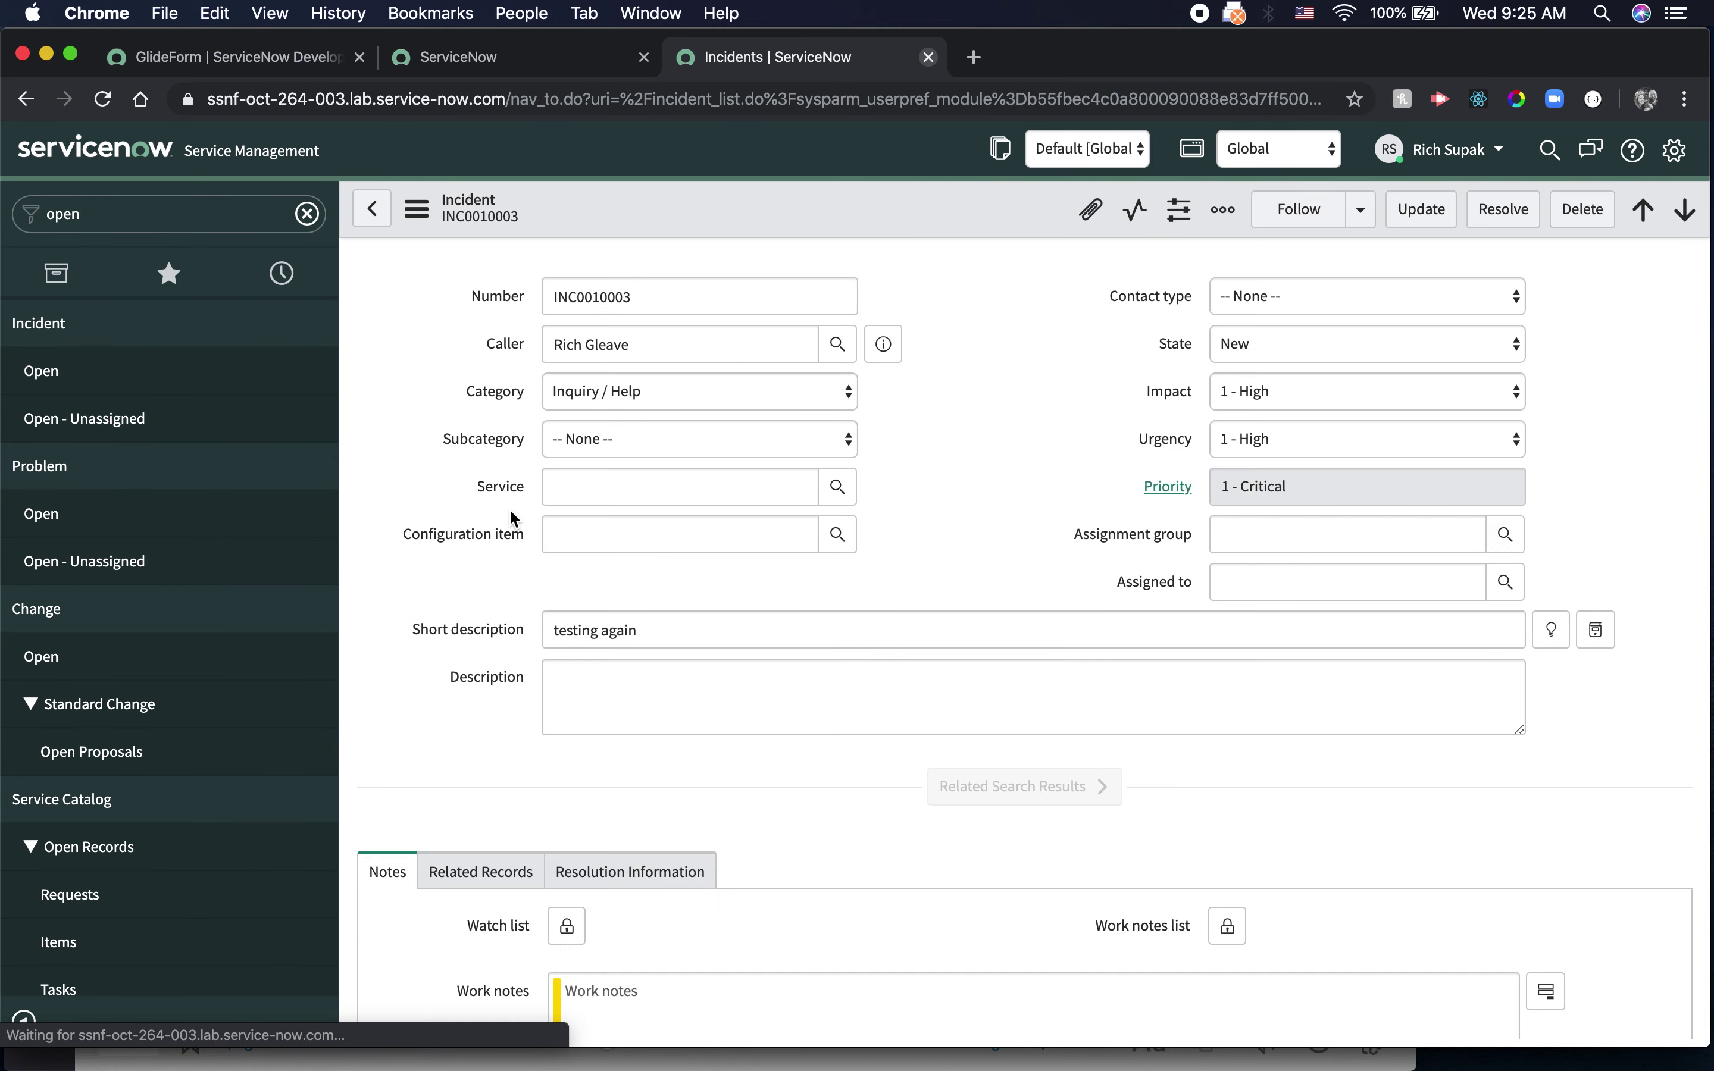
- Set the state of incident INC0010003 to In Progress and save the record
left_click(1264, 346)
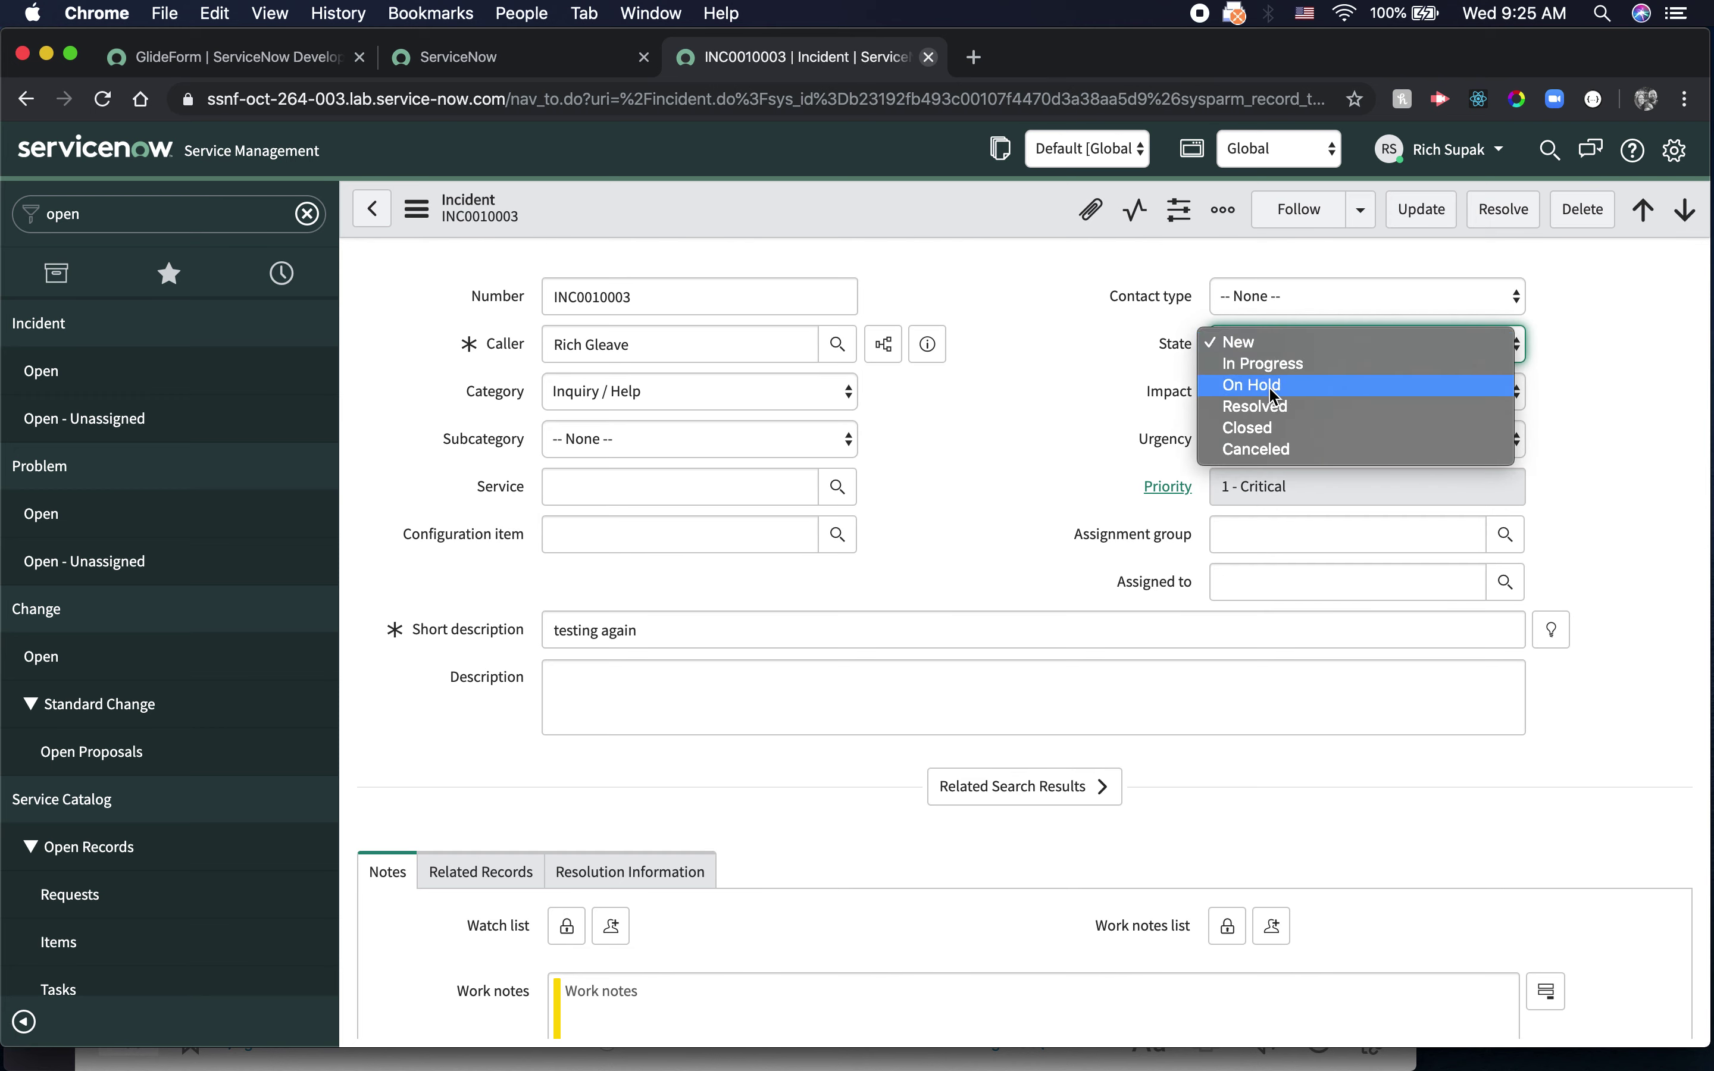
left_click(1270, 365)
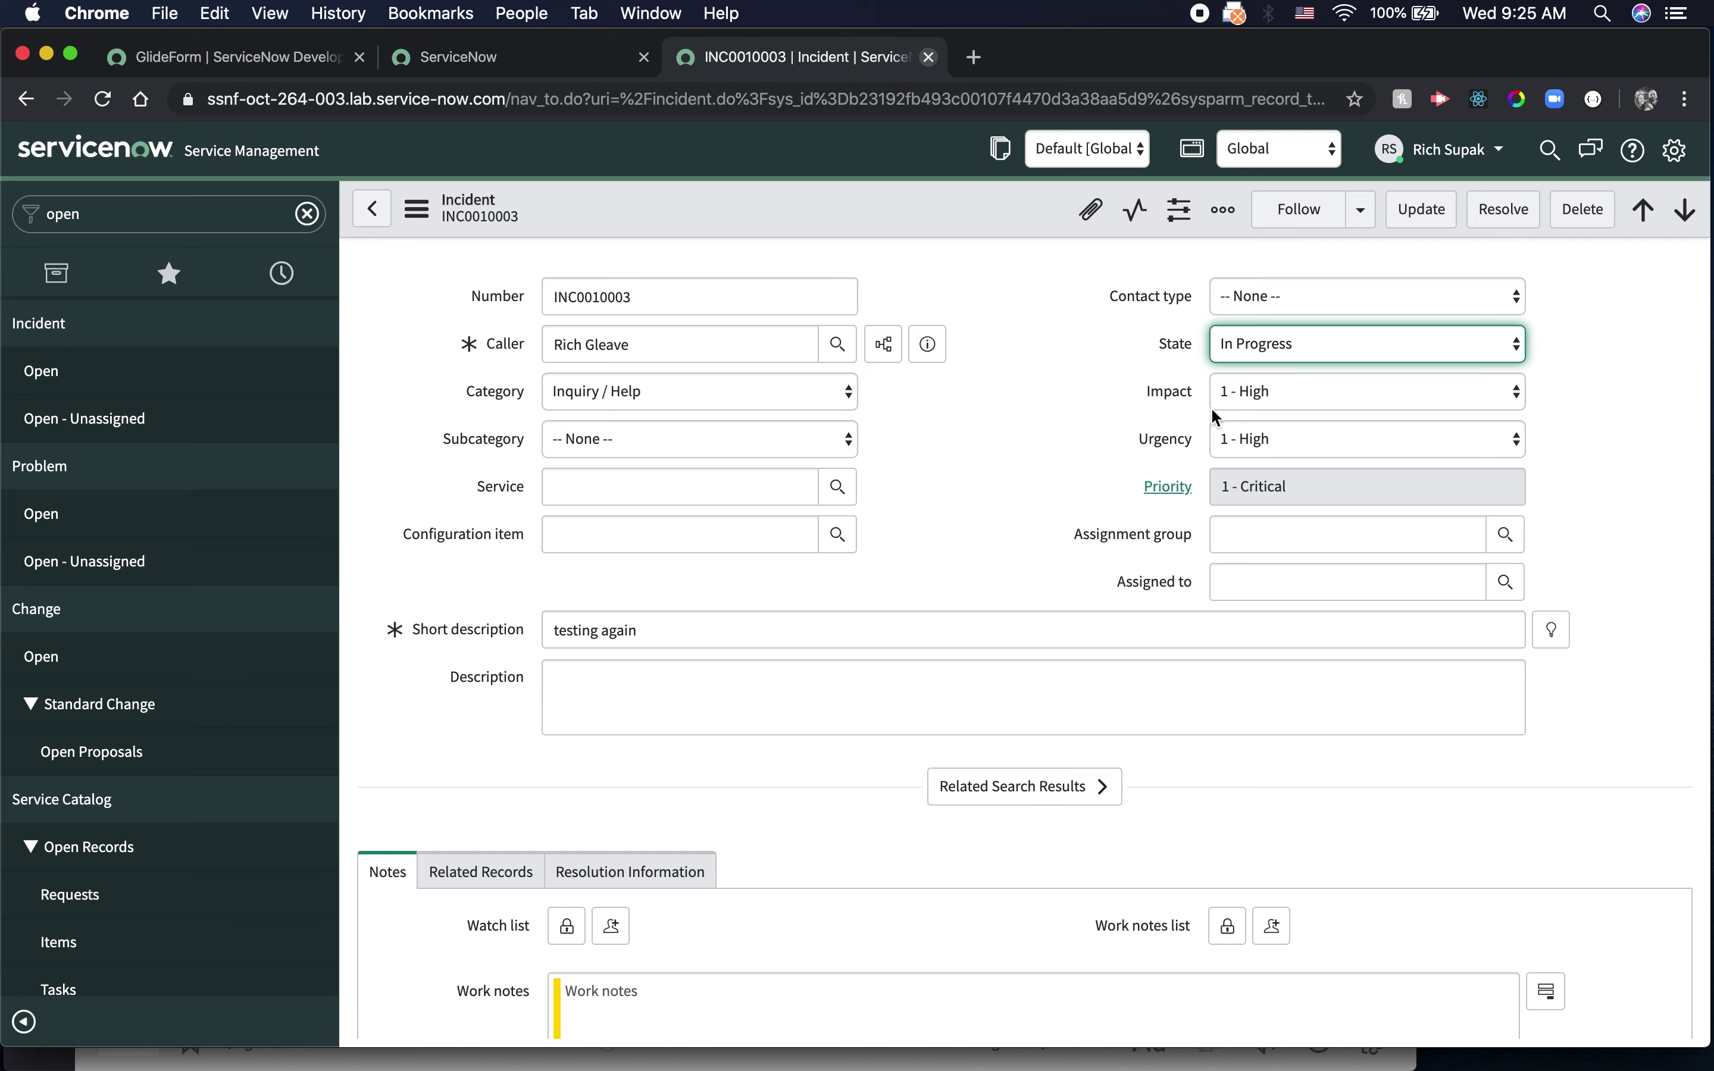
left_click(970, 230)
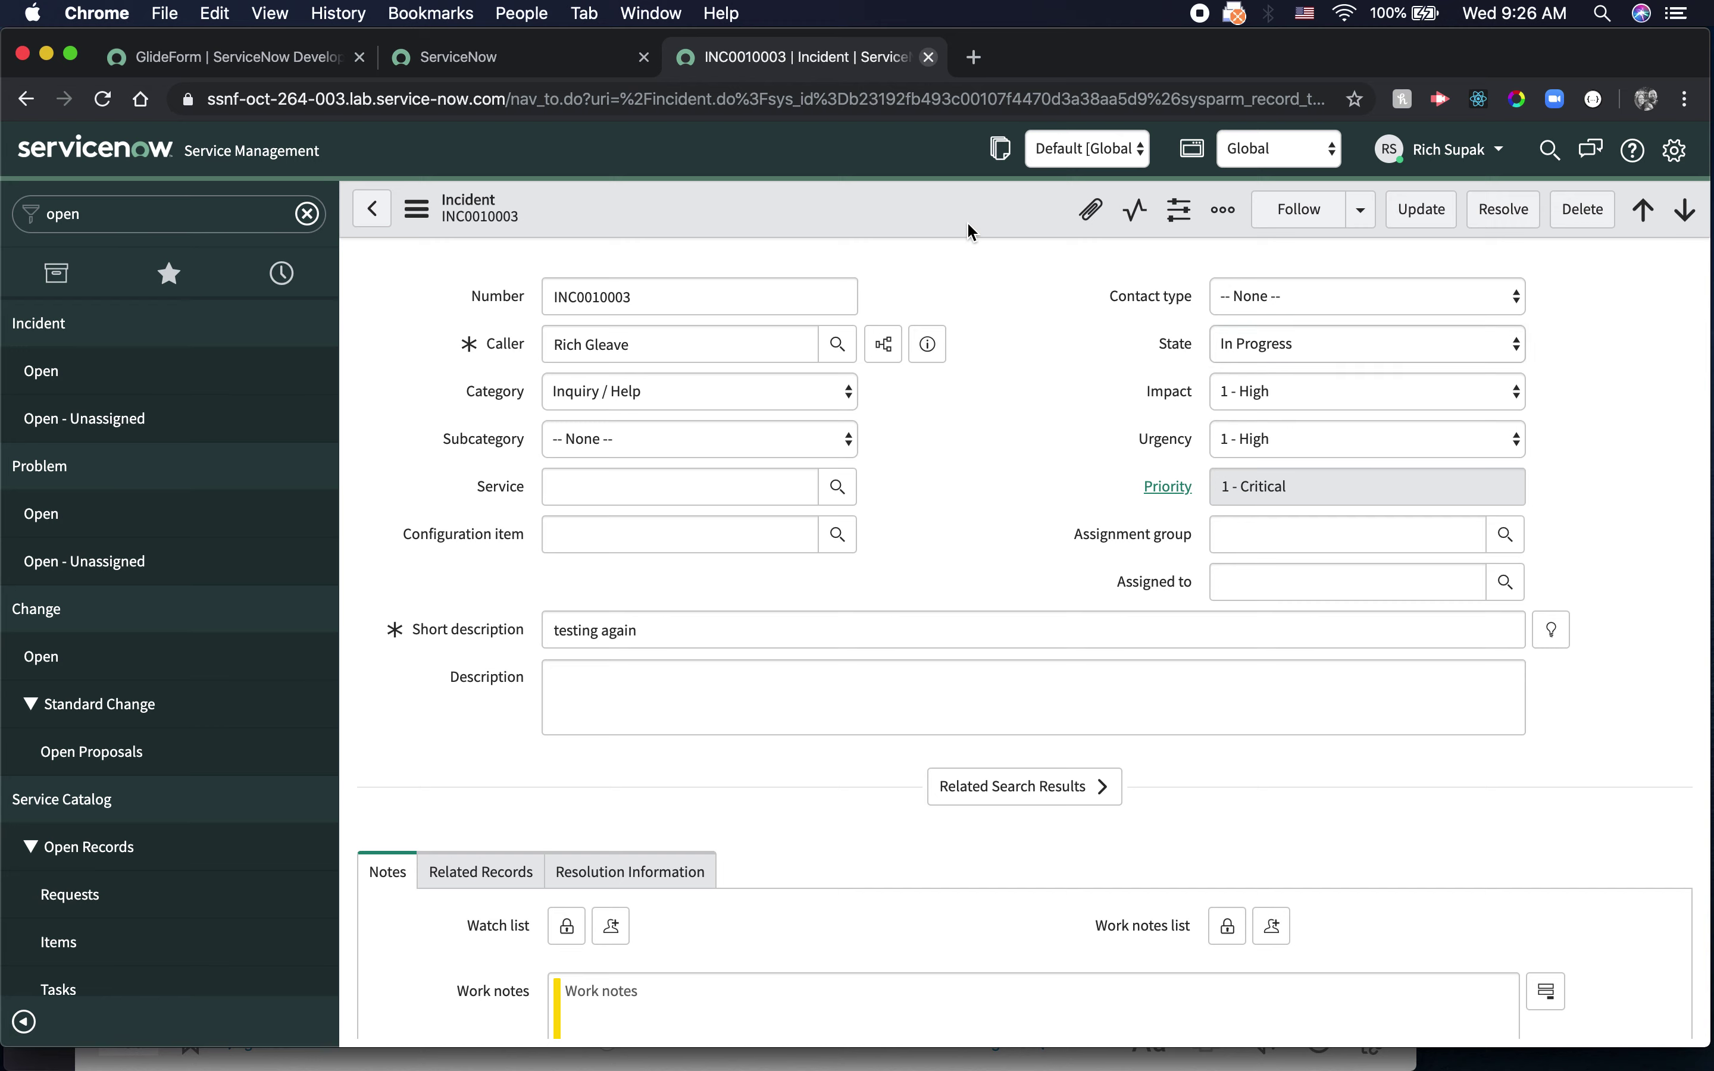
right_click(968, 223)
left_click(987, 241)
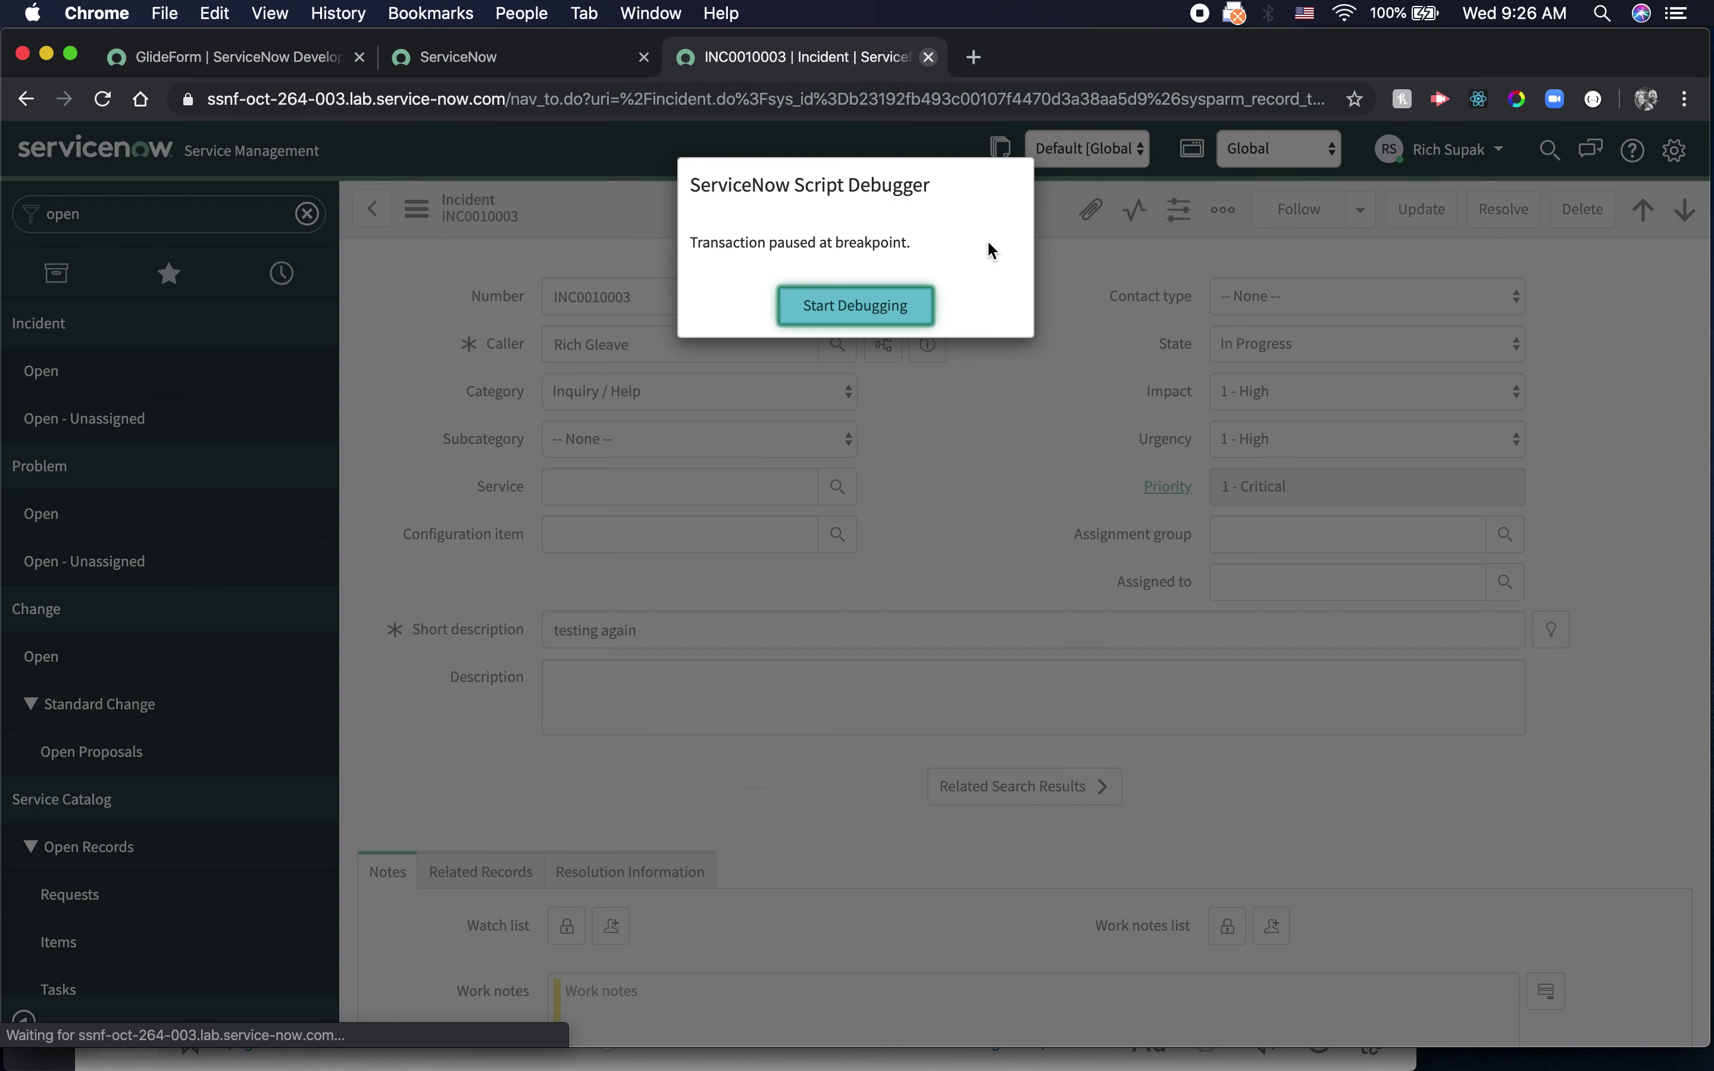
- Start debugging the paused transaction and examine its request parameters in the transaction detail
left_click(895, 306)
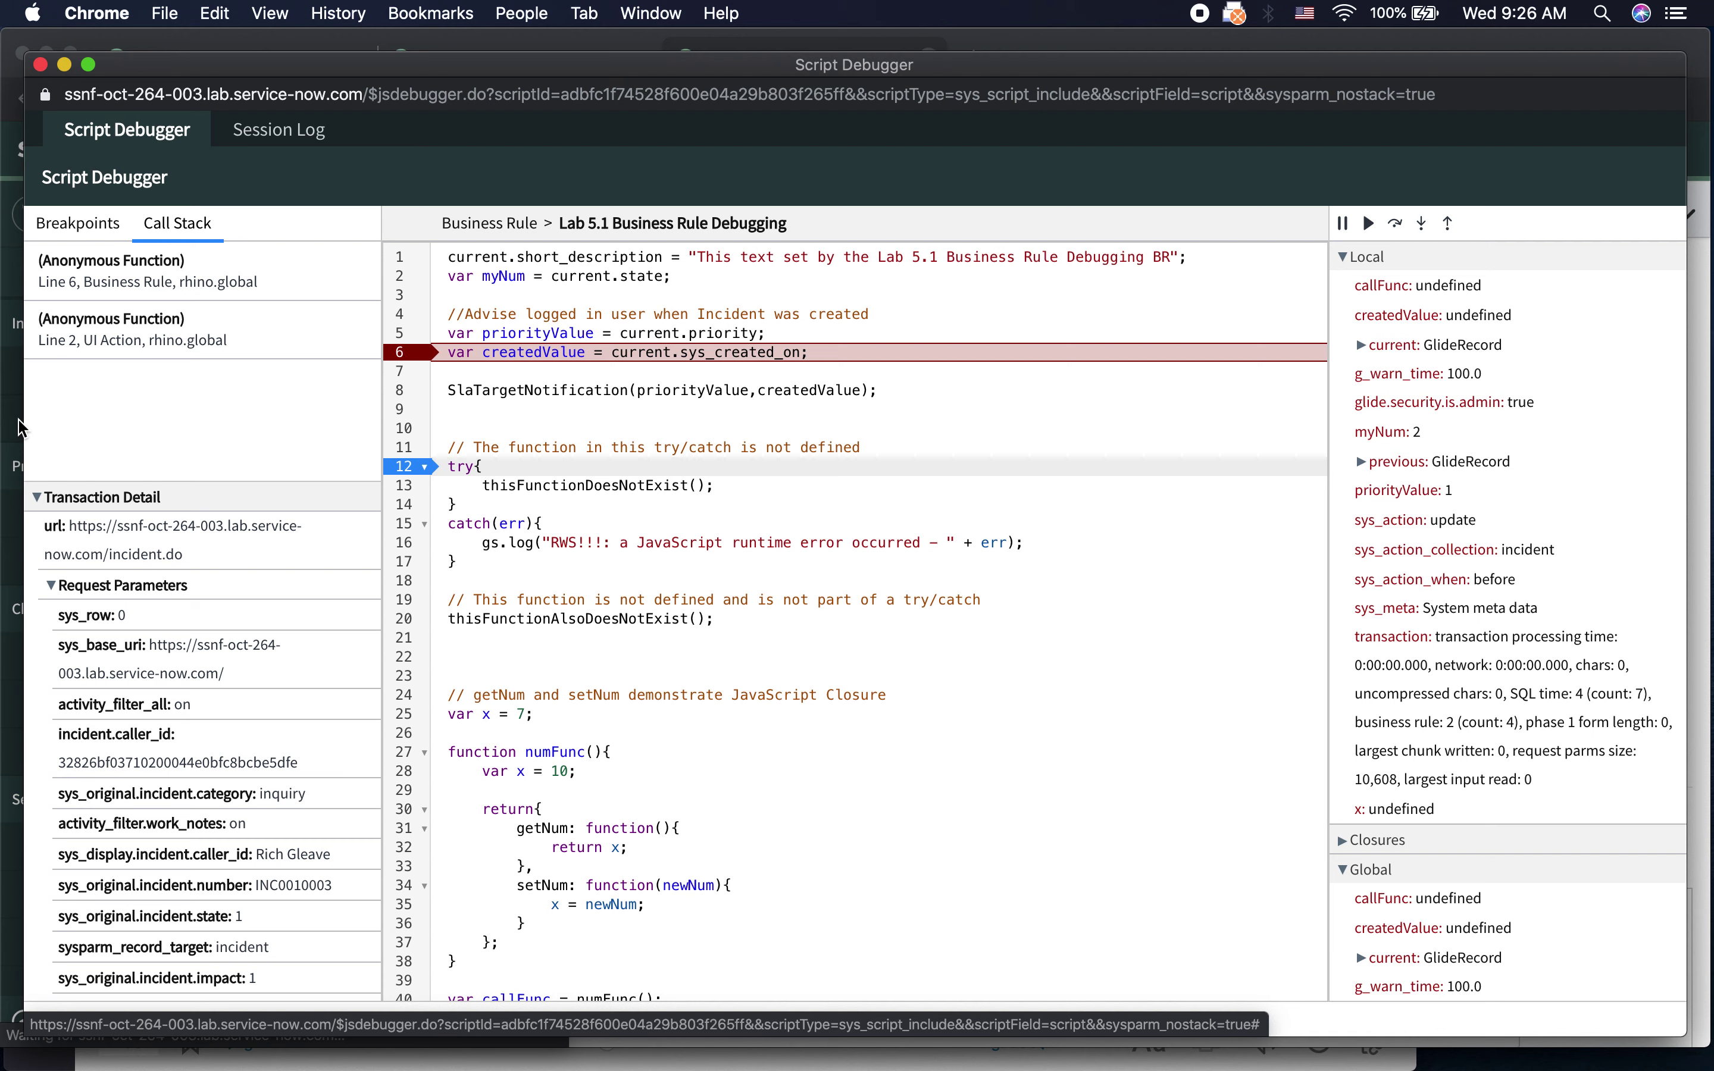
scroll(147, 532, "down", 3)
scroll(147, 532, "down", 10)
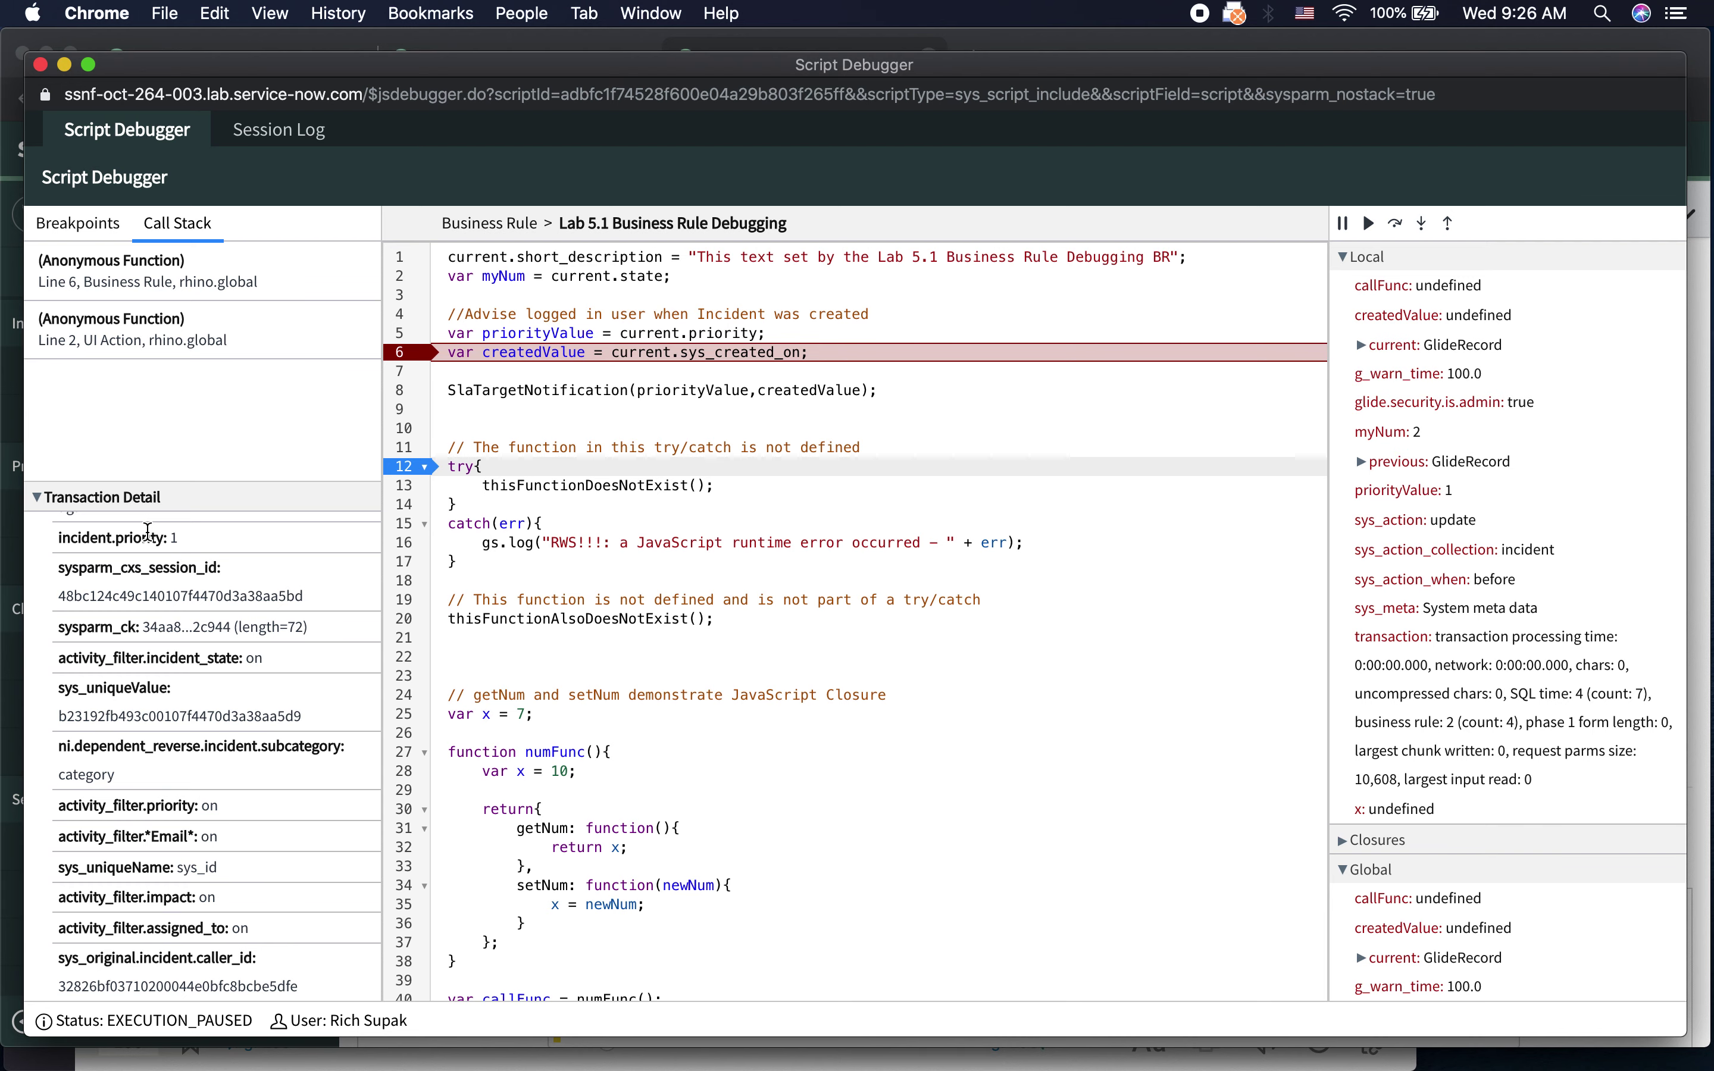
scroll(148, 531, "down", 2)
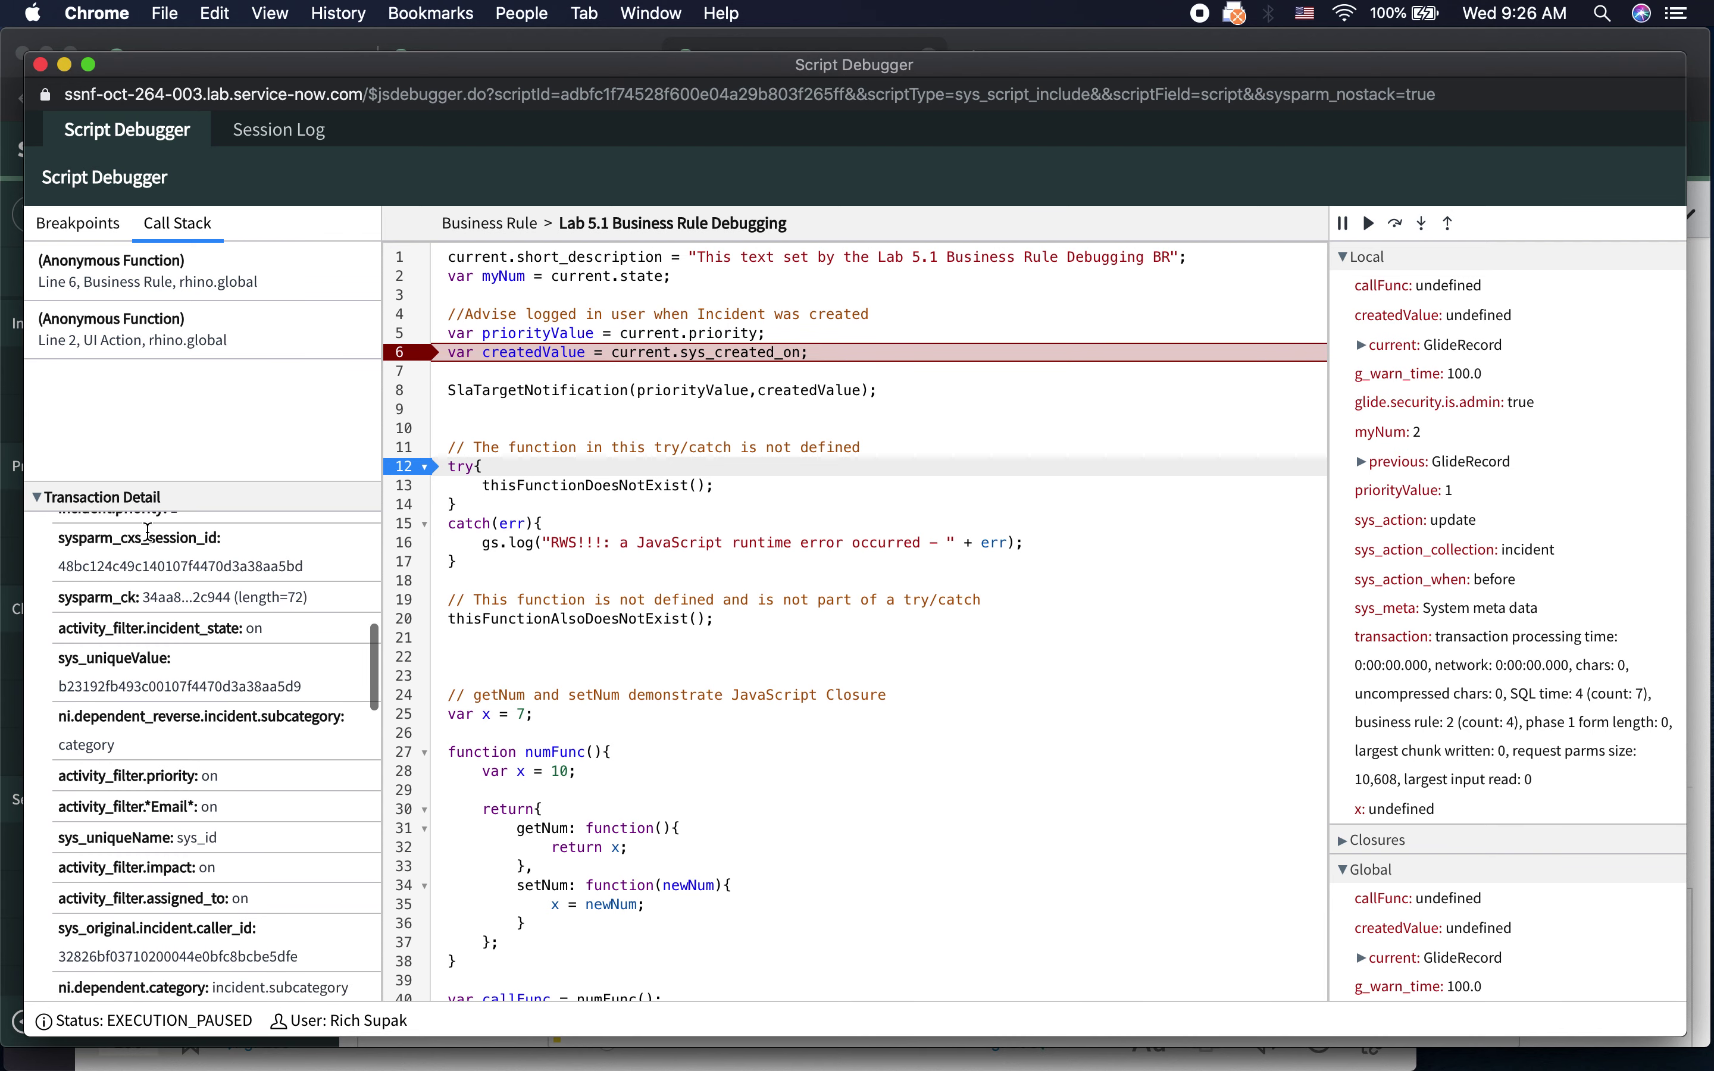
scroll(148, 531, "up", 10)
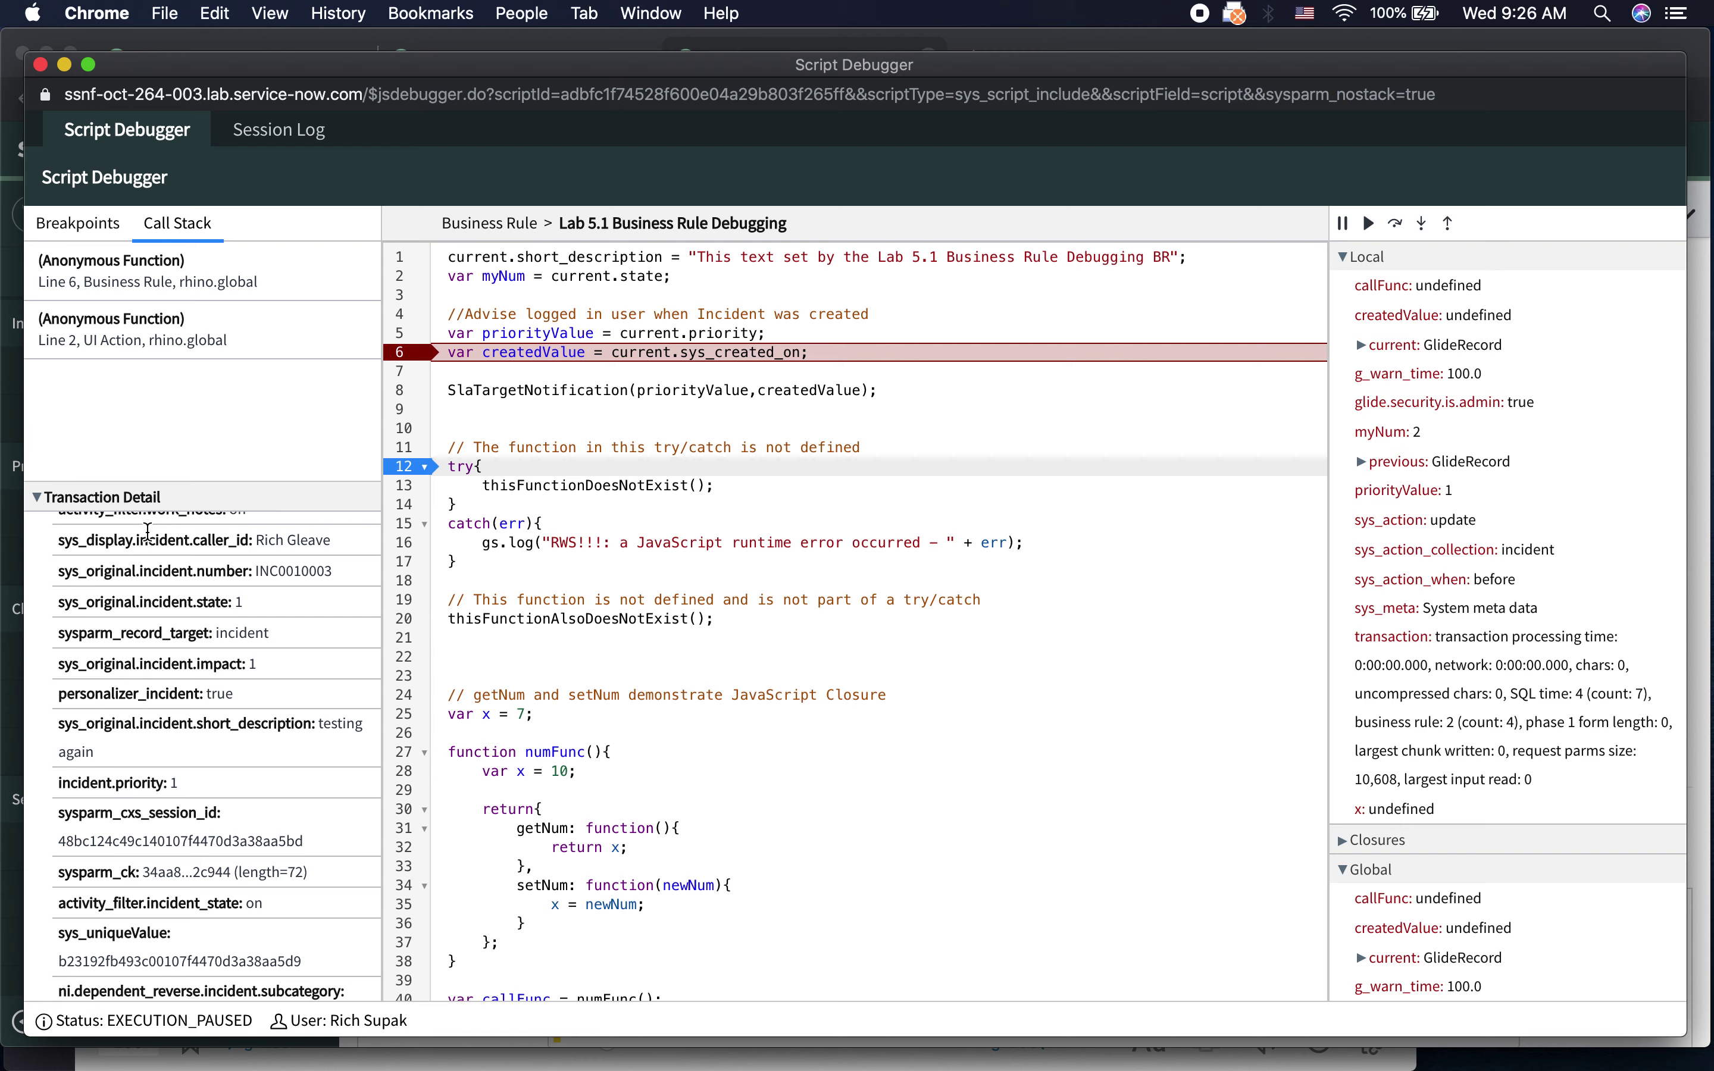
- Resume the script through the SlaTargetNotification line 4 and business rule line 12 breakpoints until it finishes, and close the Script Debugger
left_click(1371, 224)
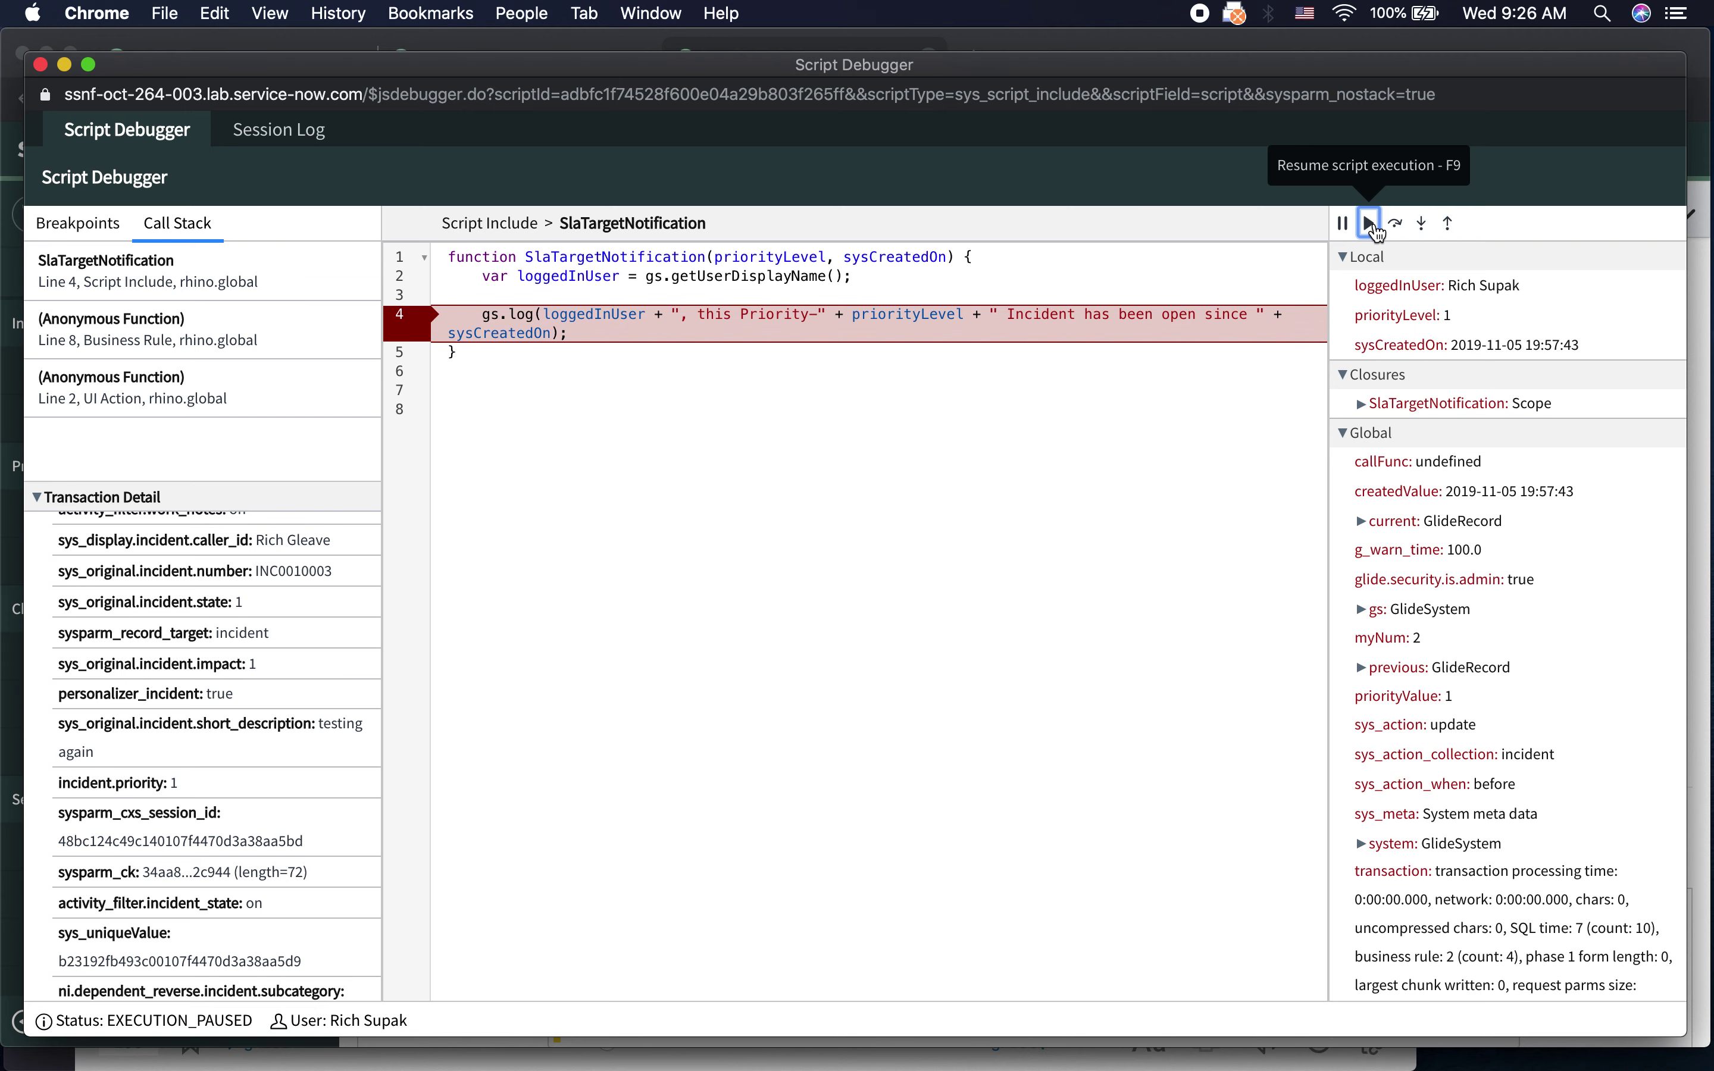
left_click(1371, 224)
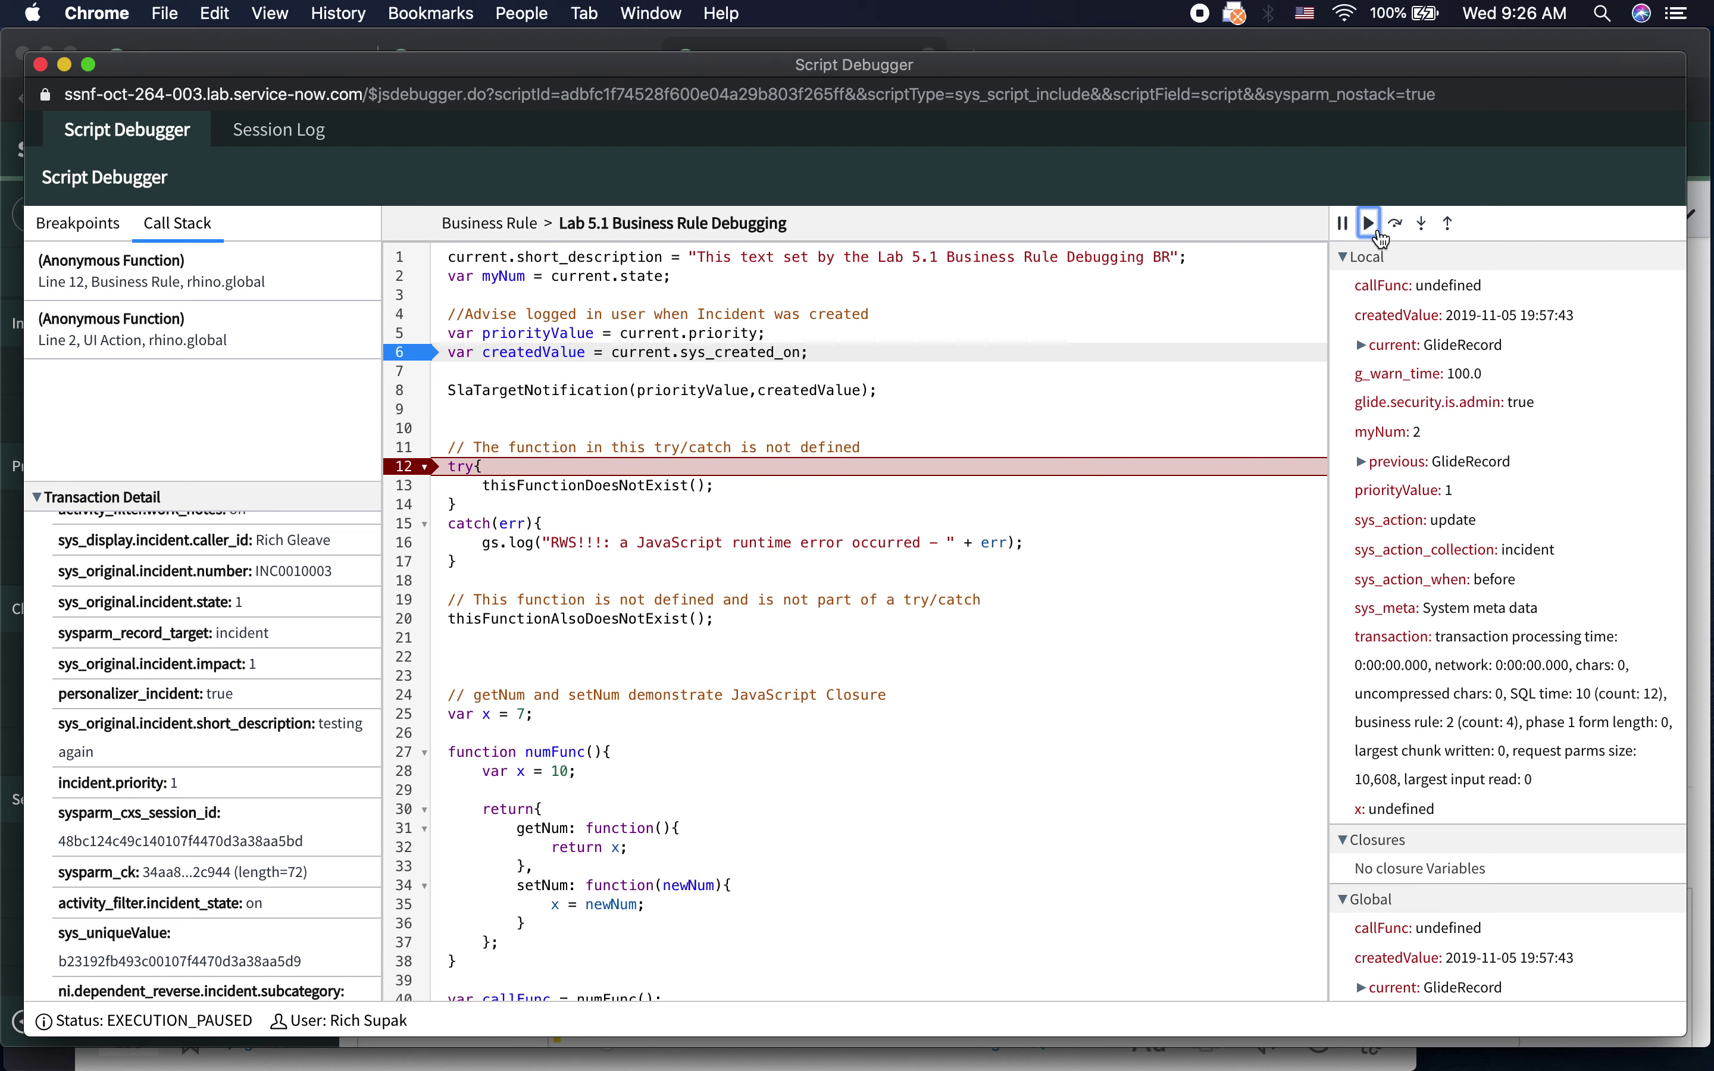
left_click(1374, 228)
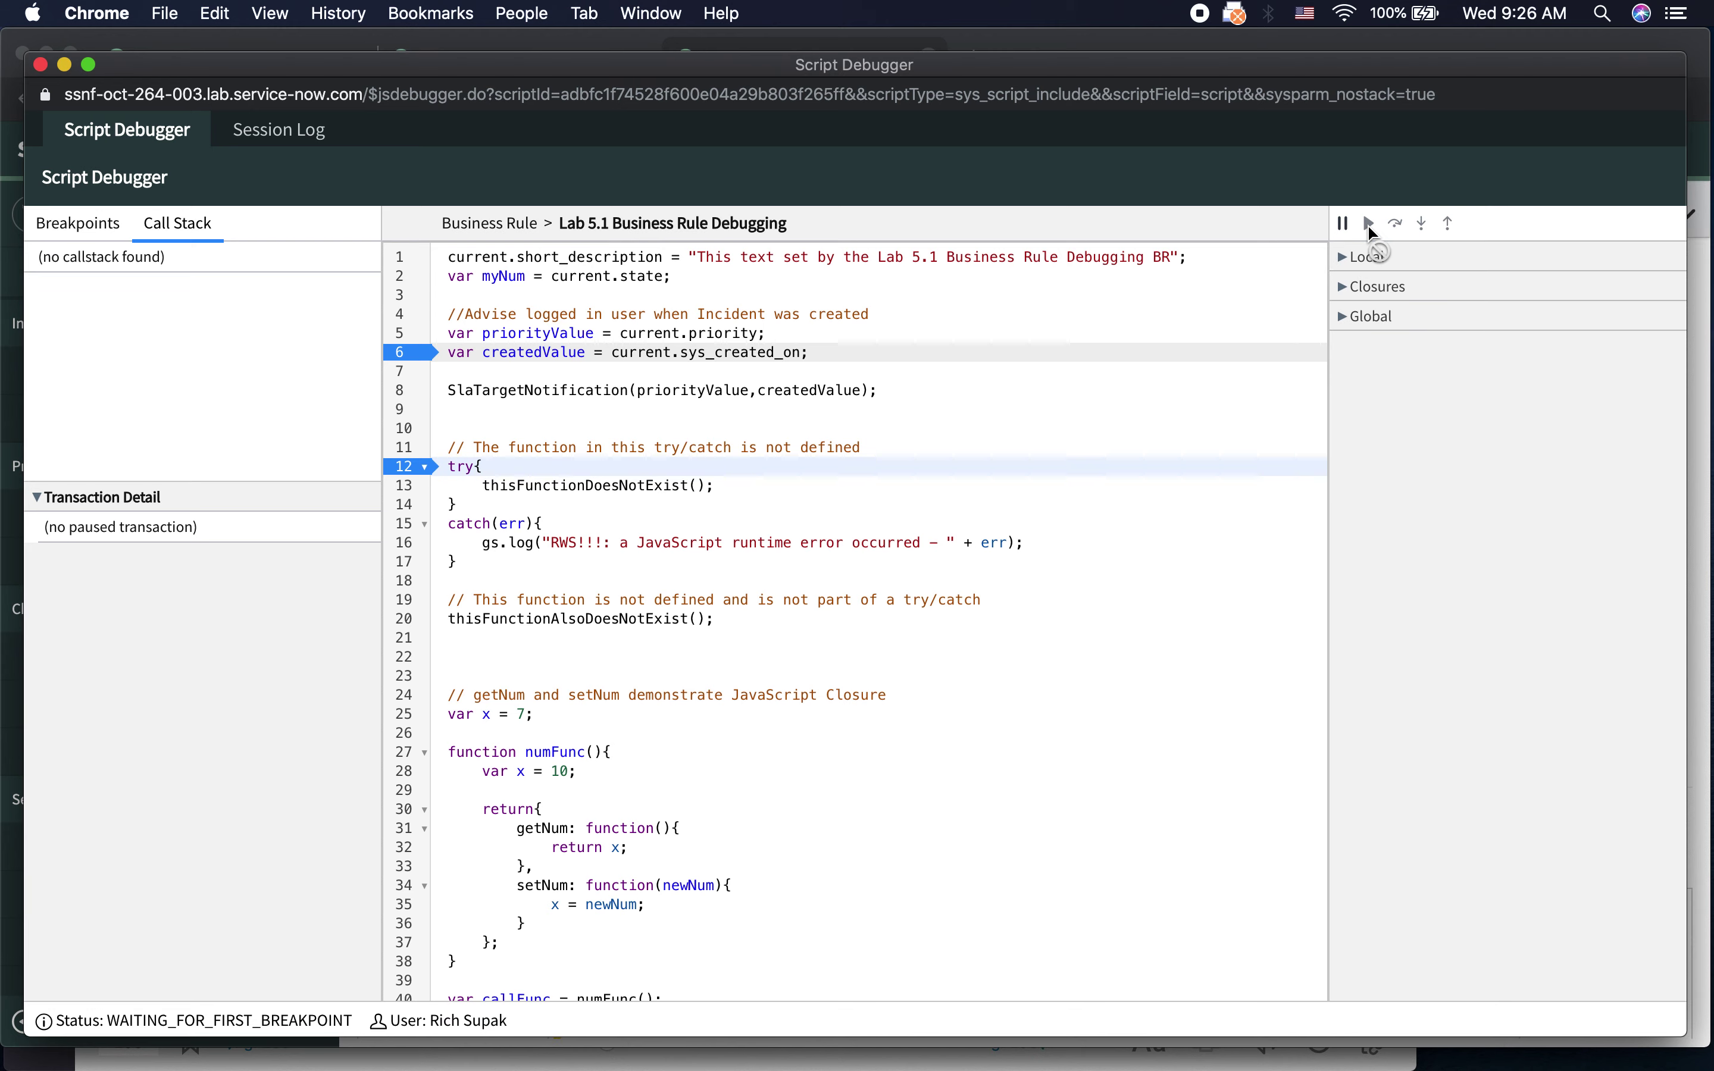
left_click(41, 66)
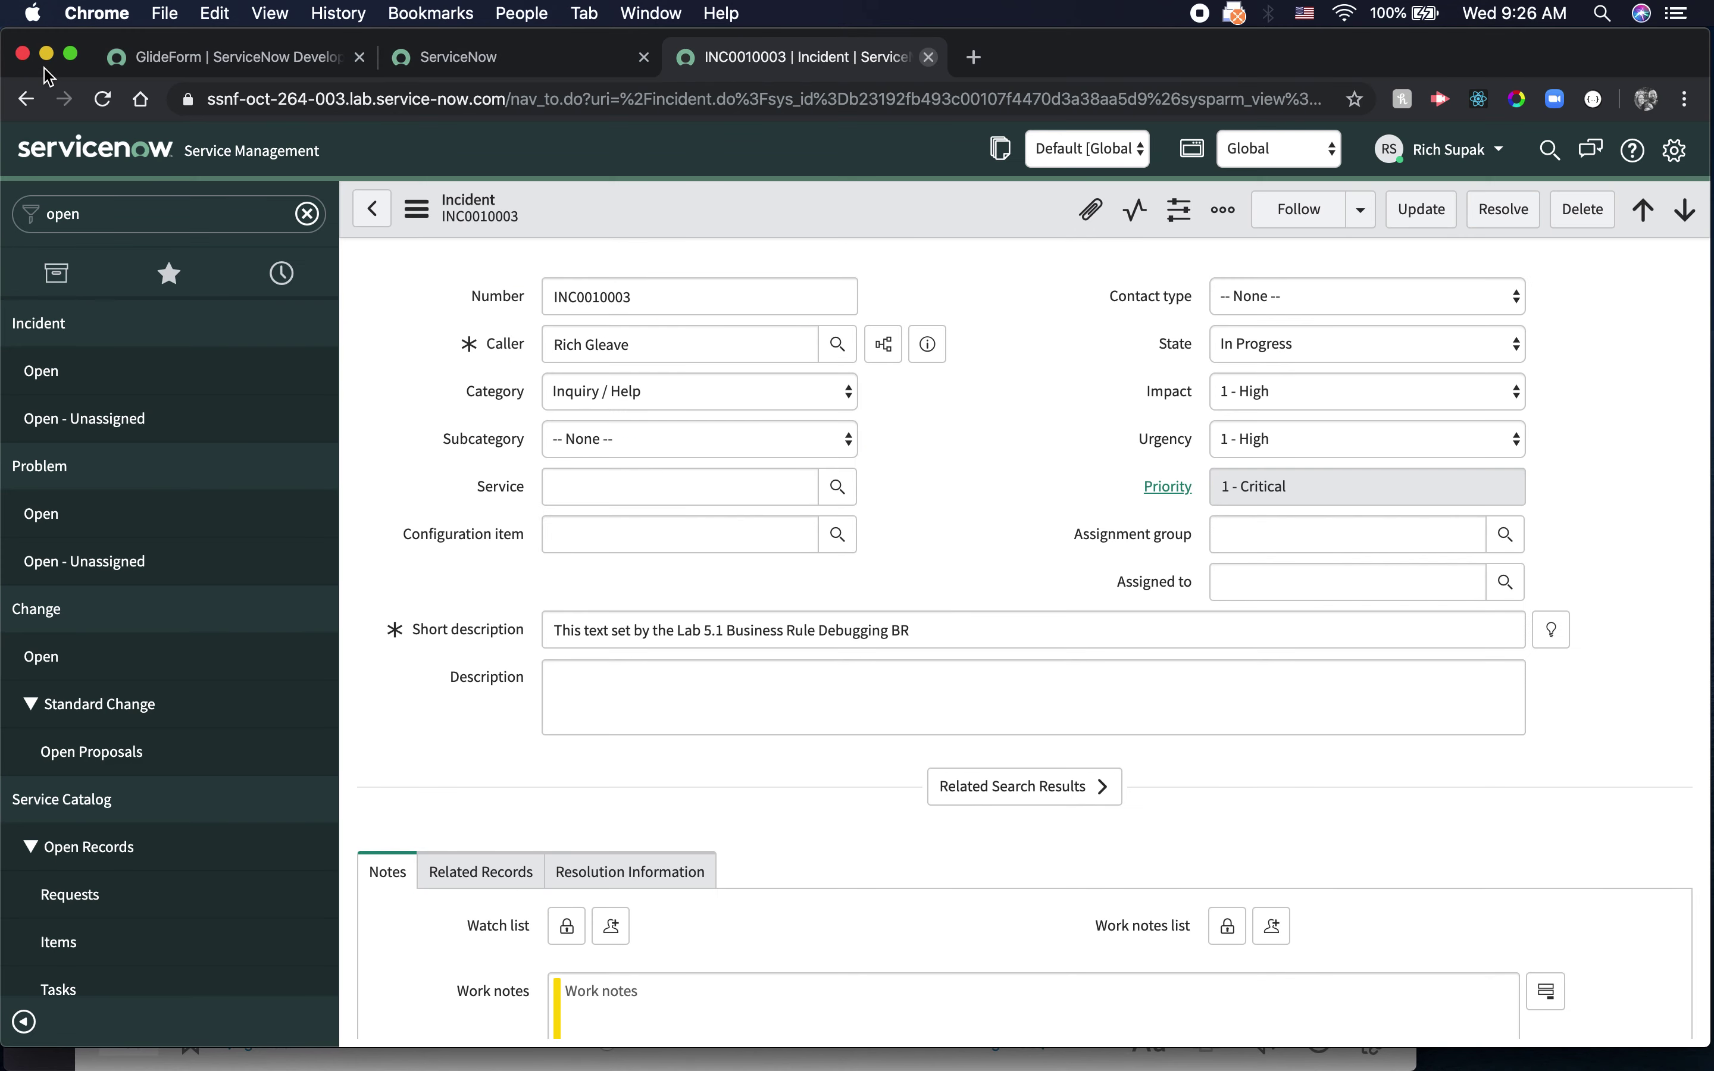
- Open the Lab 5.1 Business Rule Debugging favorite and remove the breakpoints at lines 6 and 12 of its script
left_click(169, 274)
left_click(161, 383)
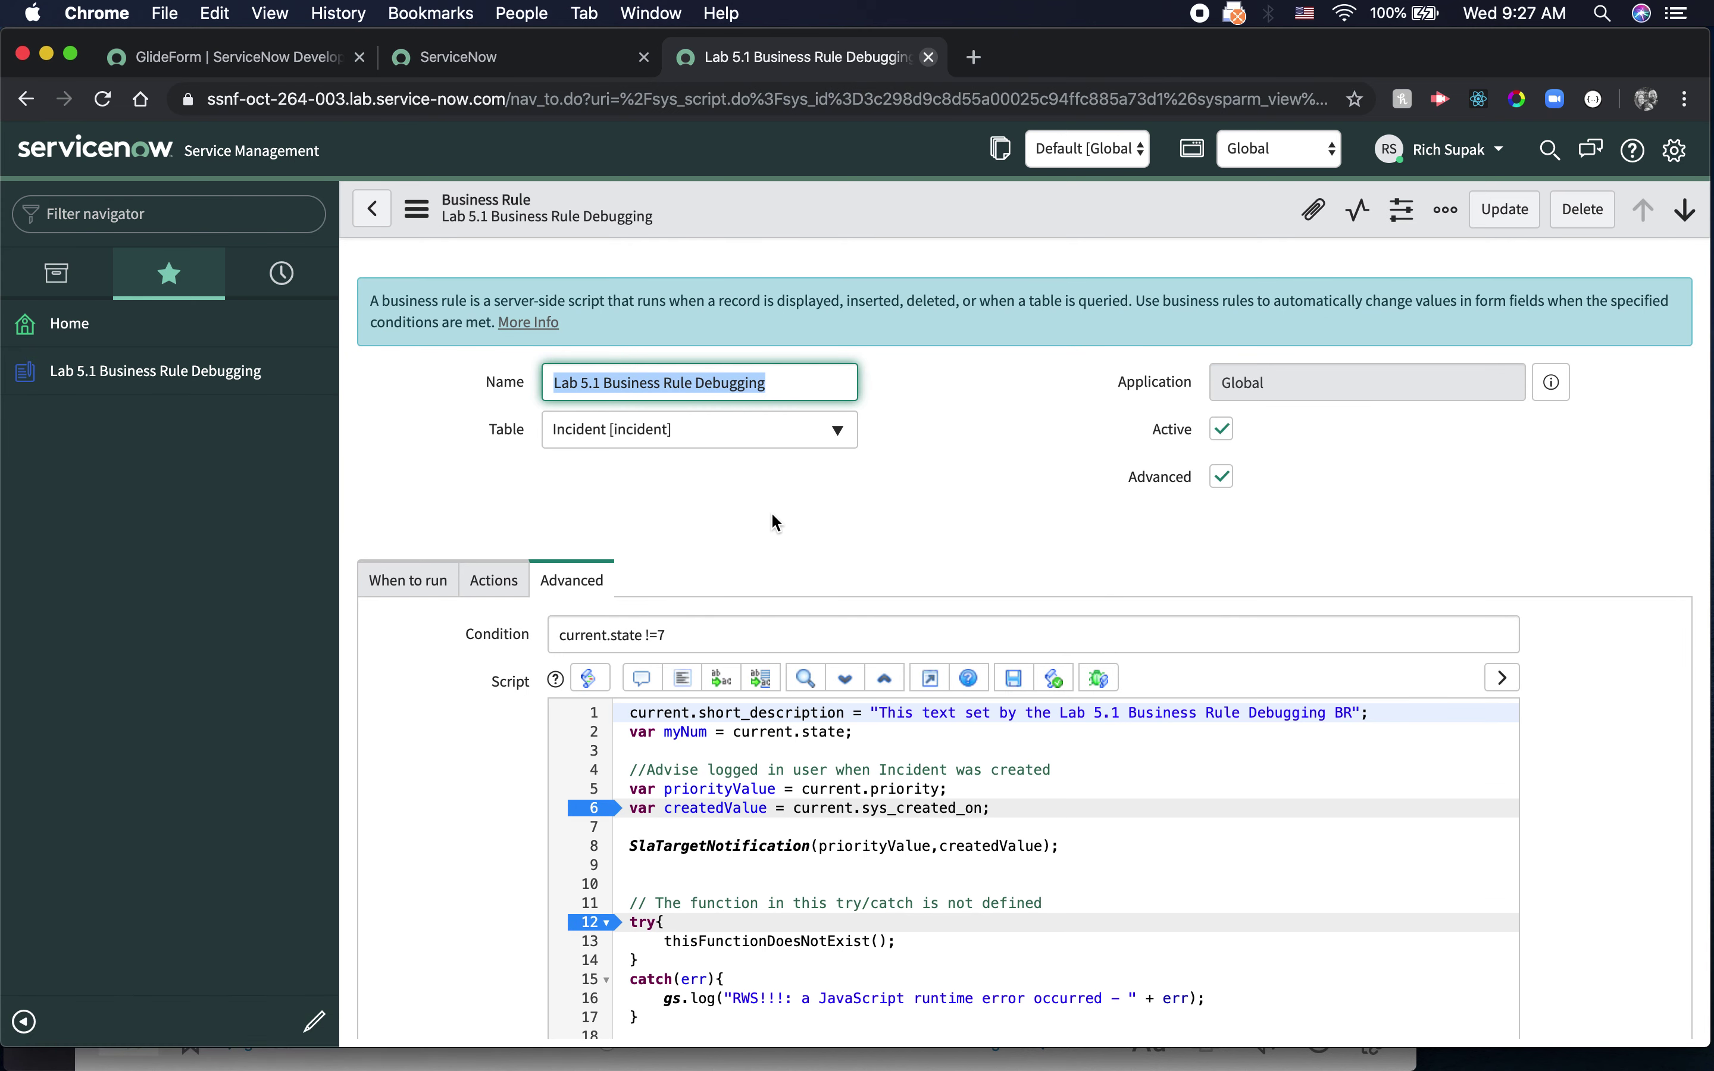
scroll(775, 522, "down", 3)
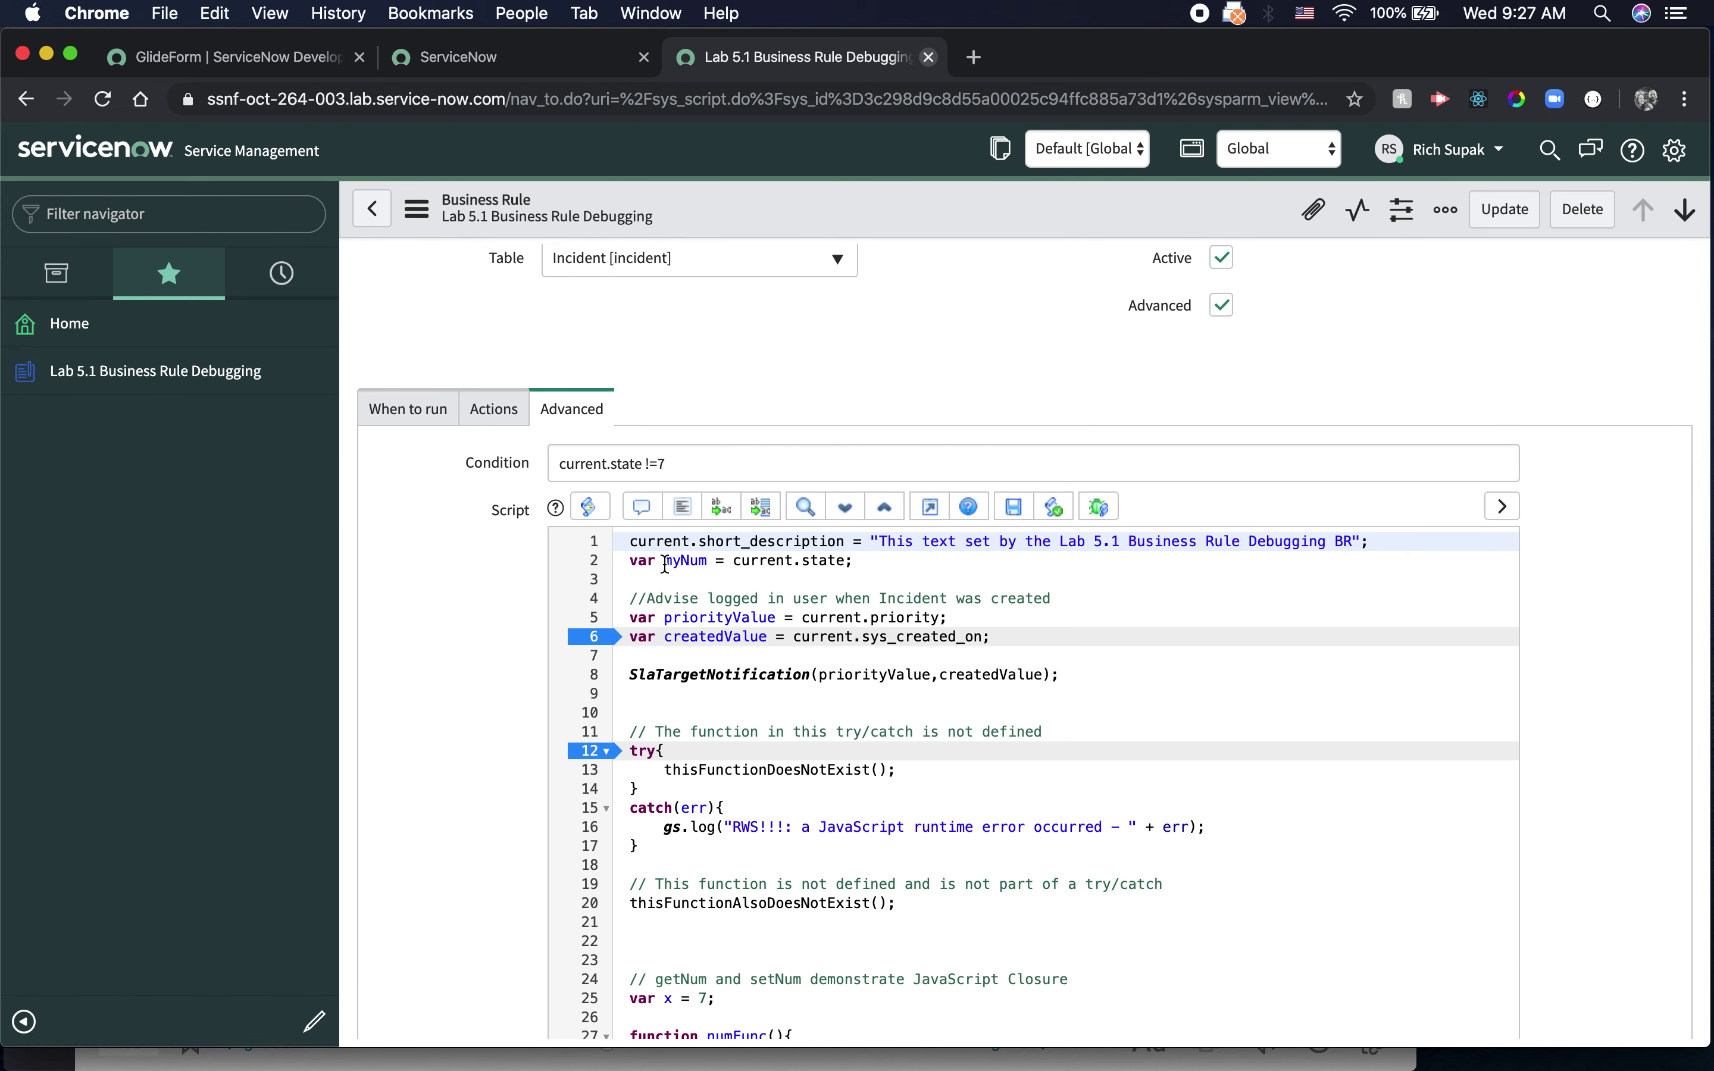
left_click(593, 636)
left_click(582, 754)
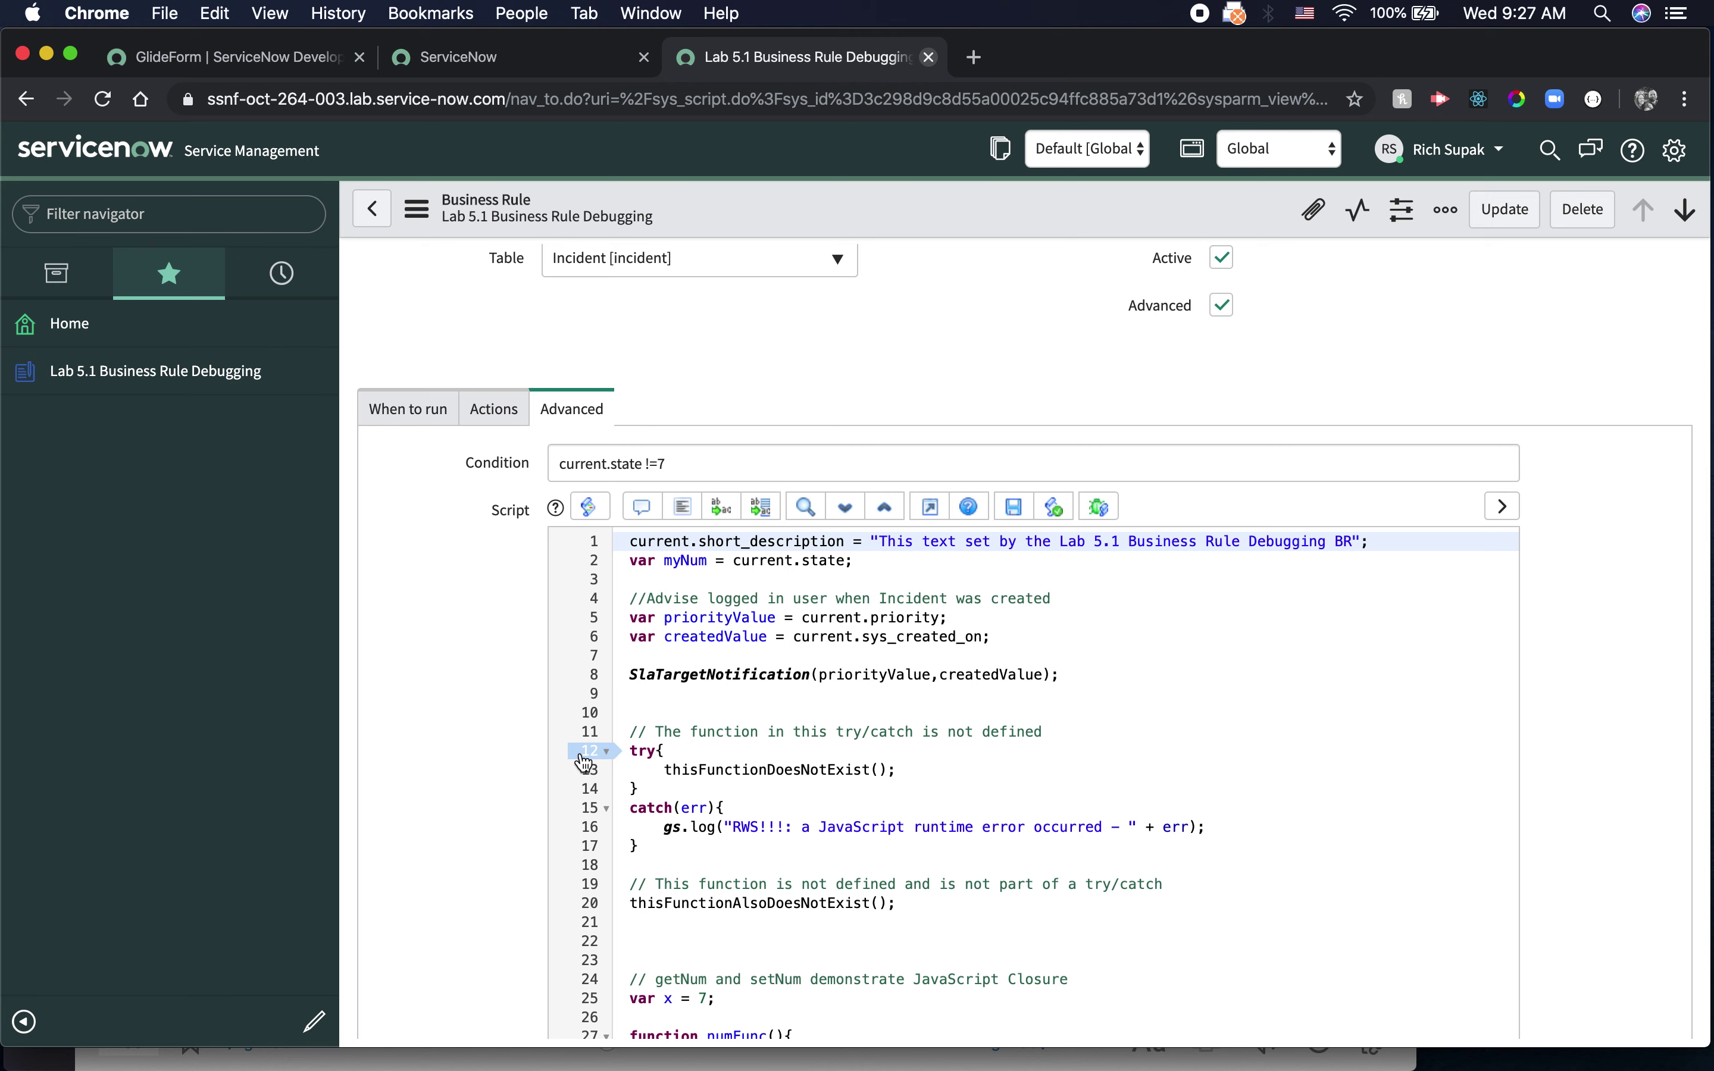
scroll(793, 782, "down", 3)
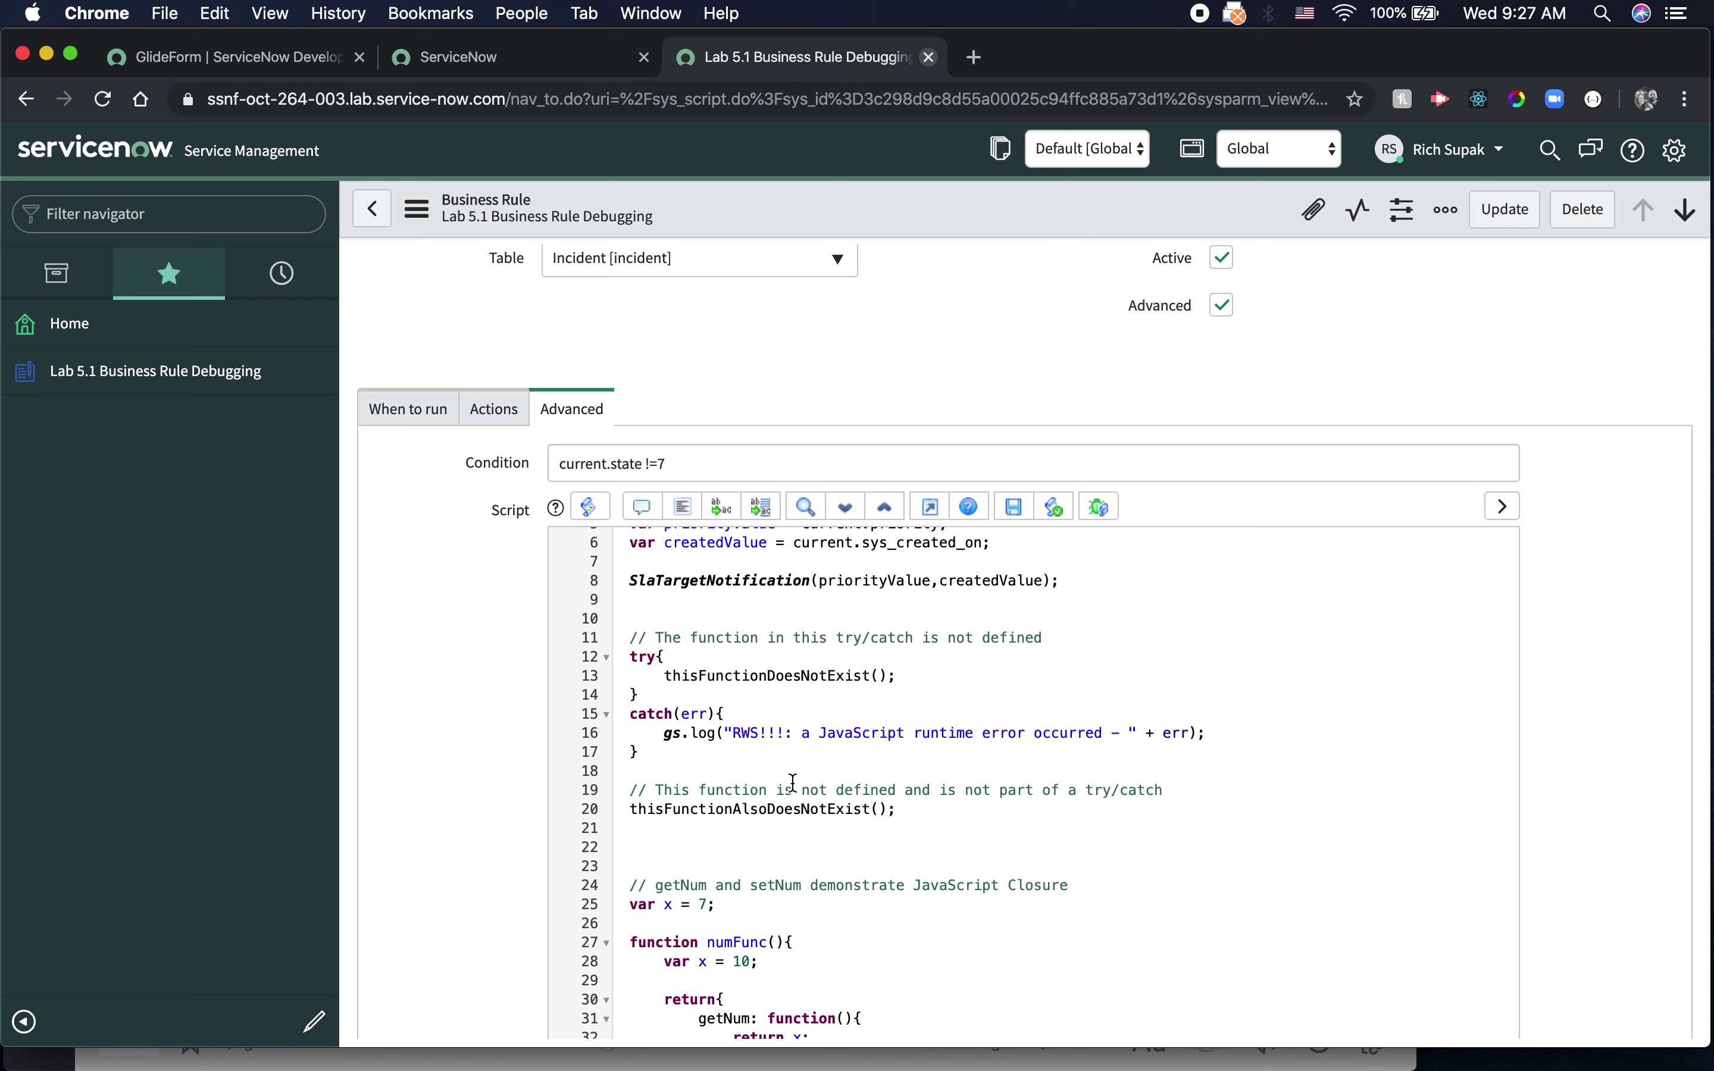
- Open incident INC0010002 from the open incidents, set its state to In Progress and update the record
left_click(193, 221)
type("open")
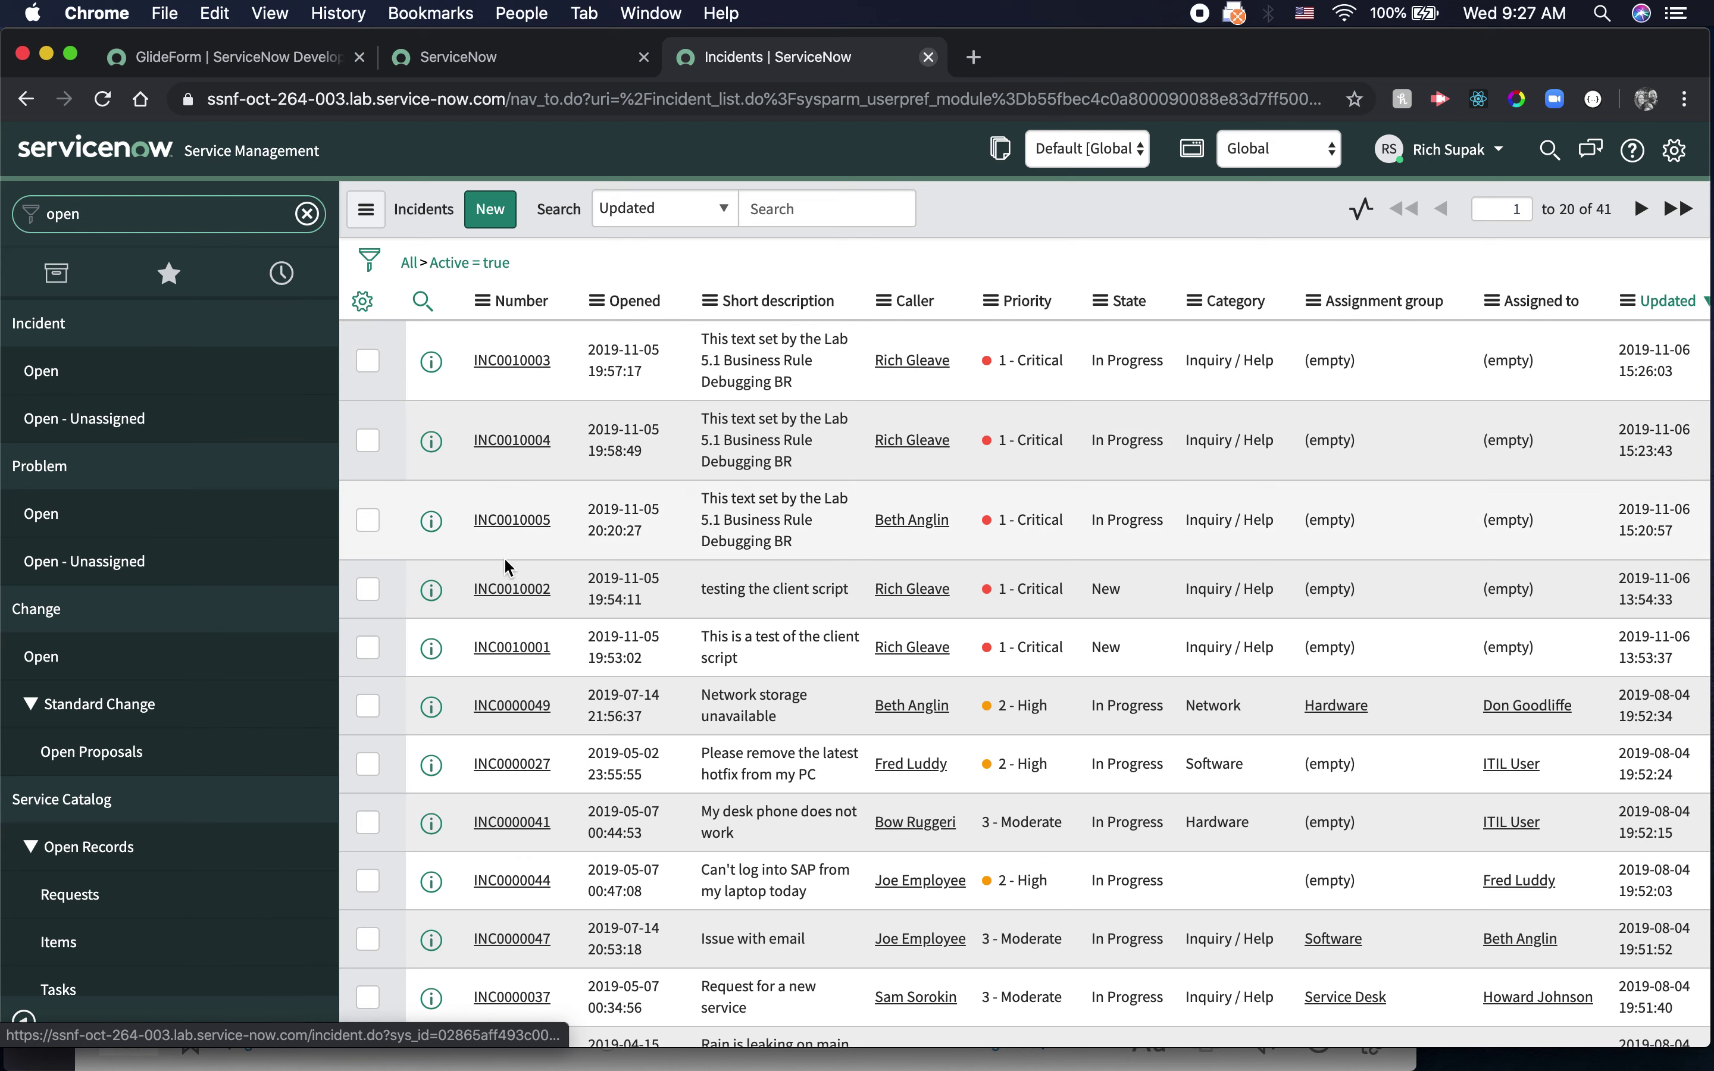
left_click(511, 589)
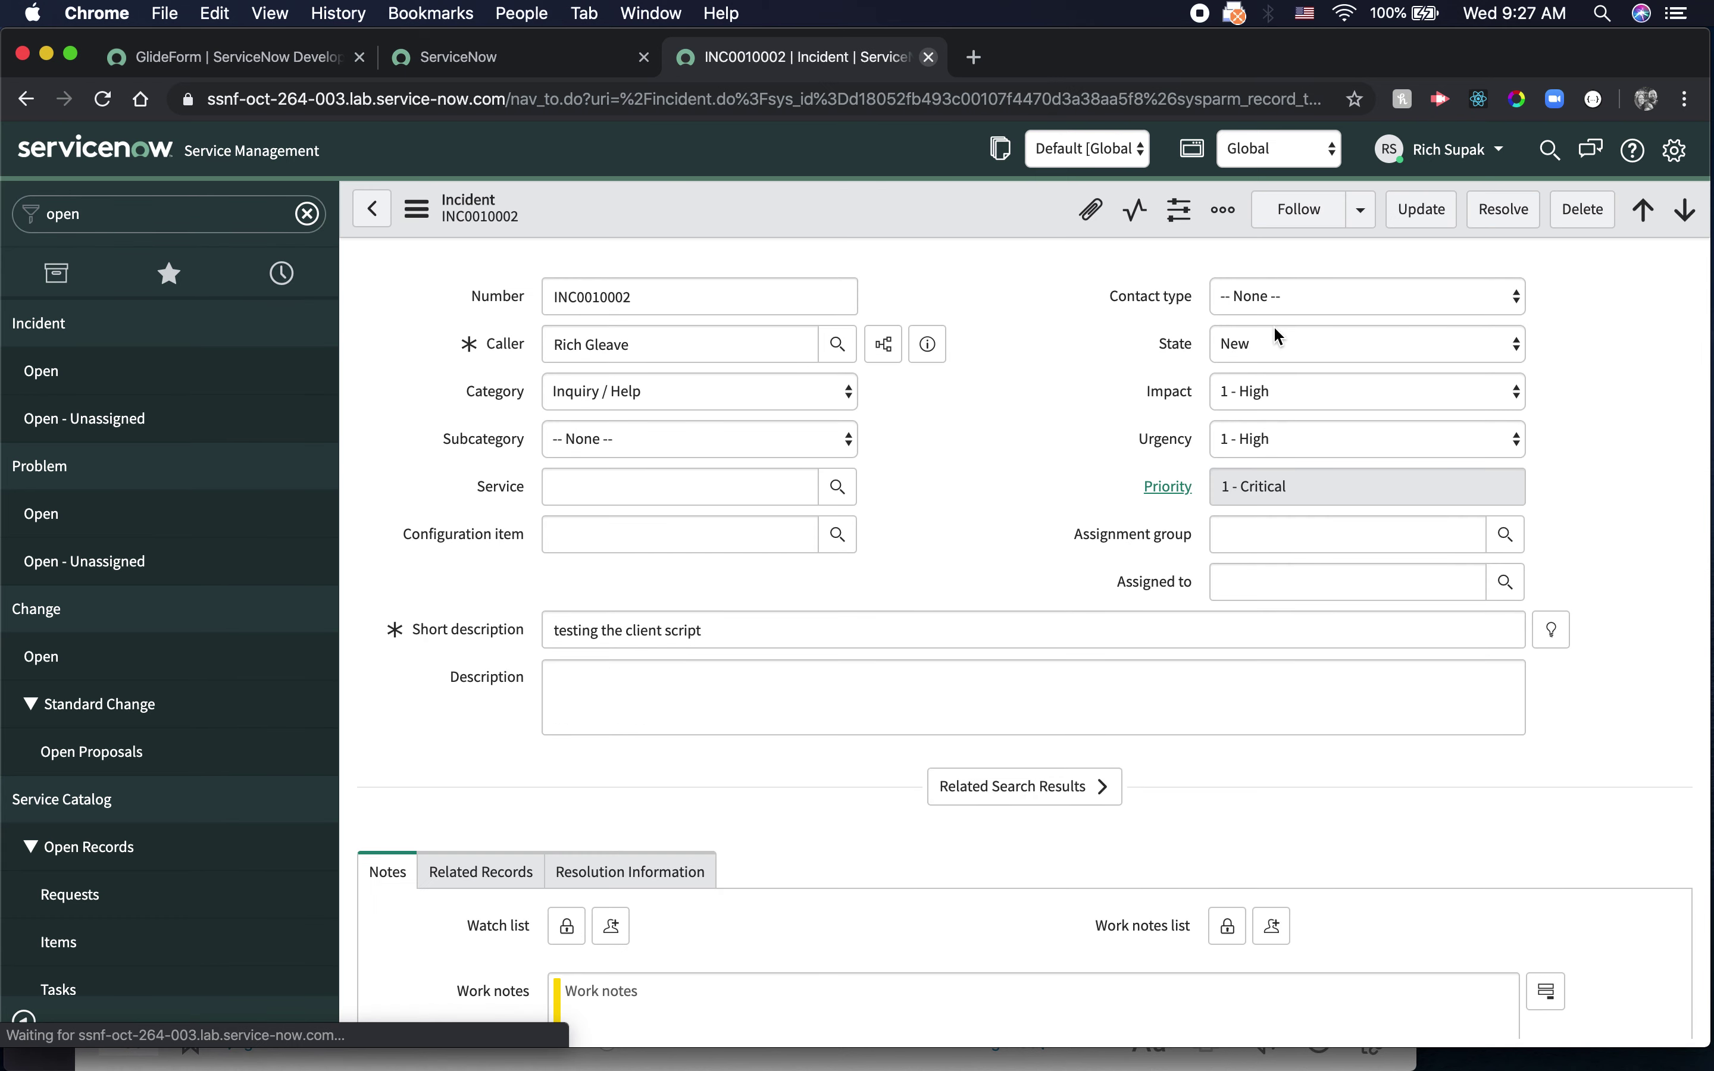
left_click(1300, 338)
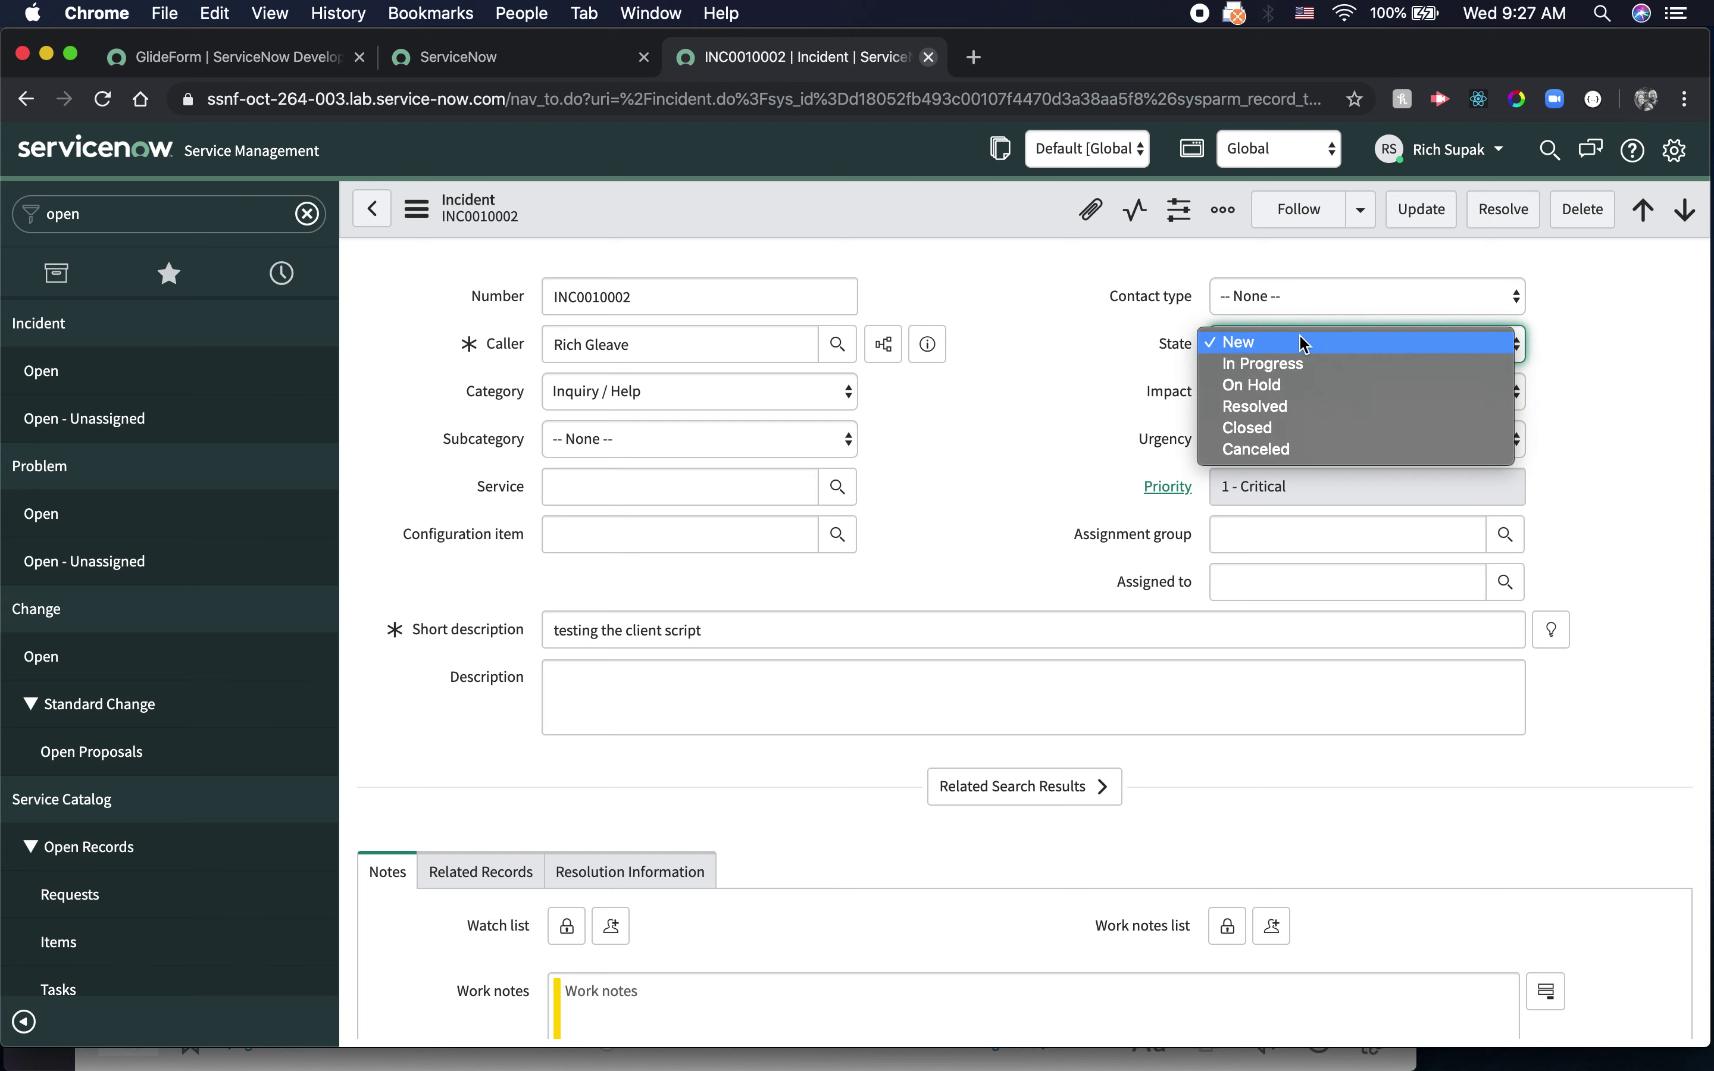
left_click(1268, 371)
right_click(943, 201)
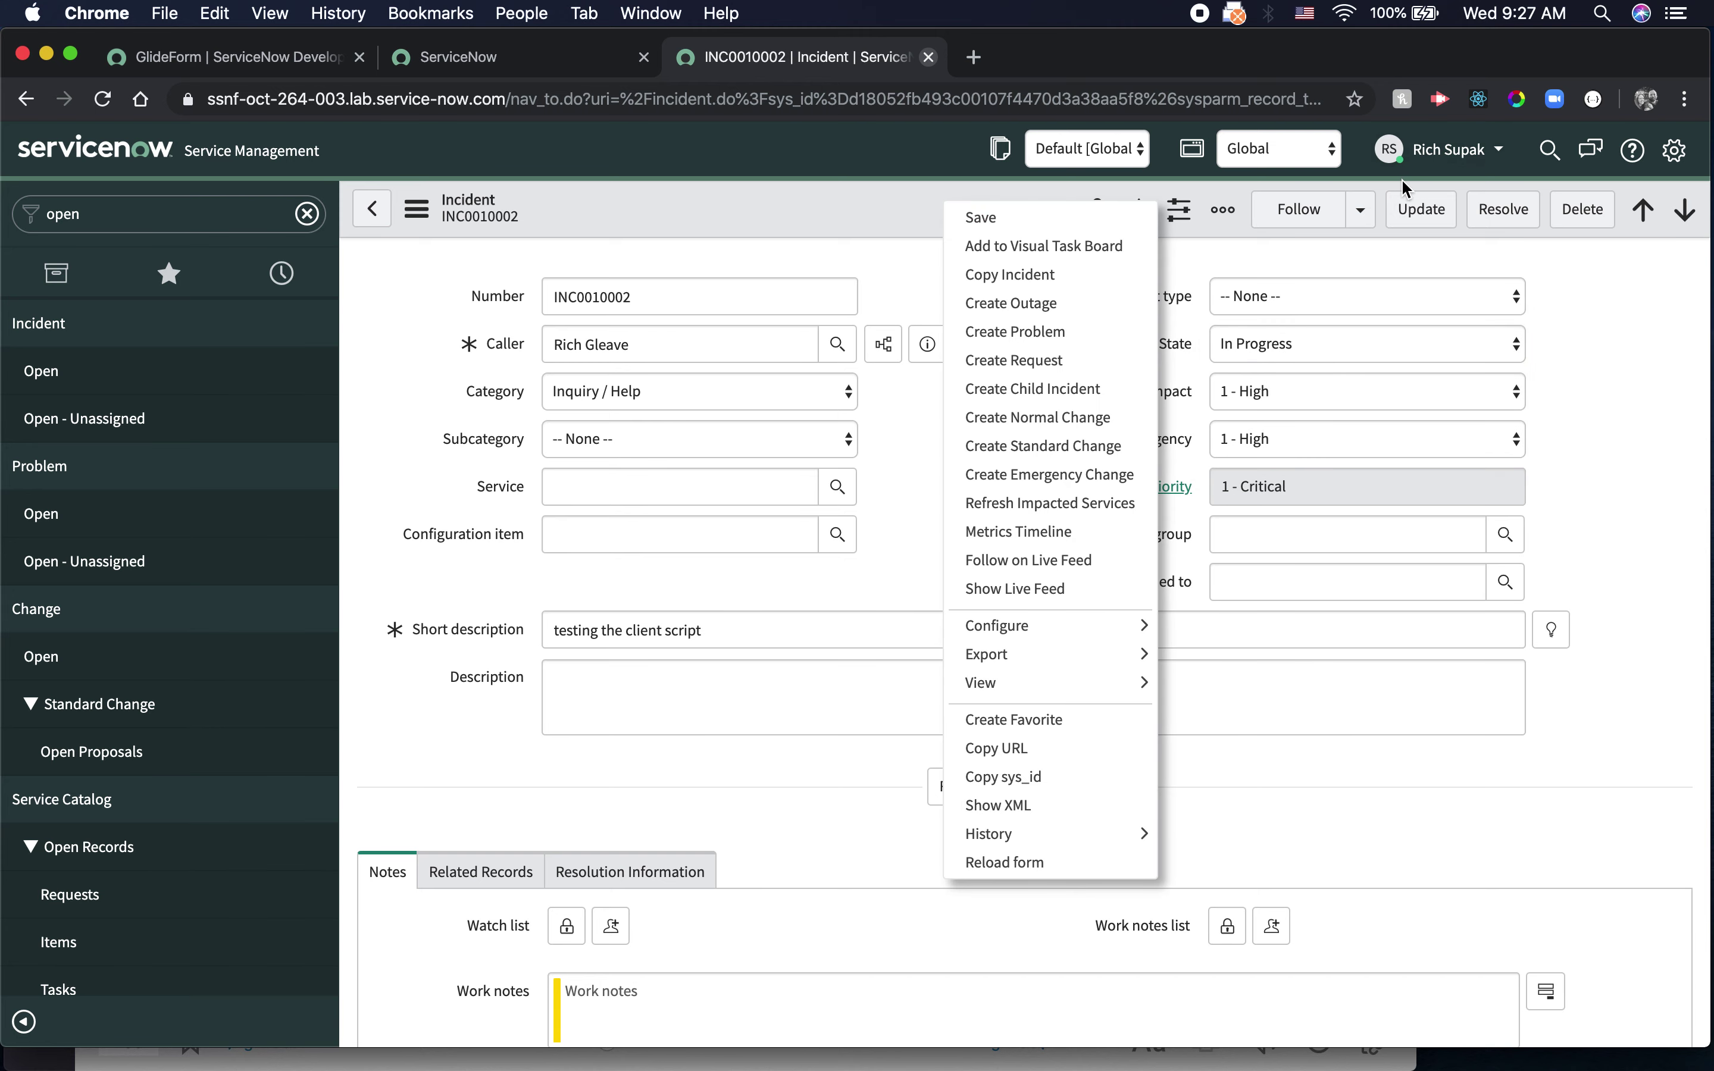
left_click(1410, 211)
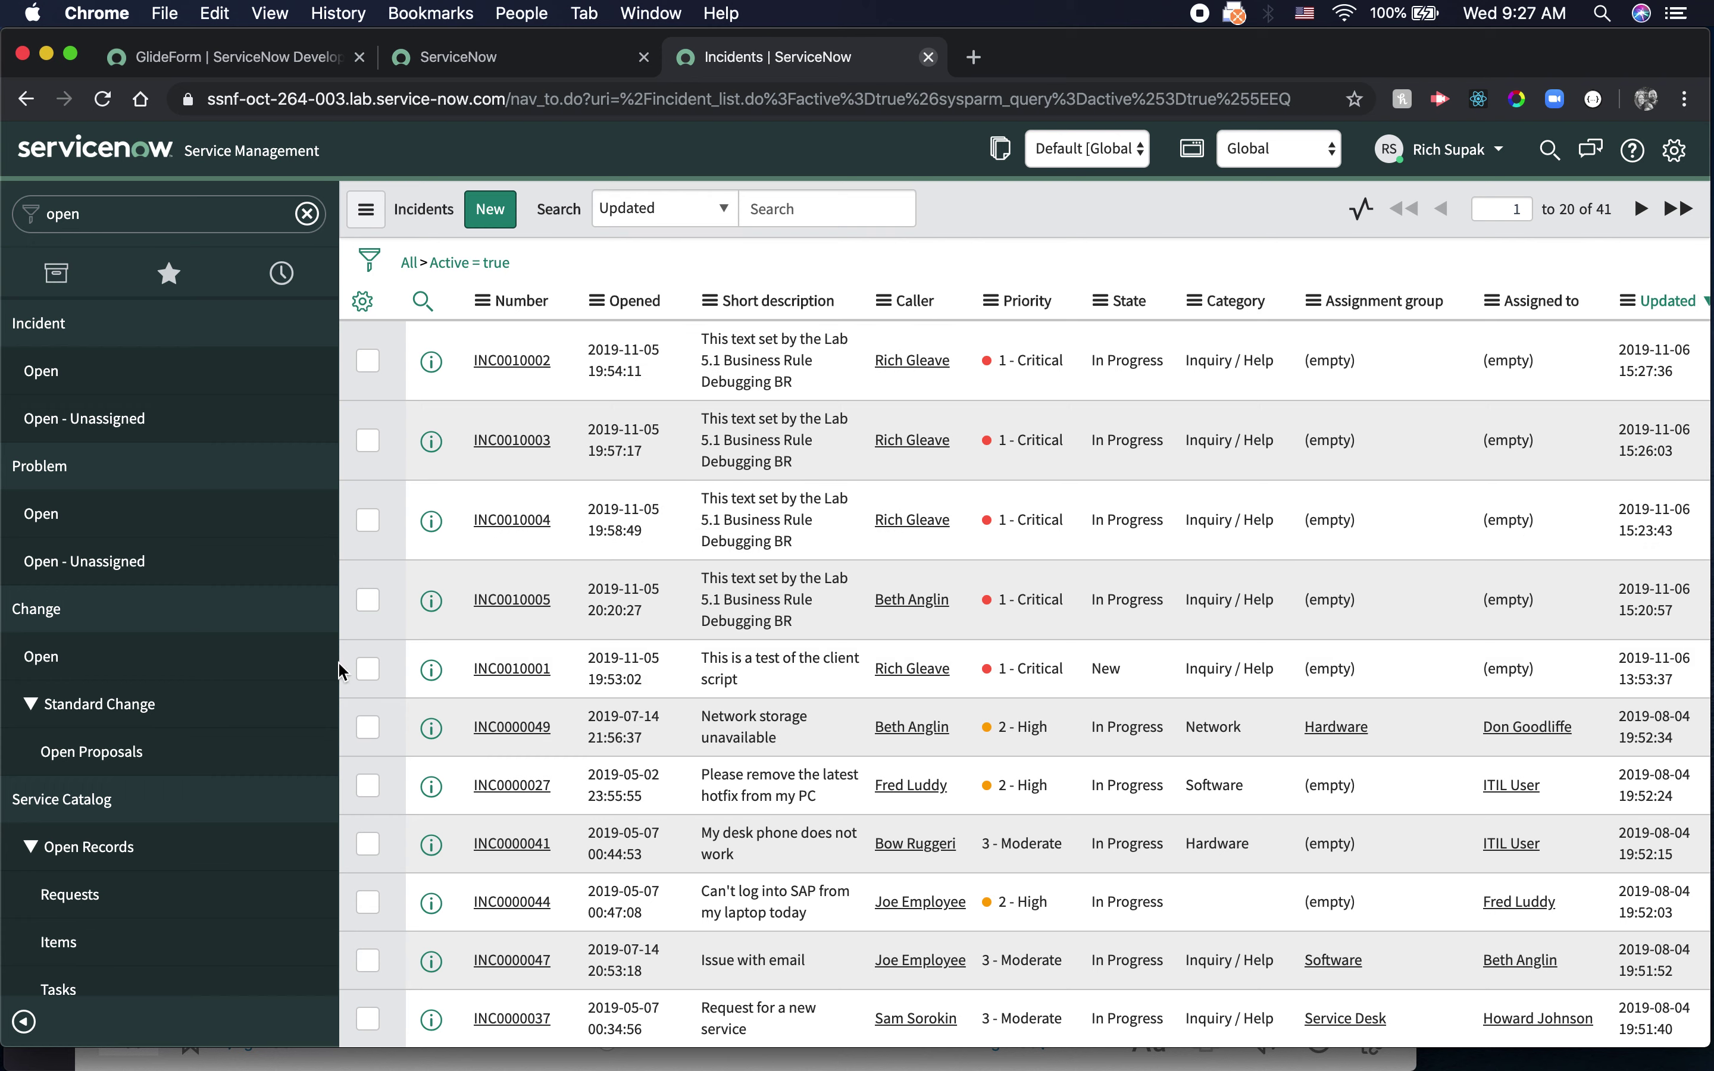
- Find the Script Log Statements module by filtering for "script log" and open it
left_click(148, 214)
type("script log")
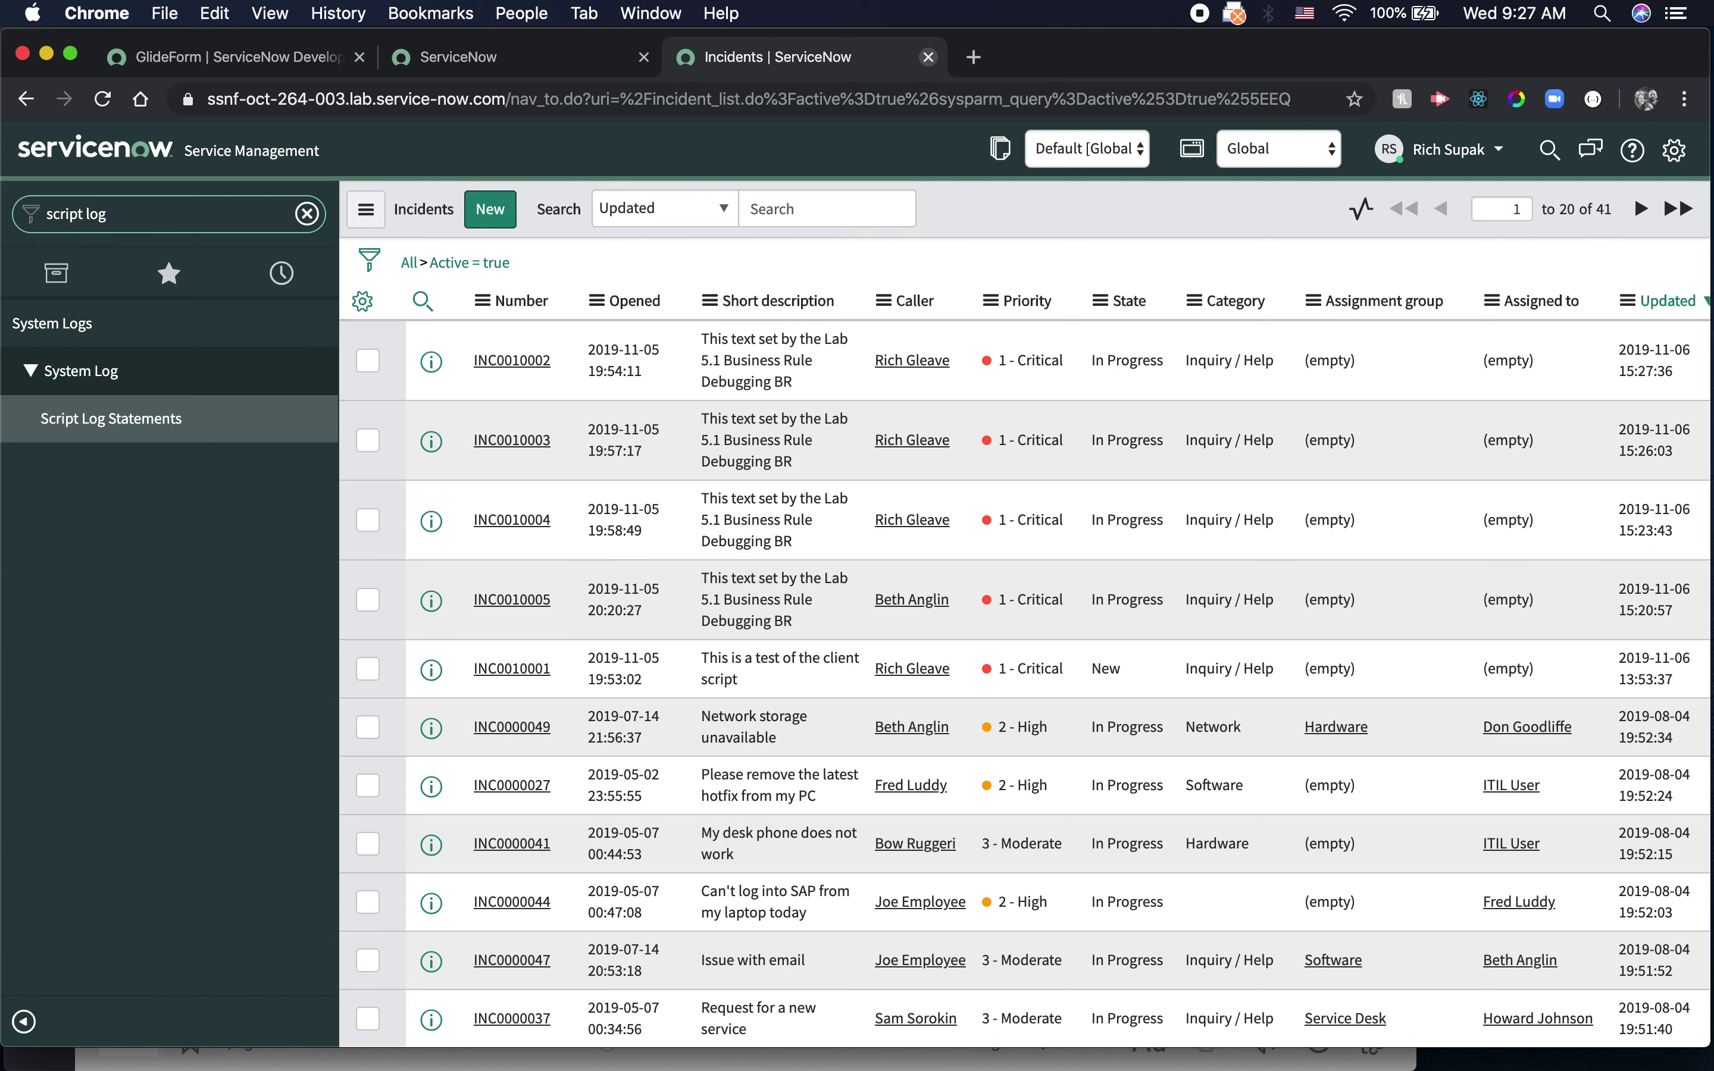
left_click(111, 419)
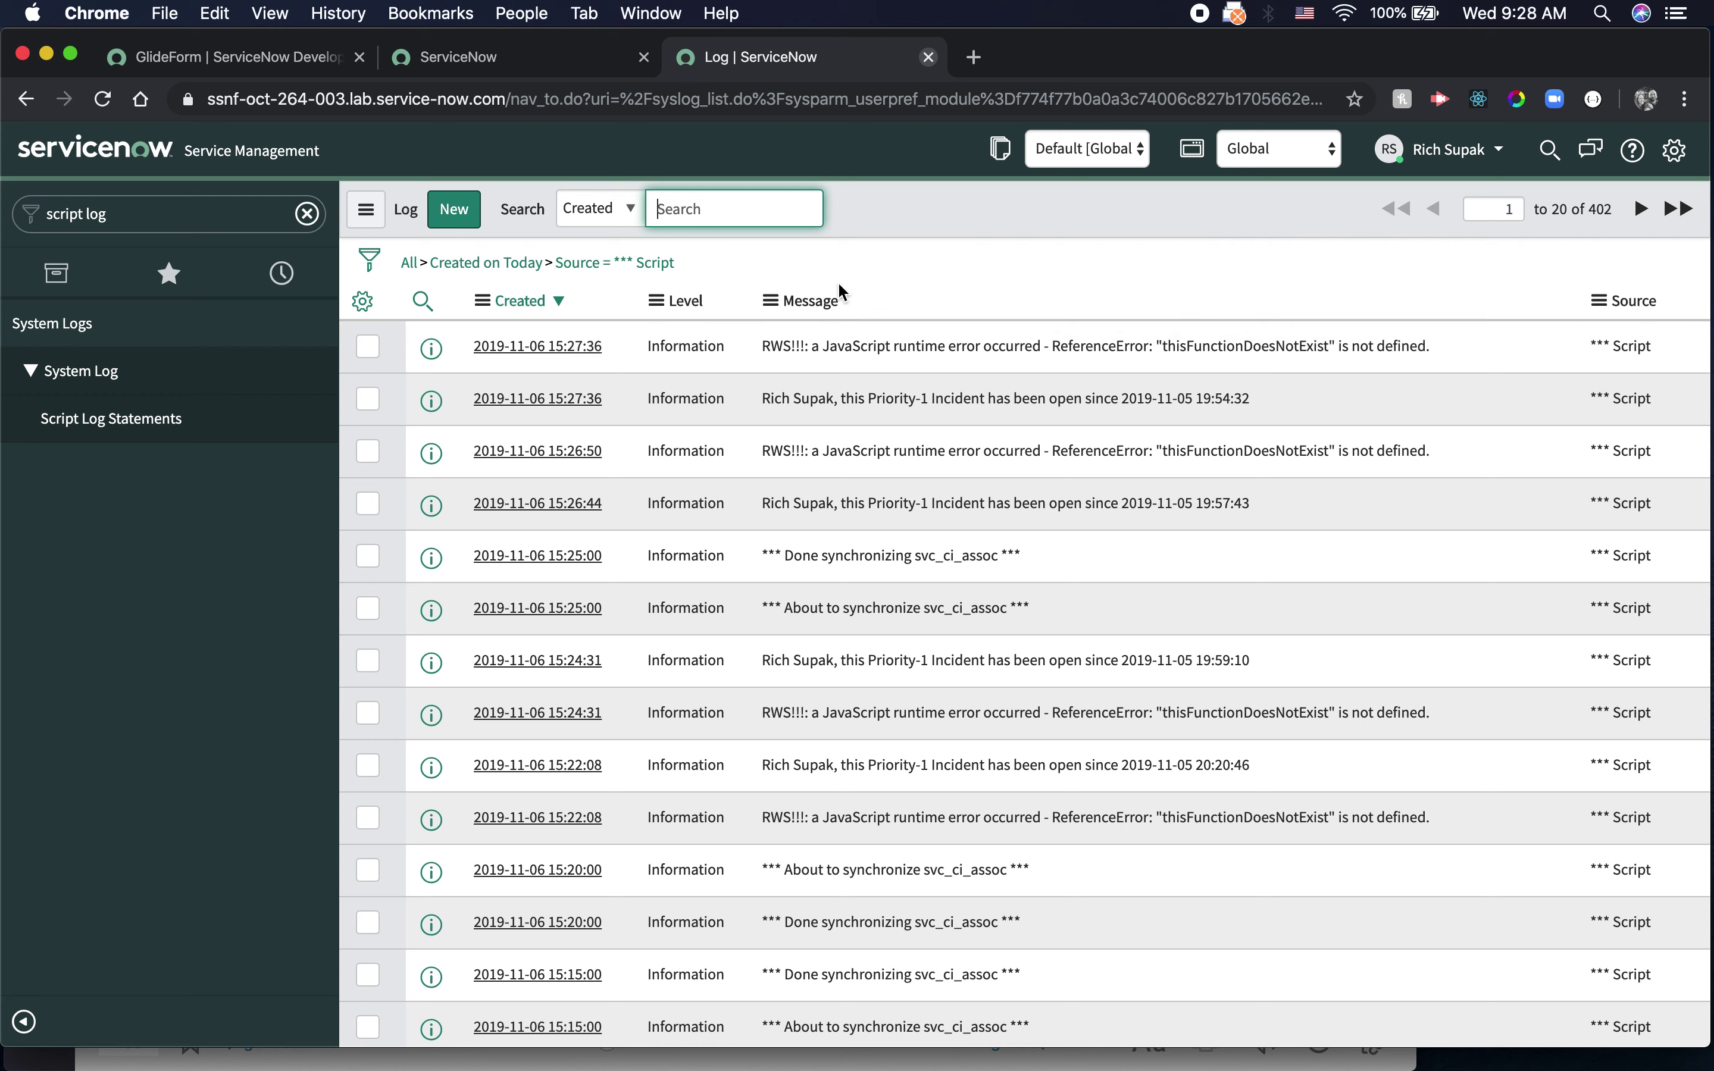
- Search the log's Message field for "*thisFunction"
type("*this")
left_click(608, 209)
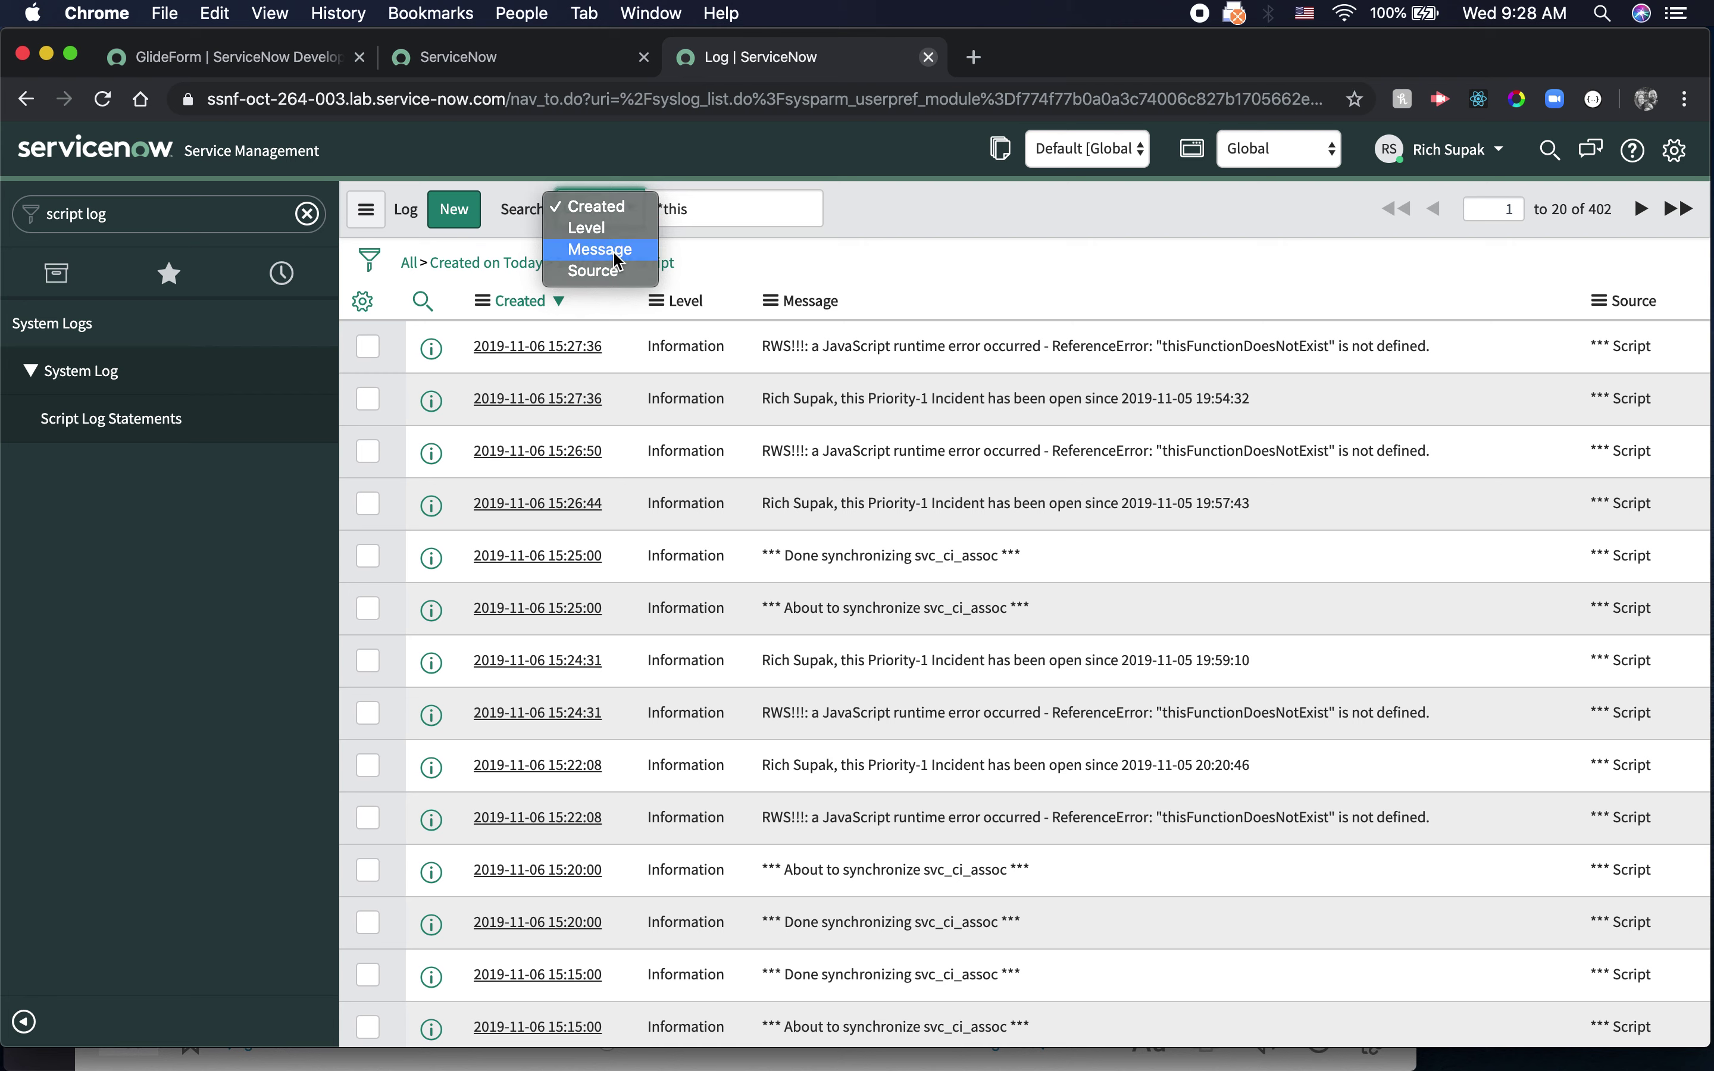
left_click(614, 252)
type("fun")
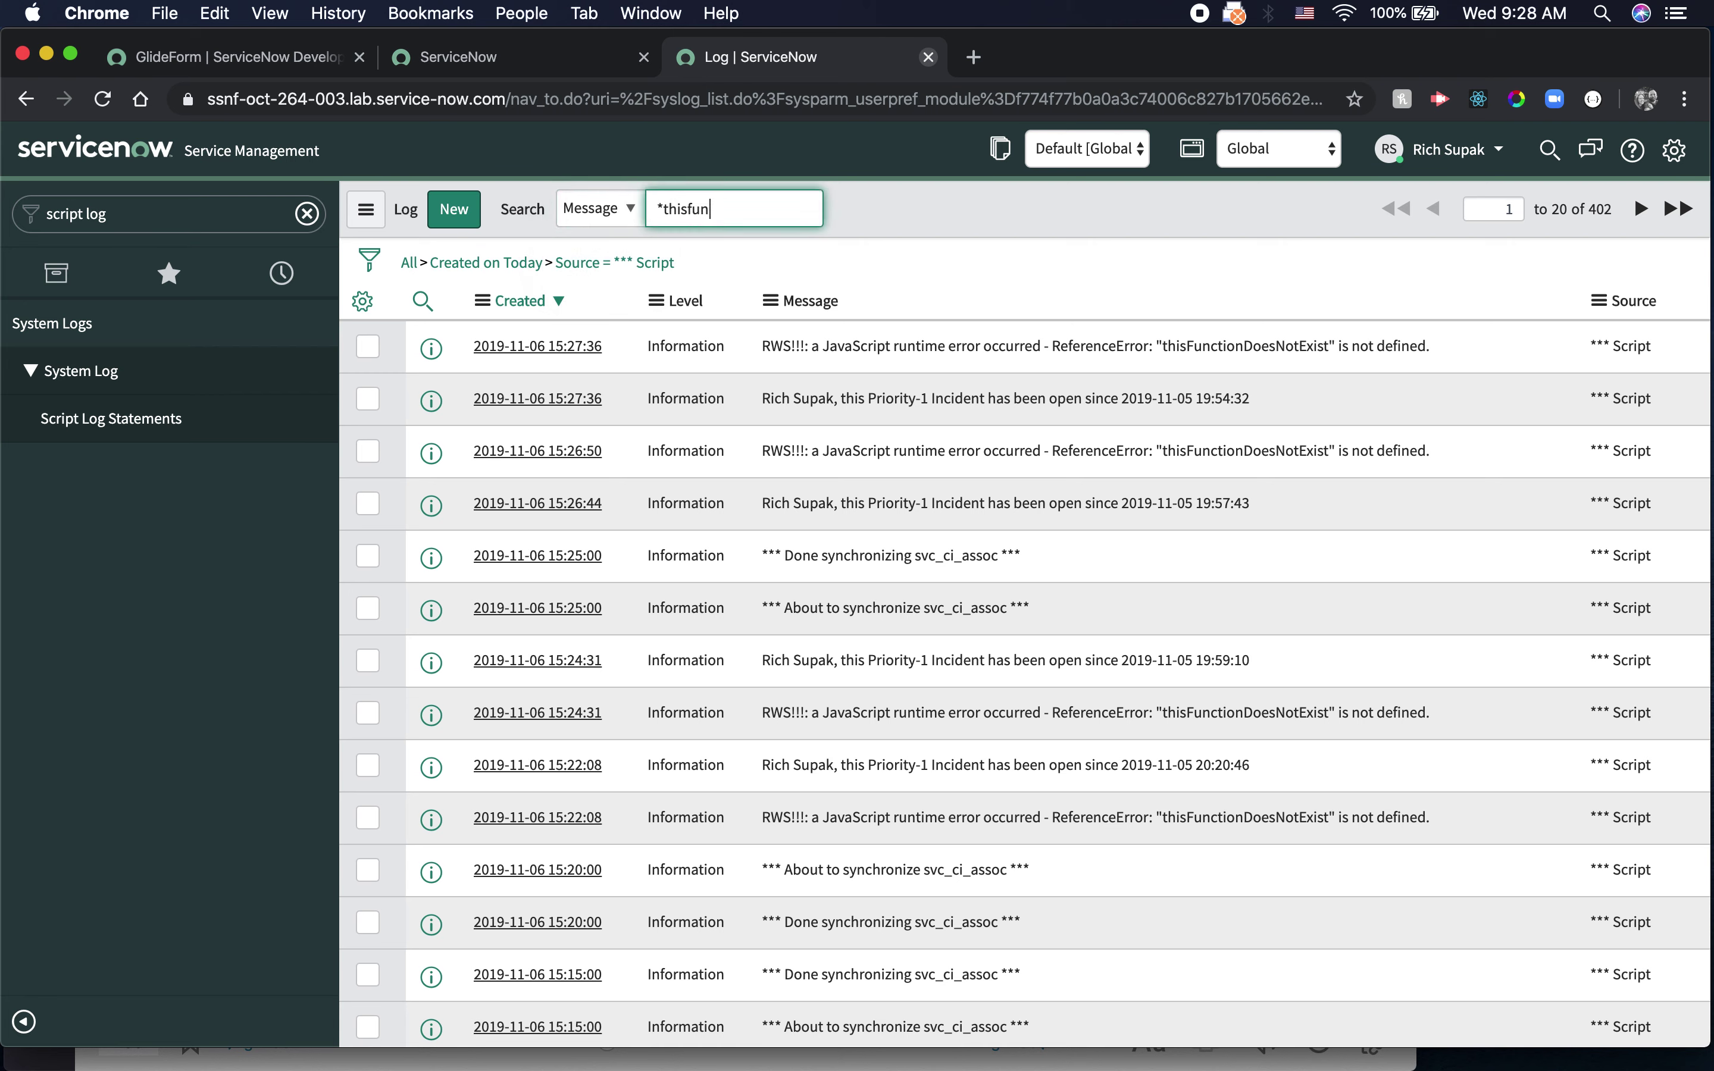
key("BackSpace")
key("BackSpace")
key("BackSpace")
type("Function")
key("Return")
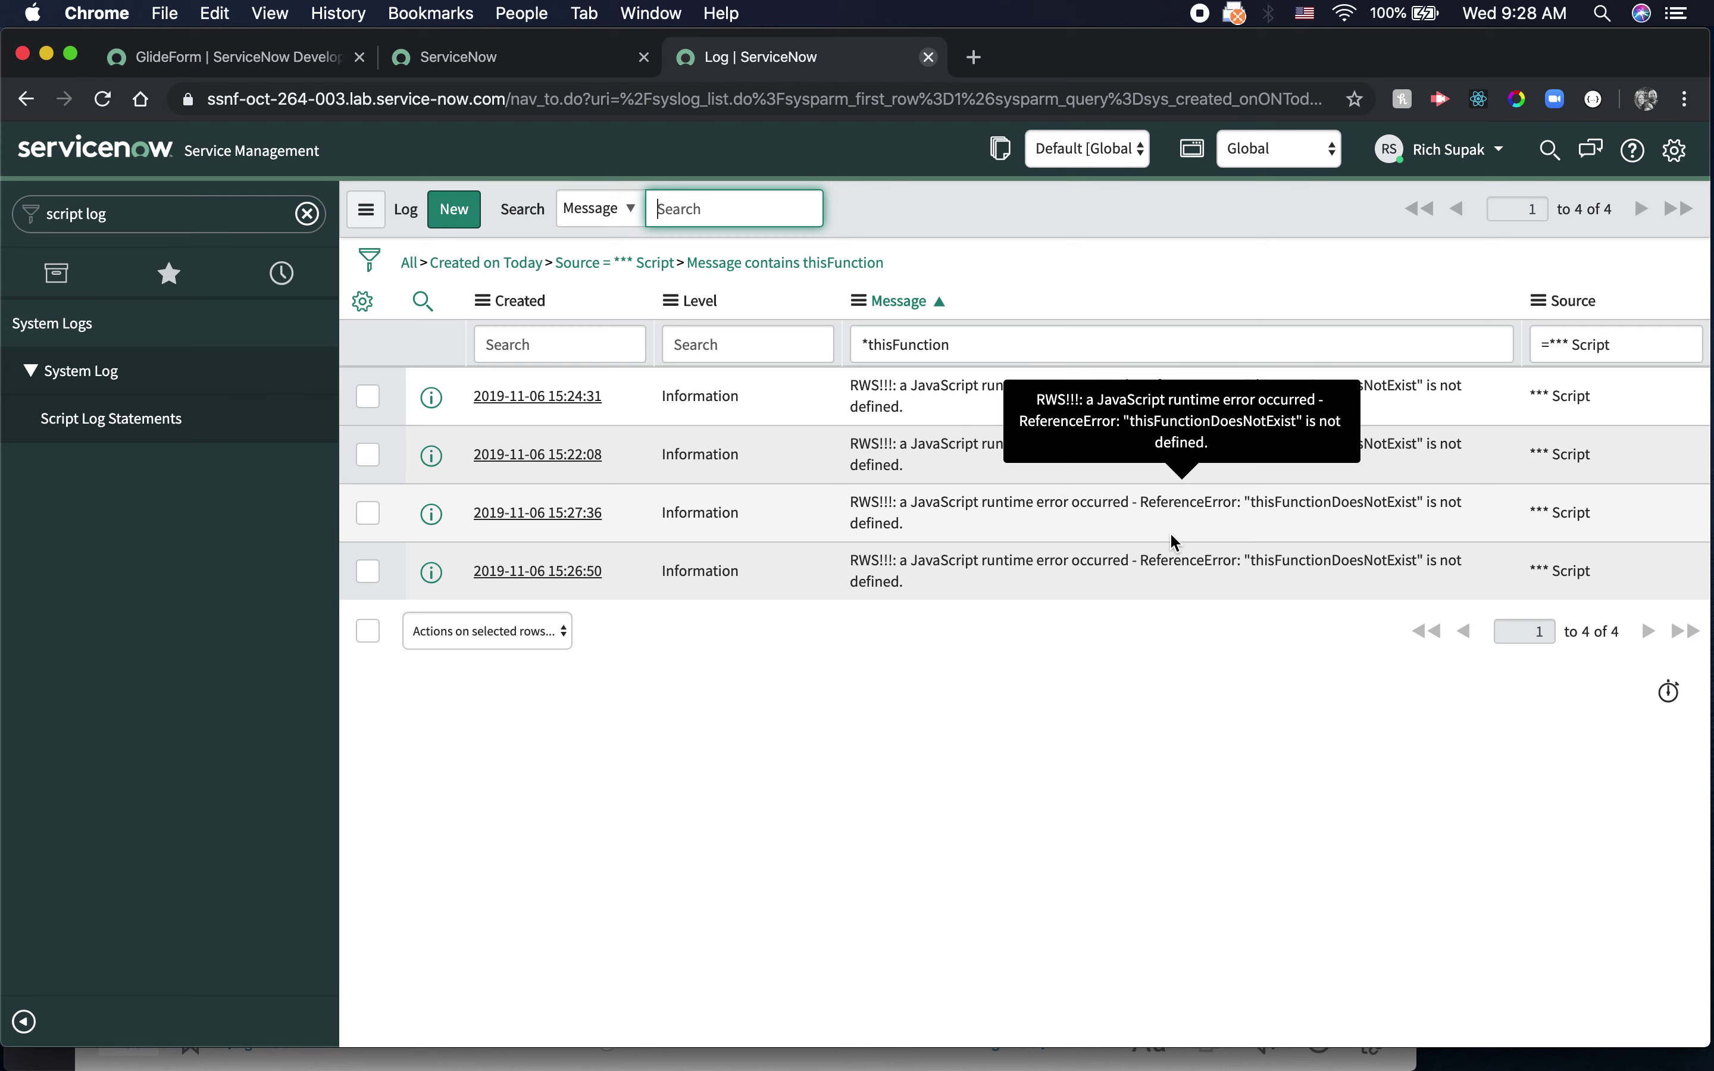
- Enable Debug Business Rule for the session and return from the Session Log to the main window
left_click(174, 213)
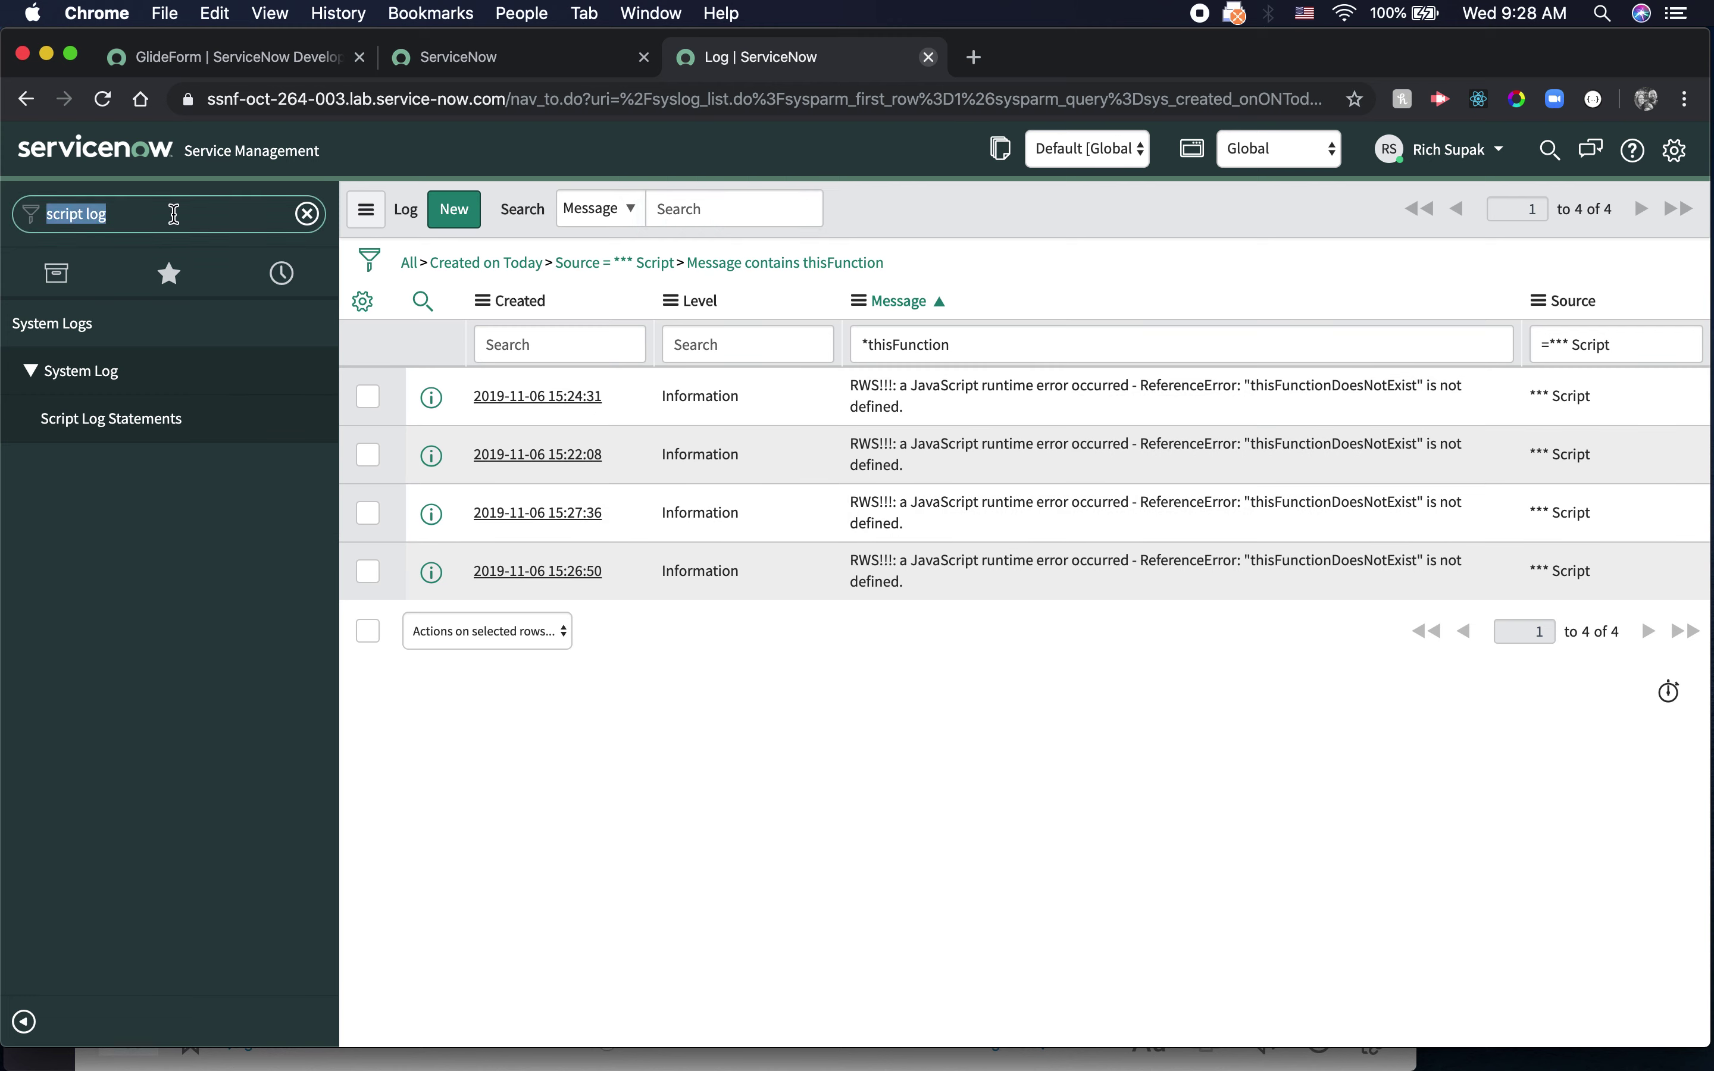
type("debug busin")
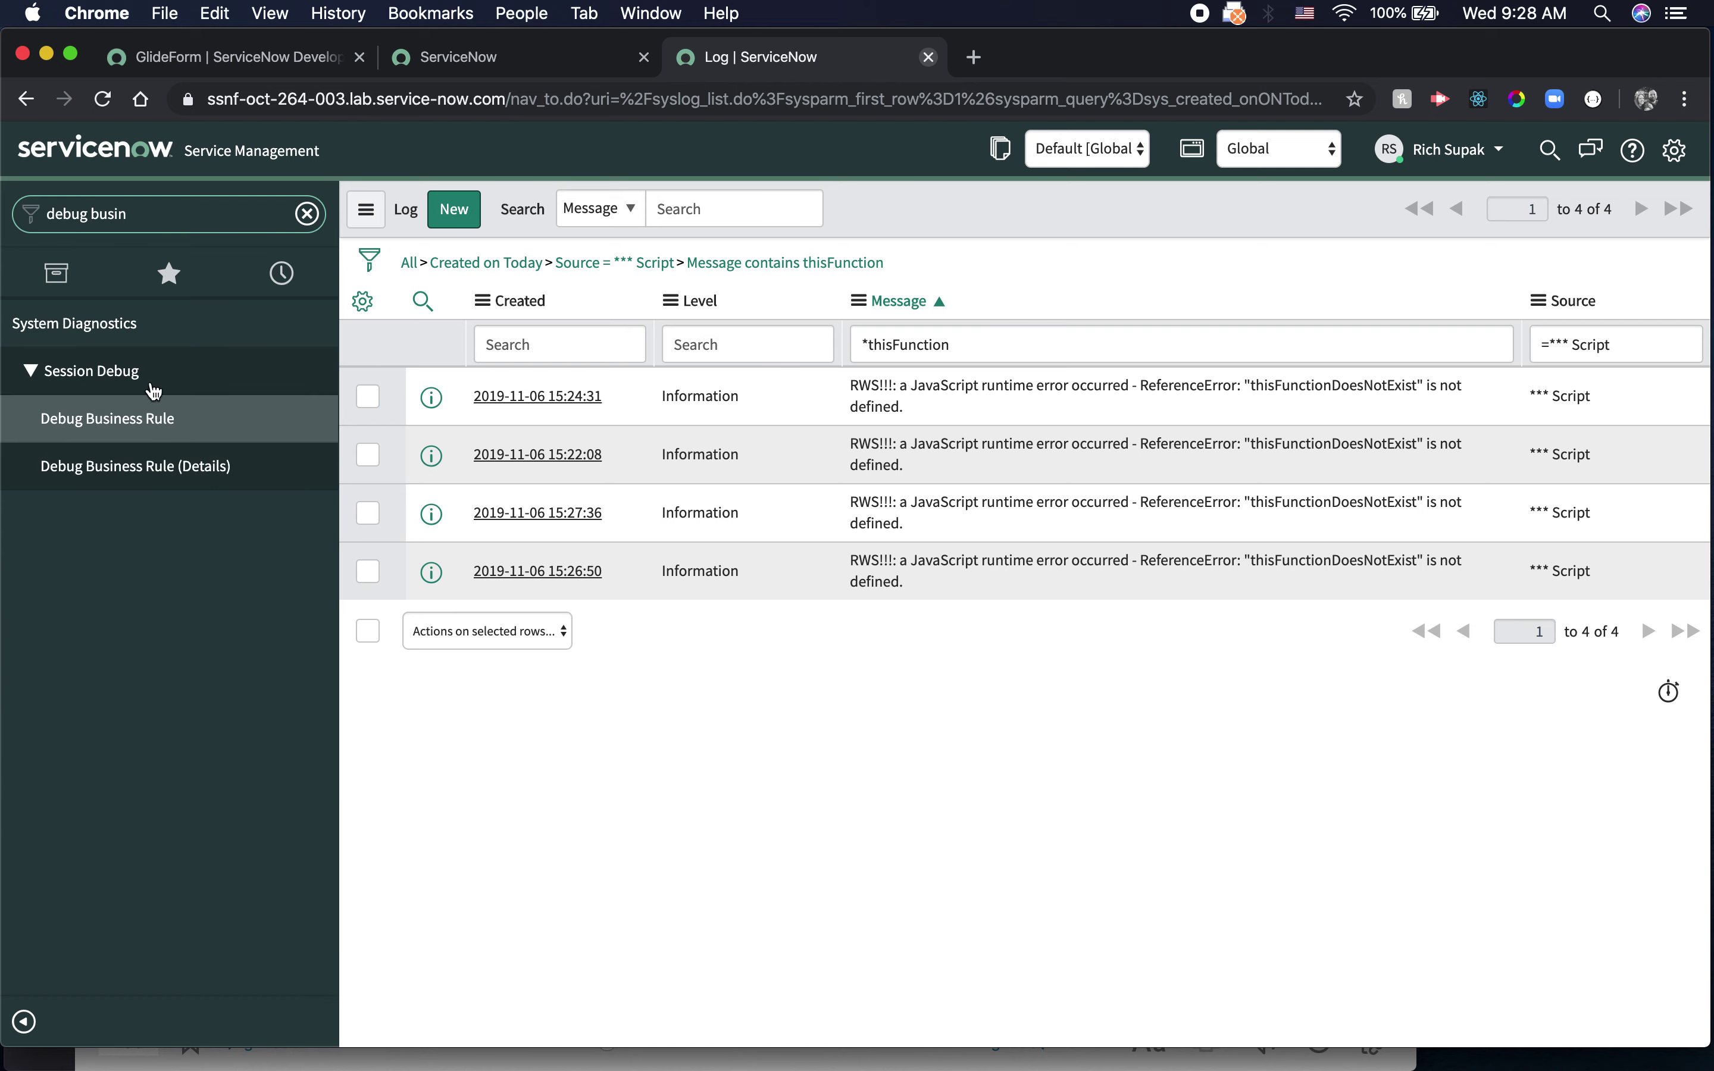
left_click(126, 425)
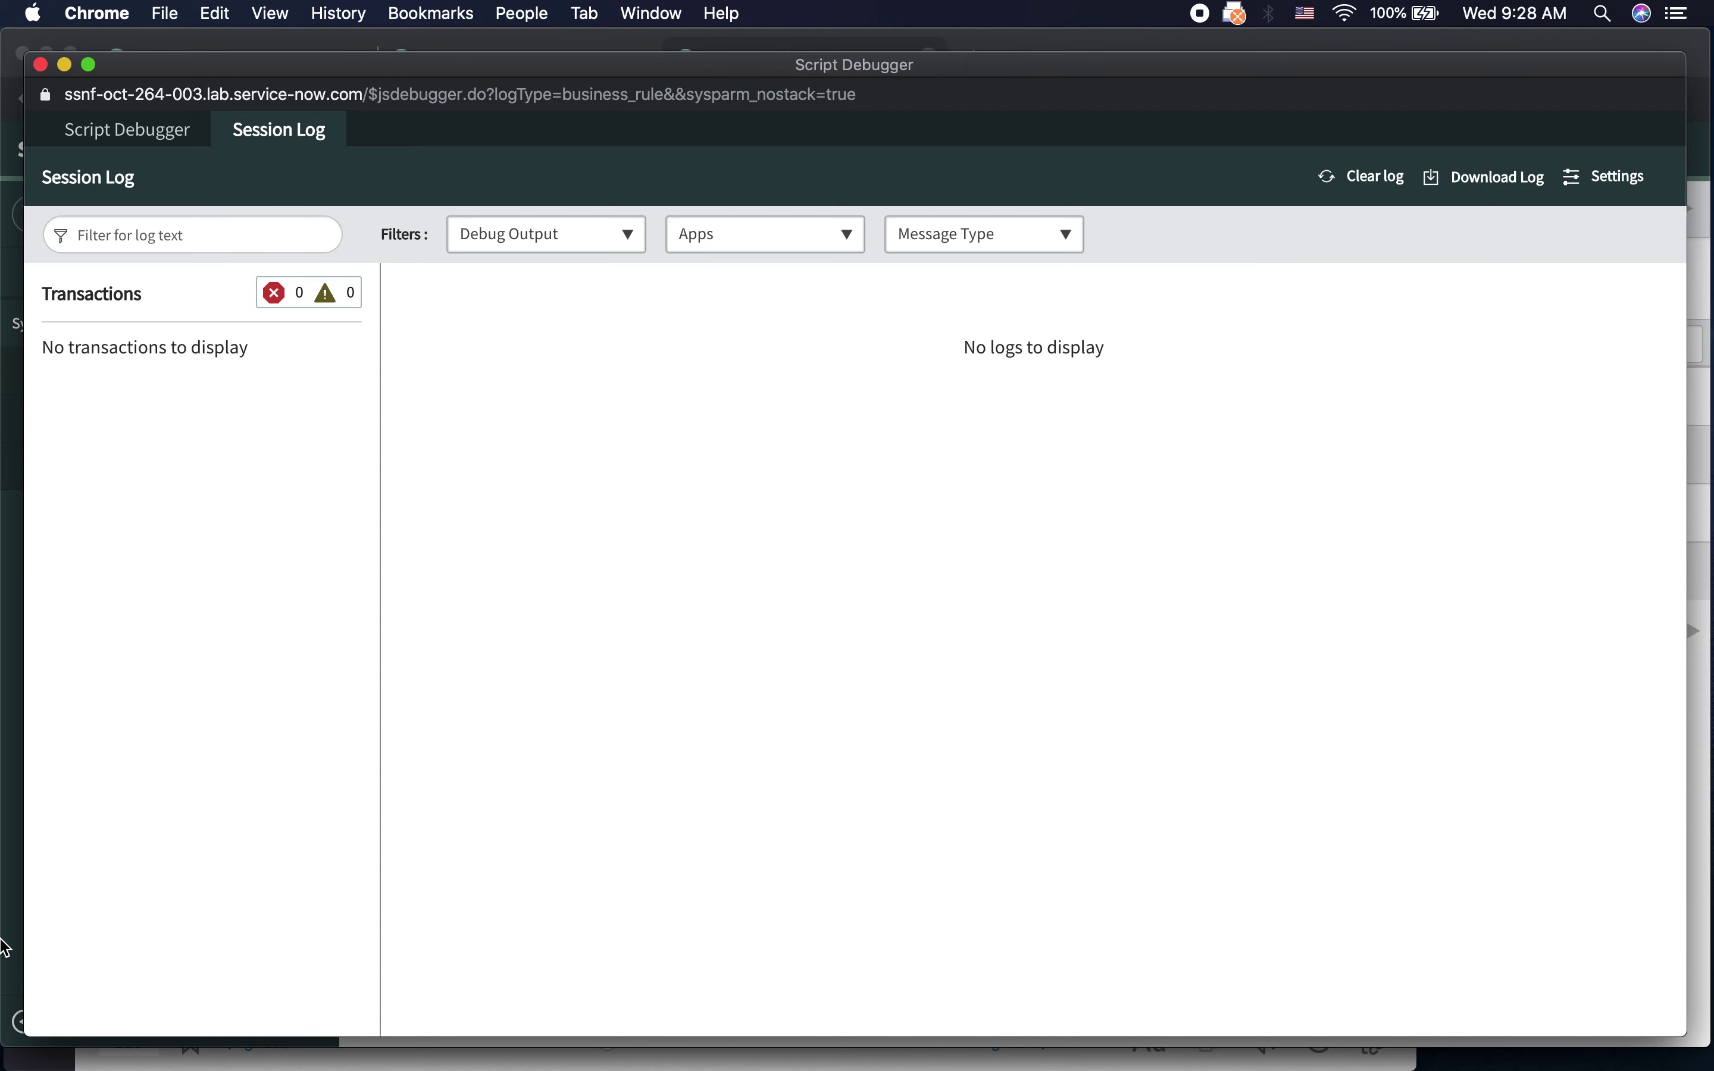
left_click(17, 931)
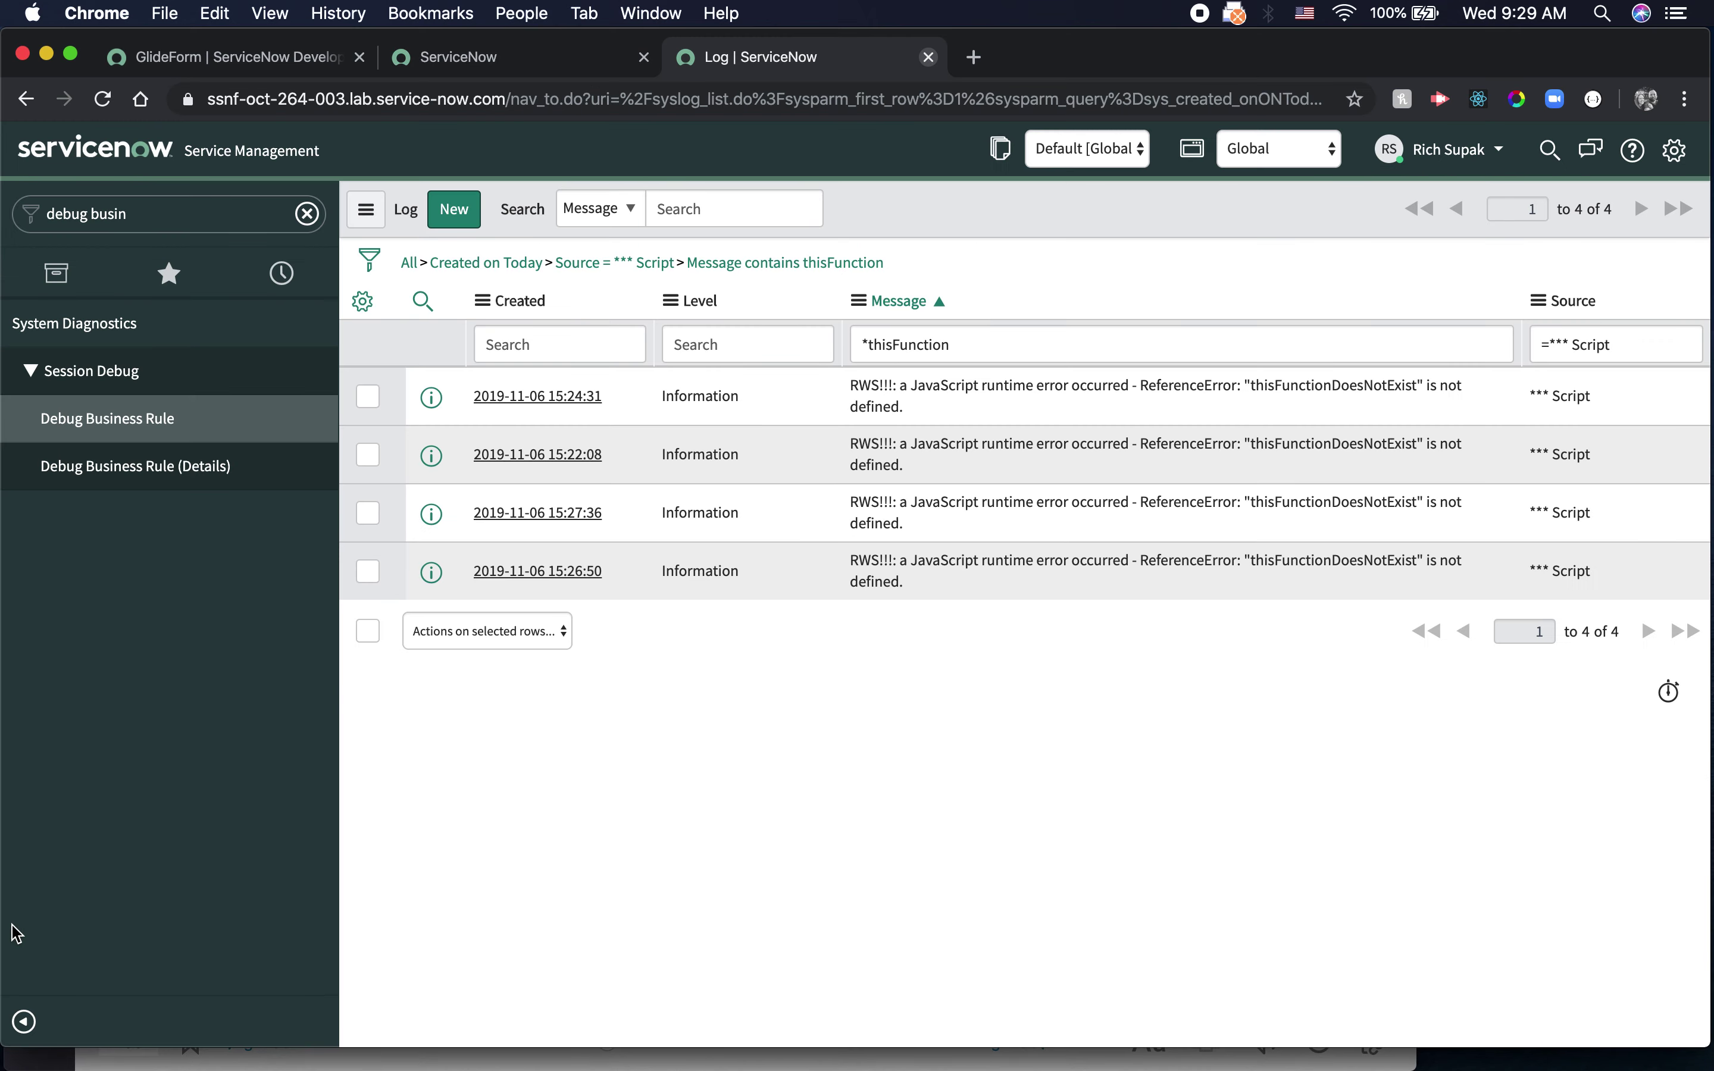
- Filter the modules for "open" and show the list of open incidents
left_click(191, 216)
type("open")
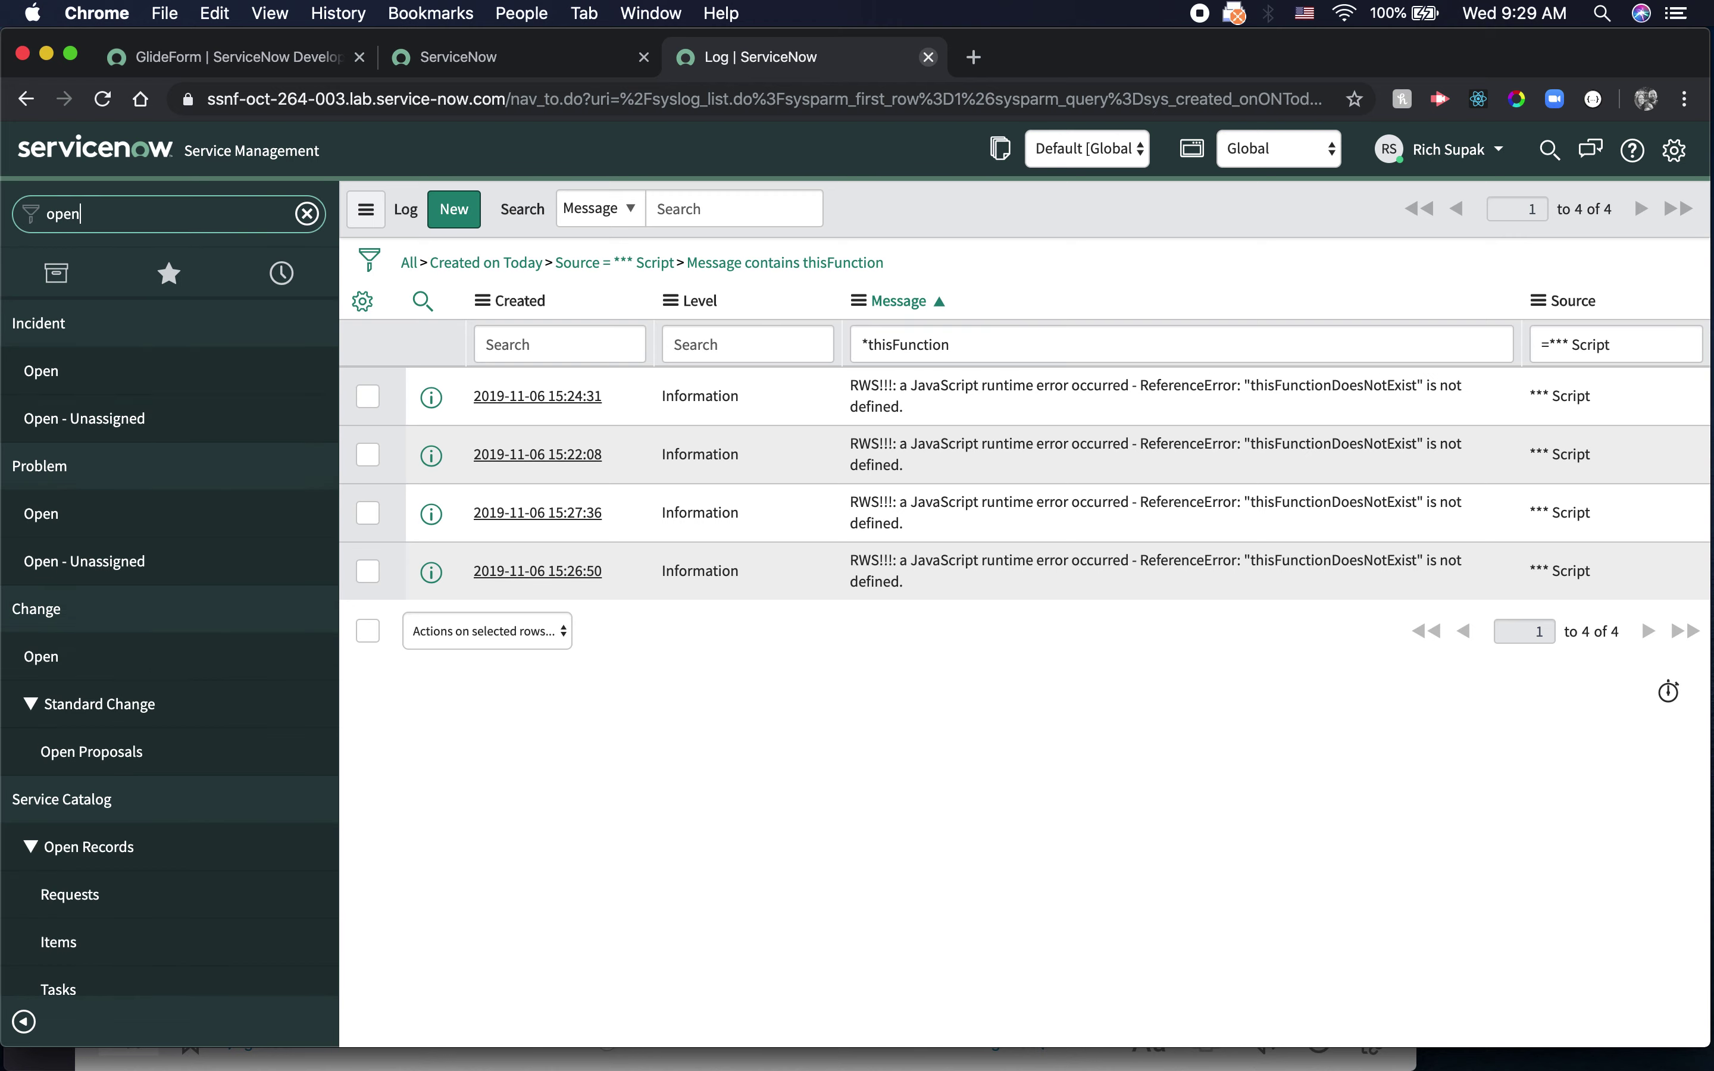
key("Return")
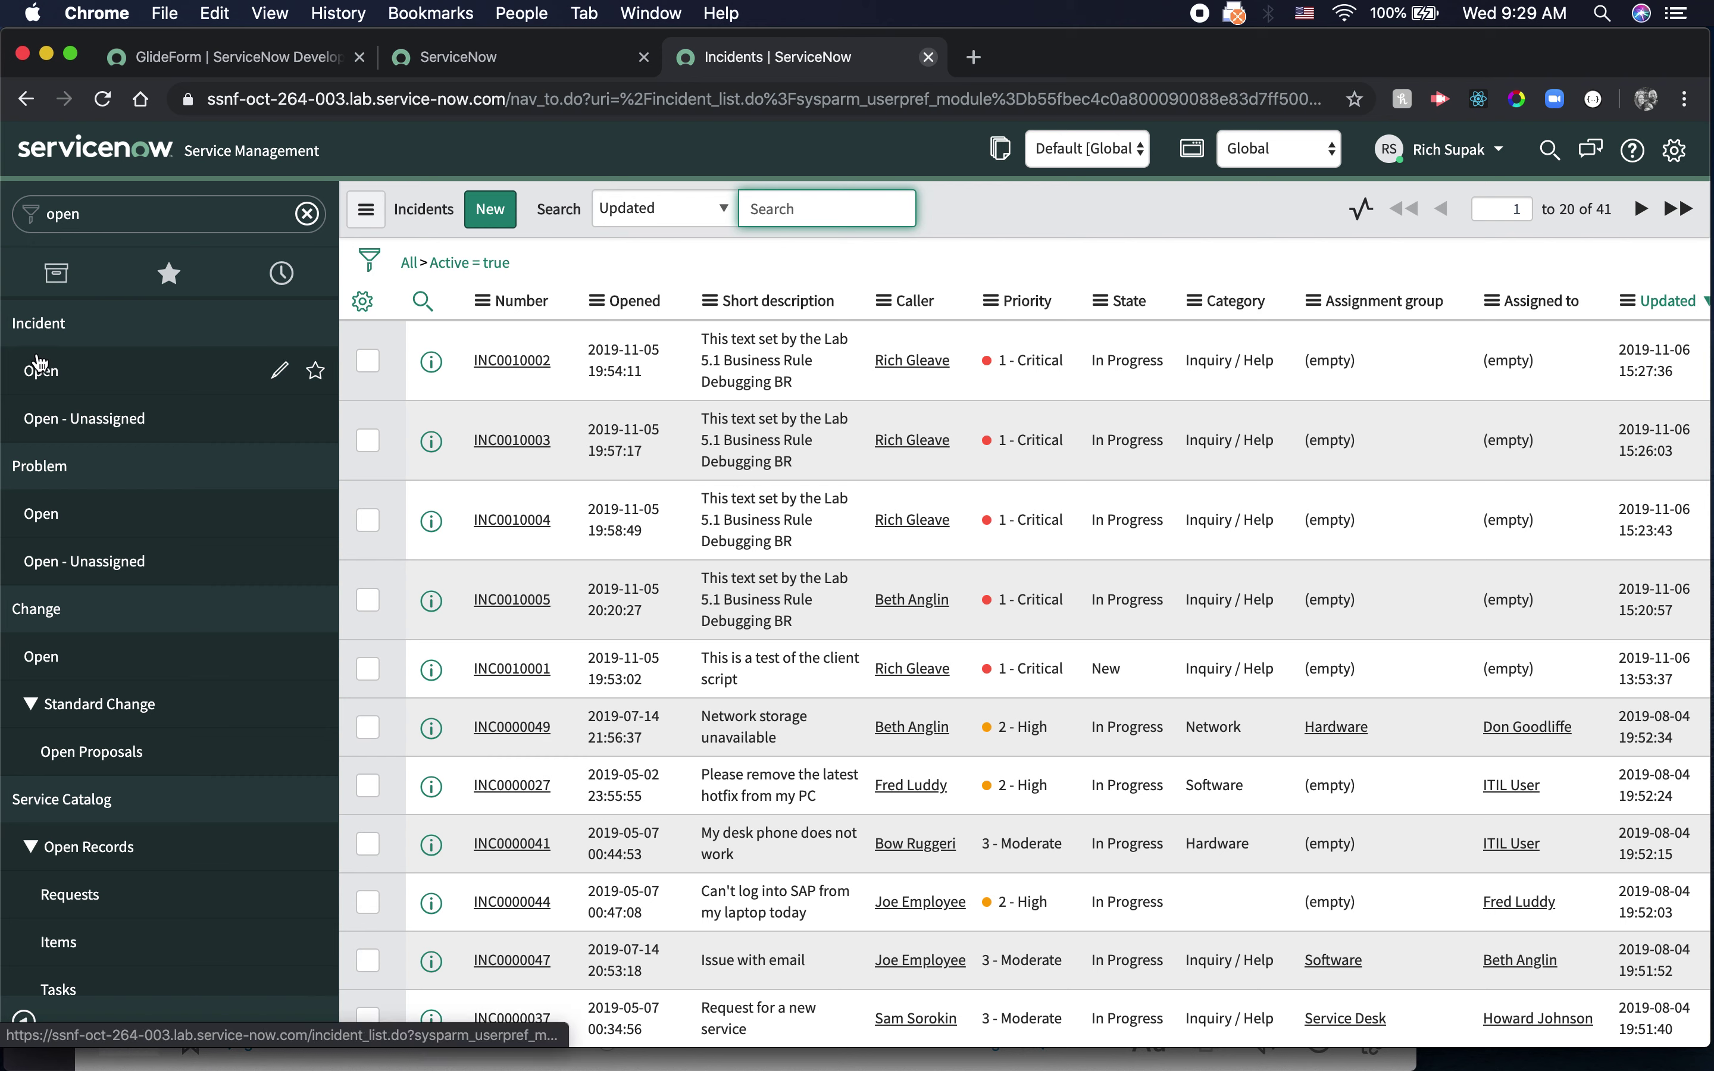
- Filter the modules for "incident" and show the list of all incidents, including closed ones
left_click(48, 333)
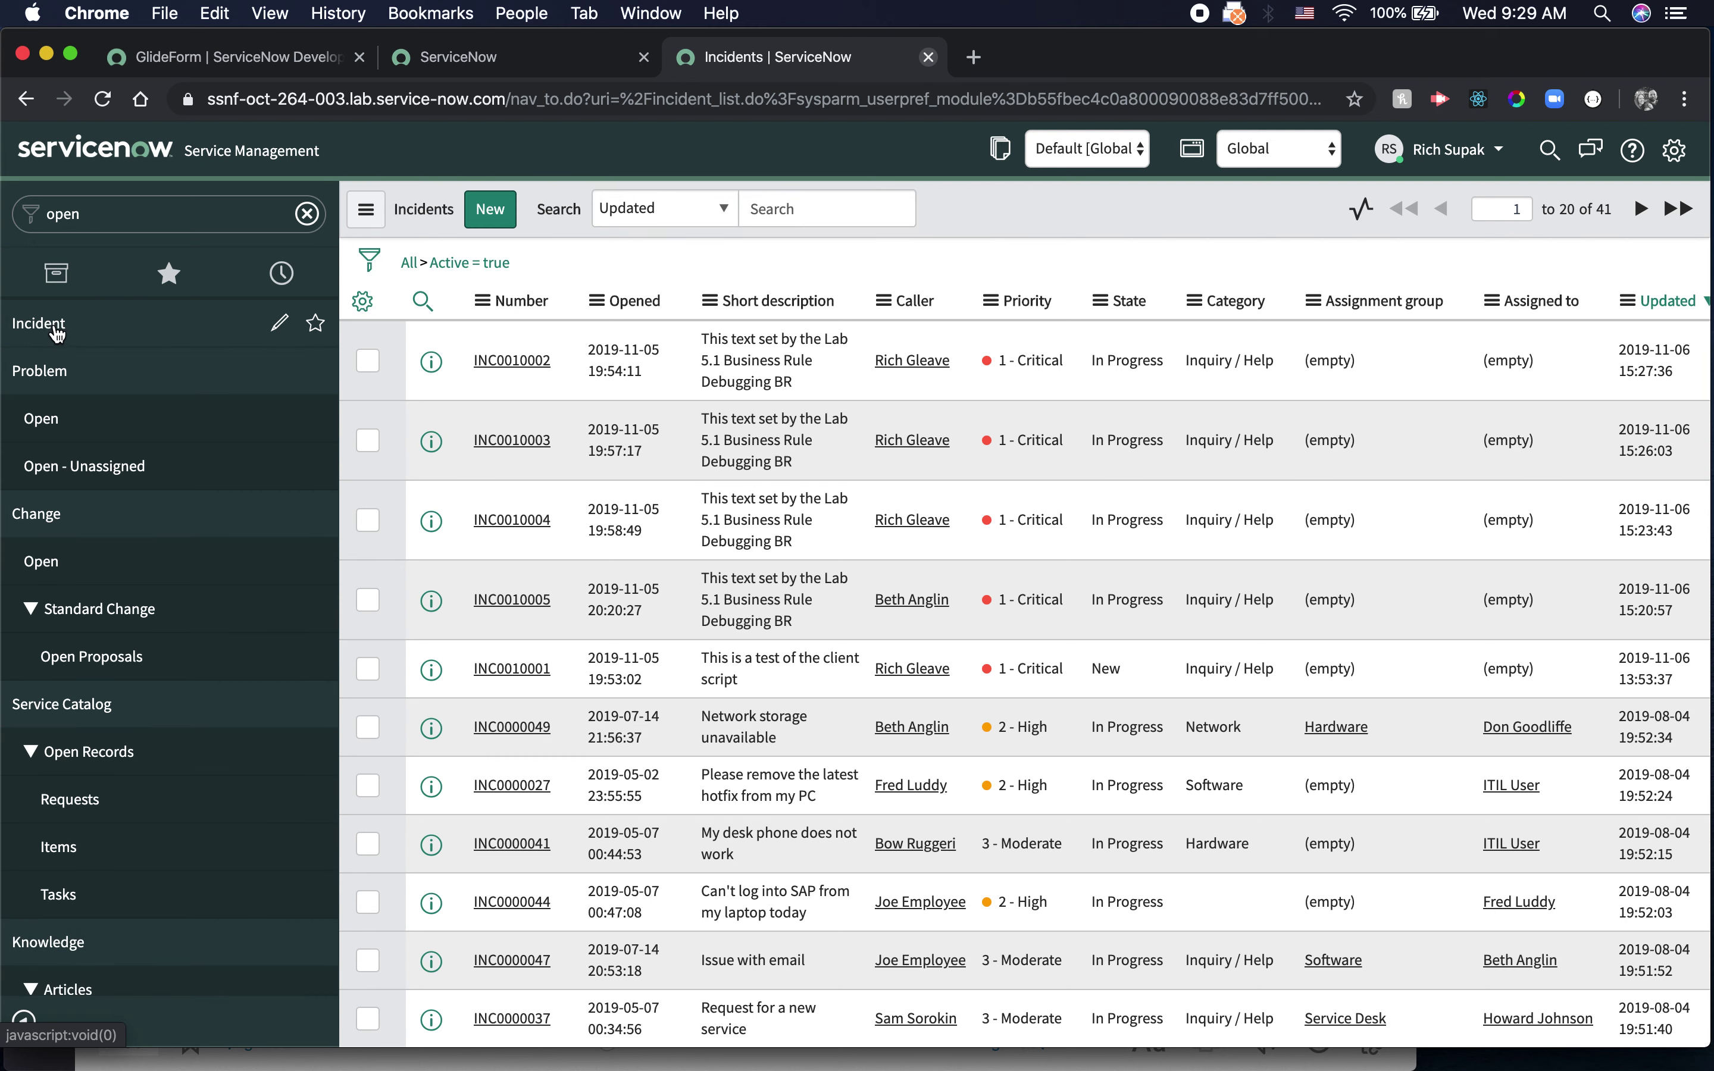
left_click(56, 331)
left_click(98, 216)
type("incident")
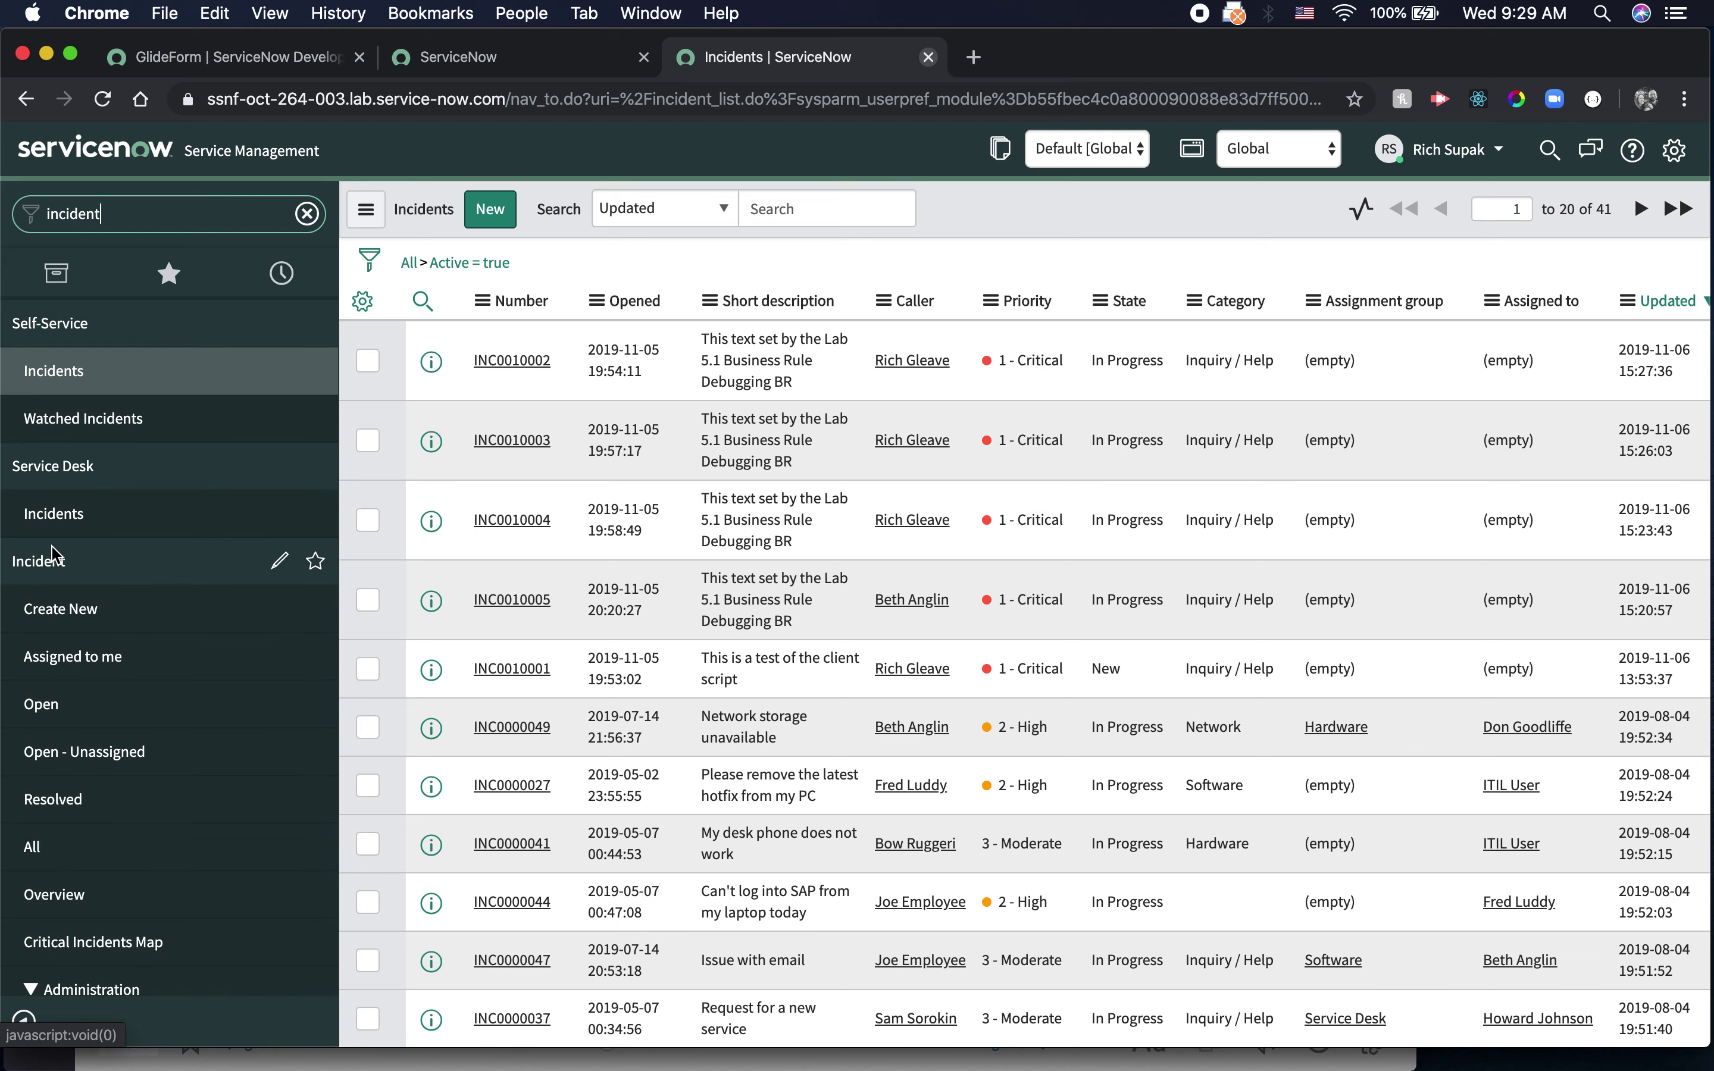
scroll(62, 744, "down", 1)
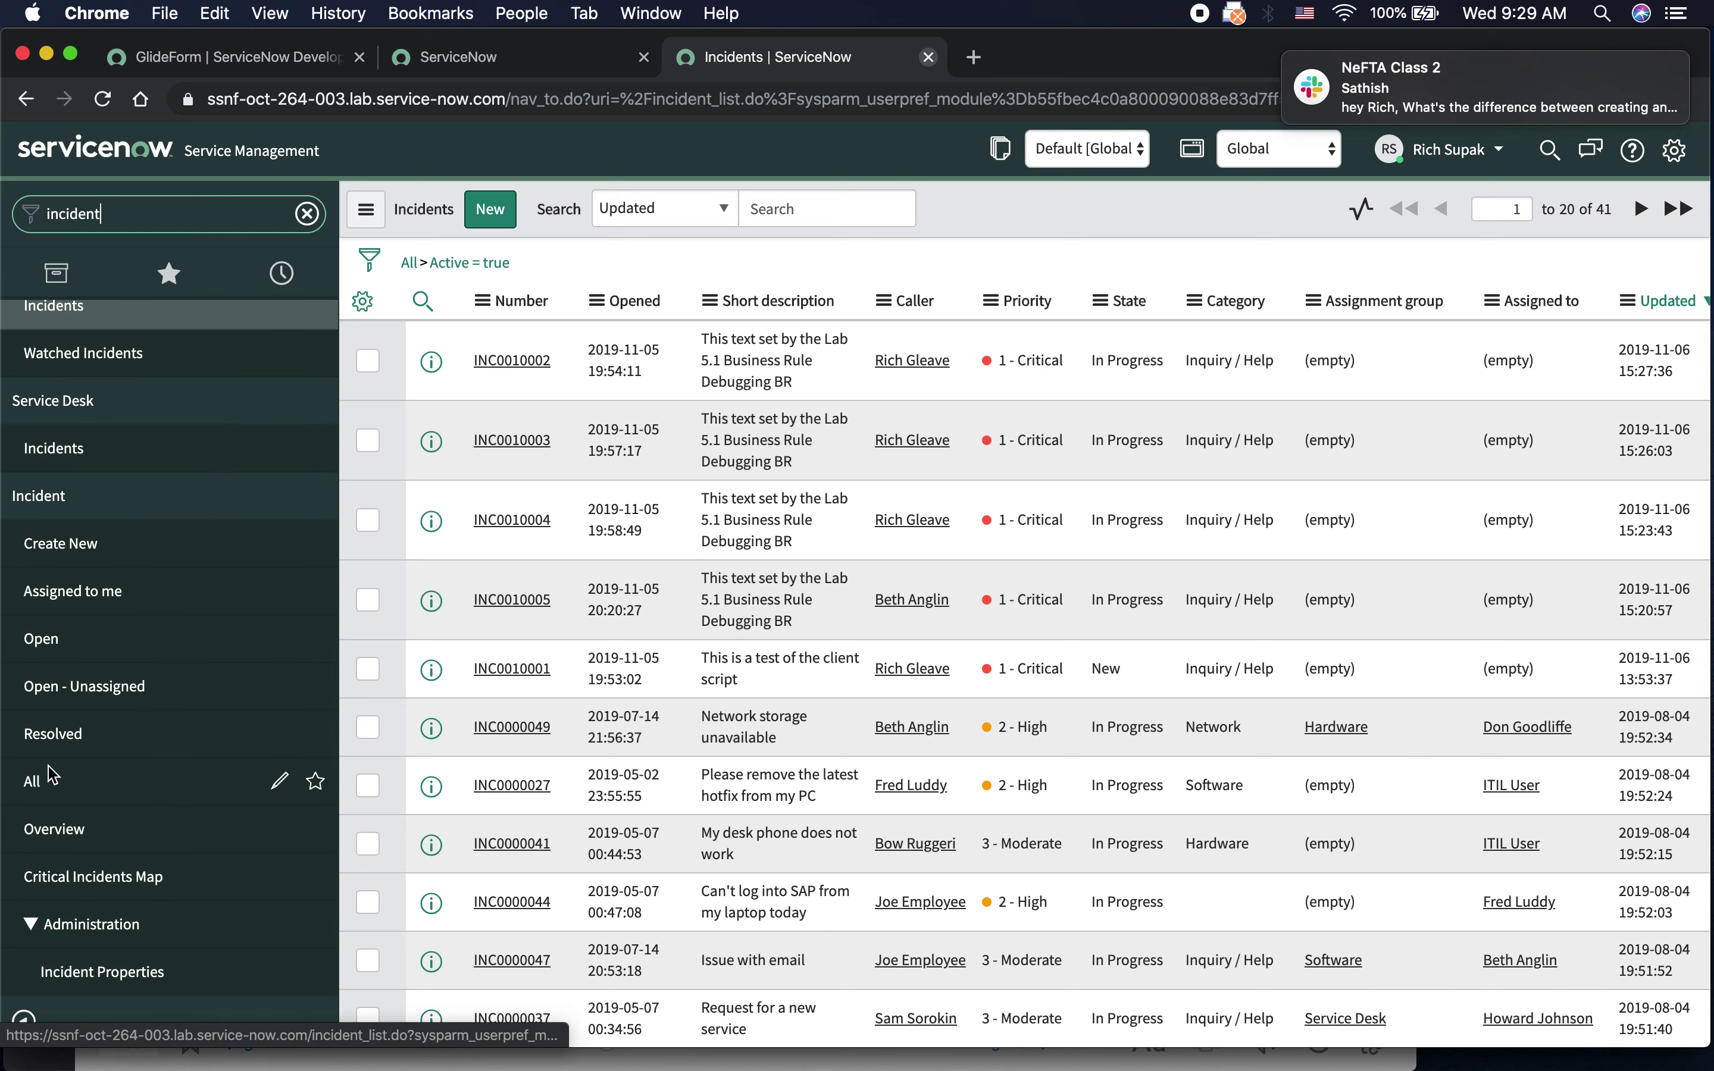
left_click(41, 781)
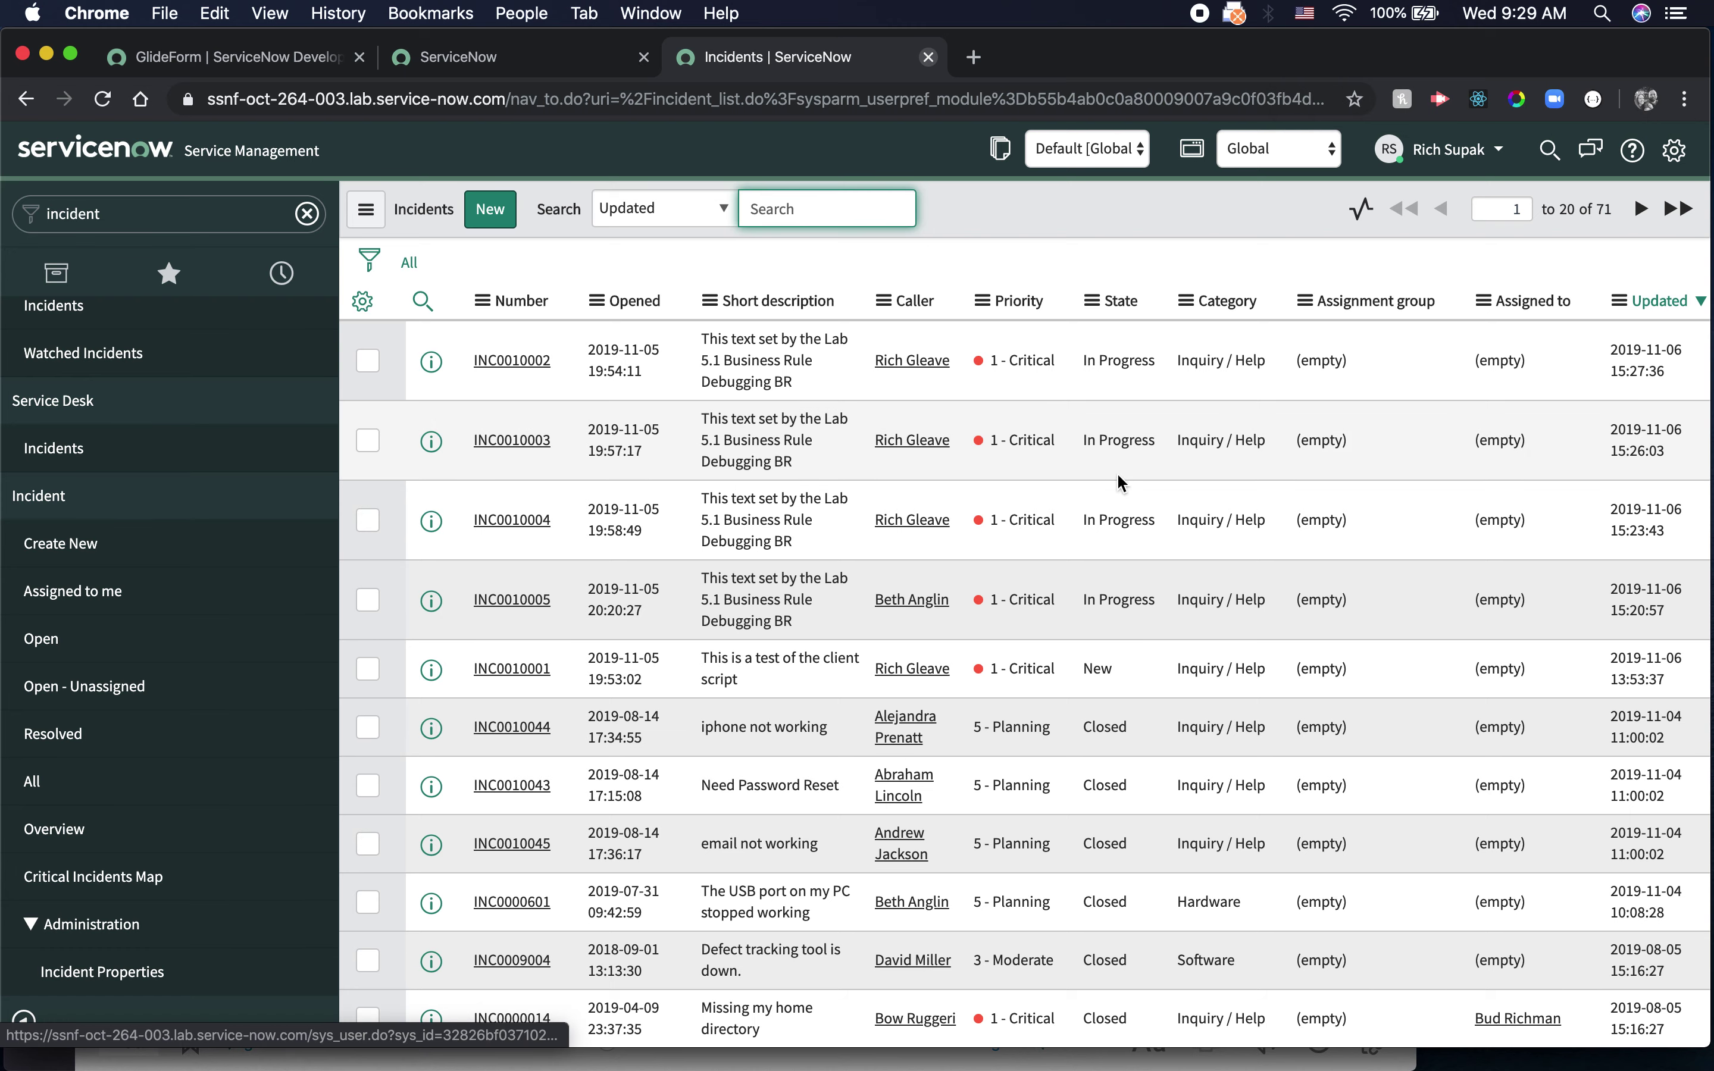
- Open the closed incident INC0010044, set its Contact type to Email and save it while staying on the record
left_click(497, 730)
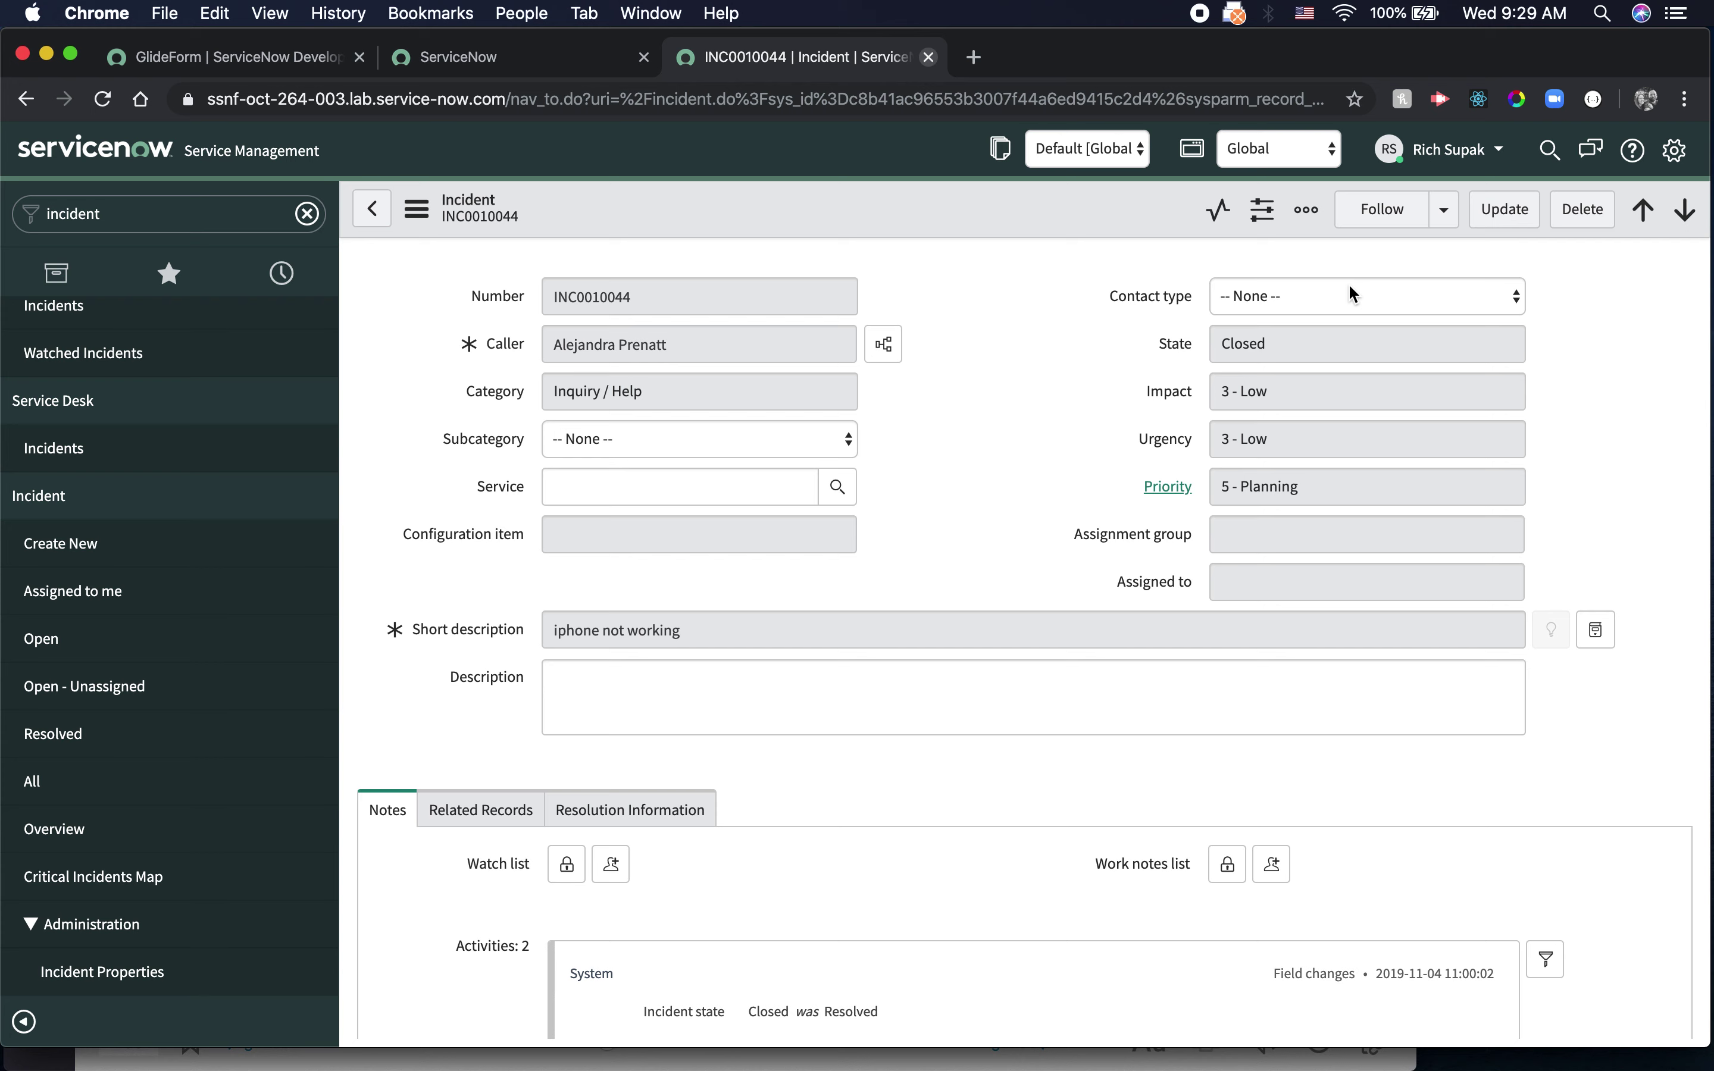
left_click(1347, 287)
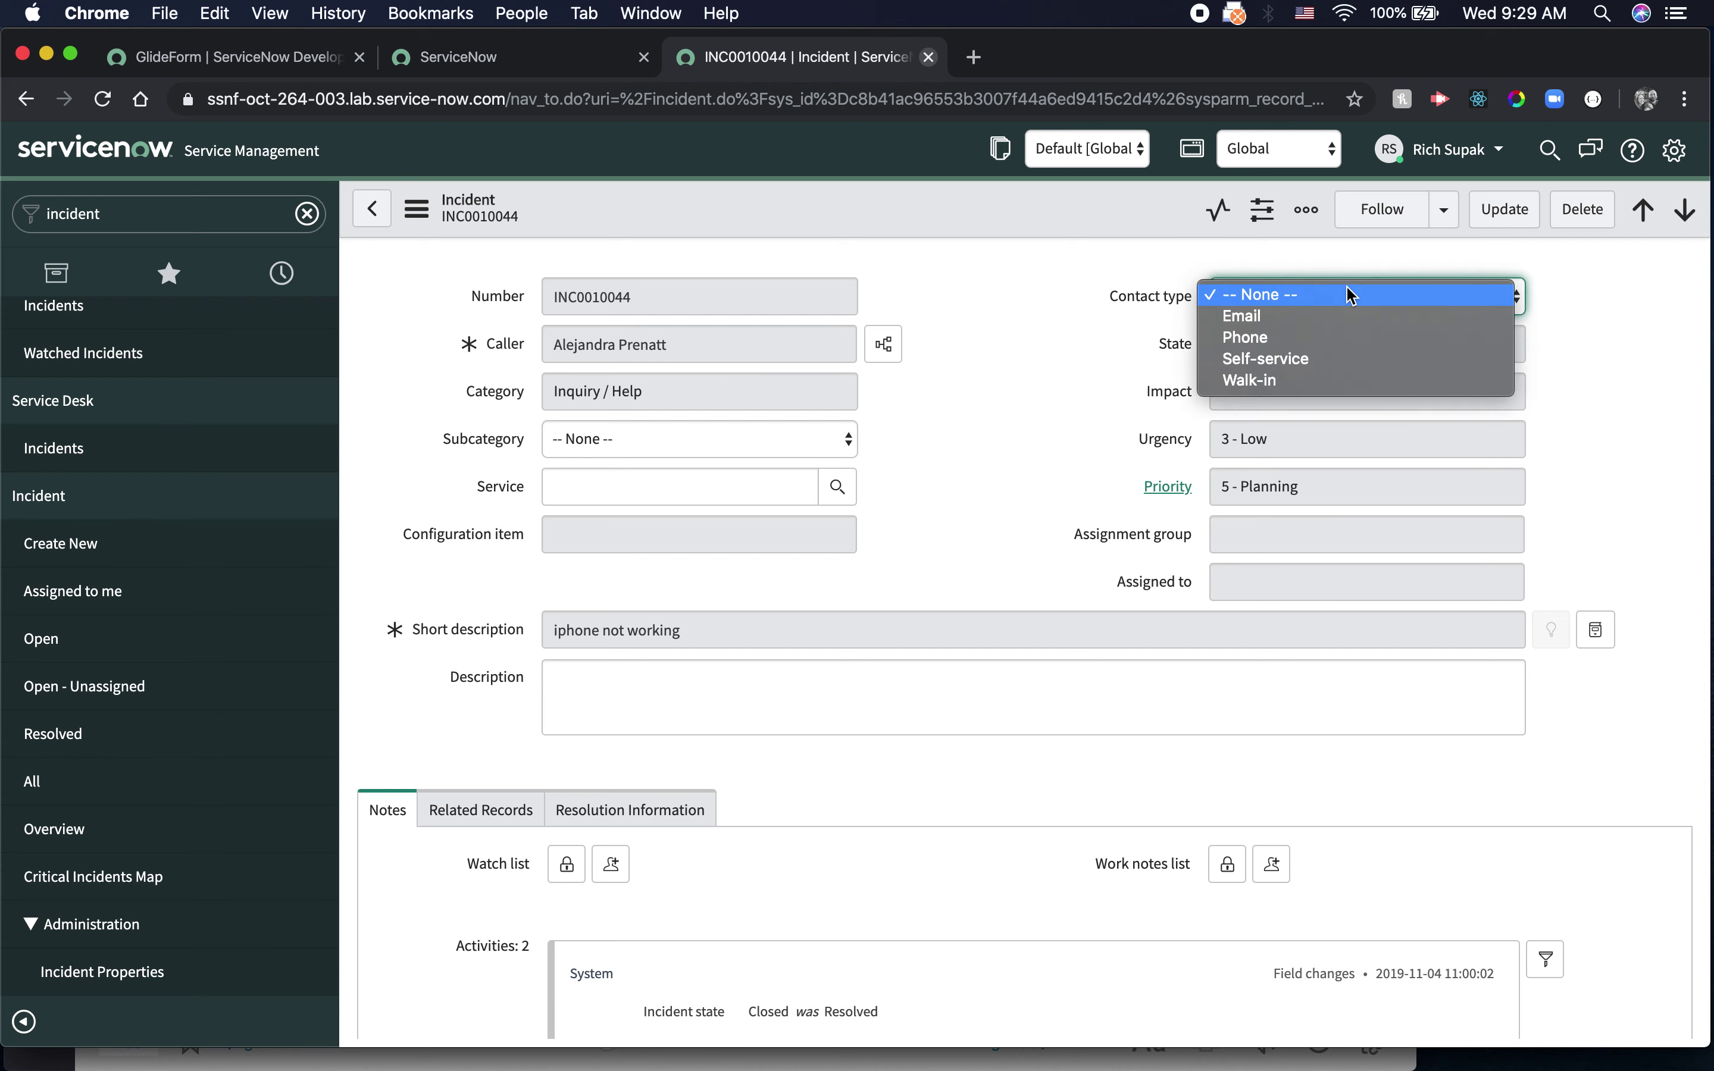
left_click(1321, 315)
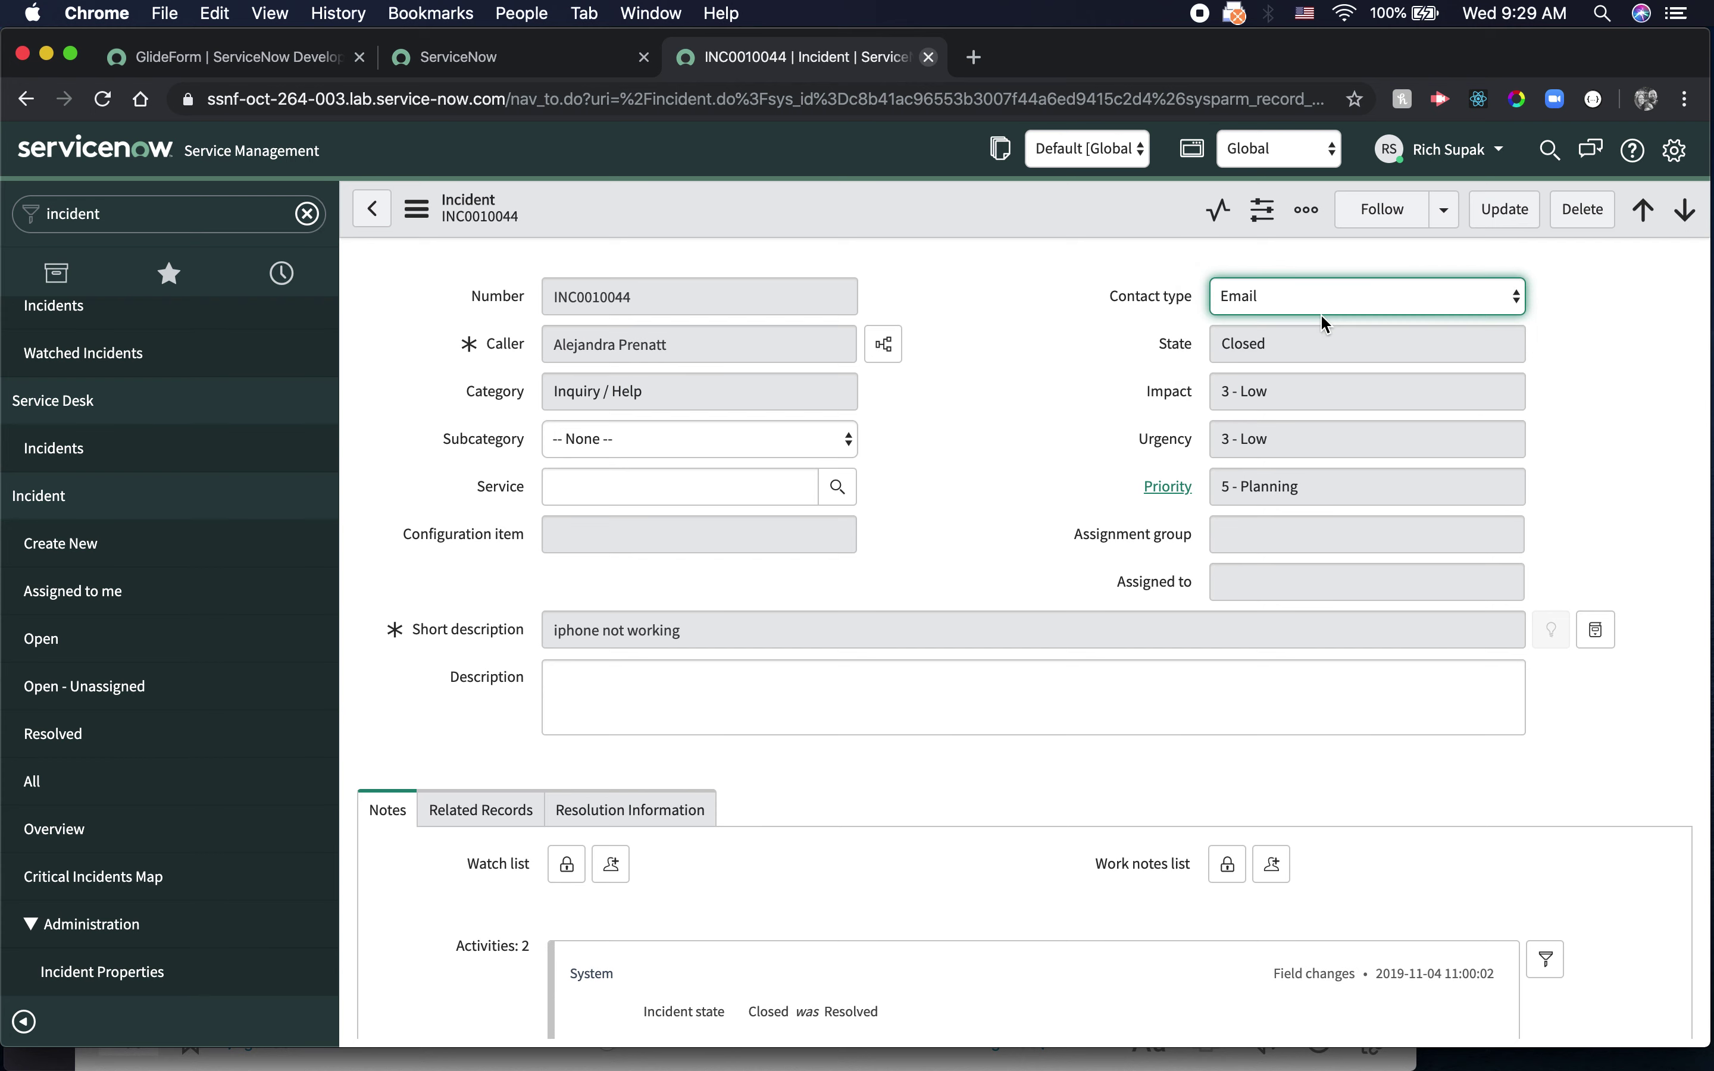
right_click(995, 205)
left_click(1030, 227)
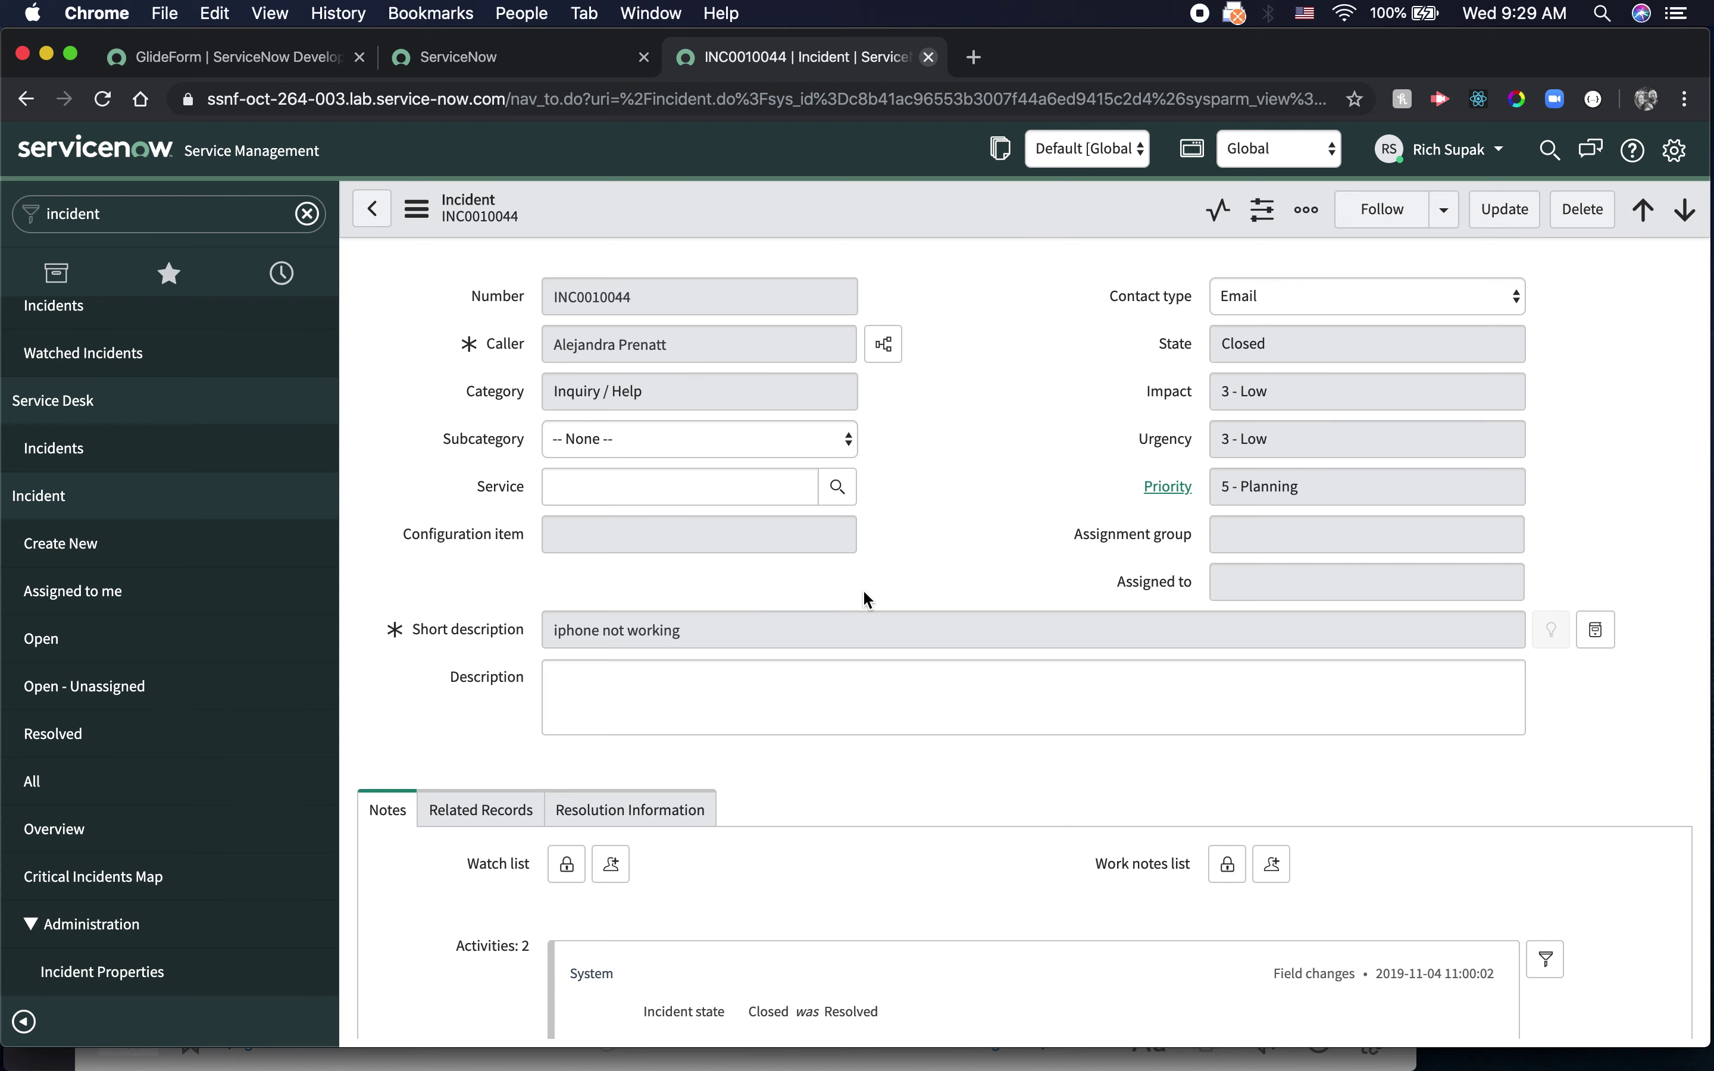
- Examine the Debug Output below the incident form for how the Lab 5.1 Business Rule Debugging rule and its condition were evaluated
scroll(853, 663, "down", 8)
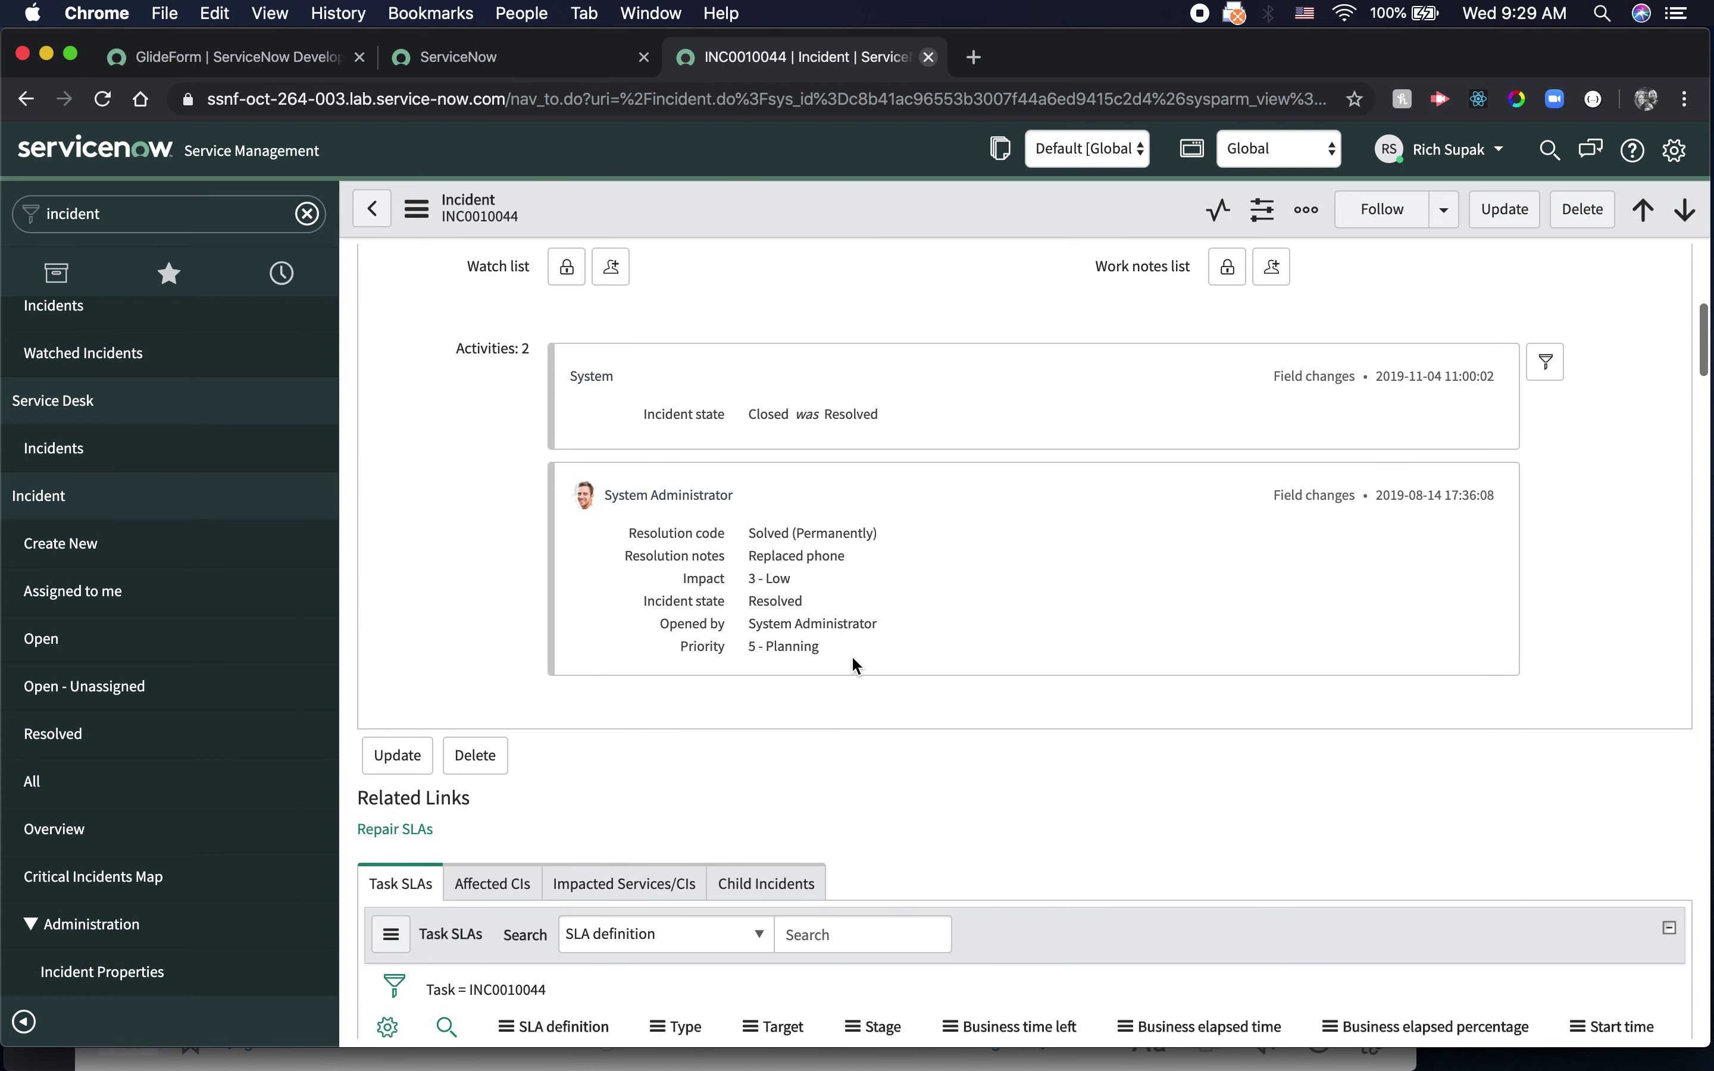
scroll(850, 663, "down", 9)
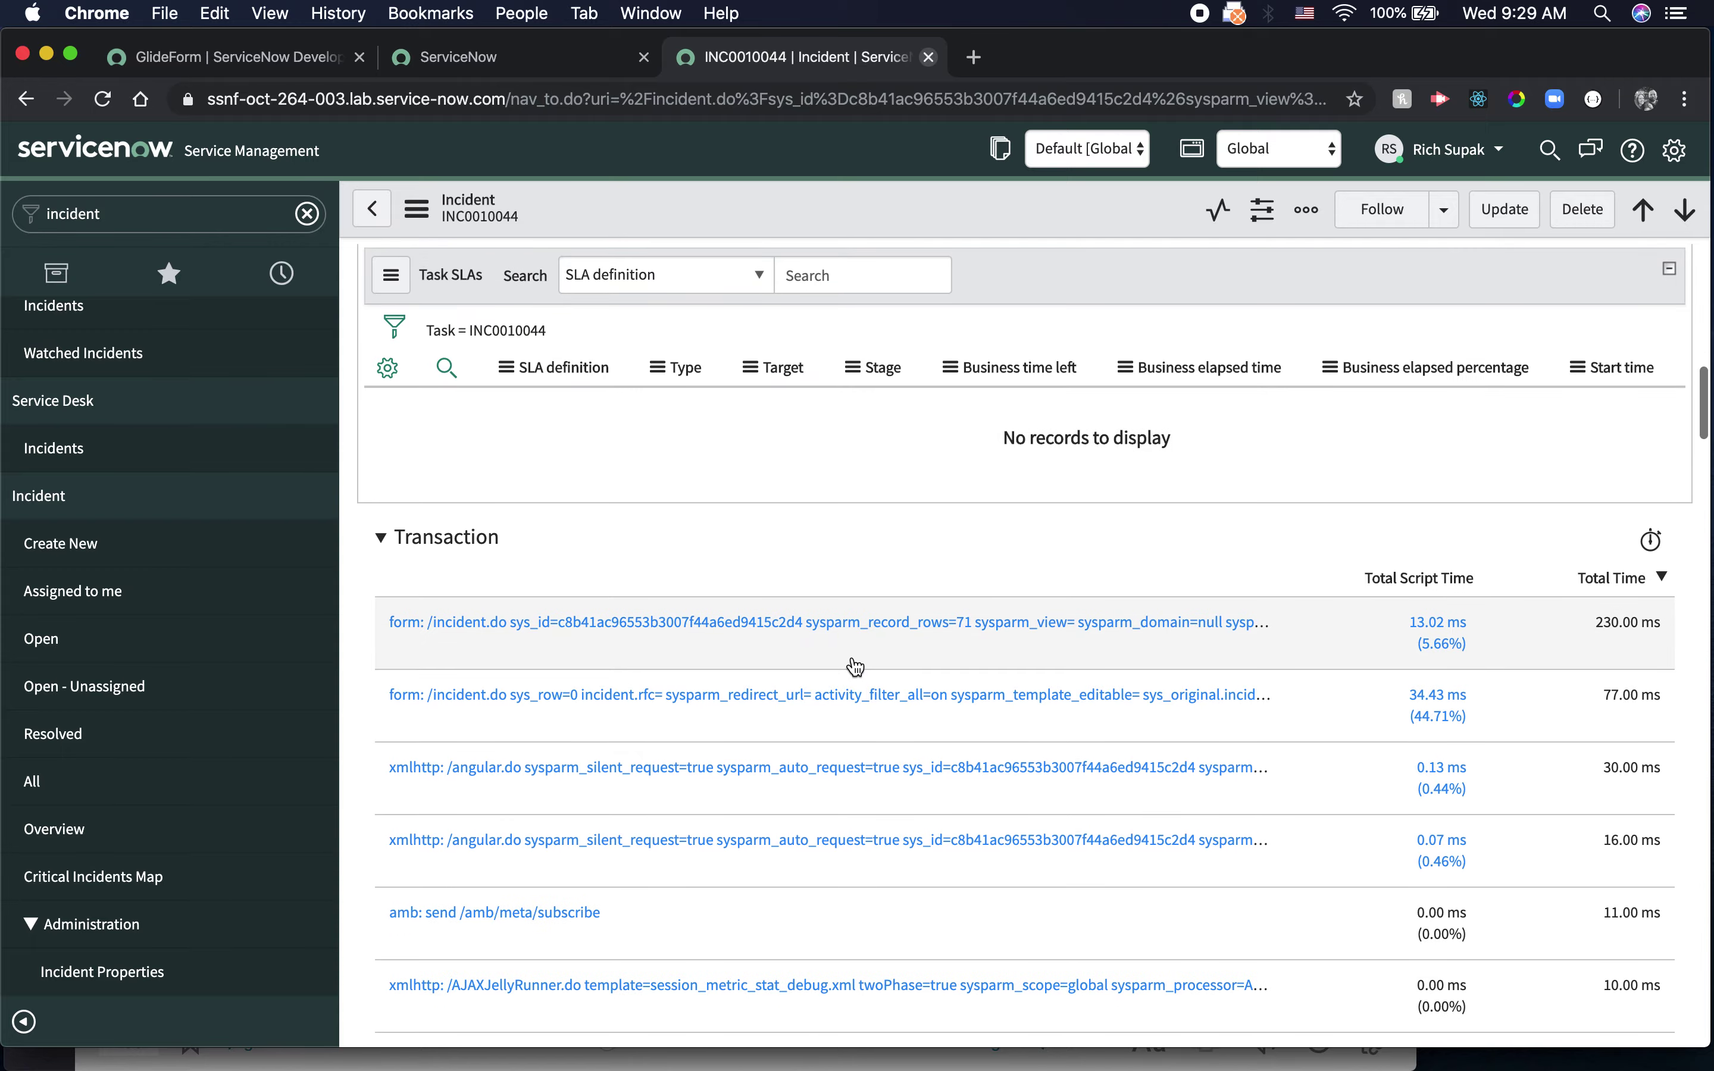
scroll(855, 665, "down", 14)
scroll(856, 666, "down", 20)
scroll(852, 658, "up", 13)
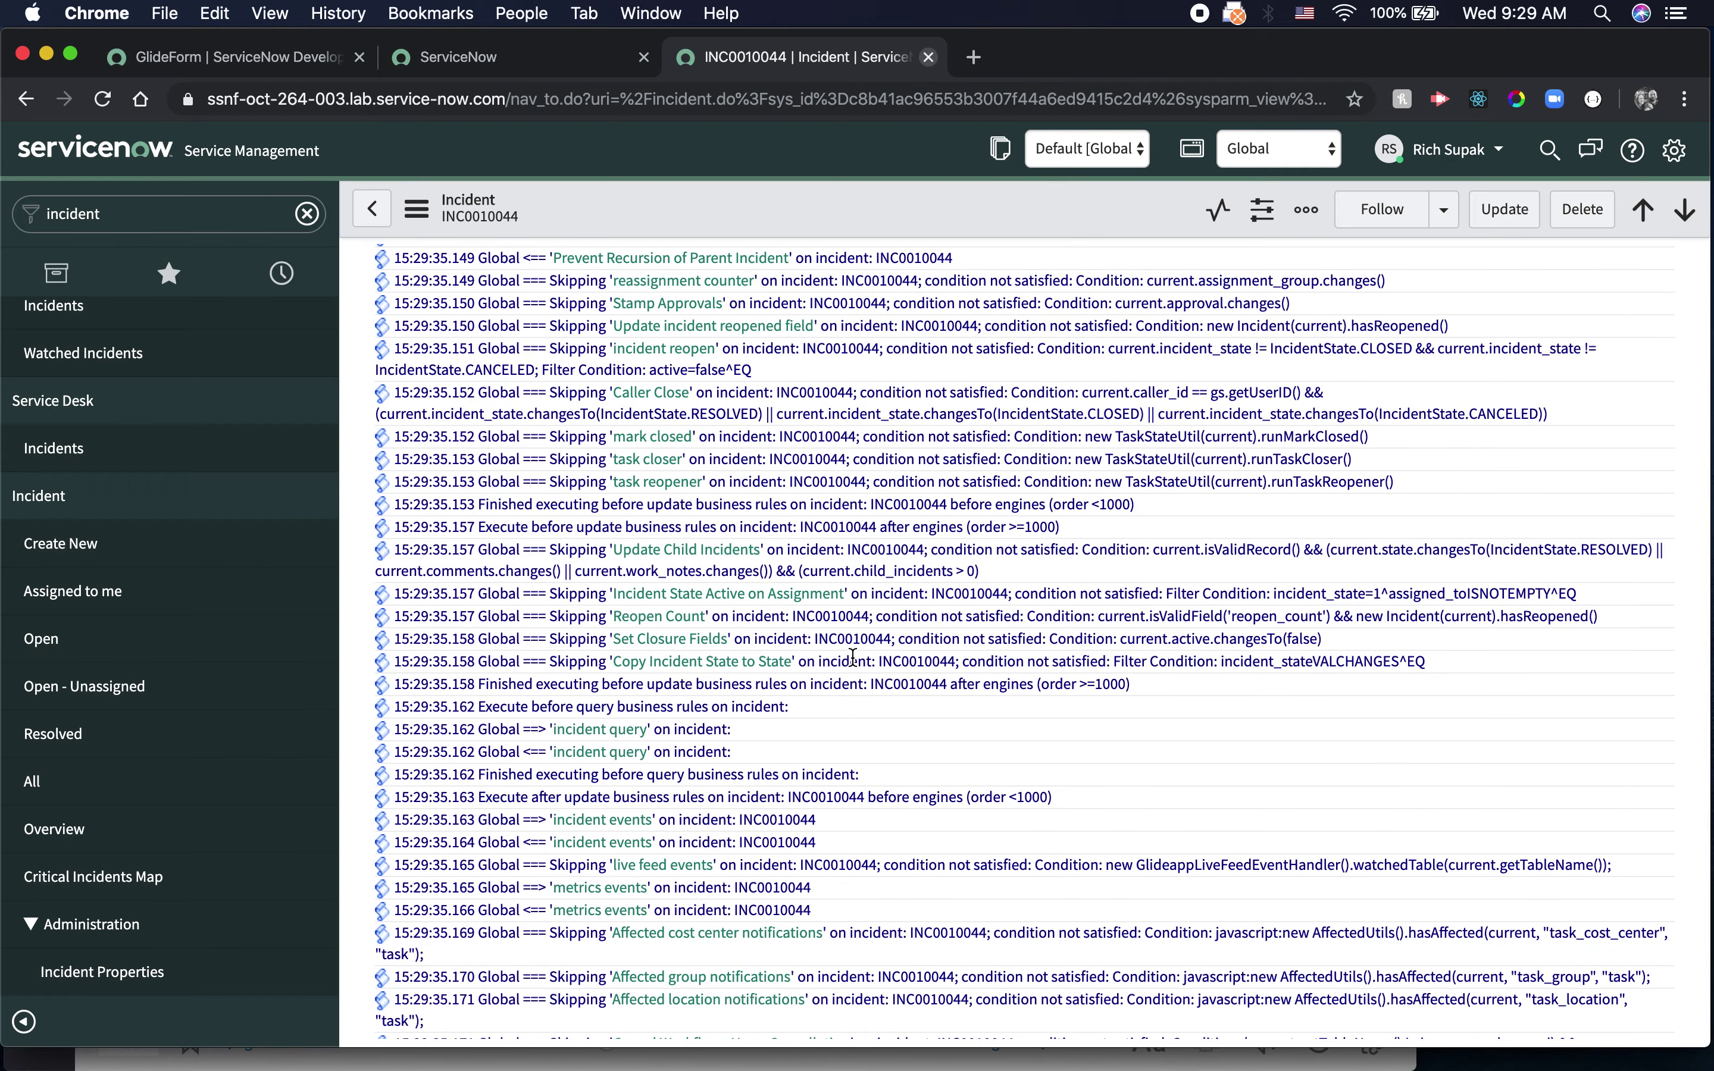
scroll(853, 658, "up", 10)
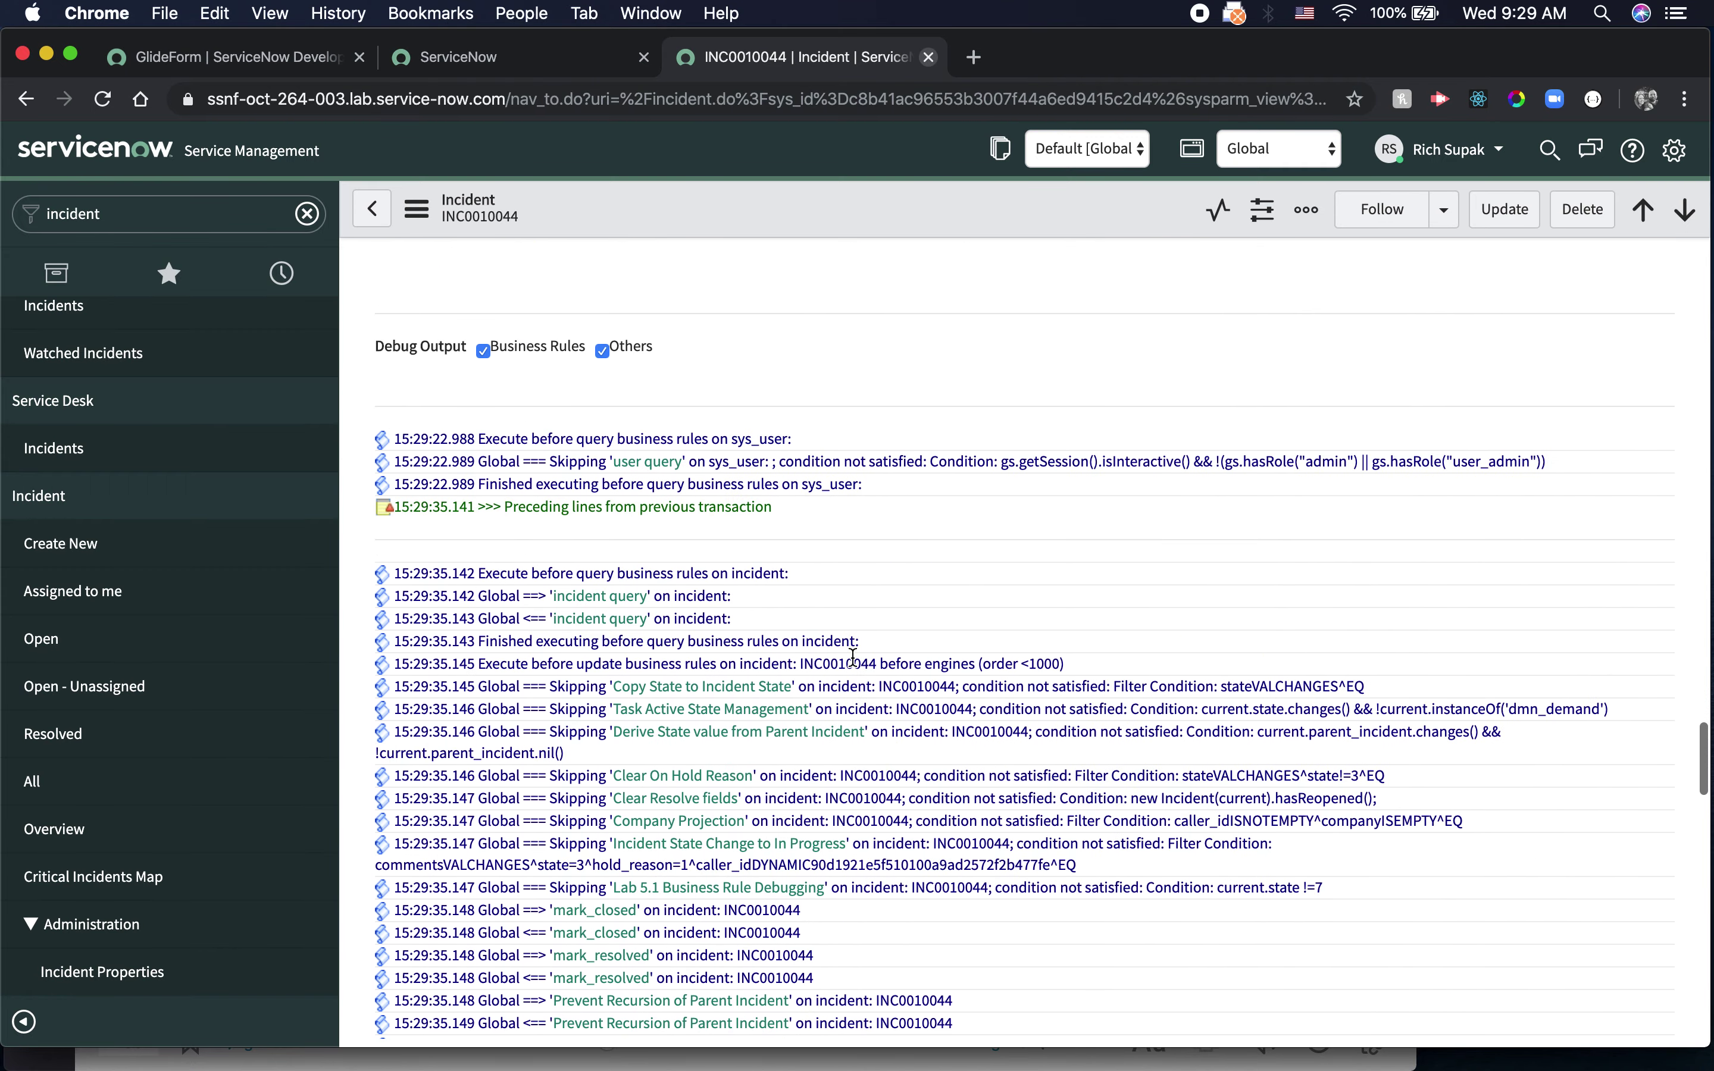
scroll(853, 658, "up", 6)
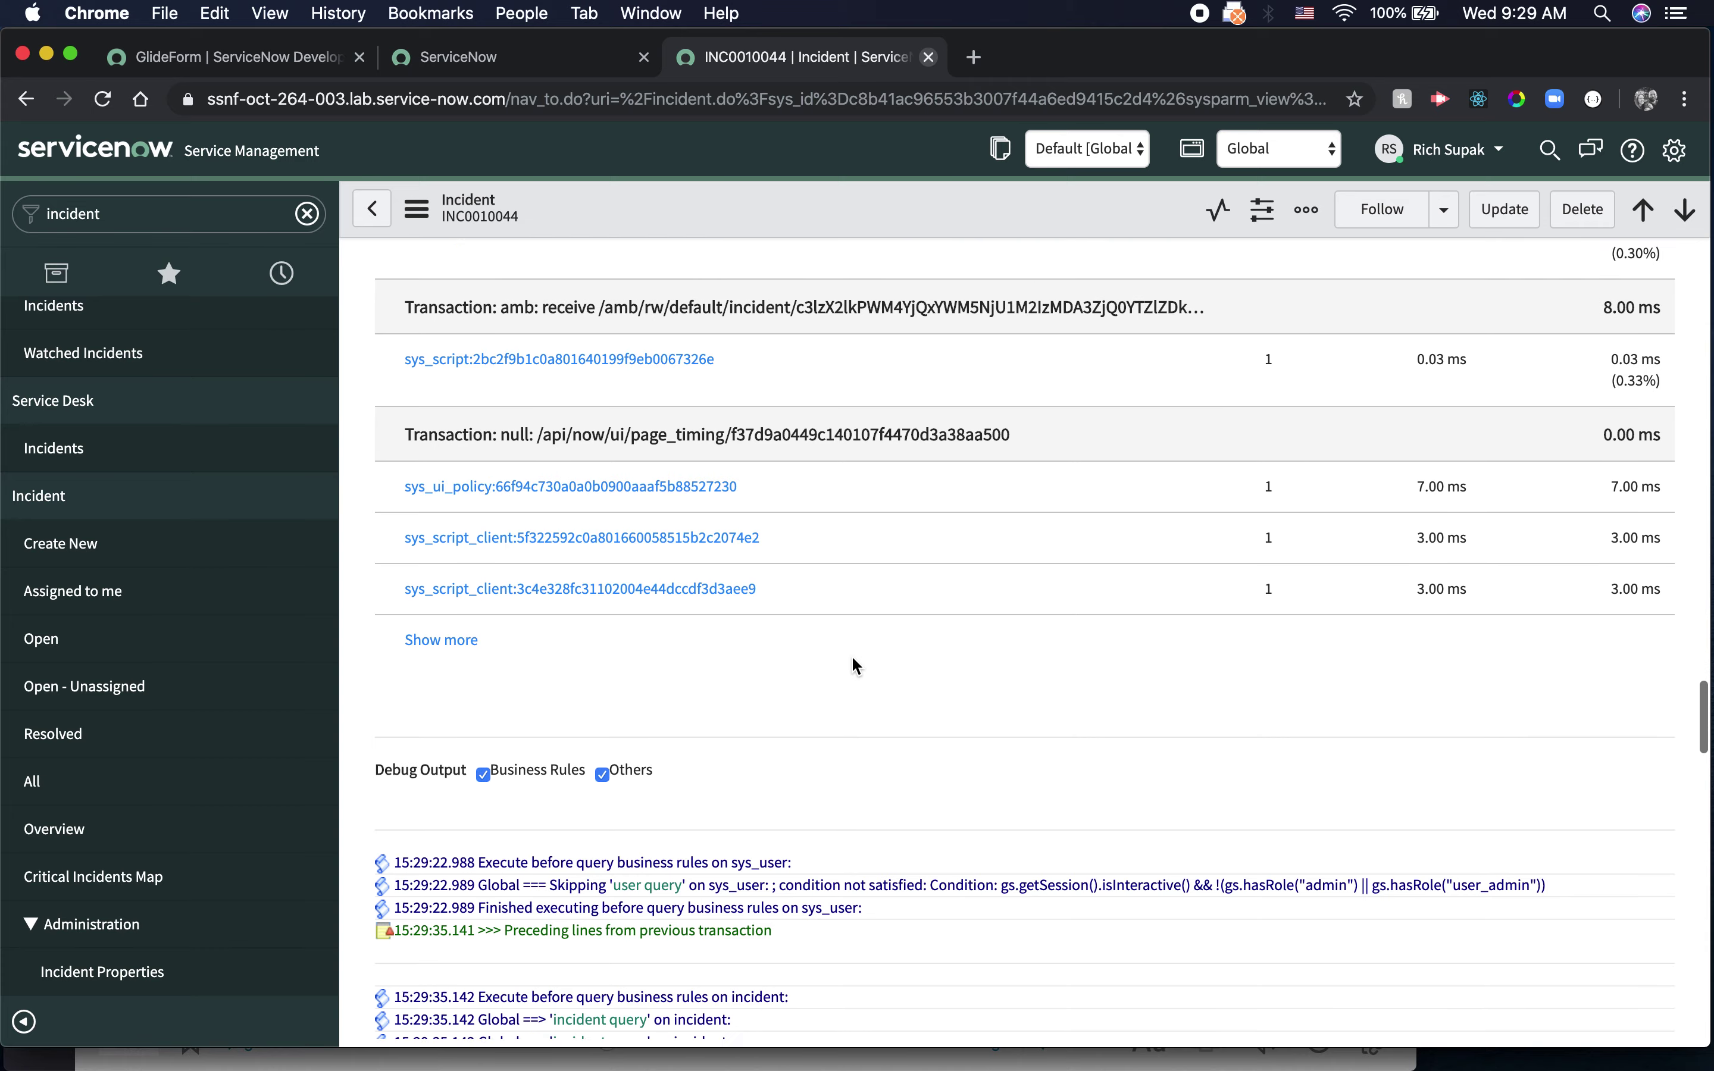
scroll(853, 666, "down", 3)
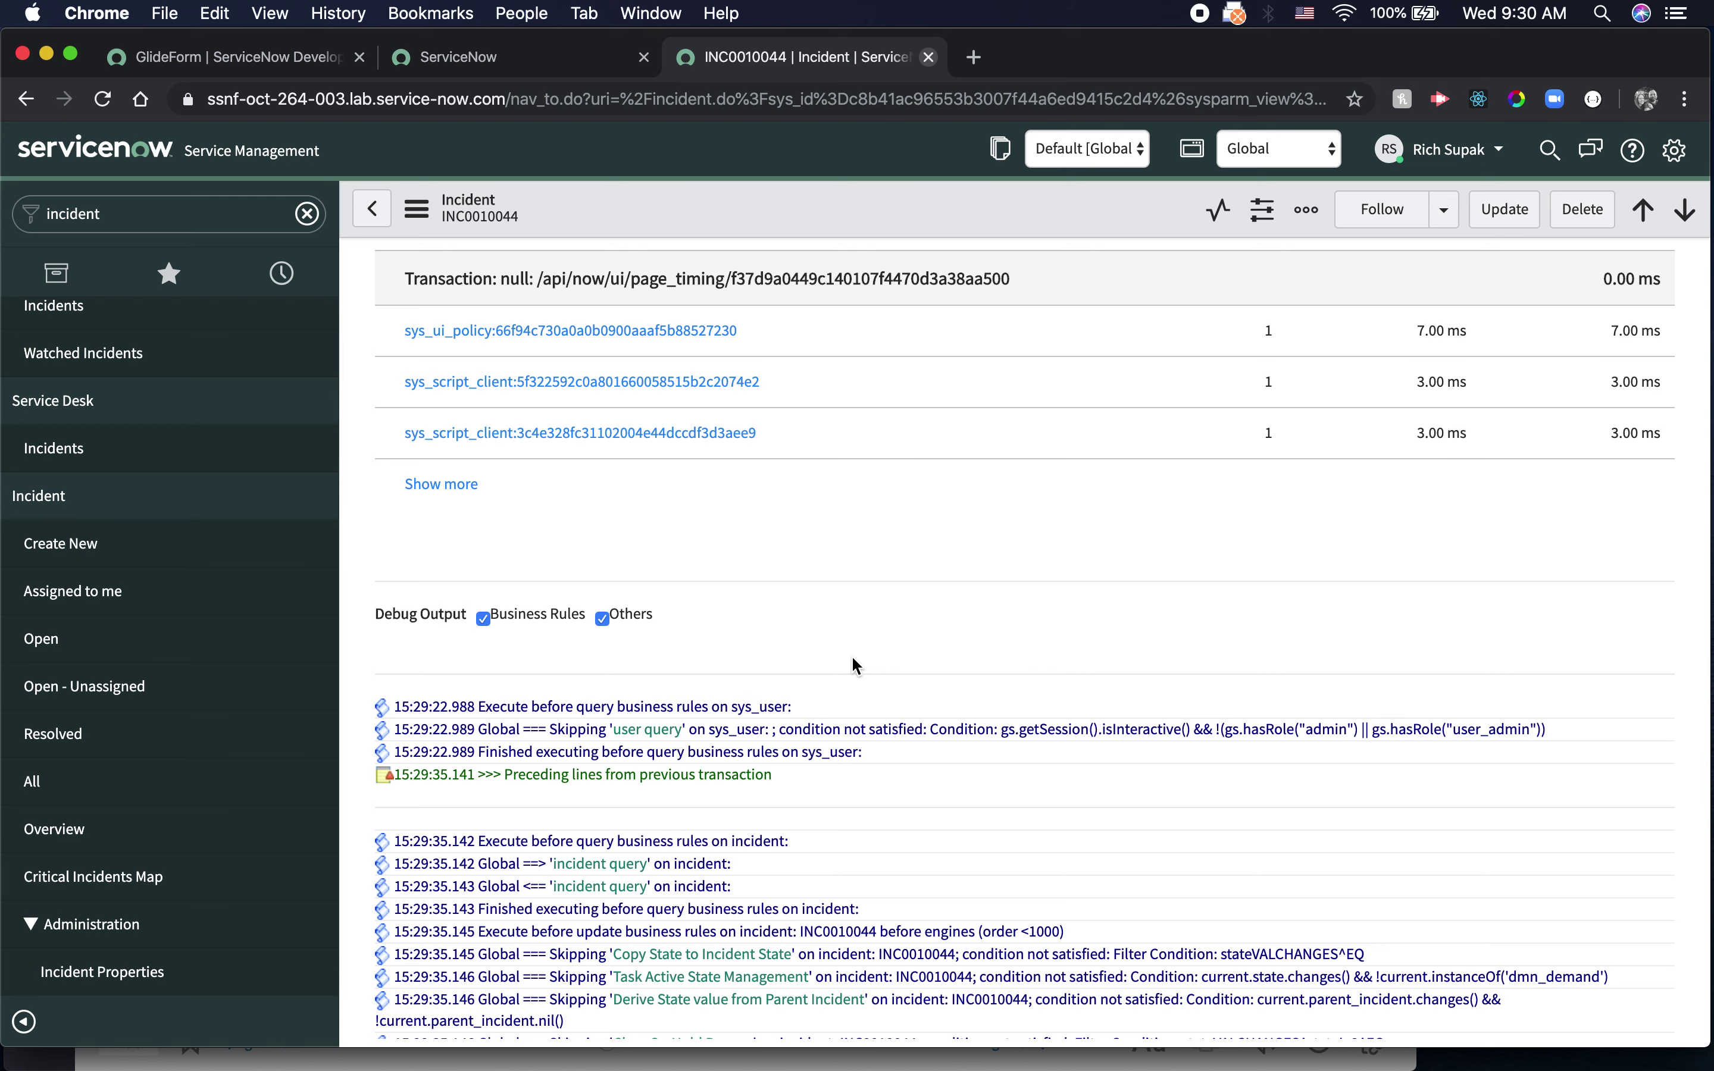
scroll(854, 665, "down", 3)
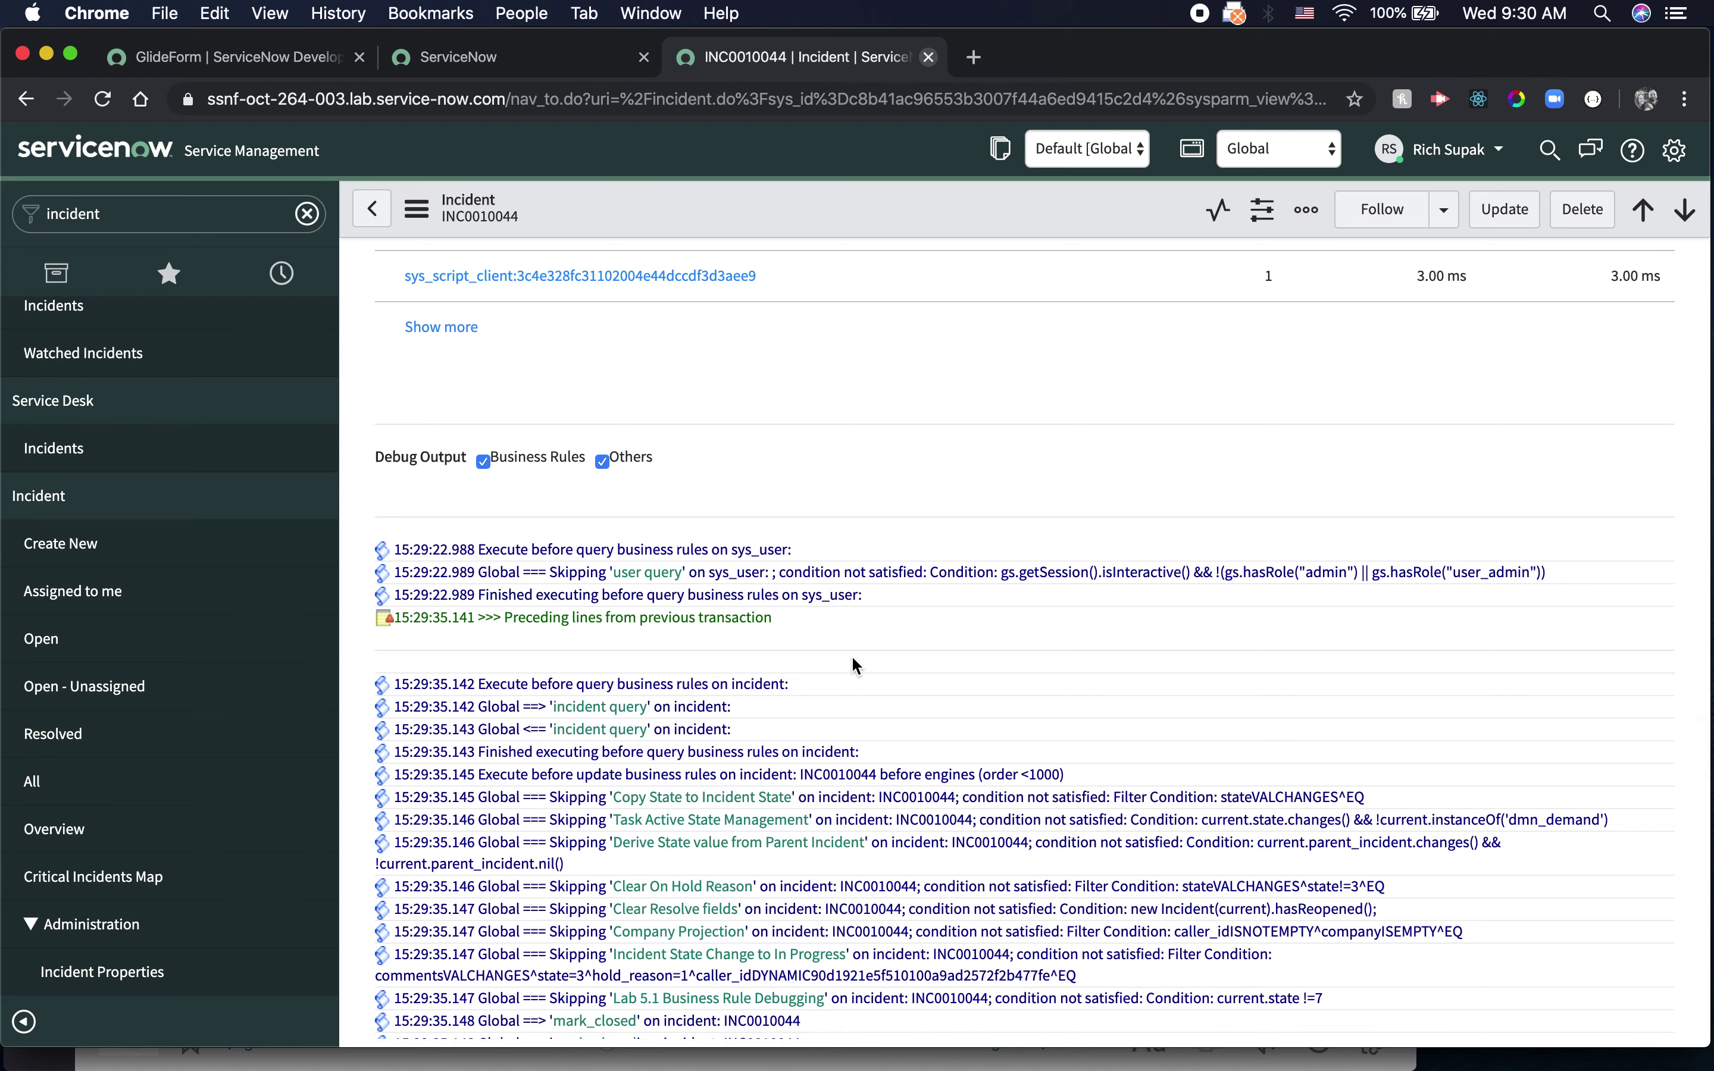
scroll(851, 666, "down", 4)
scroll(853, 659, "down", 2)
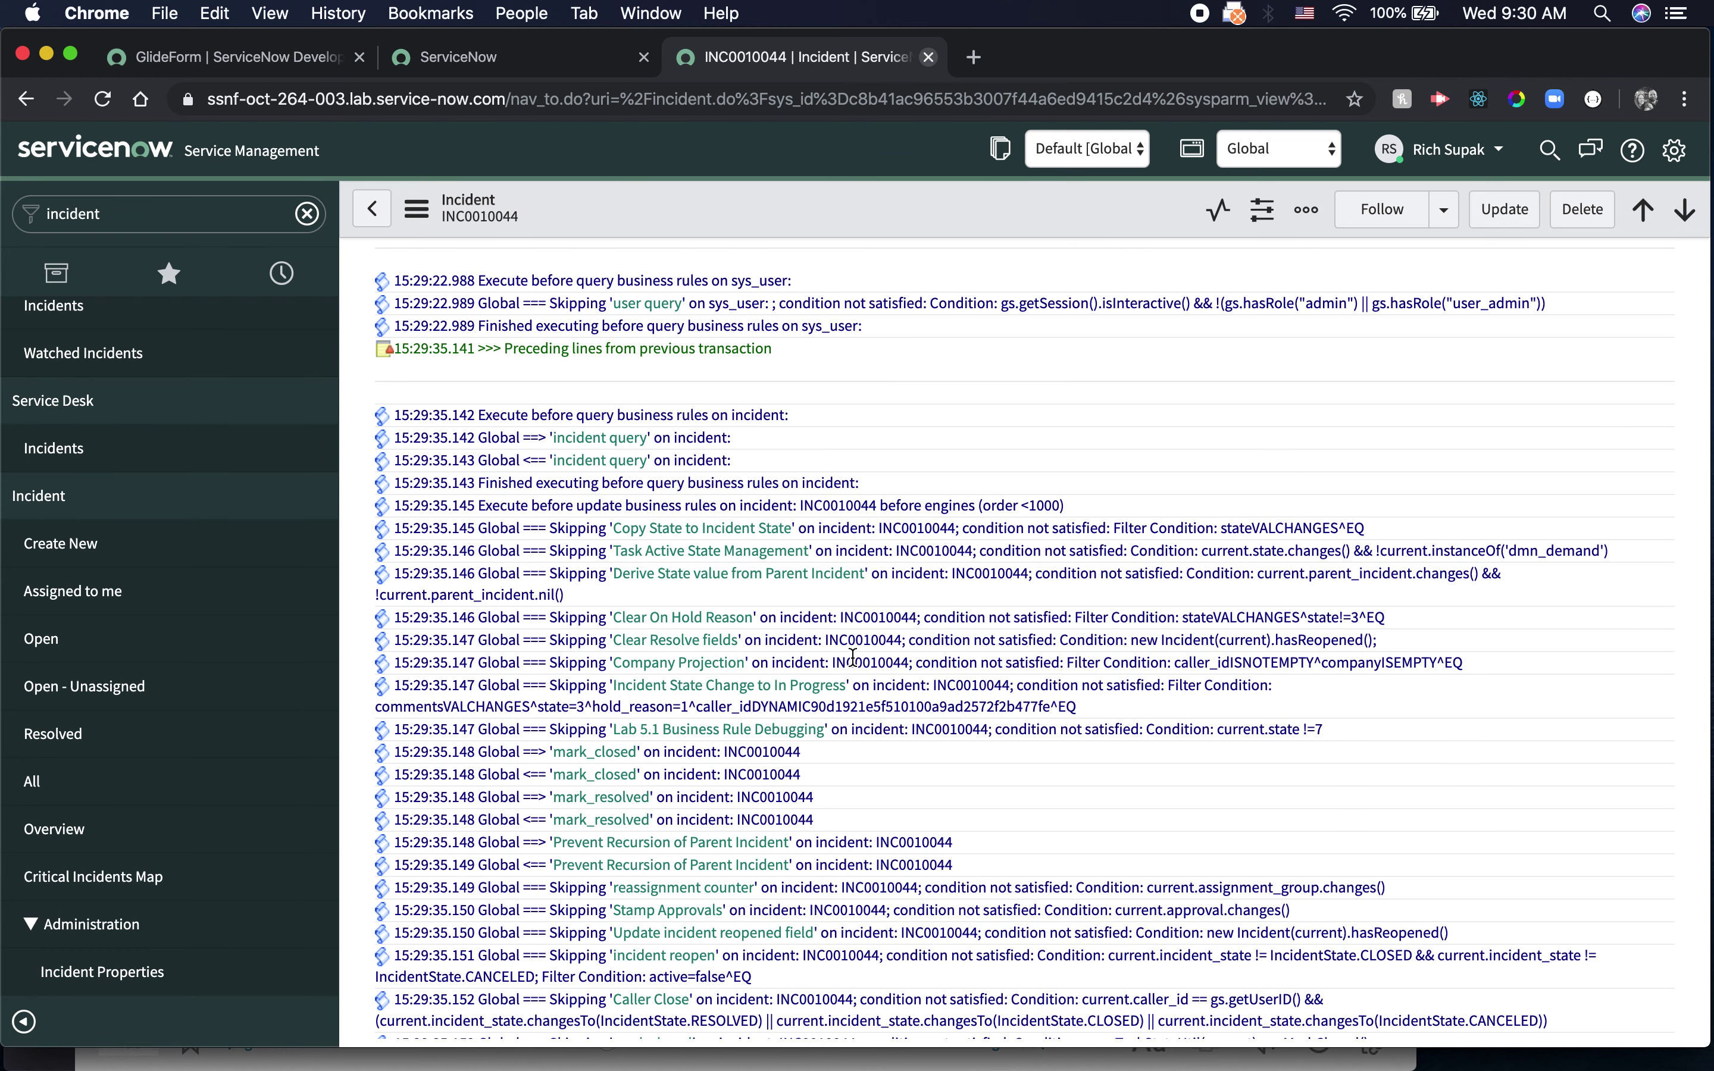
scroll(853, 658, "down", 1)
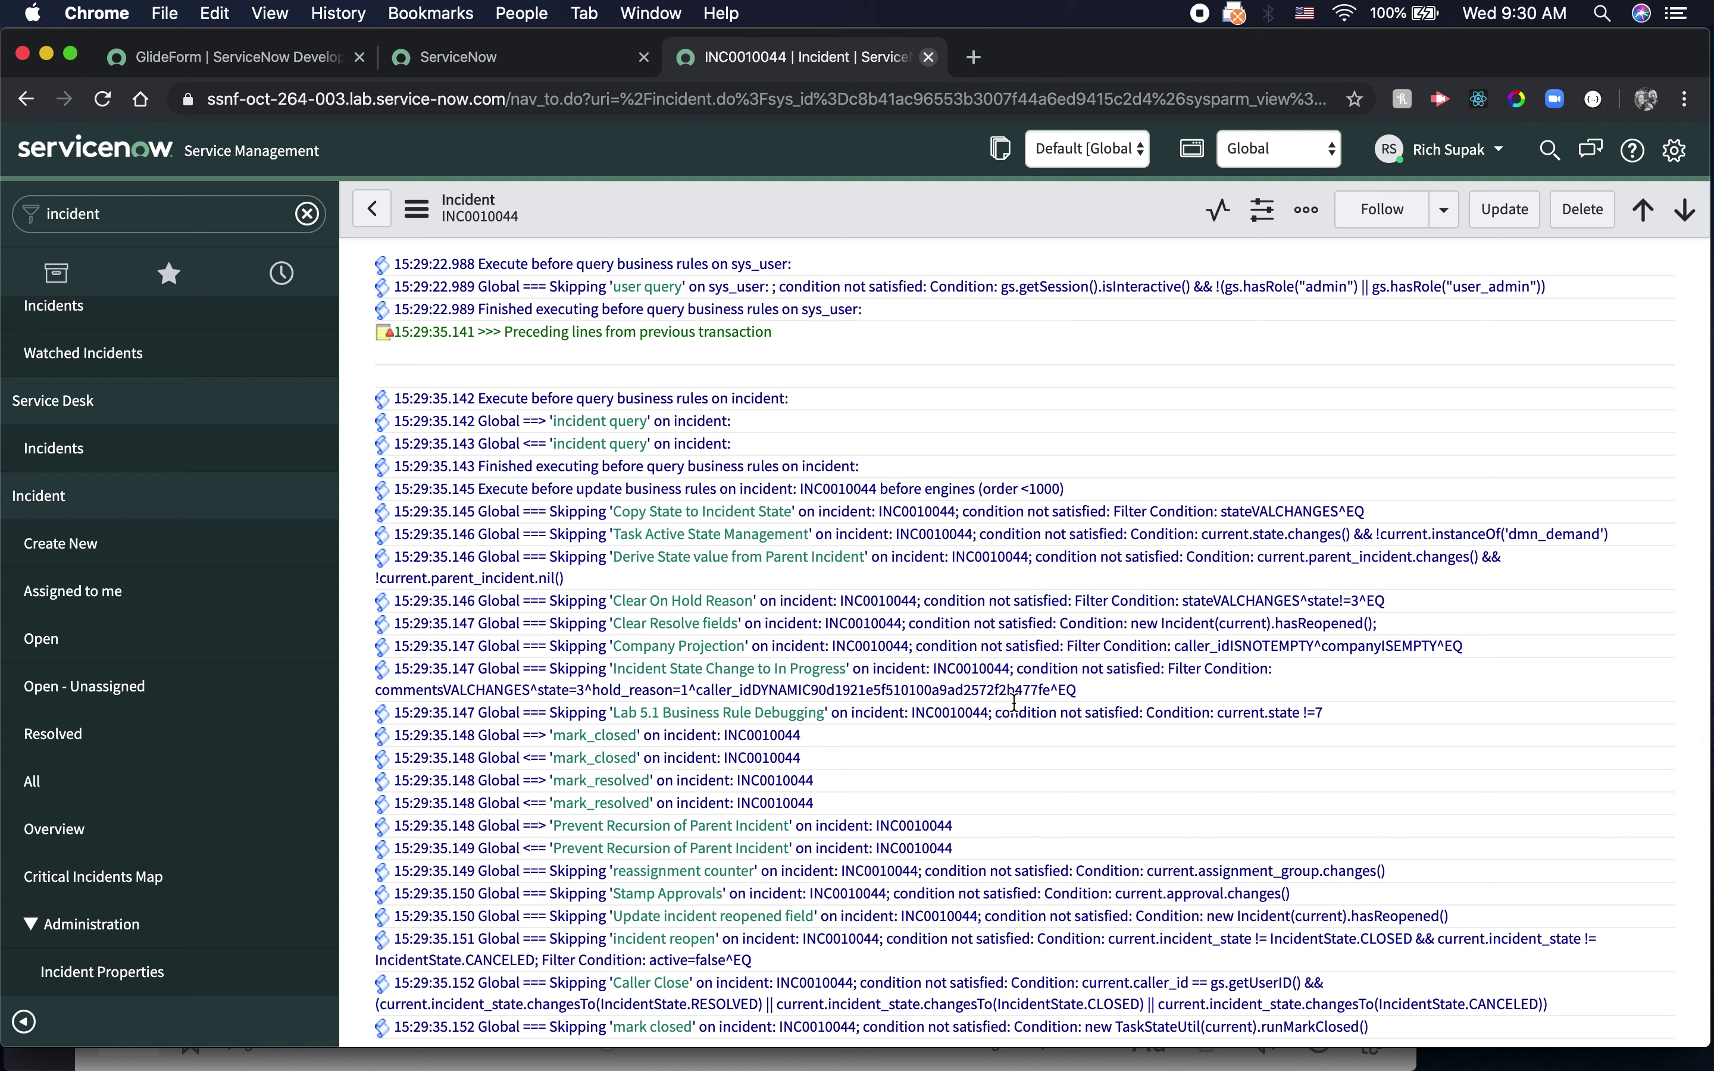
- Filter the modules for "debugg" and run Stop Debugging for the session
left_click(170, 228)
type("debugg")
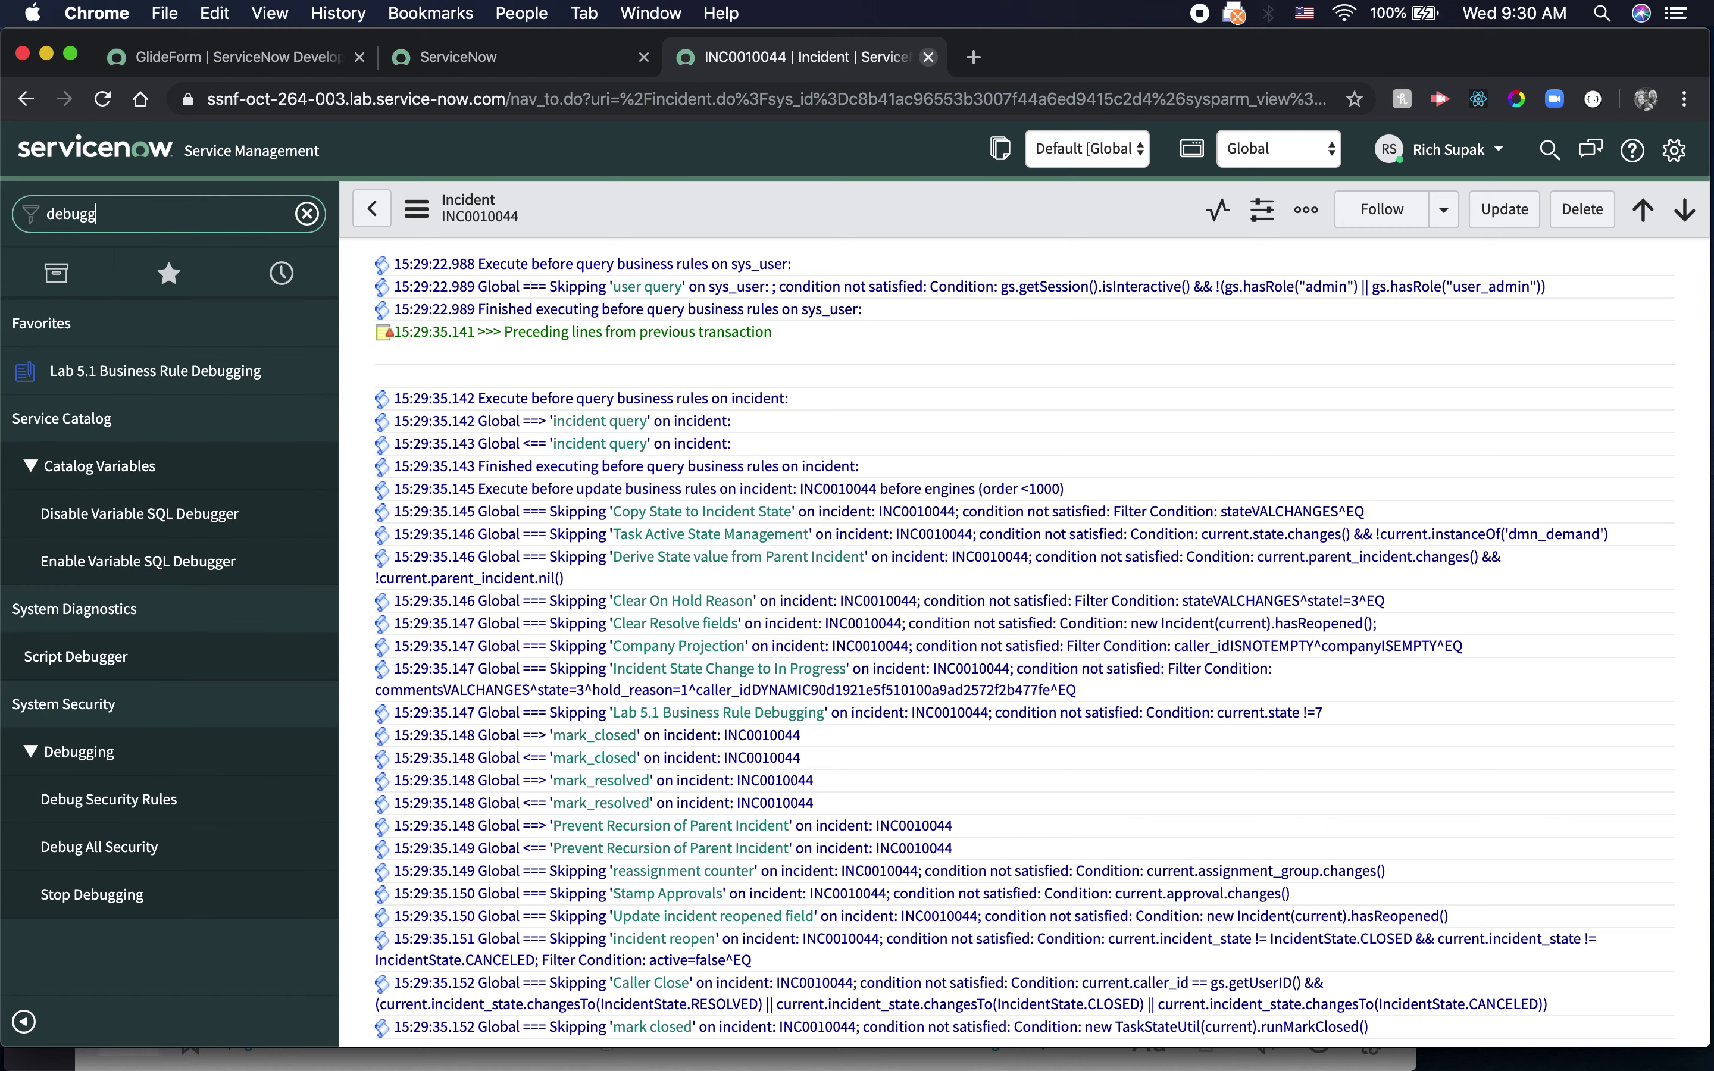
left_click(84, 901)
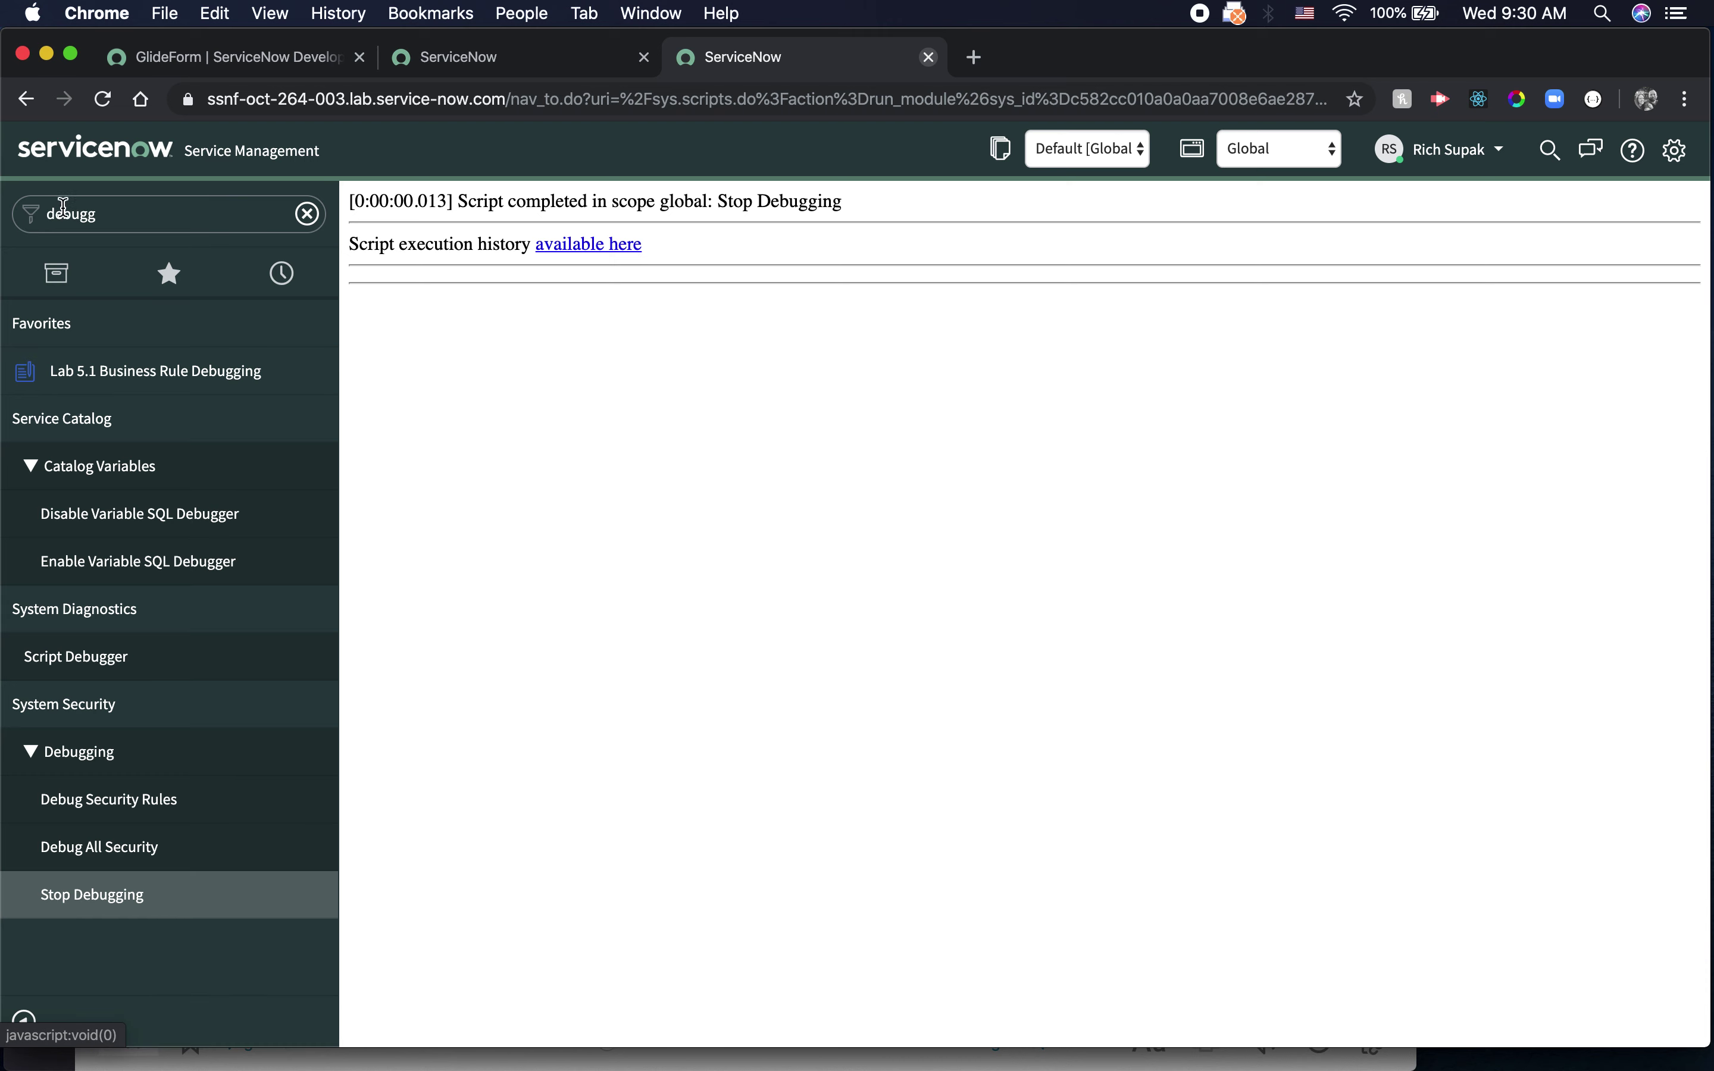
- Open the Lab 5.1 Business Rule Debugging rule from the favorites, make it inactive and save the change
left_click(160, 296)
left_click(123, 371)
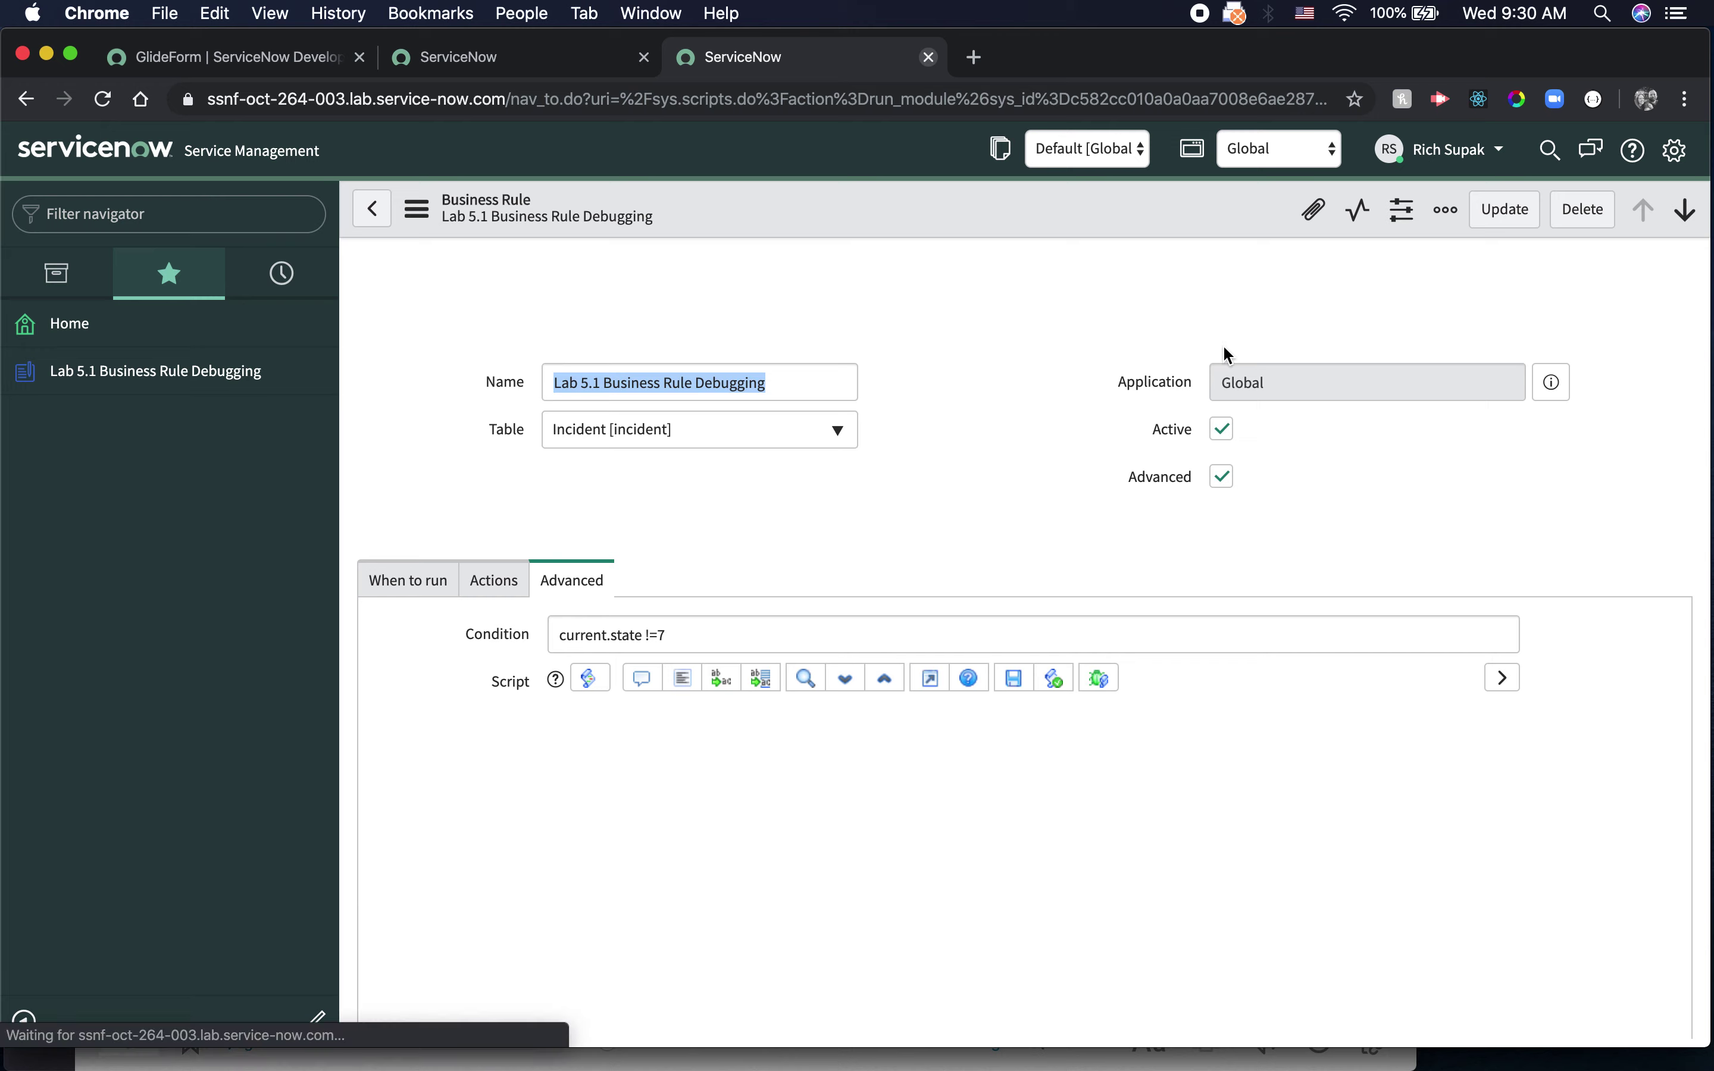
left_click(1221, 429)
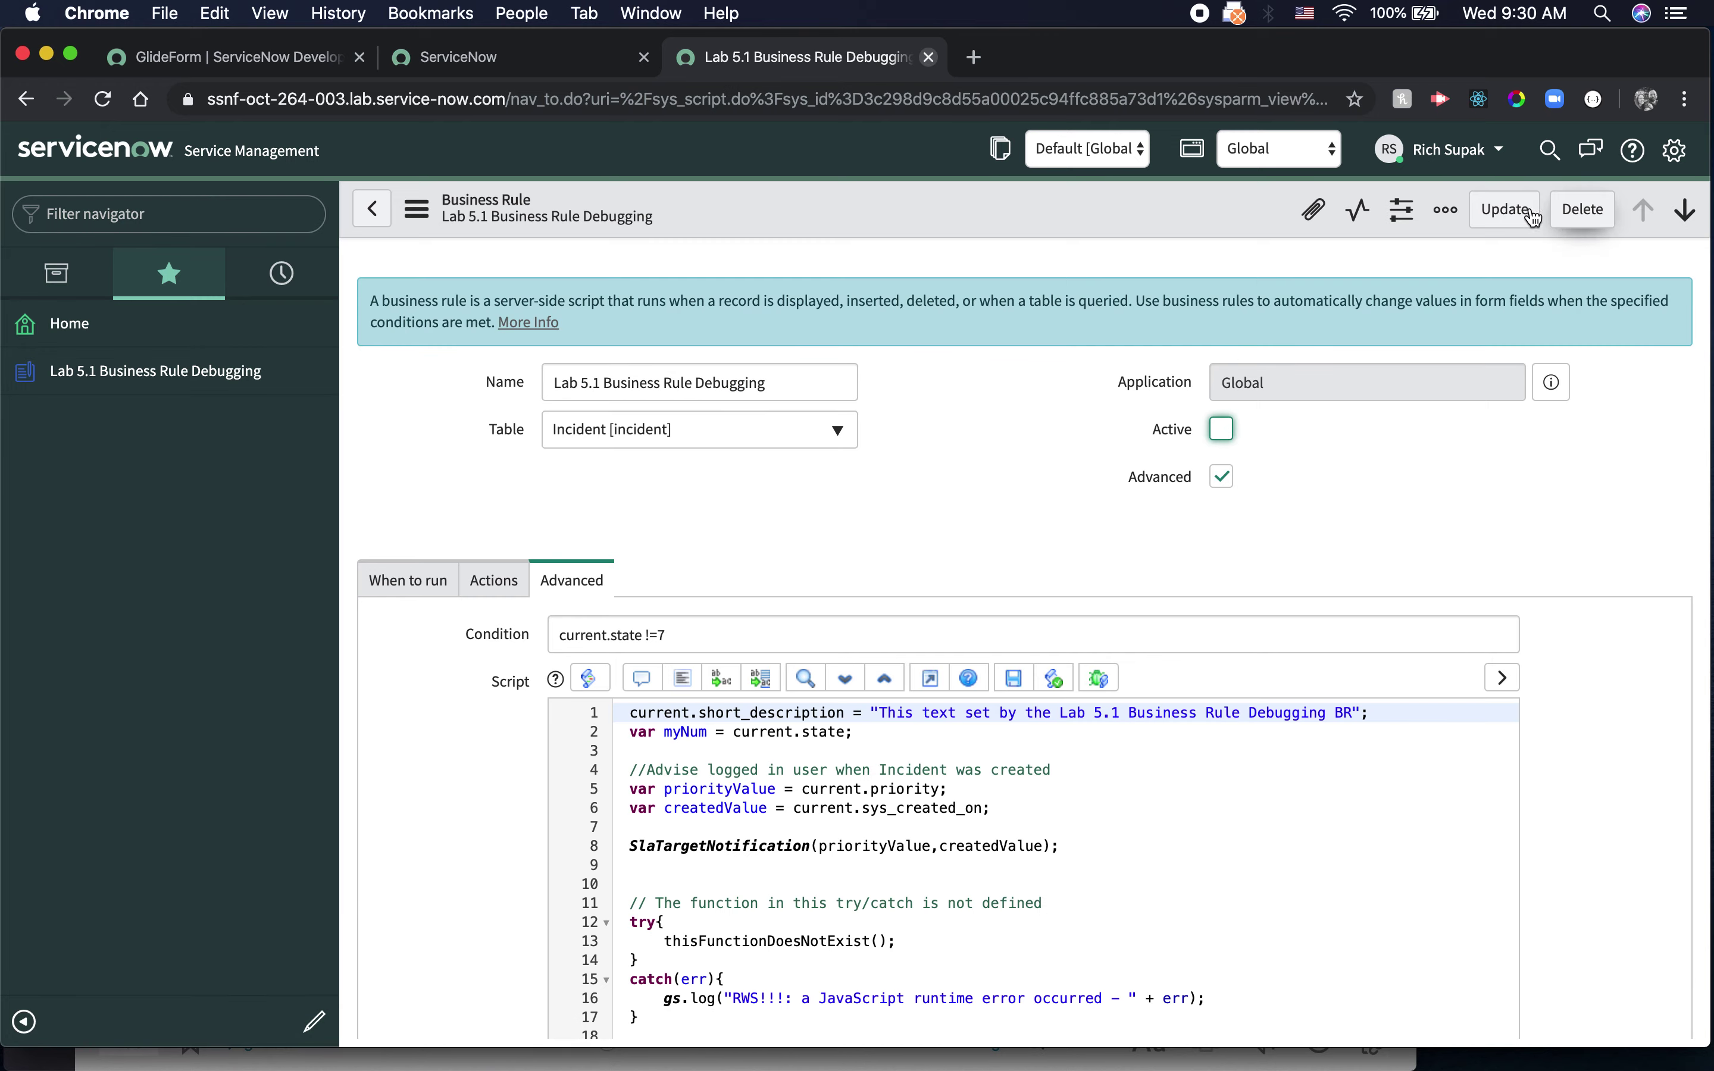
left_click(1505, 212)
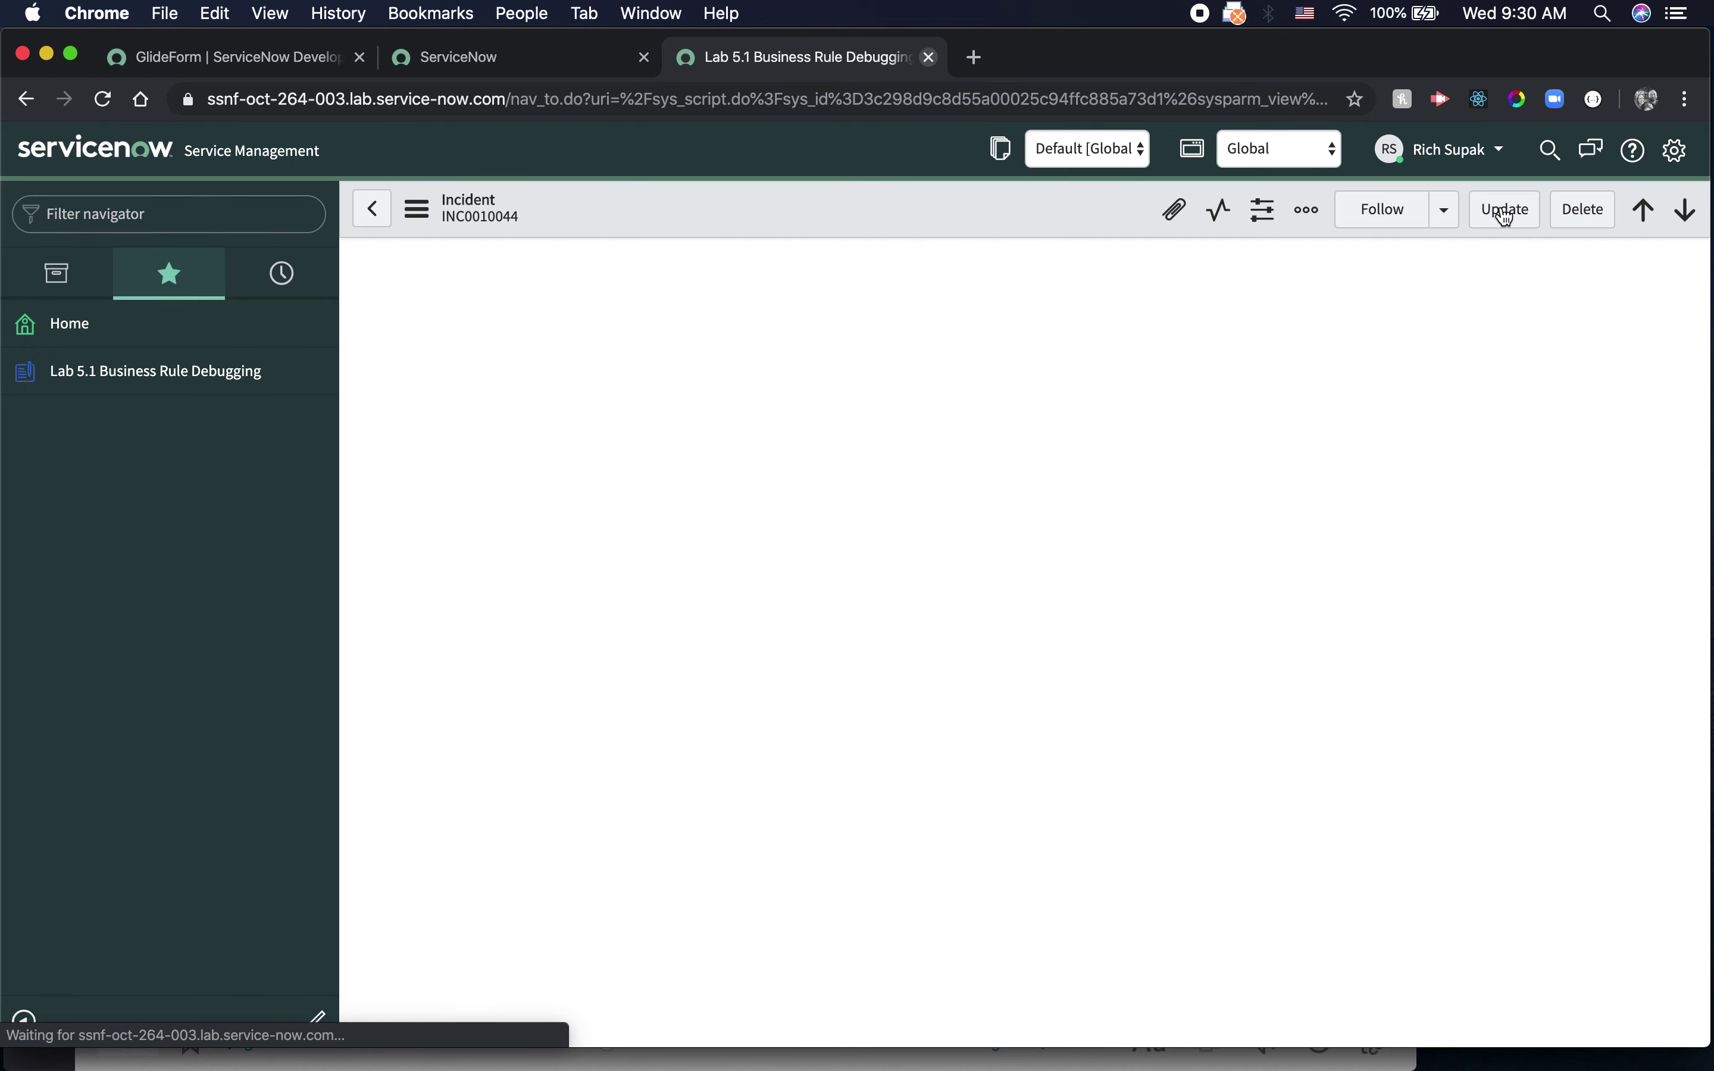